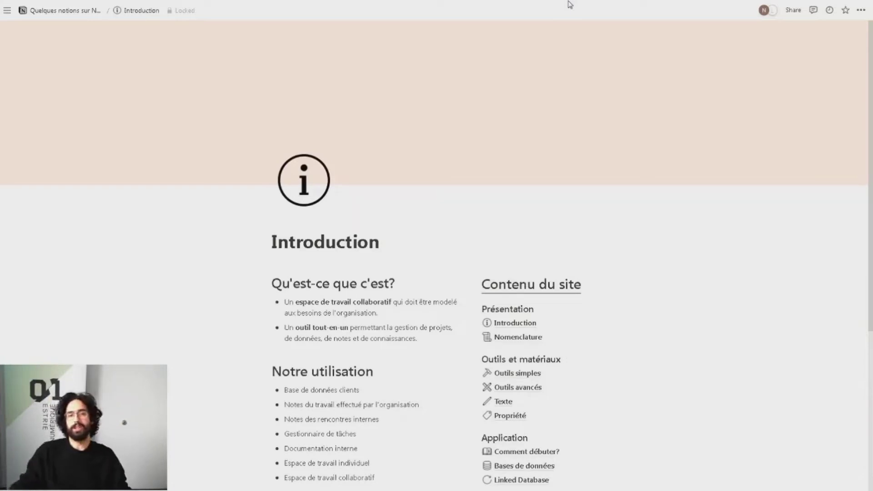
- Review the Introduction page, including its usage and platform lists and the Contenu du site links
scroll(488, 65, down, 1)
scroll(488, 66, up, 1)
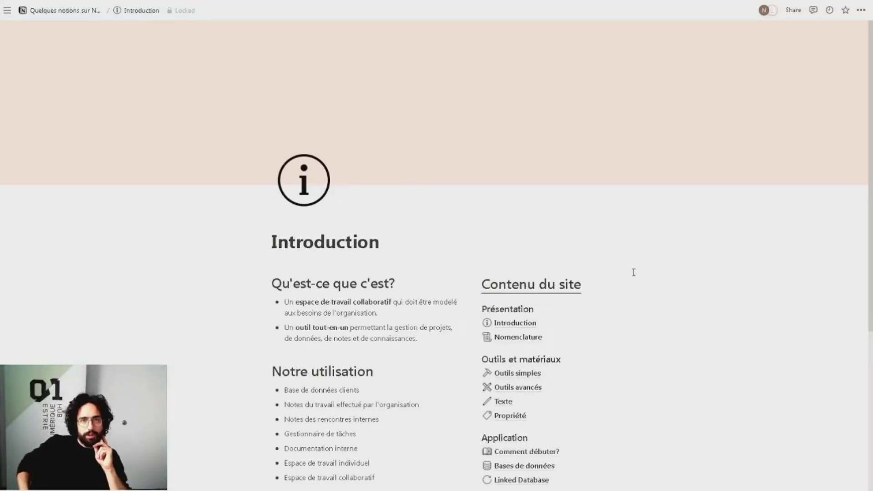
scroll(632, 269, down, 3)
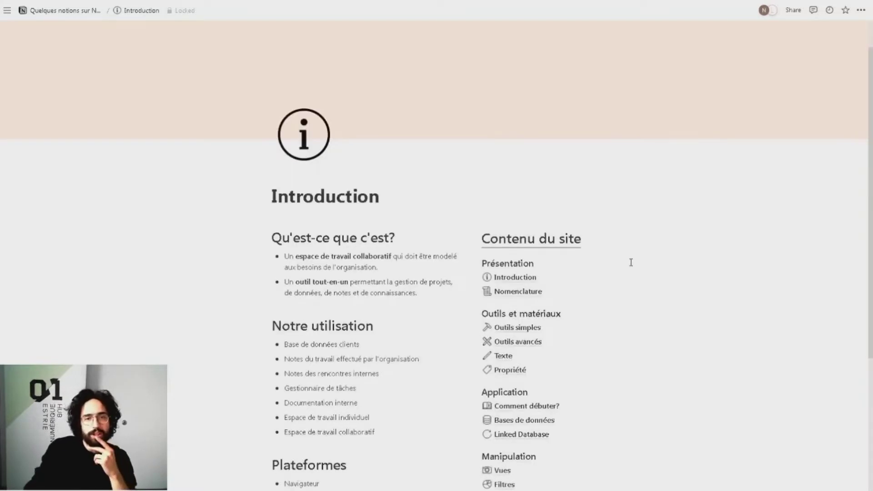
scroll(631, 262, up, 2)
scroll(631, 262, down, 1)
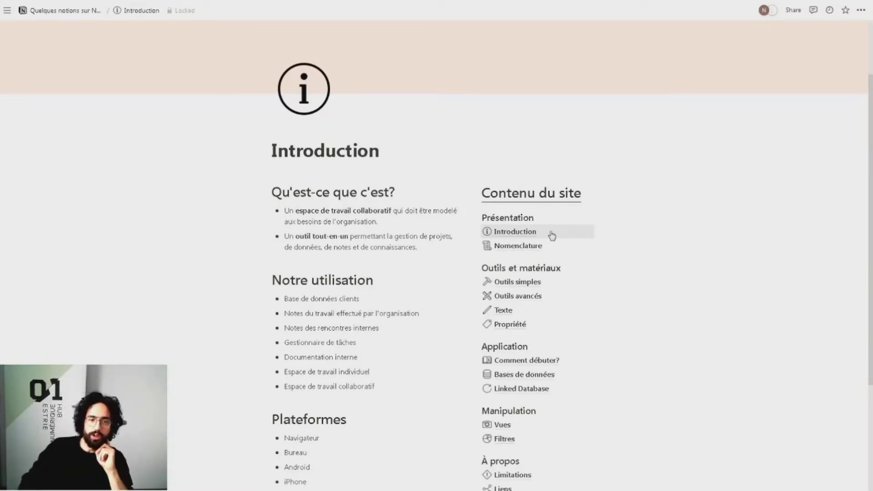
scroll(550, 311, down, 1)
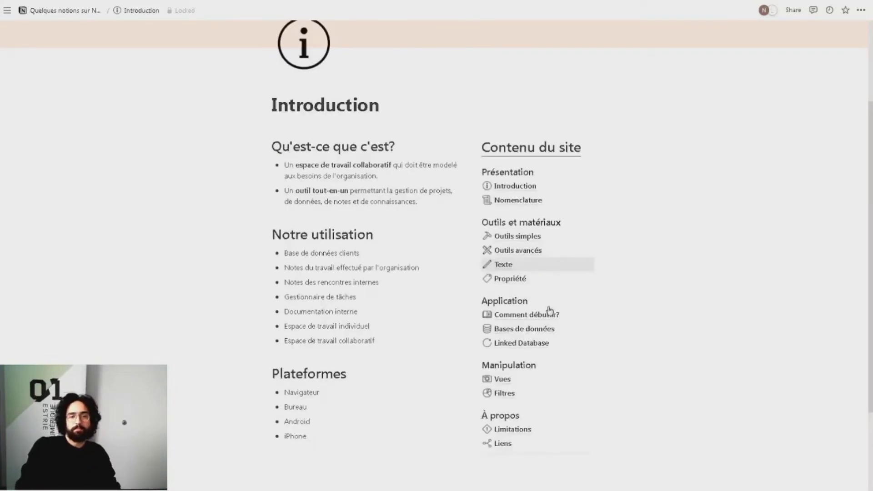
scroll(550, 311, up, 2)
scroll(551, 312, down, 1)
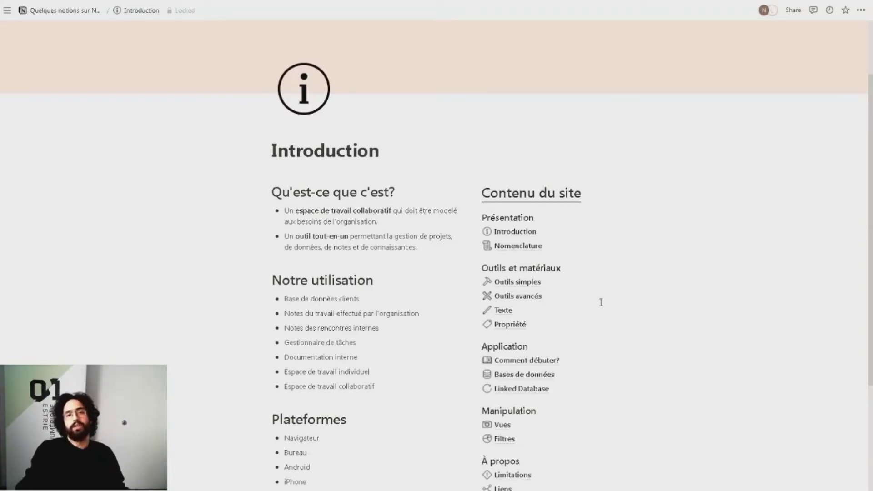
scroll(491, 377, up, 2)
scroll(491, 378, down, 2)
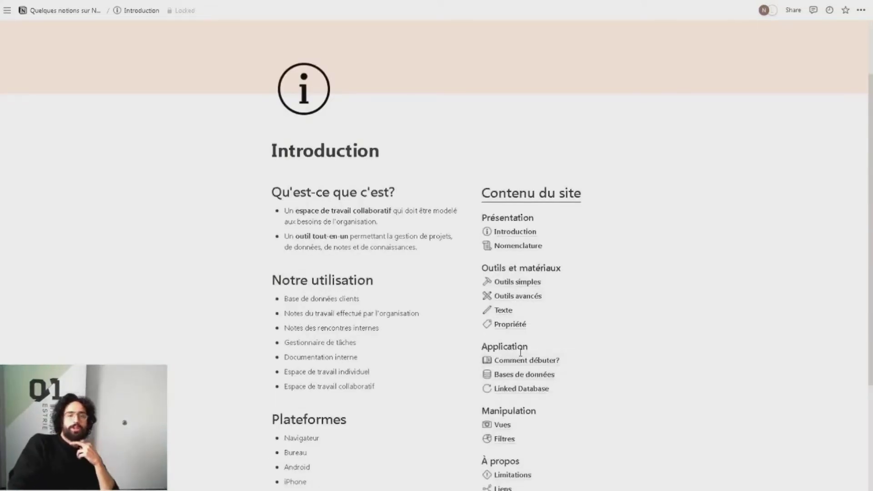
- Open the Nomenclature page from the Contenu du site list and look over its Page and Bloc definitions
click(518, 247)
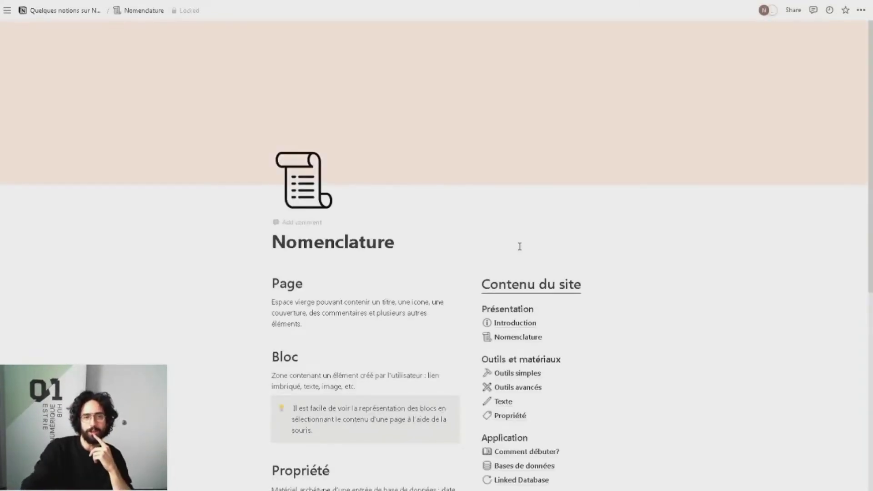
scroll(521, 249, down, 4)
scroll(523, 253, up, 3)
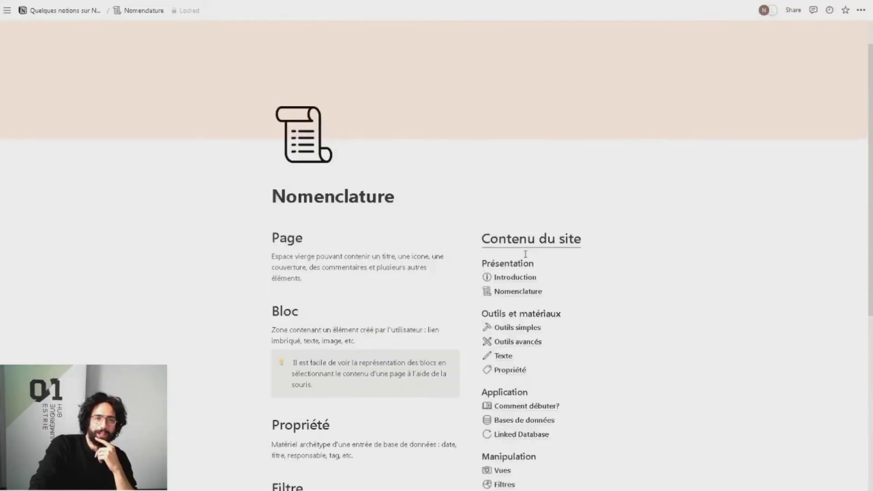
scroll(523, 252, down, 2)
scroll(527, 253, up, 2)
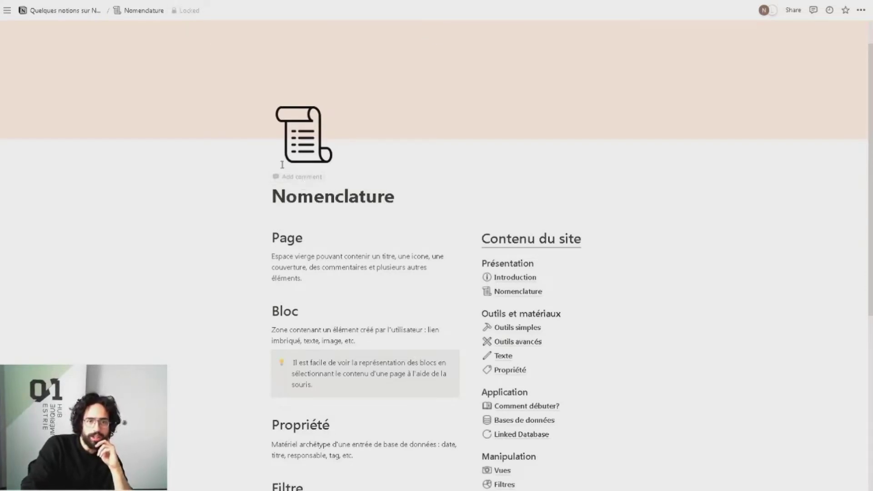
- Add the page comment "Commentaire" under the Nomenclature title and resolve it
click(305, 177)
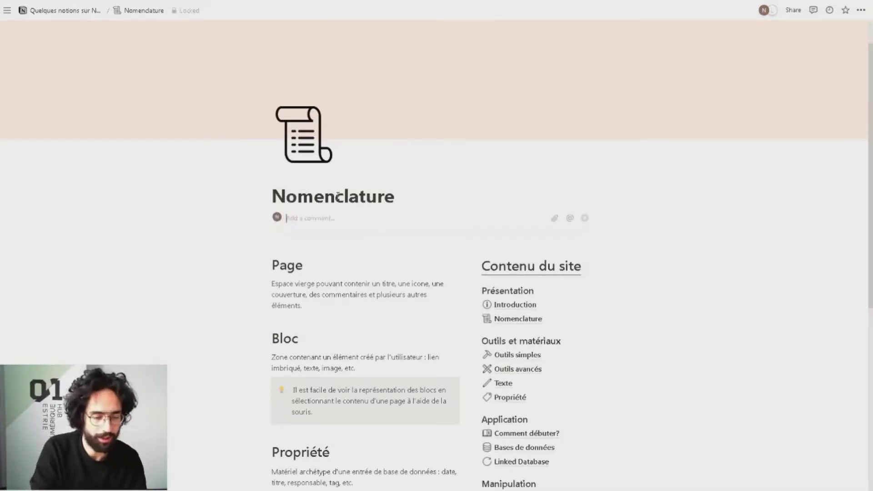
text(Commentaire)
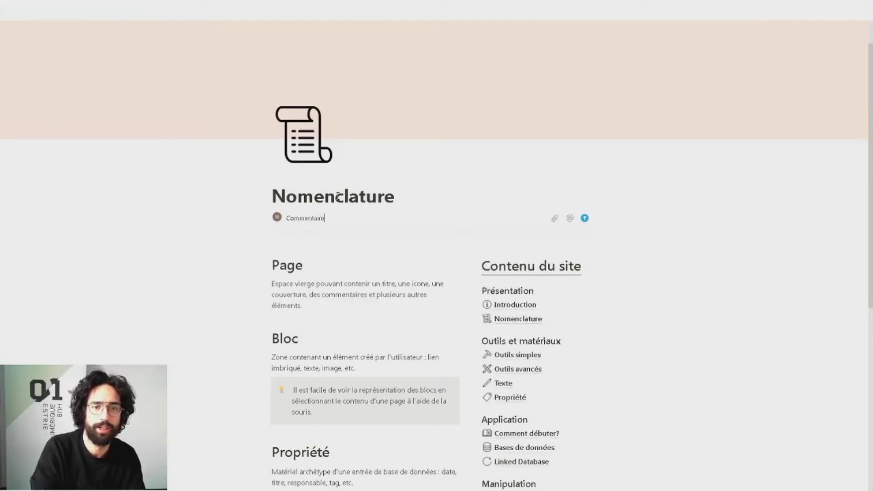
key(Return)
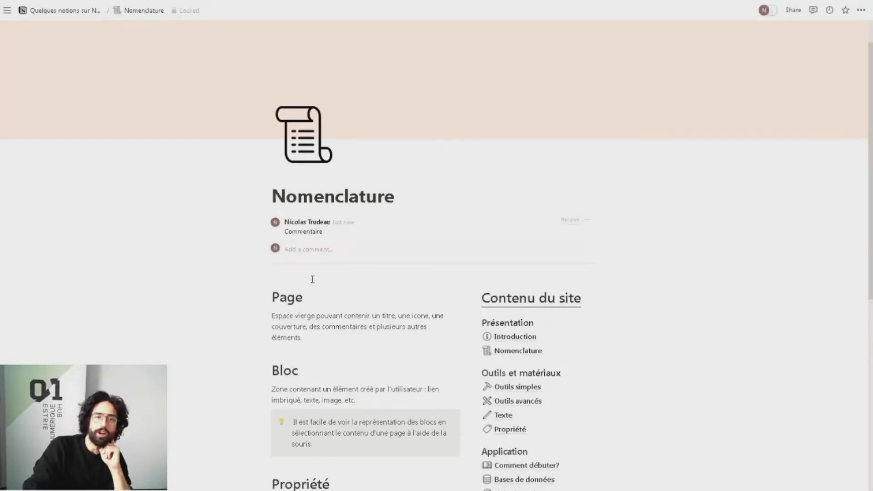
click(569, 221)
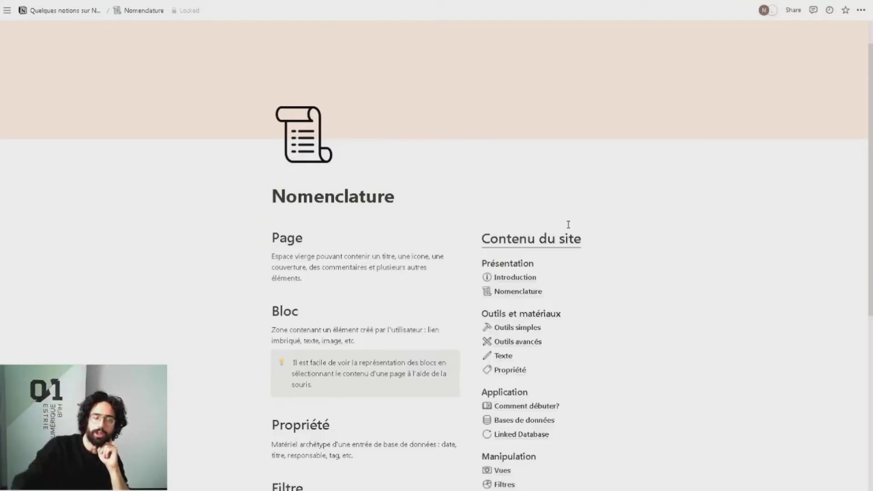
- Select the content from the Page heading through the Propriété description to show the individual blocks, and clear the selection
scroll(341, 259, down, 1)
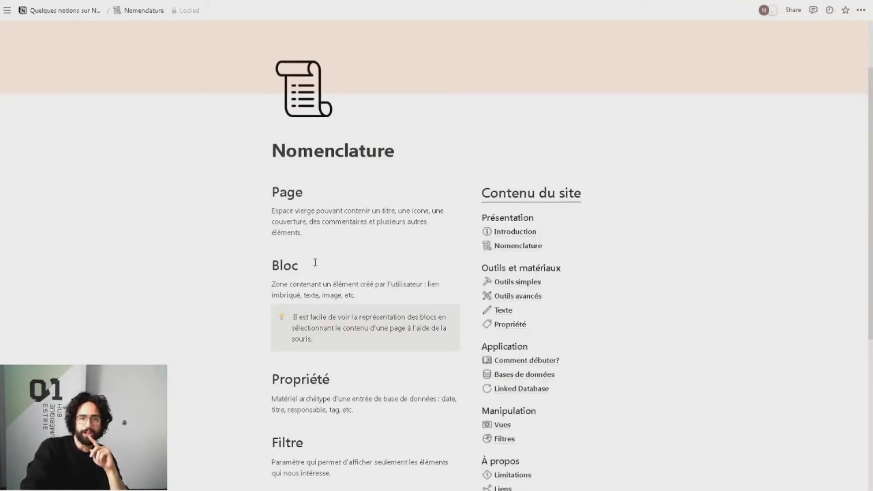
scroll(315, 263, down, 1)
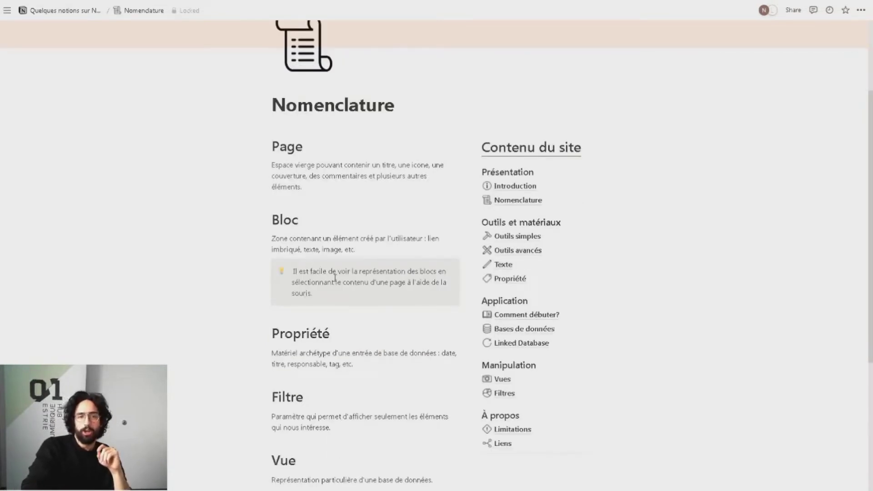
scroll(335, 278, up, 2)
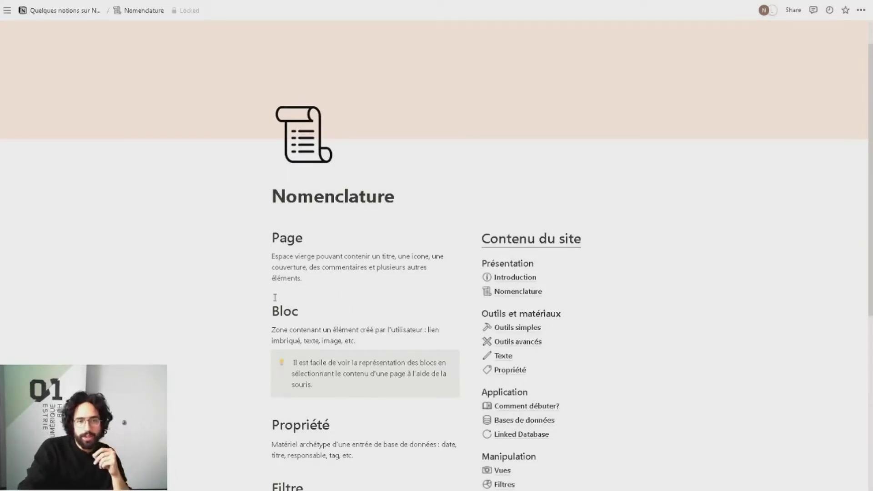
drag(248, 206, 368, 463)
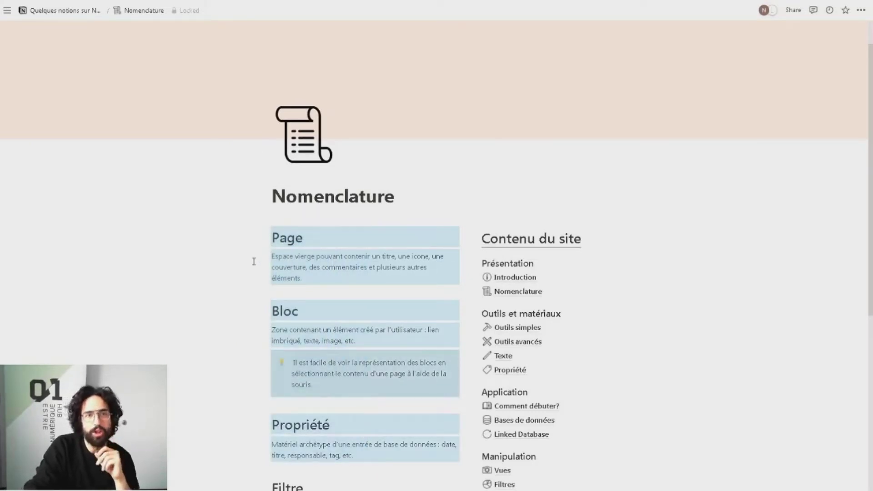
click(199, 265)
scroll(215, 267, down, 2)
scroll(216, 267, up, 2)
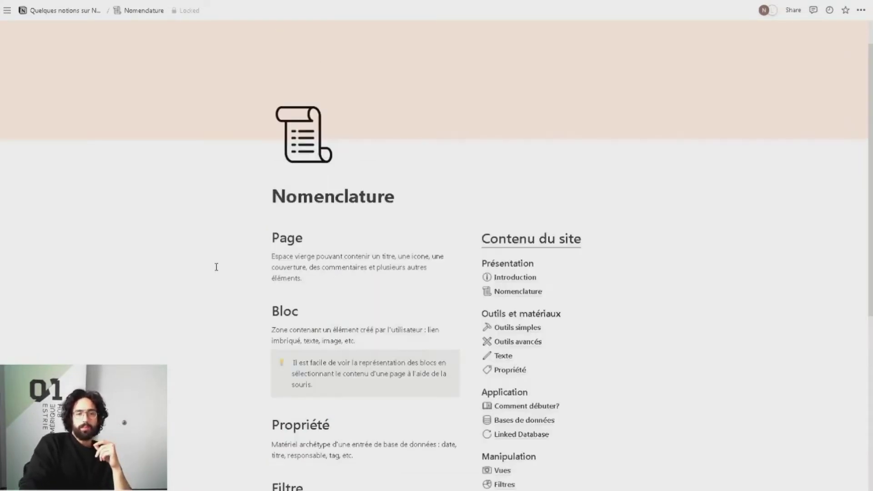
- Read the Nomenclature definitions of Propriété, Filtre, Vue and Base de données connectée / Linked Database
scroll(216, 266, down, 1)
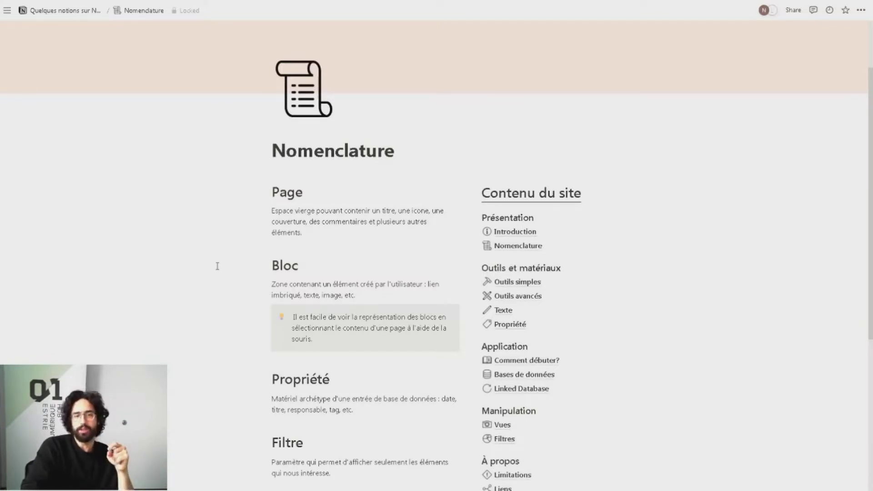
scroll(217, 266, down, 1)
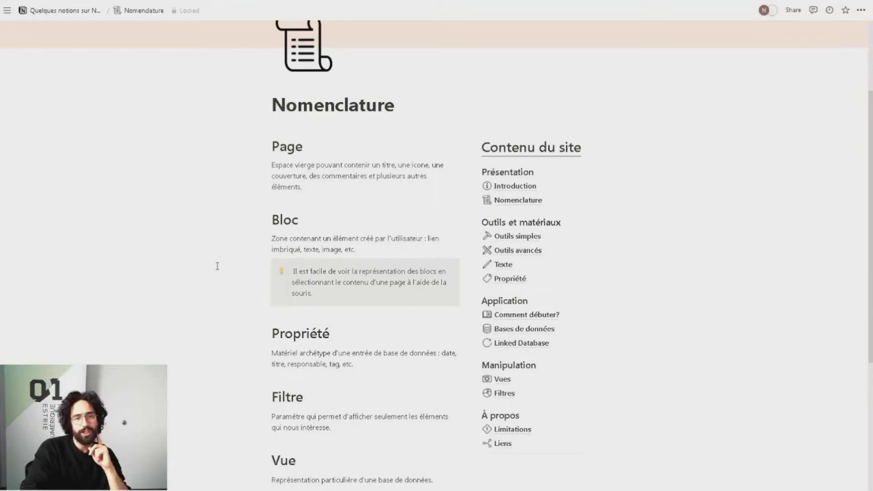
scroll(217, 266, down, 1)
scroll(218, 266, up, 3)
scroll(218, 267, down, 1)
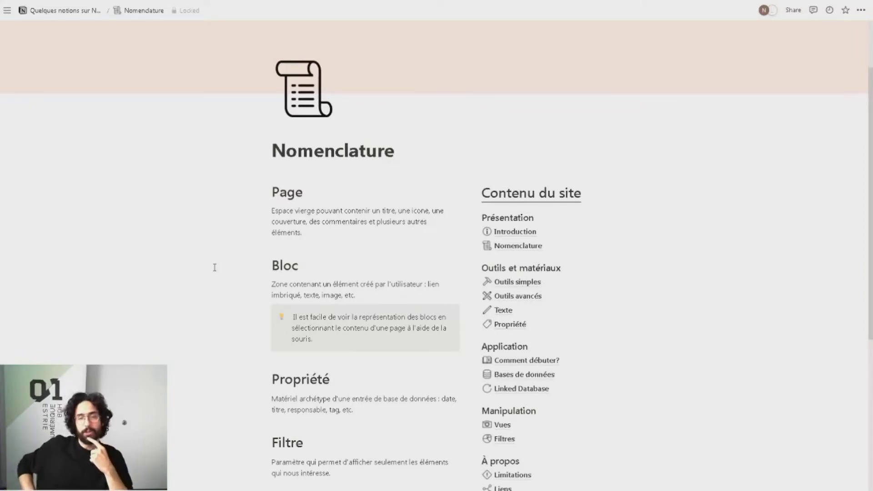
scroll(234, 278, down, 1)
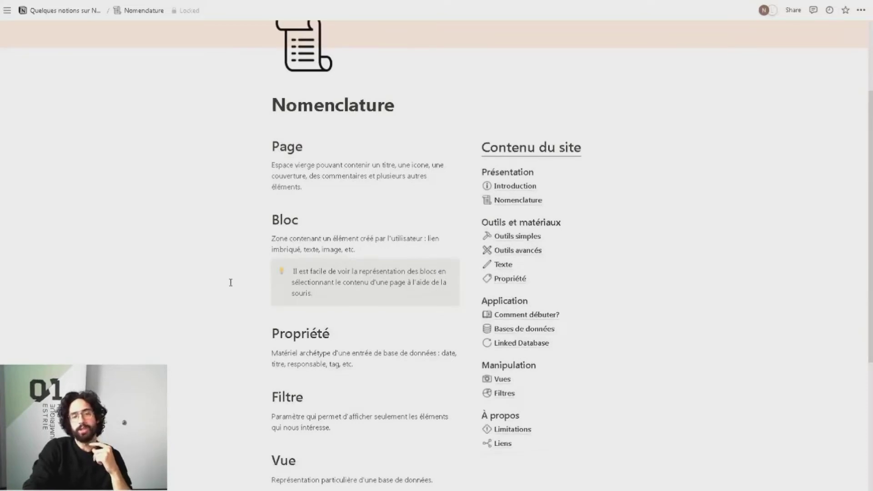
scroll(230, 282, down, 2)
scroll(231, 282, up, 2)
scroll(231, 283, down, 2)
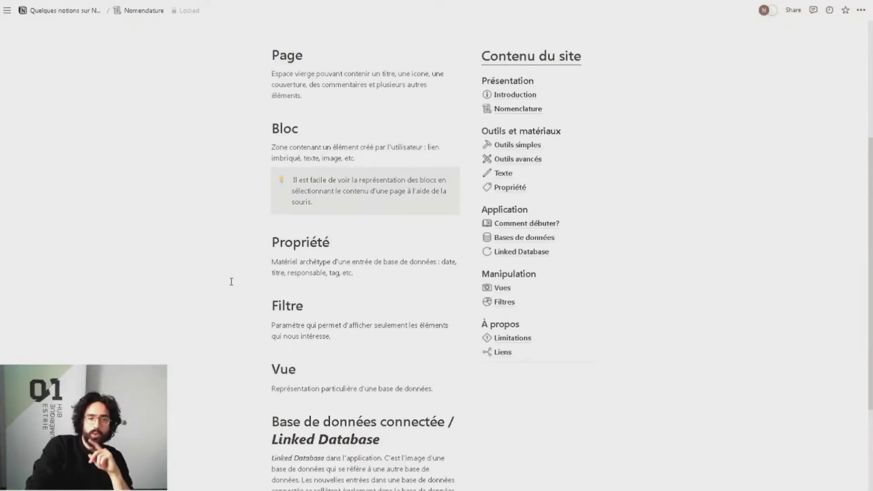
scroll(231, 282, up, 1)
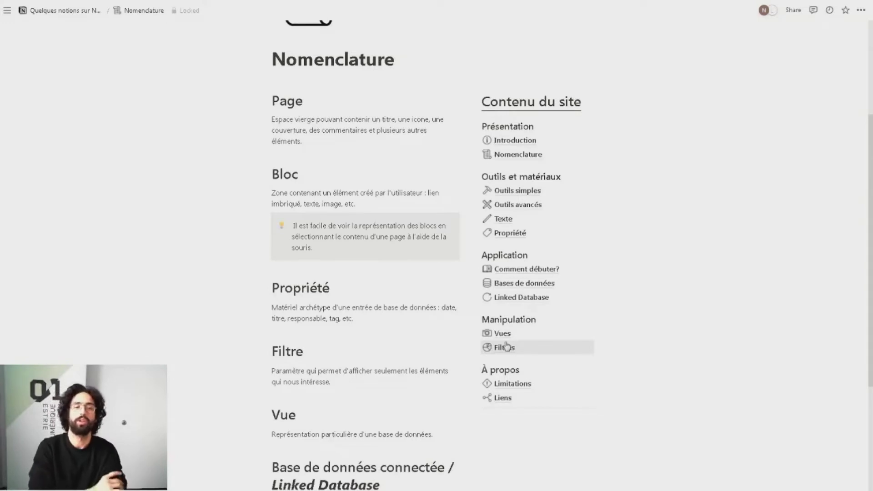
scroll(400, 327, down, 3)
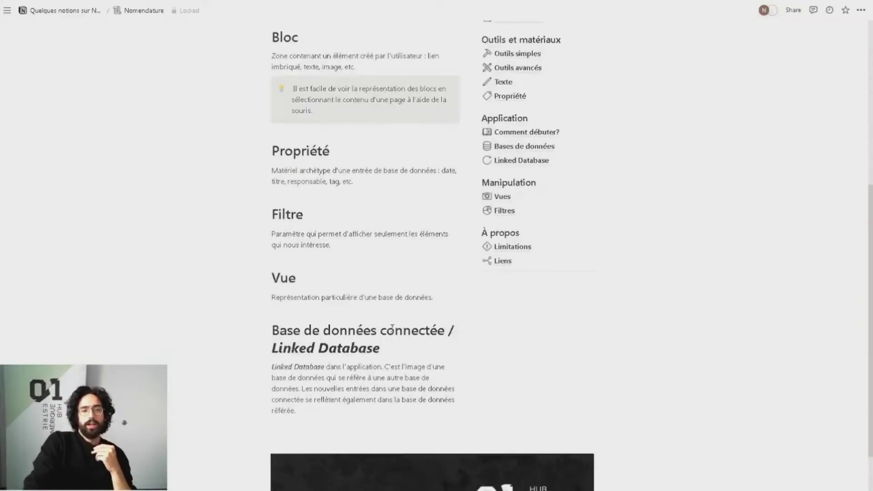
scroll(392, 328, up, 2)
scroll(367, 331, down, 2)
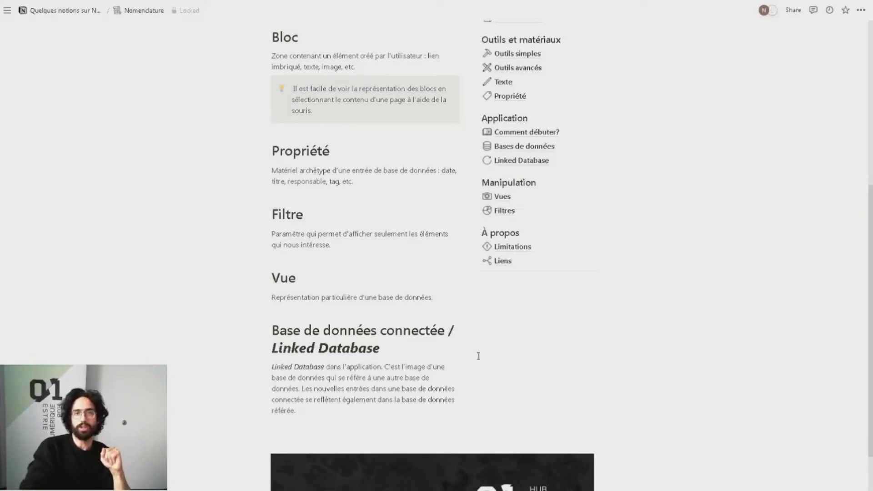
- Open the Outils simples page from the Contenu du site list and look over its Commentaires, Icônes and Mentions sections
scroll(498, 354, up, 3)
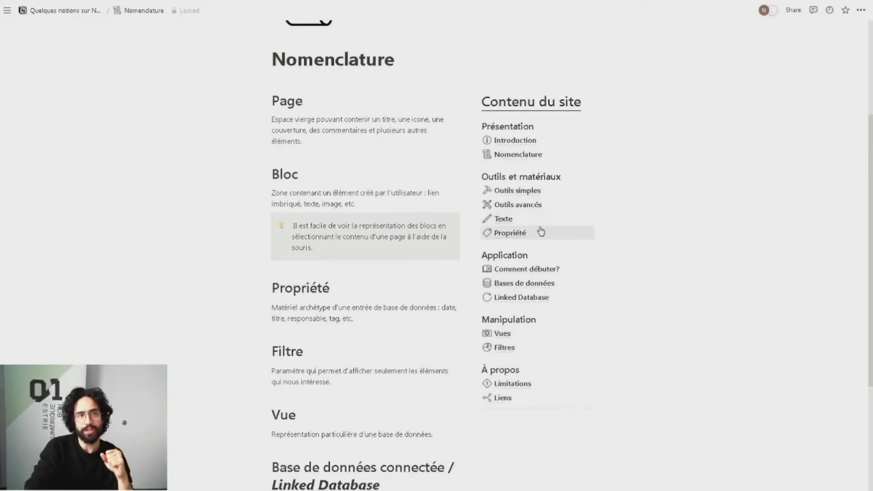
scroll(579, 282, up, 2)
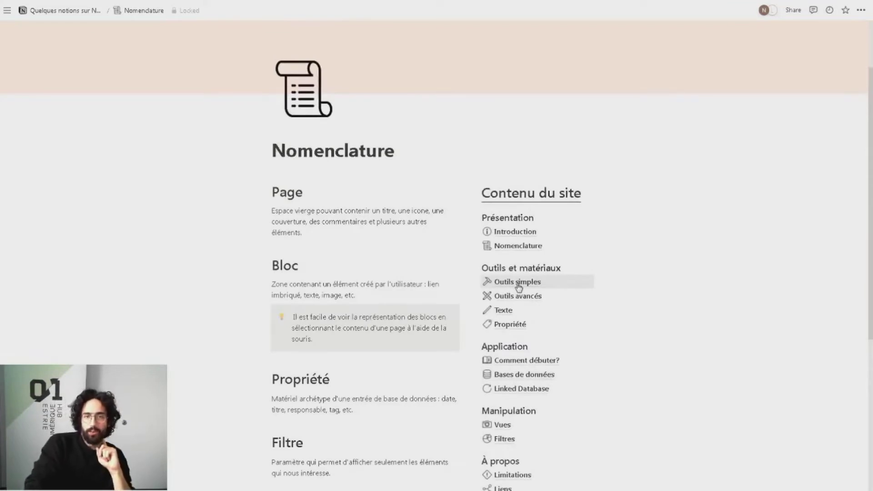
scroll(389, 238, down, 1)
scroll(389, 238, up, 1)
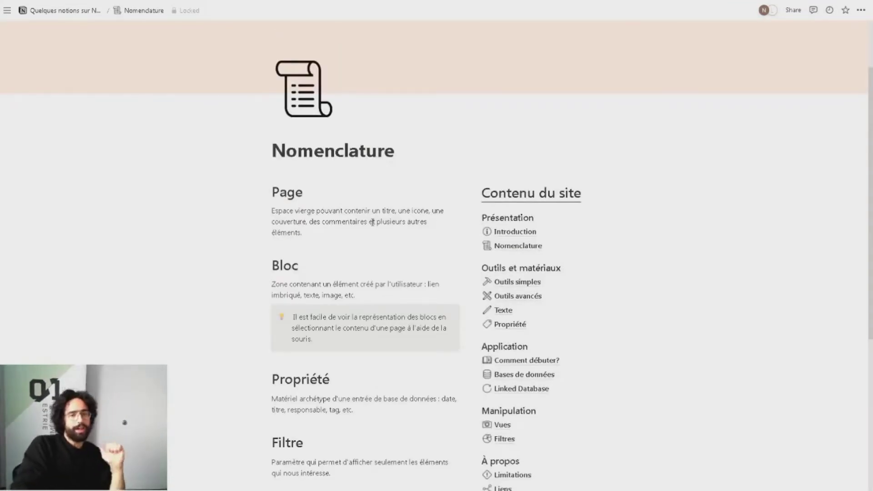
scroll(253, 175, down, 1)
scroll(251, 179, down, 2)
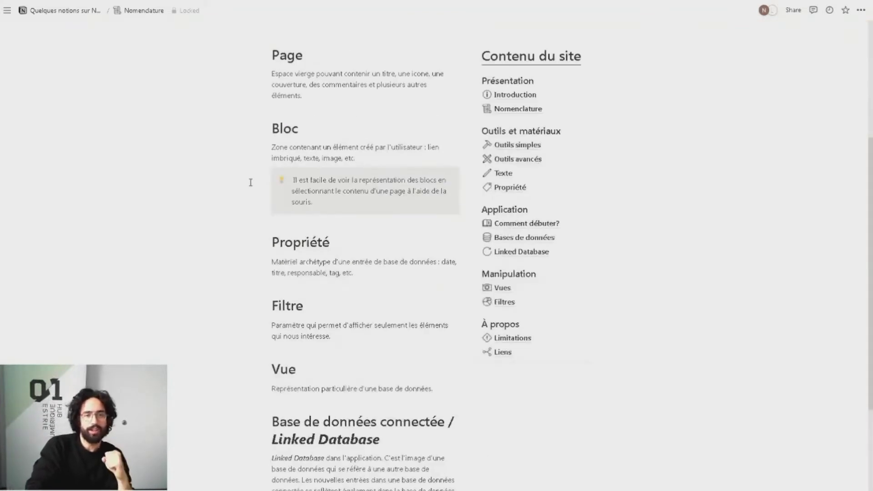
scroll(263, 202, up, 2)
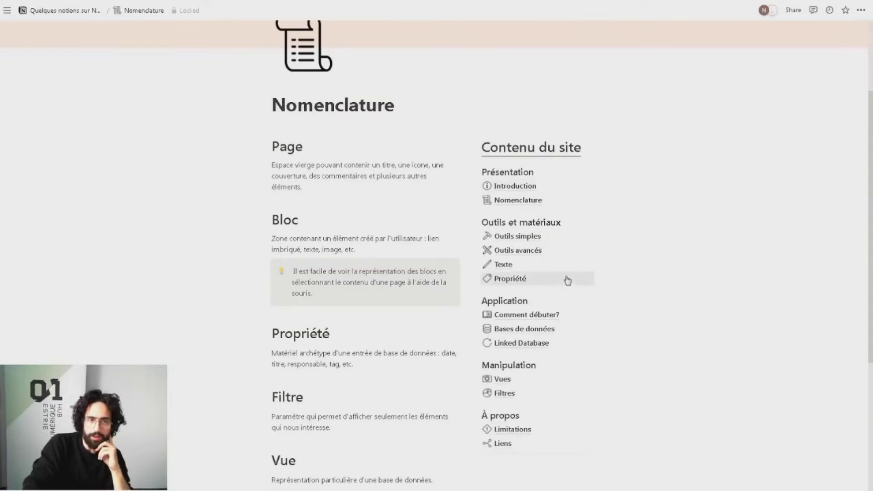
click(515, 237)
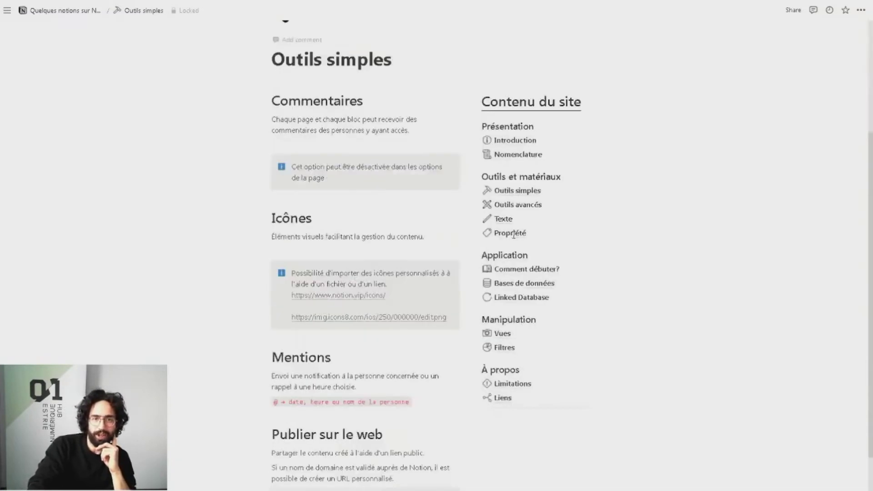
scroll(513, 235, up, 3)
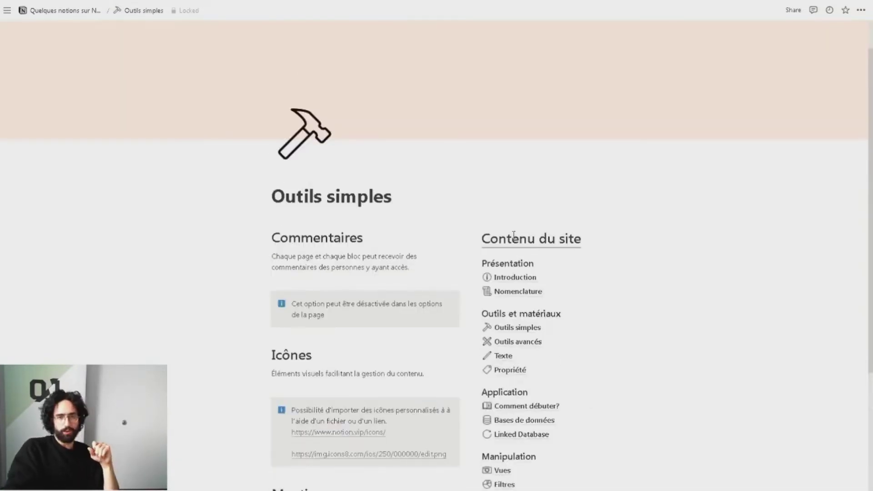
scroll(514, 235, down, 2)
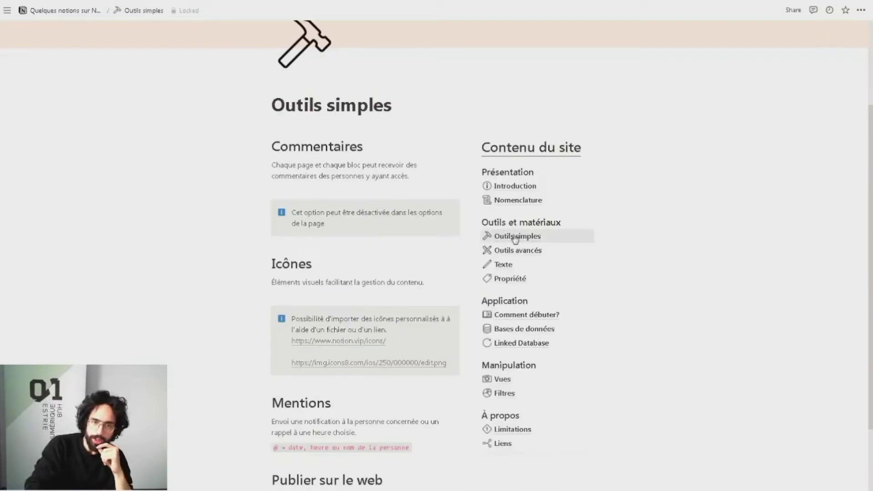
scroll(515, 238, up, 1)
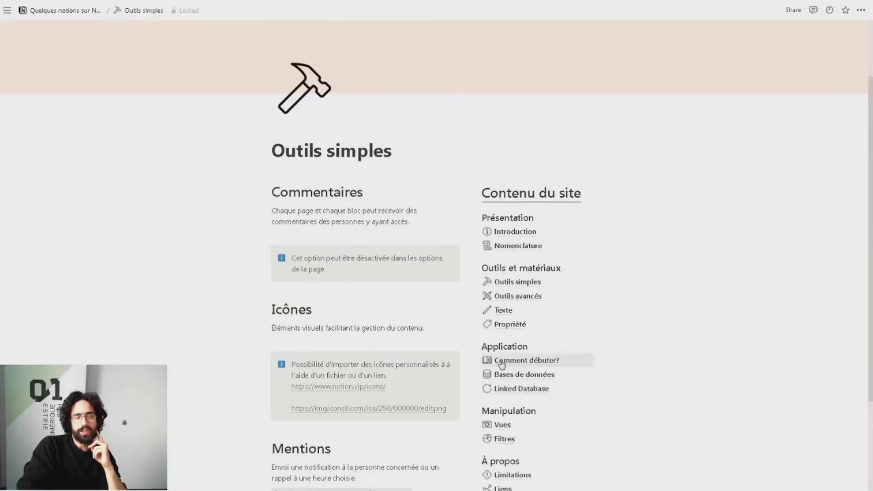
- Review the Commentaires and Icônes sections of Outils simples and look through the page's style and options list
scroll(502, 364, up, 2)
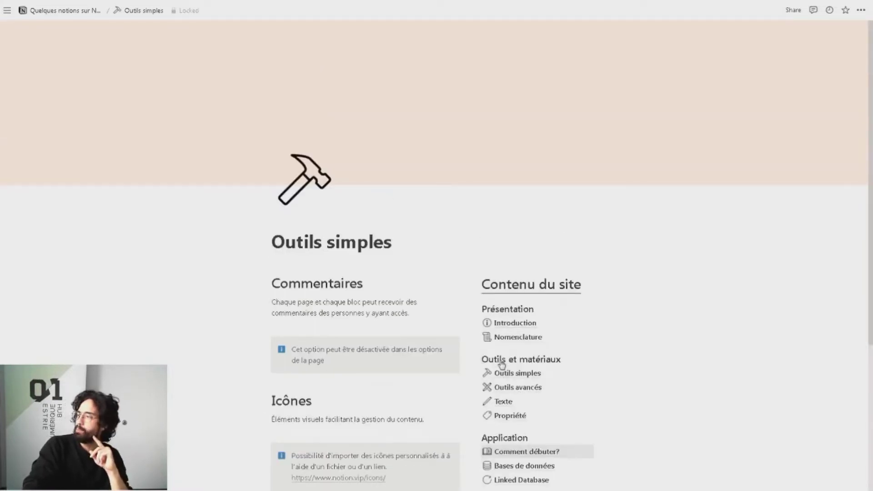
scroll(501, 364, down, 1)
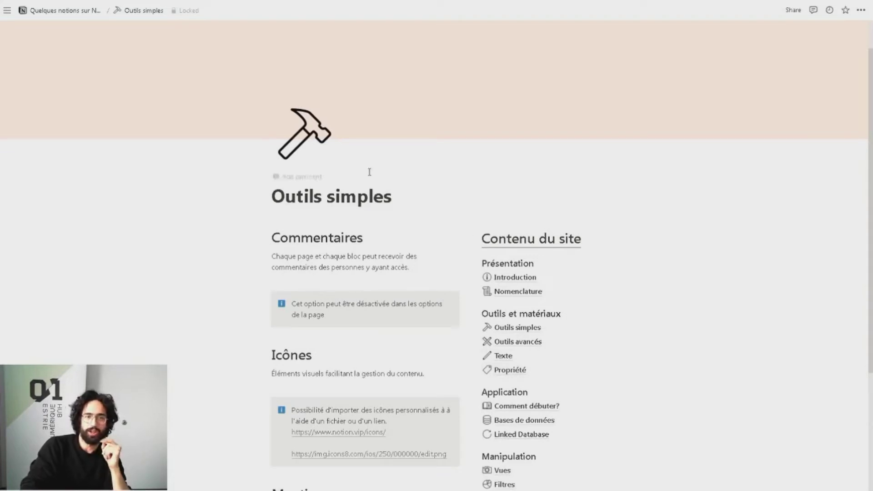
mouse_move(308, 183)
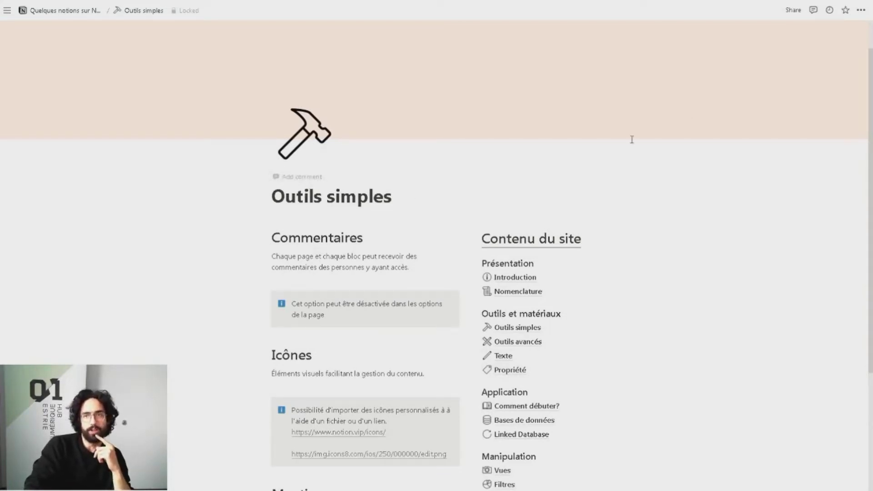
click(861, 10)
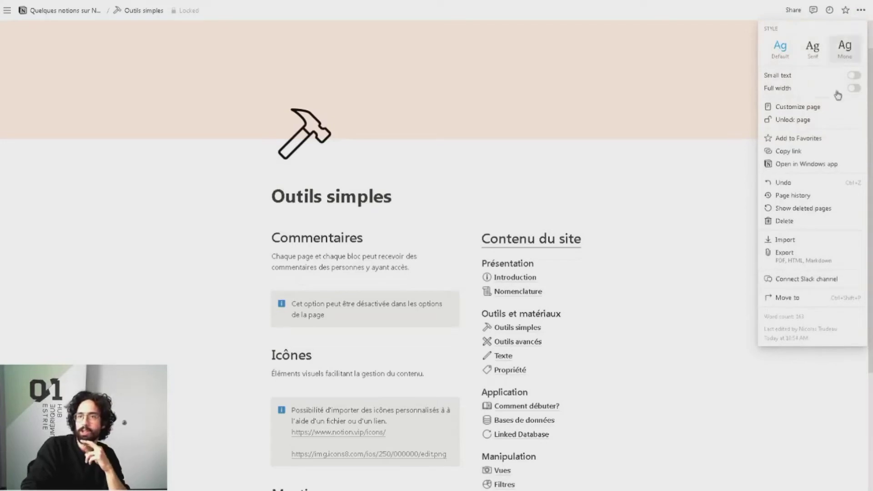
click(669, 259)
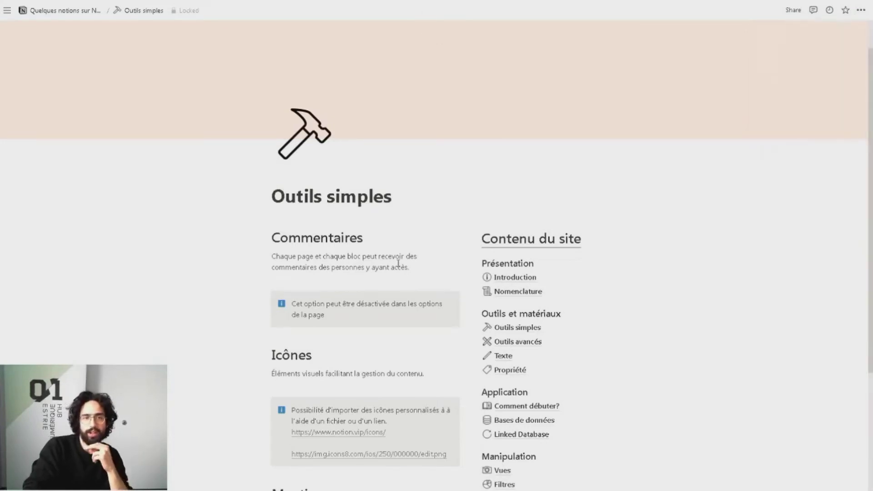
scroll(398, 263, down, 1)
scroll(398, 277, down, 1)
scroll(398, 277, up, 2)
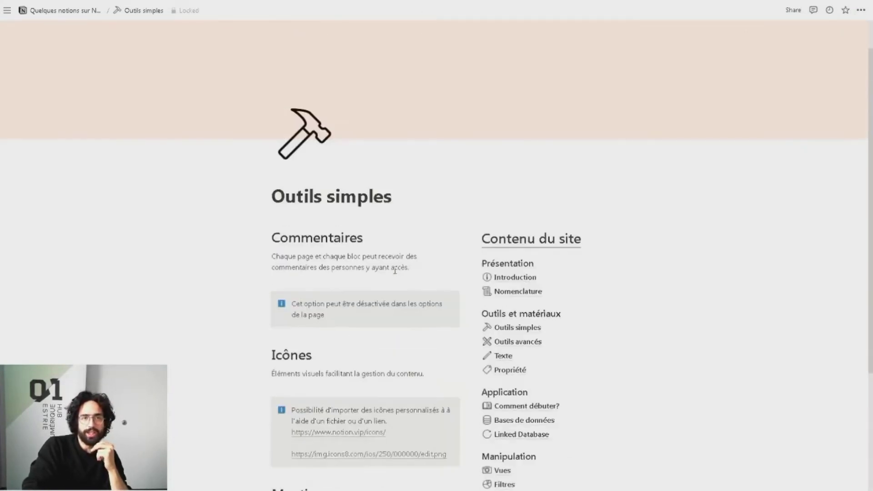
scroll(303, 159, down, 1)
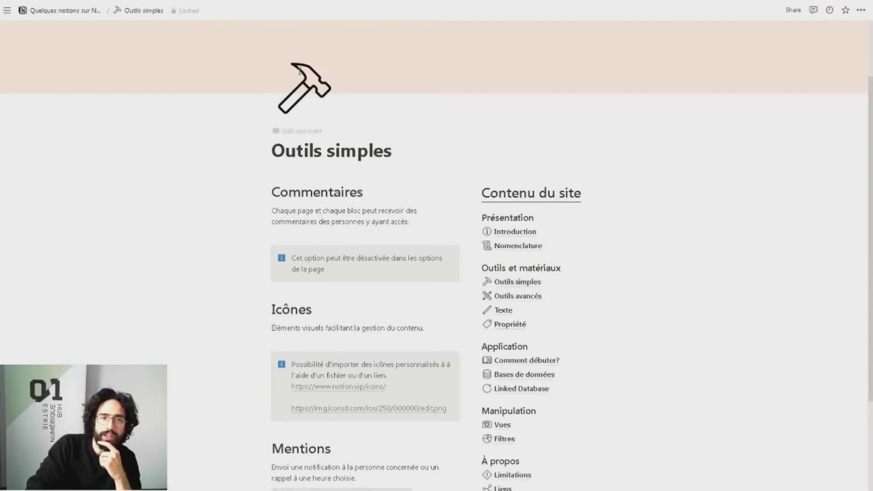
- Unlock the Outils simples page and change its hammer icon to the red and black locomotive emoji
click(191, 10)
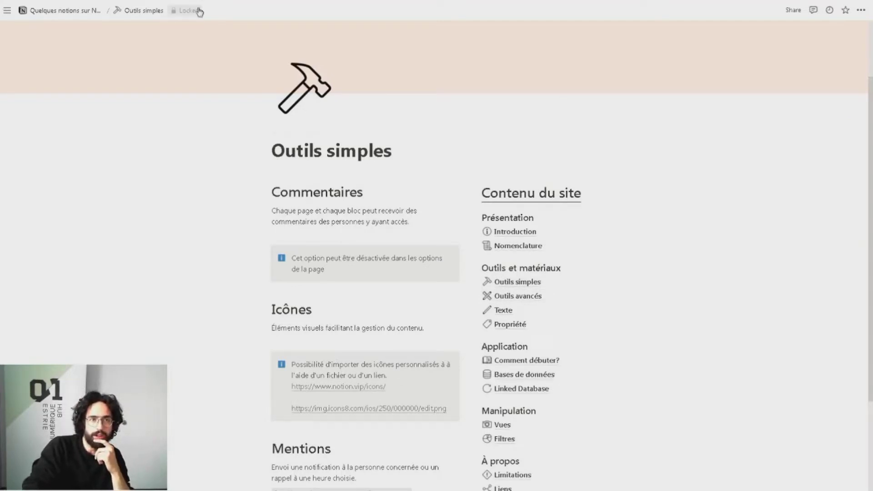
click(309, 104)
scroll(303, 182, down, 15)
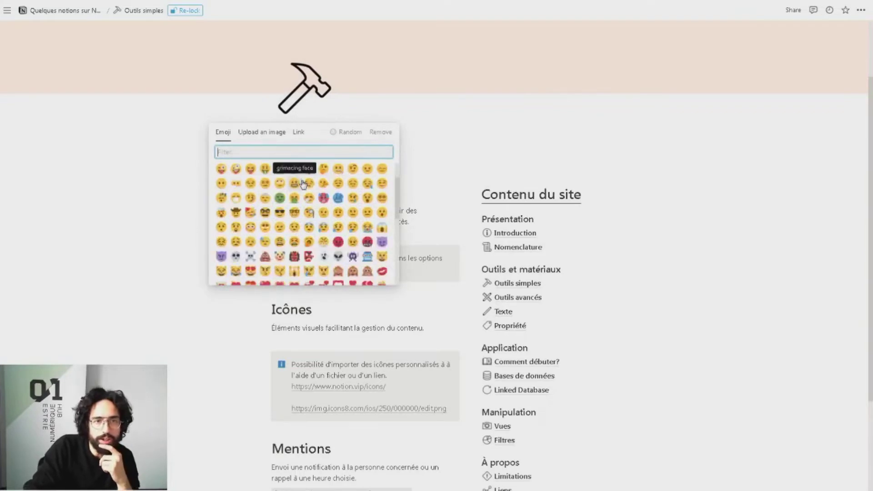
scroll(305, 190, down, 15)
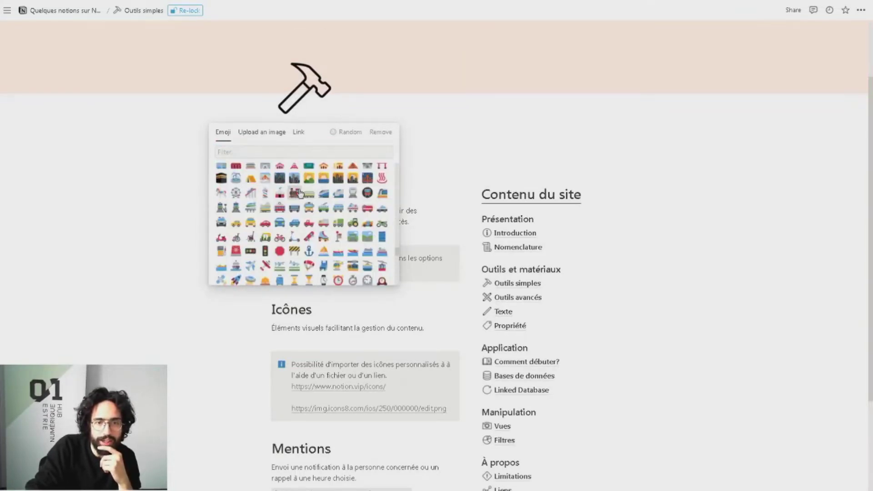
click(302, 191)
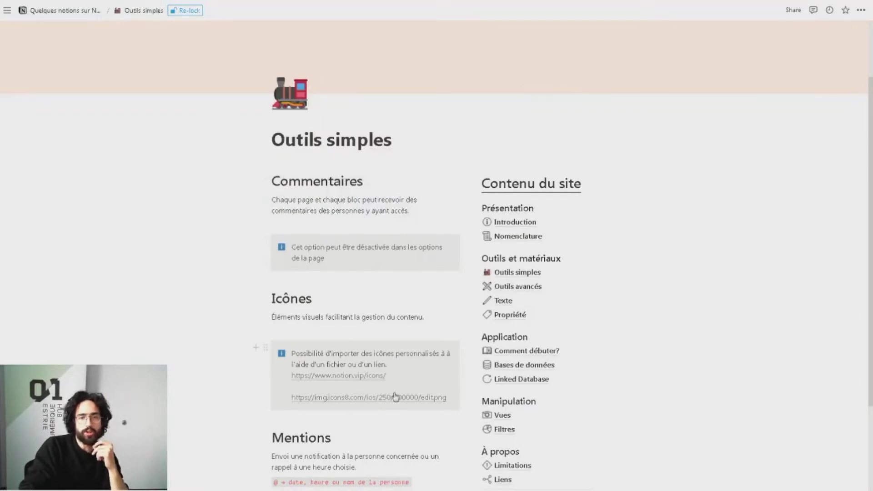
drag(447, 399, 292, 405)
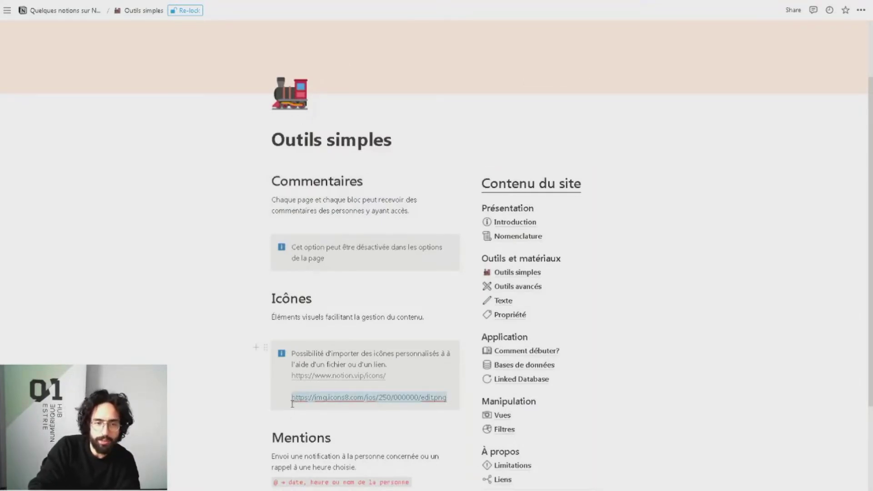
key(ctrl+c)
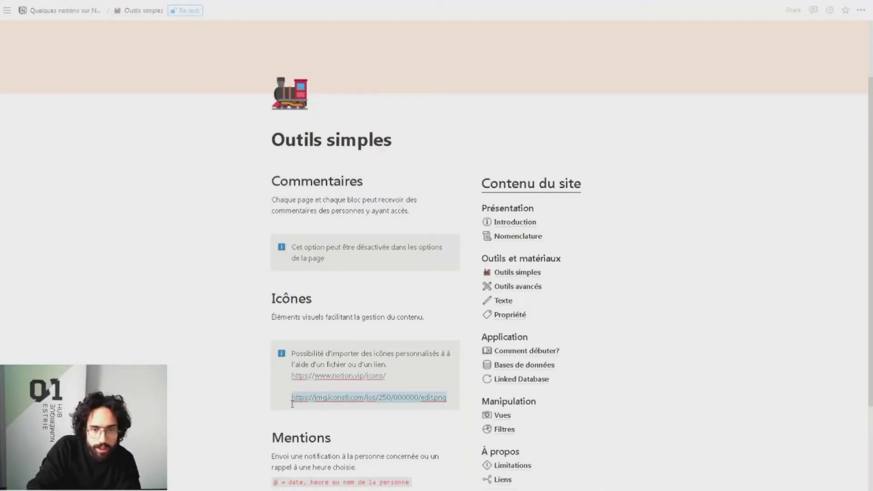
click(287, 99)
- Try to upload the page icon as an image file, giving the copied edit.png link as the file name
click(250, 122)
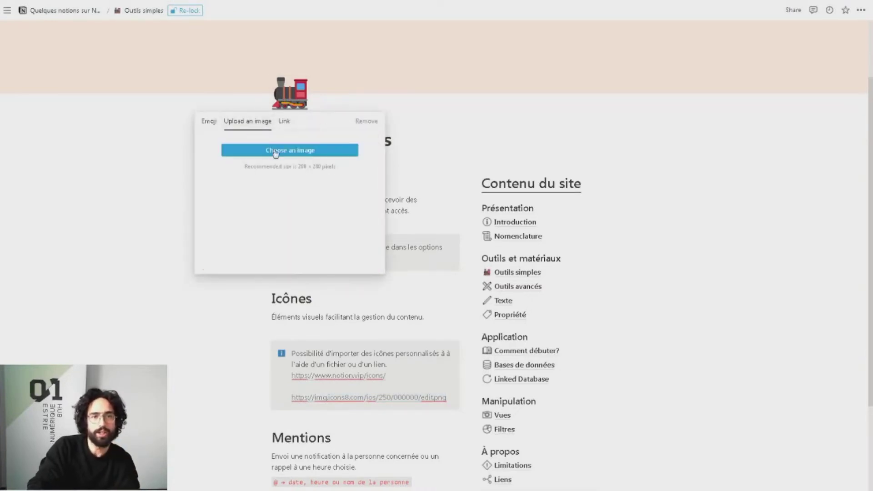
click(289, 153)
click(139, 190)
key(ctrl+v)
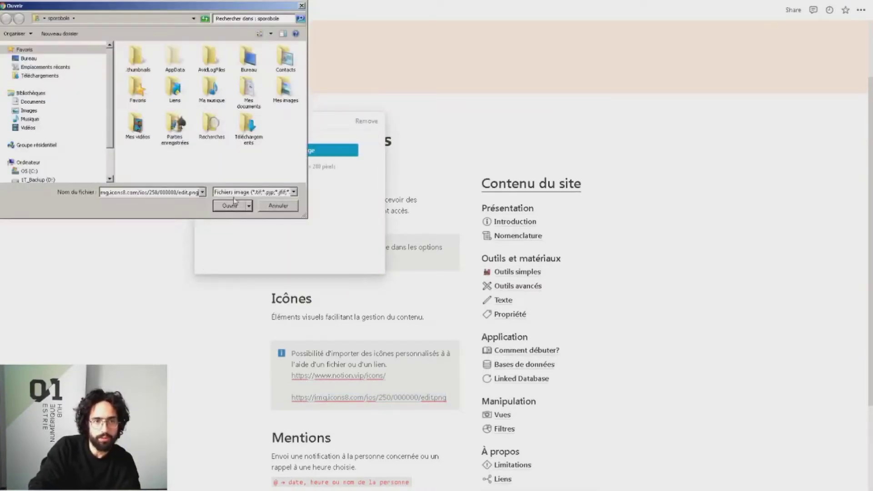
click(233, 203)
click(284, 121)
key(ctrl+v)
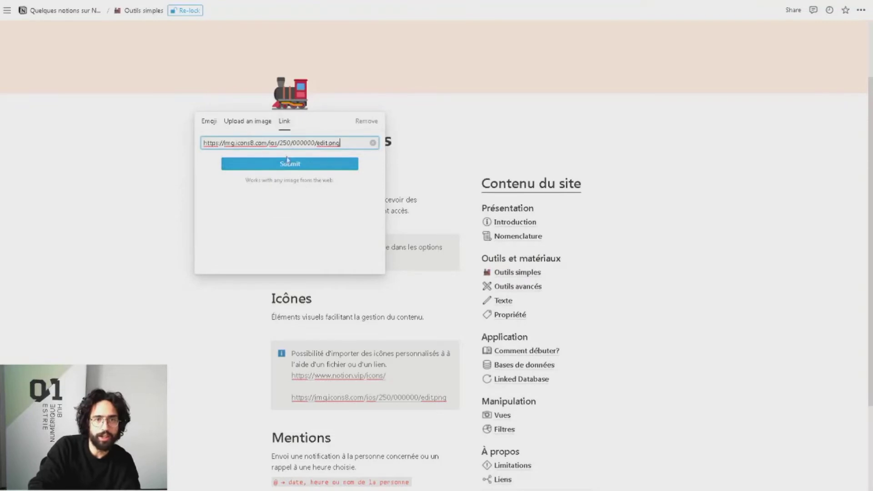
click(289, 162)
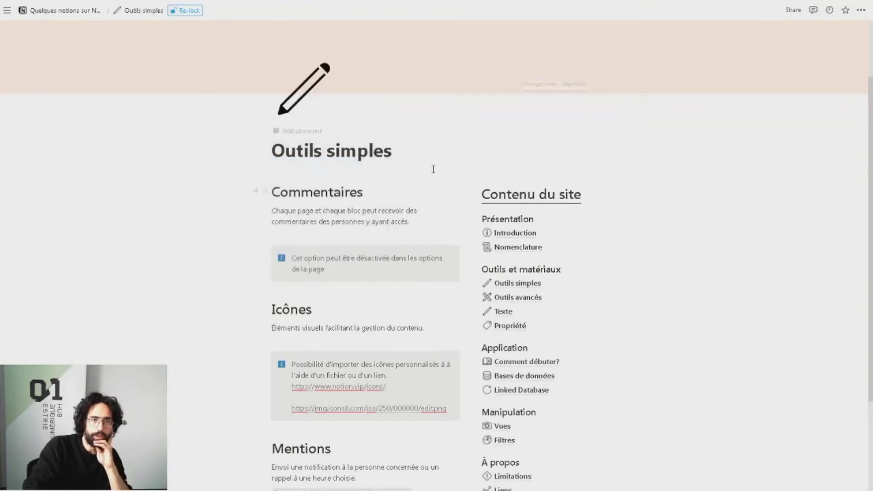
- Open the Notes page, and return to Outils simples through the Quelques notions sur Notion page
click(80, 318)
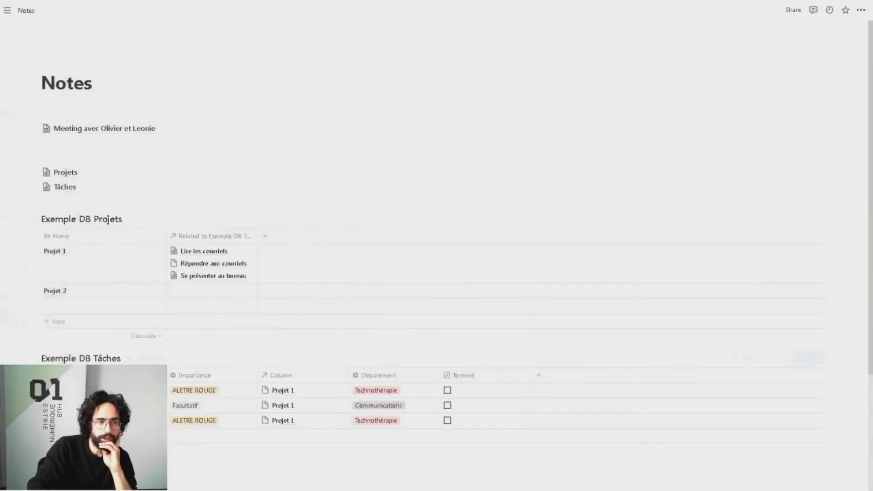
mouse_move(10, 335)
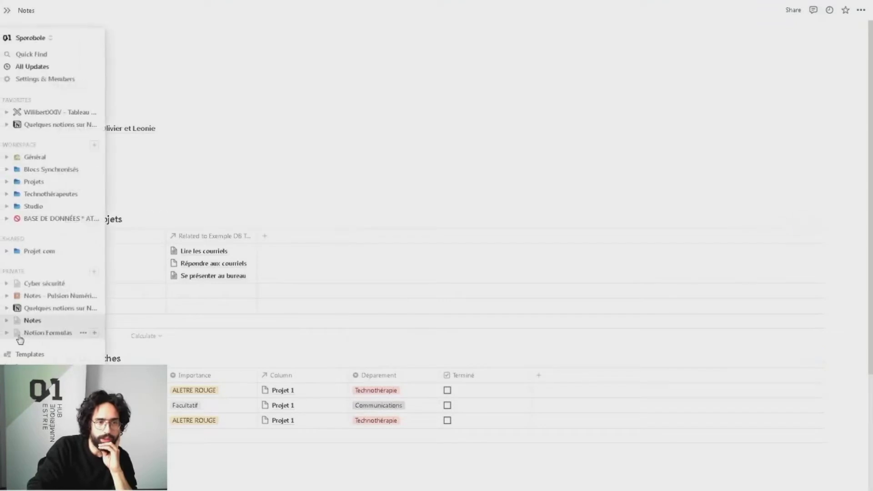
click(41, 308)
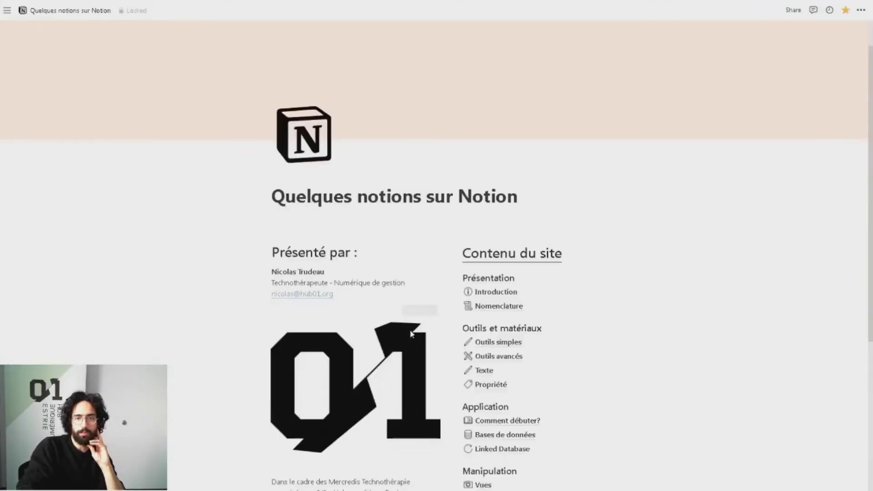
click(500, 344)
- Read the Mentions and Publier sur le web sections of the Outils simples page
scroll(400, 332, down, 4)
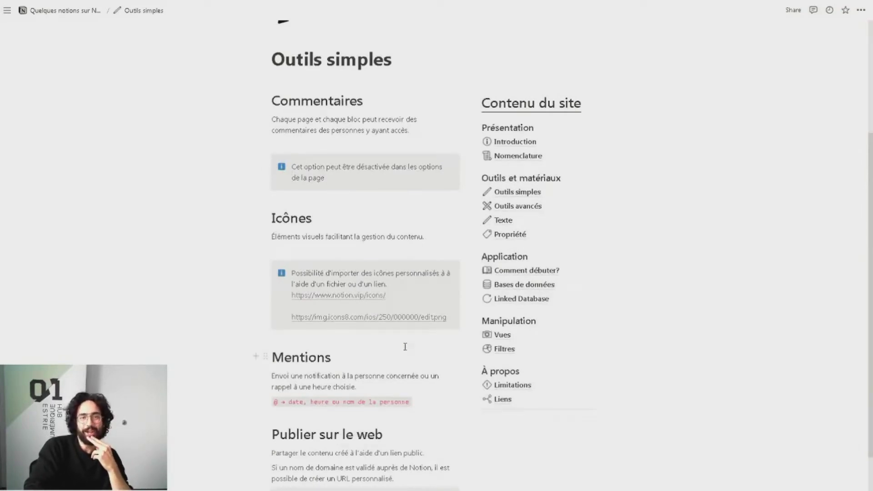
scroll(405, 347, down, 1)
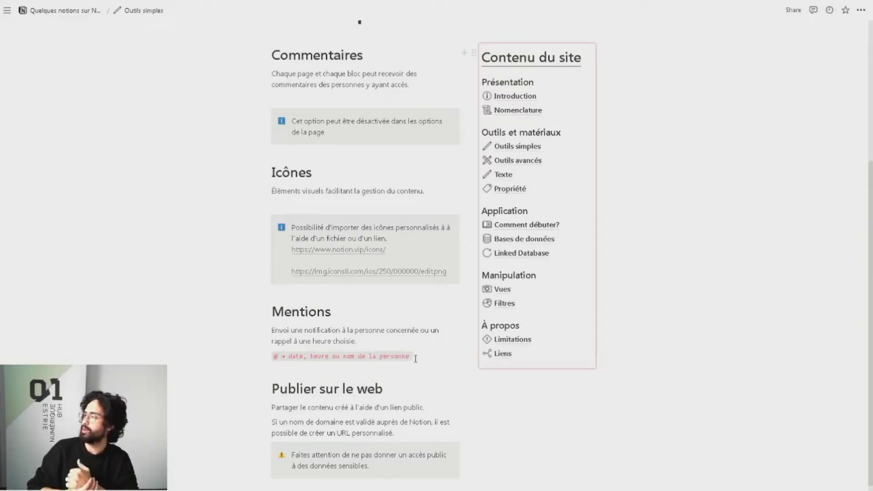
click(415, 359)
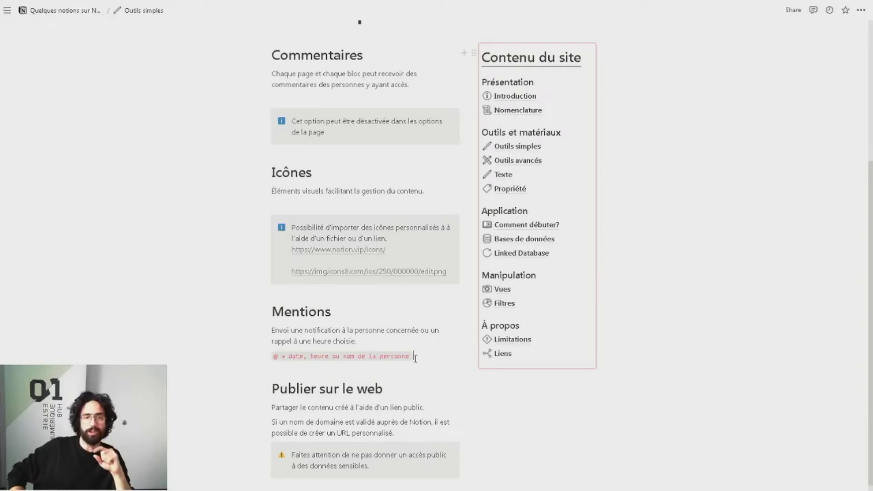
scroll(415, 359, up, 2)
scroll(427, 400, down, 3)
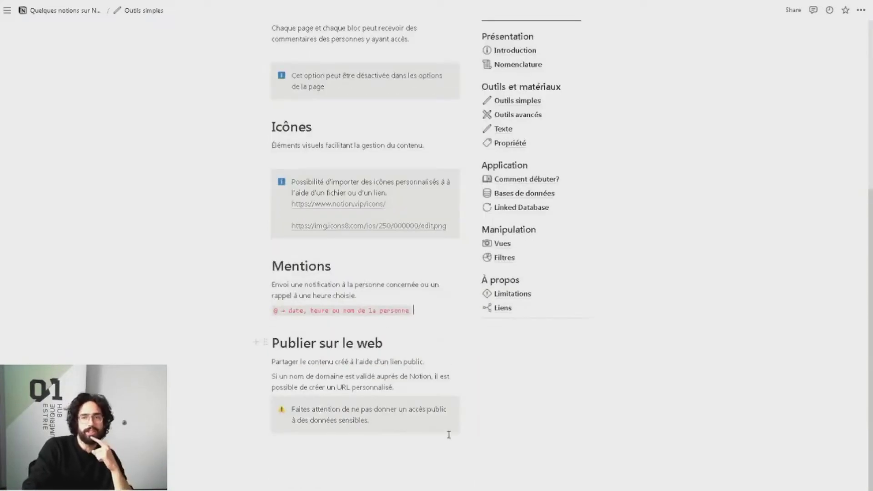
scroll(465, 435, up, 3)
scroll(466, 435, down, 1)
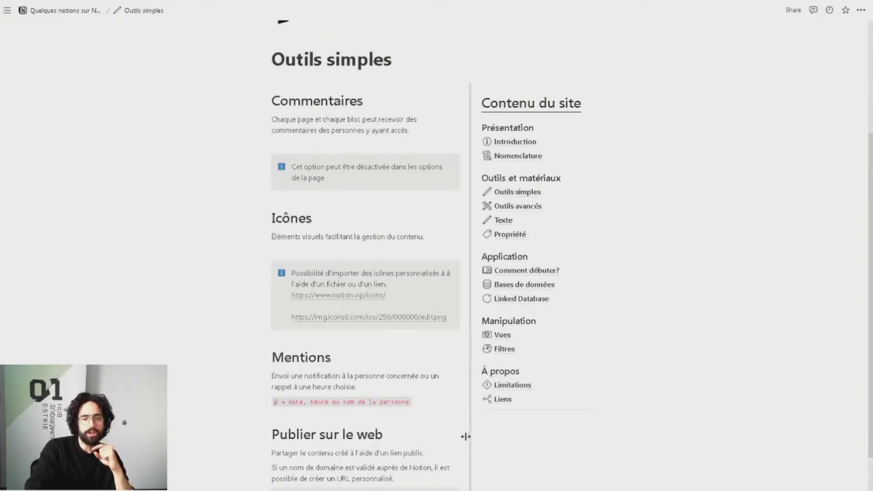
scroll(465, 437, down, 1)
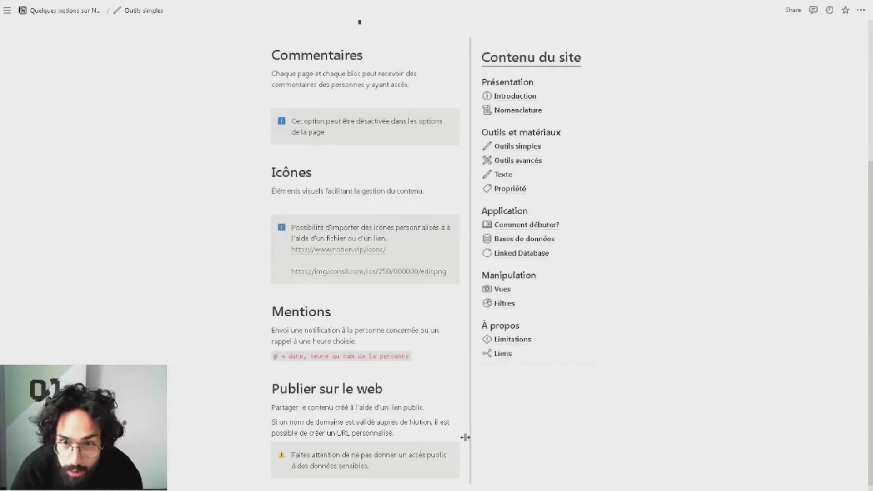
scroll(466, 437, up, 5)
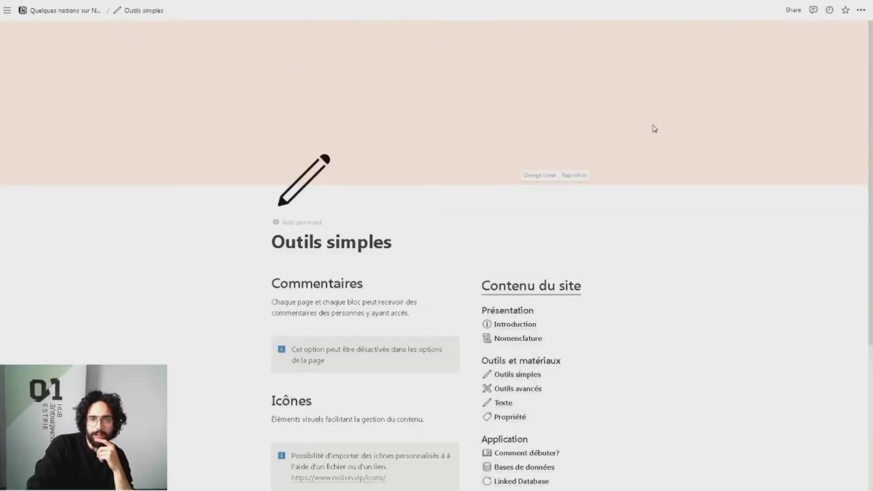
scroll(610, 228, down, 5)
scroll(610, 228, up, 5)
scroll(753, 82, down, 3)
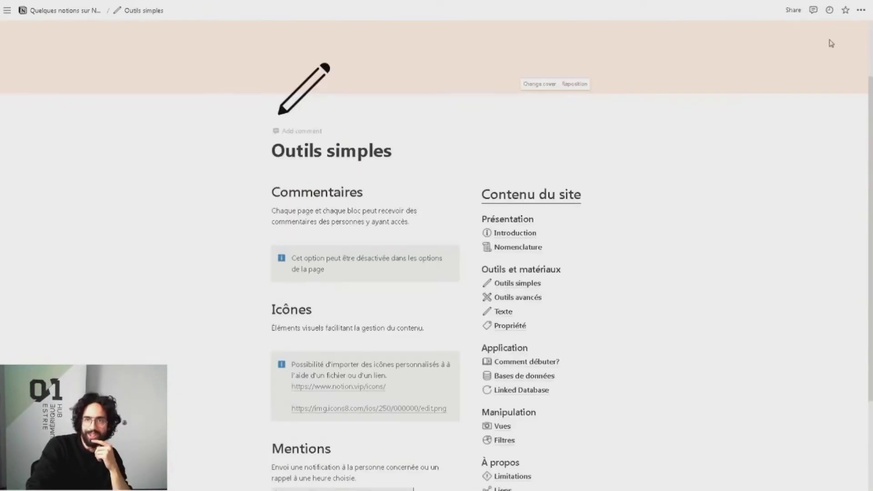
- Examine the Share to web settings of Outils simples with the link options for editing, comments, duplication and search indexing
click(864, 14)
click(678, 105)
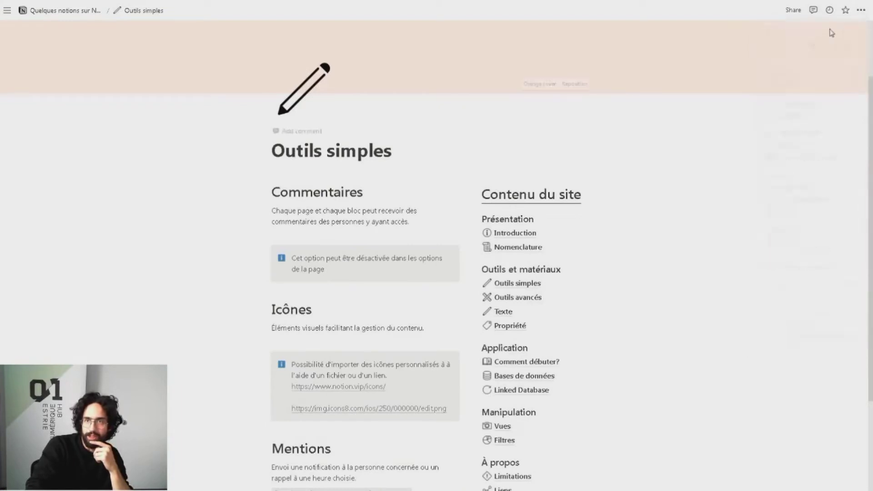
click(803, 13)
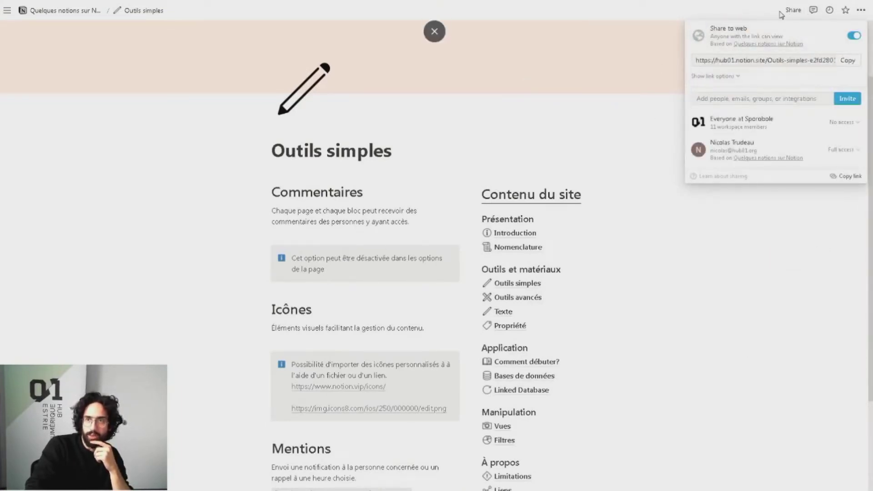
click(716, 75)
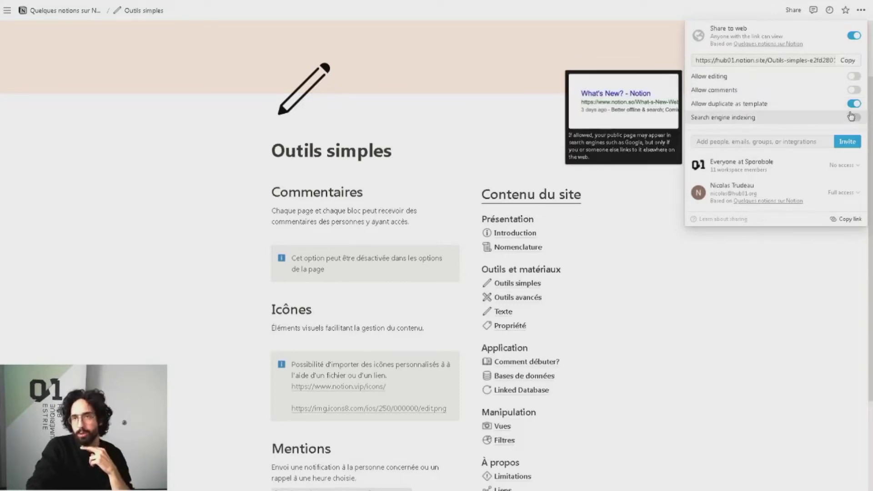
click(683, 331)
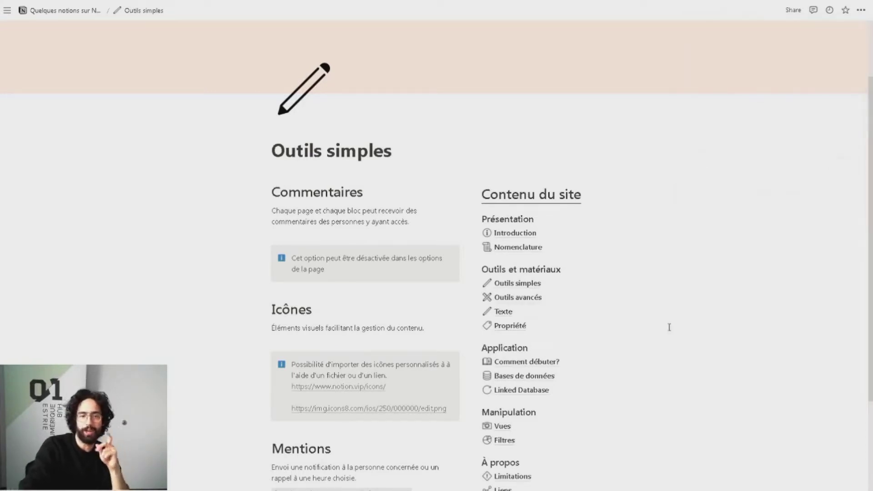
- Open the Outils avancés page from the Contenu du site list and look over its Linked Database, Blocs synchronisés and Modèles sections
scroll(655, 337, down, 4)
scroll(654, 332, up, 2)
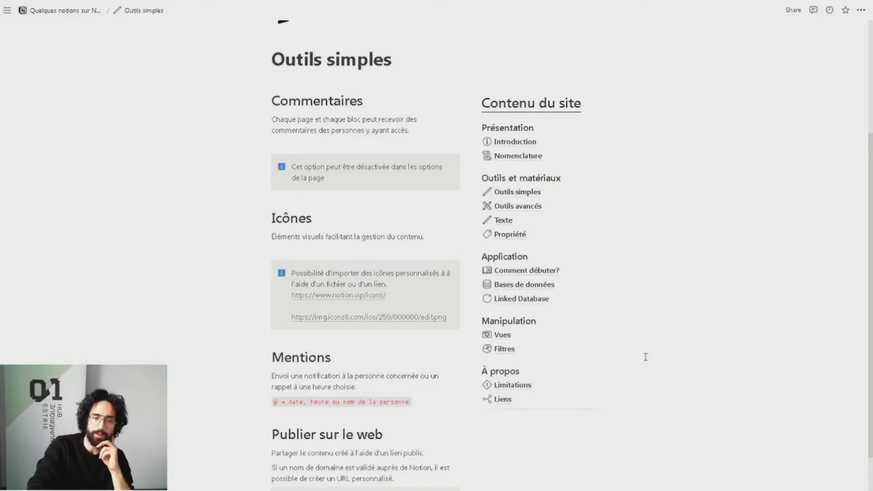
click(525, 210)
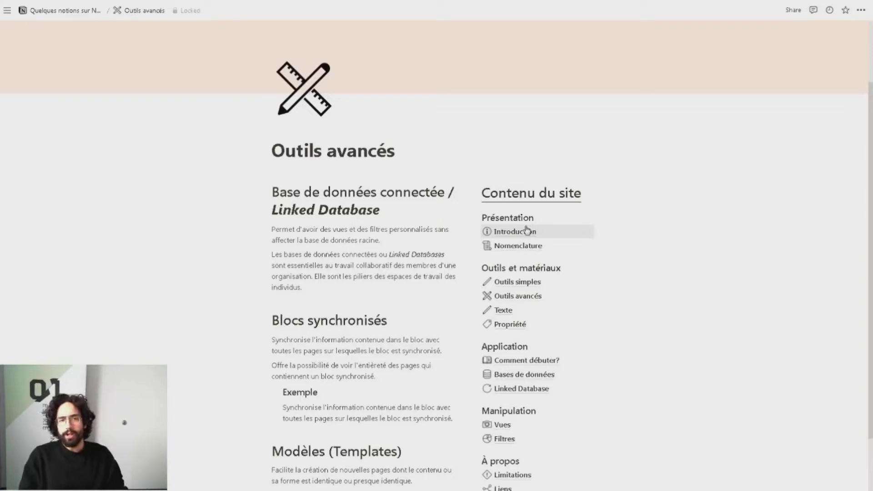
scroll(619, 315, down, 3)
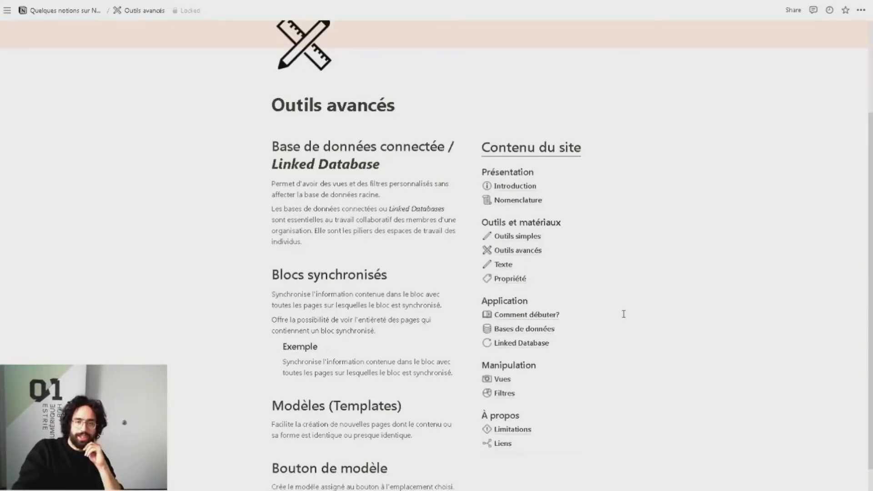
- Unlock the Outils avancés page and add the line "Chafjiejgfoirjetgijreotjo" to the synced block under Exemple
scroll(618, 315, up, 3)
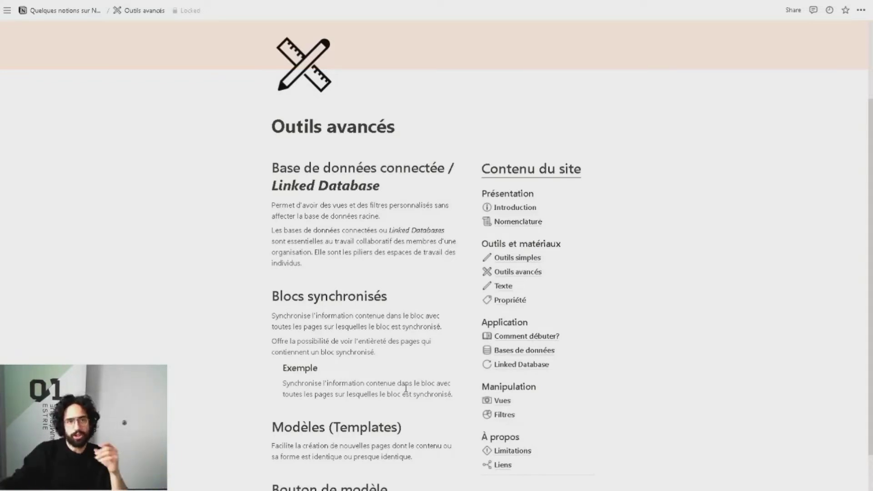
click(187, 10)
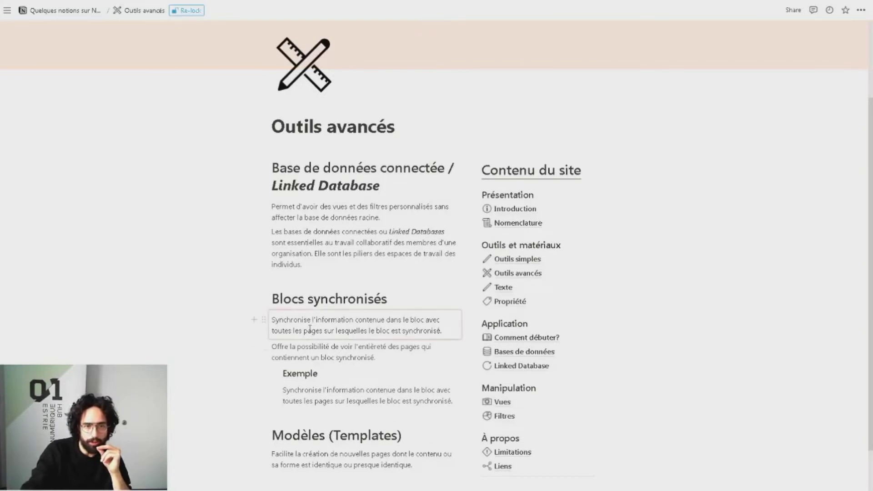
drag(224, 294, 421, 395)
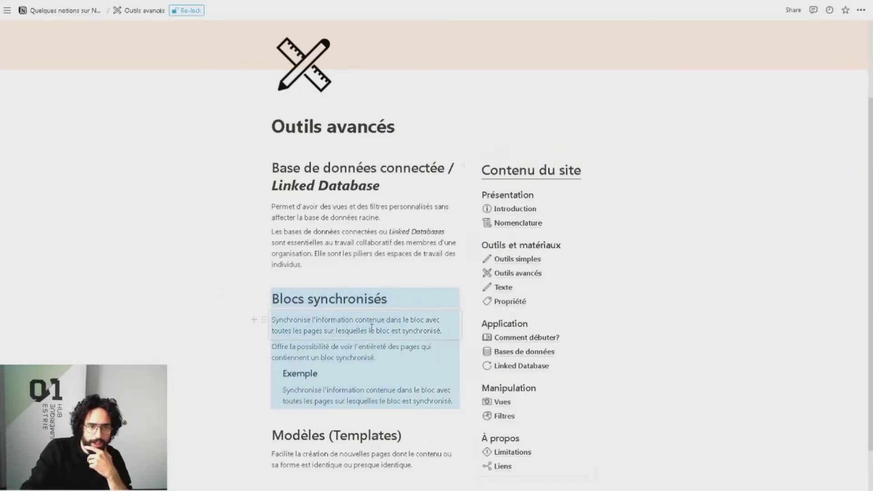
click(152, 343)
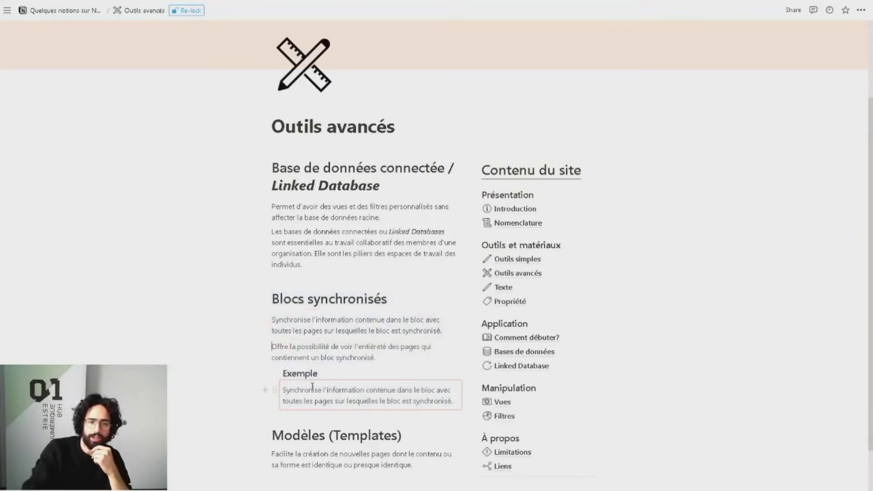
click(457, 401)
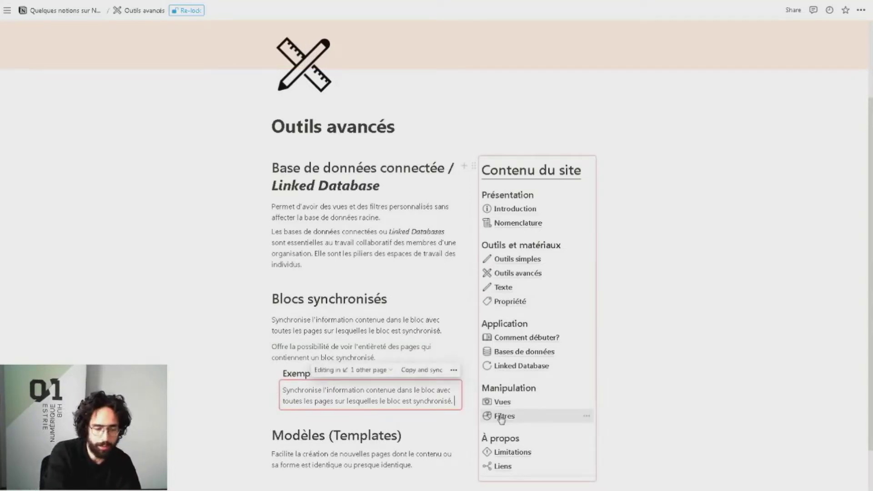
text(Chafjiejgfoirjetgijreotjo)
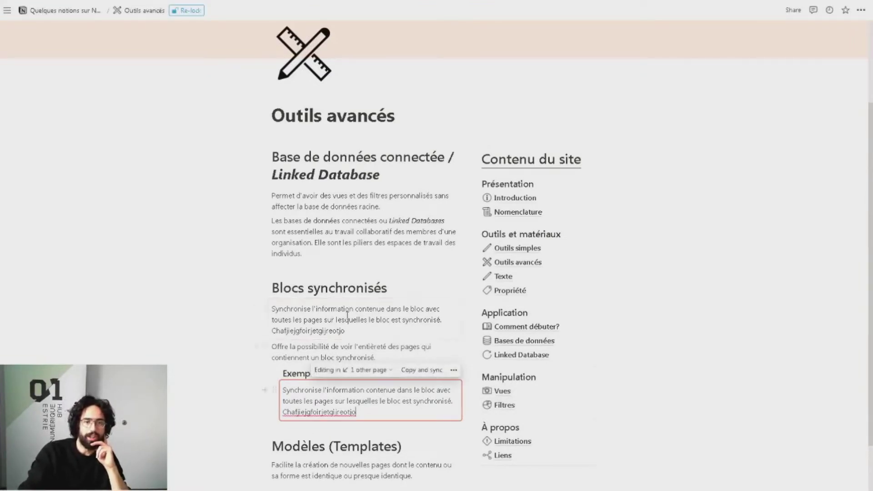
- Delete the gibberish line from the synced block under Exemple and re-lock the page
drag(357, 412, 286, 411)
key(BackSpace)
key(BackSpace)
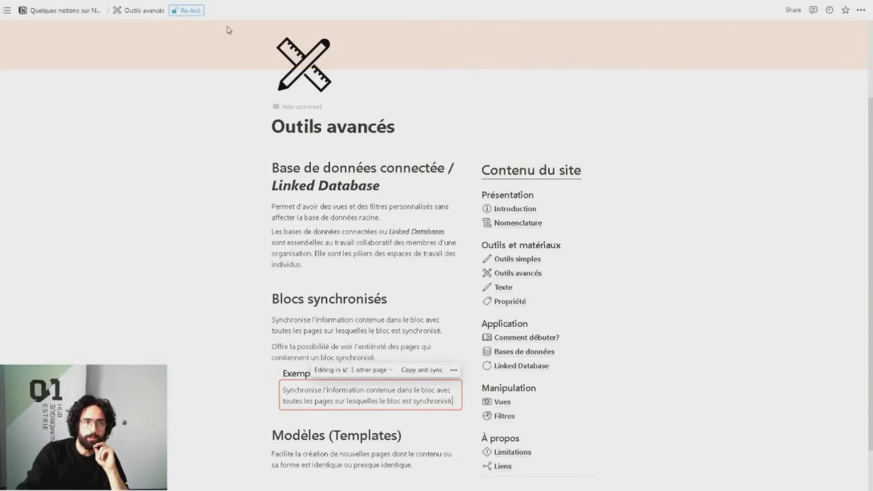
click(187, 10)
- Open the Texte page from the Contenu du site list and look over its Types de texte section
scroll(259, 223, down, 2)
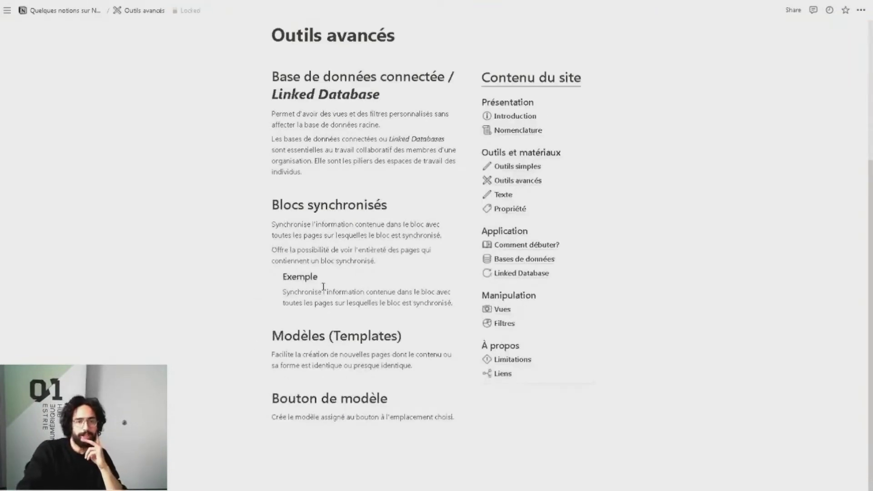
scroll(333, 309, up, 1)
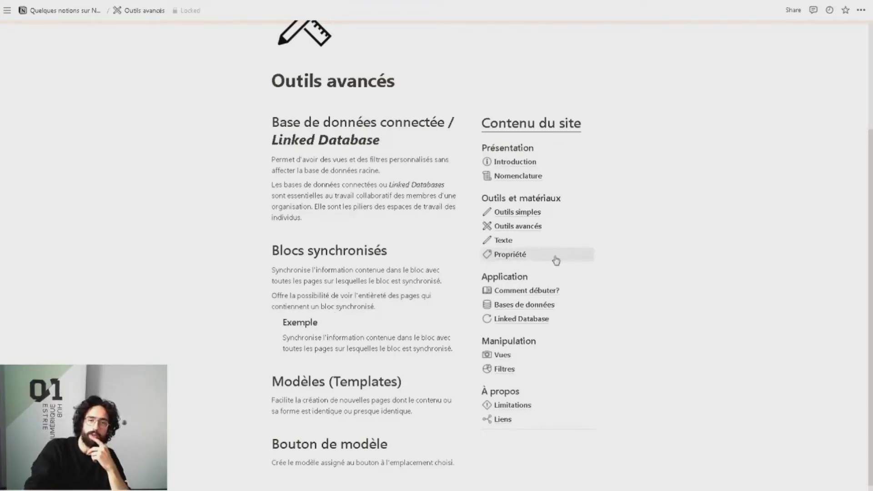
click(501, 244)
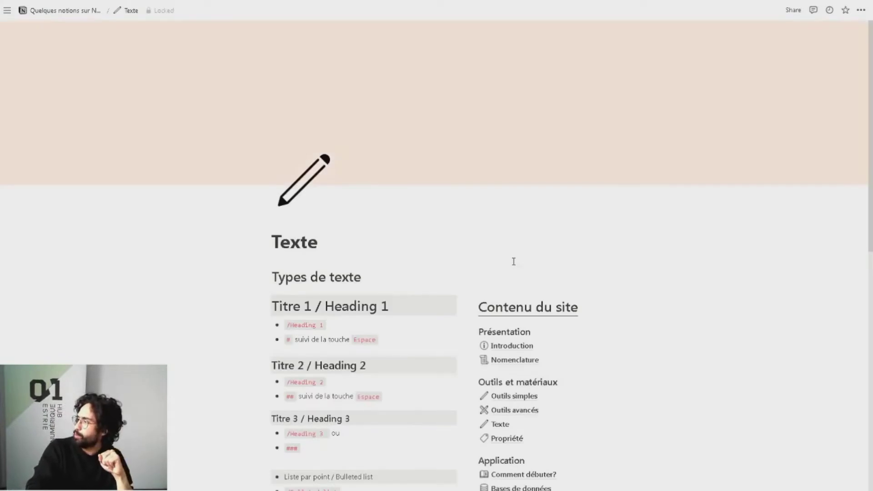
scroll(513, 262, down, 2)
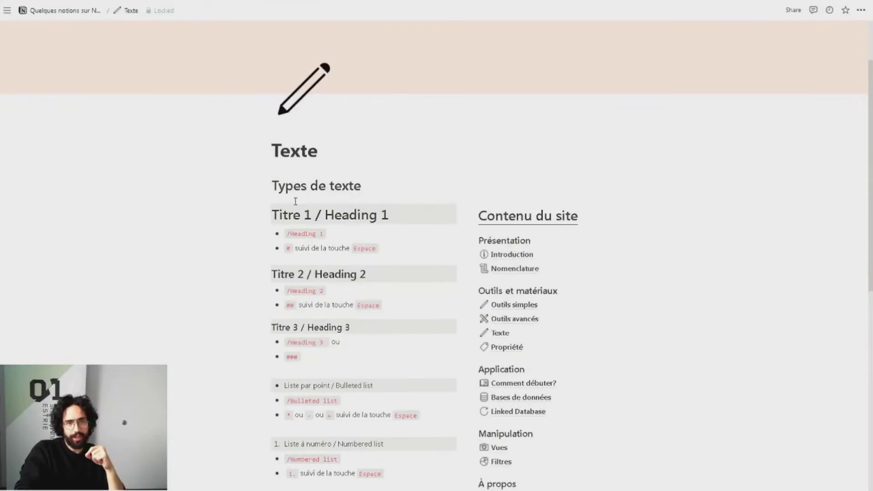
scroll(352, 220, down, 5)
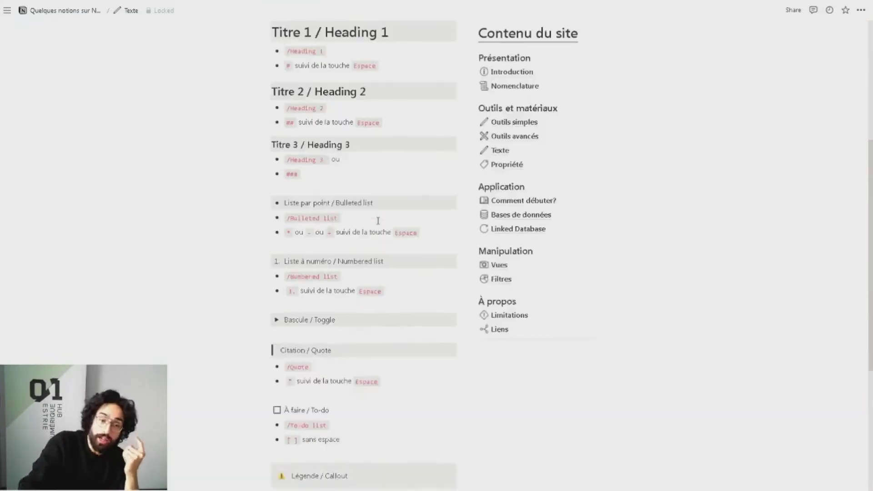
scroll(378, 221, up, 7)
scroll(402, 264, down, 2)
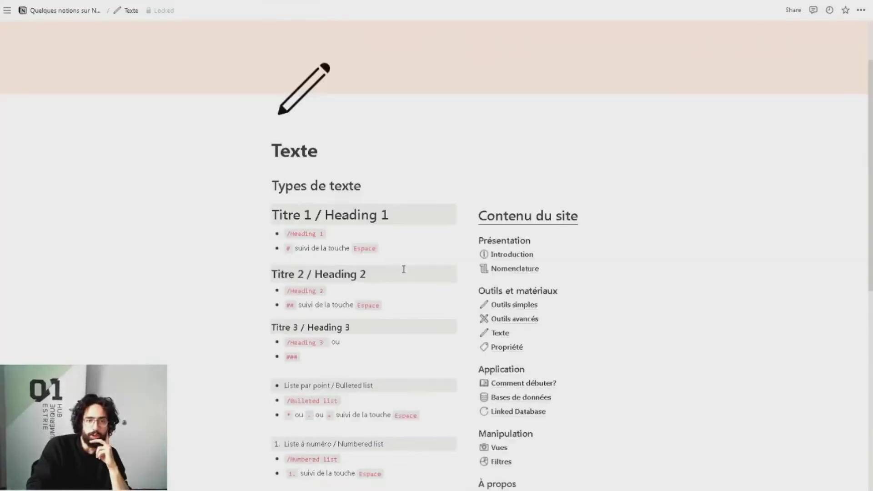
- Review the Titre 1 / Heading 1 and Liste par point / Bulleted list entries, highlighting the heading title and the /Bulleted list command
drag(390, 215, 280, 218)
click(355, 236)
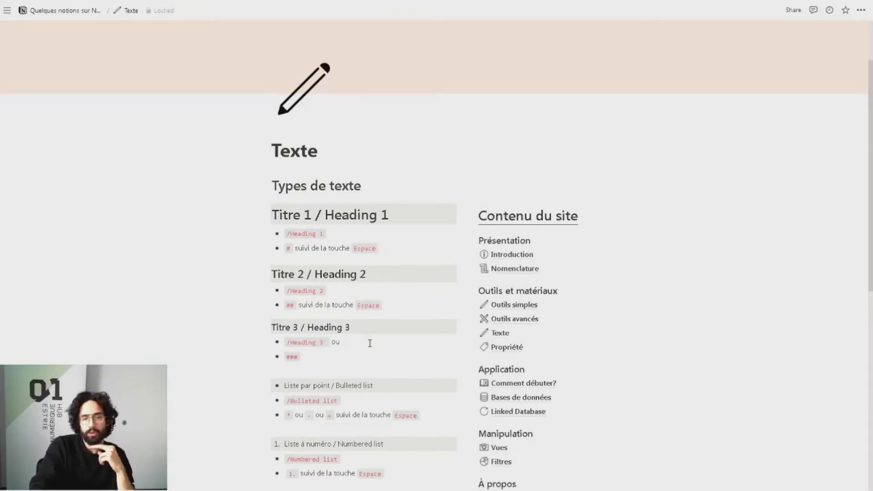
scroll(384, 302, down, 4)
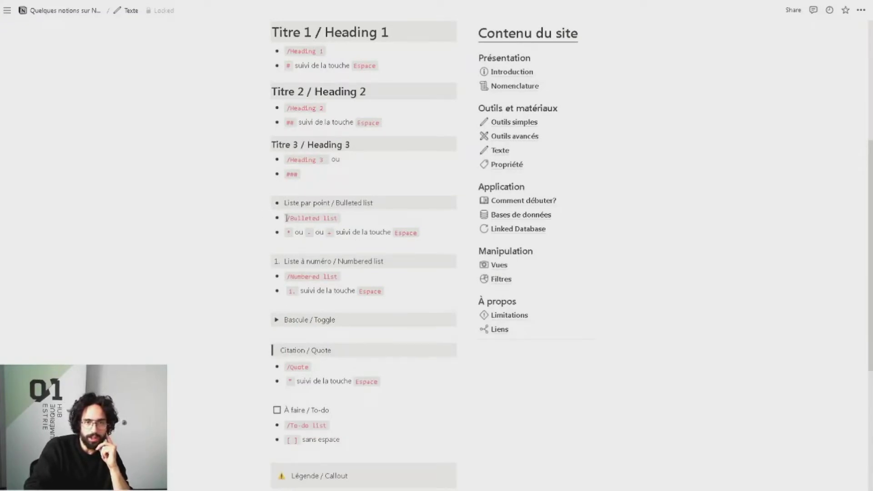
drag(286, 219, 340, 219)
click(409, 219)
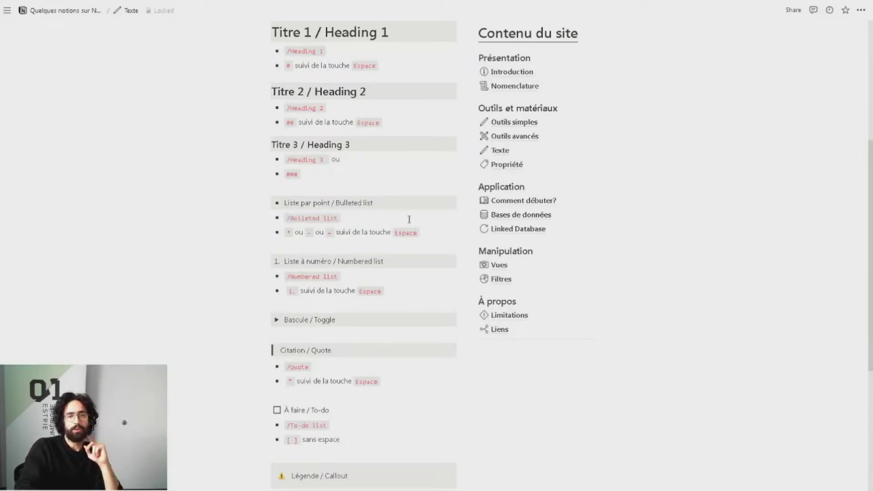
- Unlock the Texte page and turn the two bullets and the empty line under Liste à numéro / Numbered list into a numbered list
scroll(410, 220, down, 1)
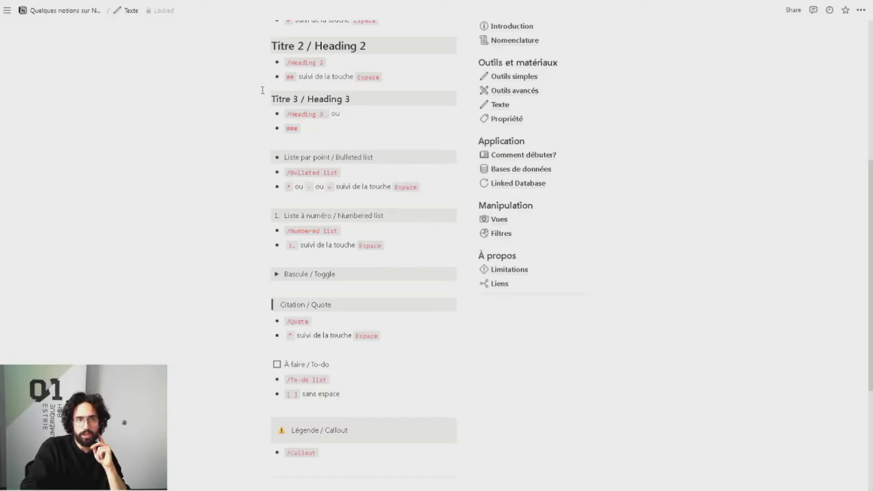
click(163, 11)
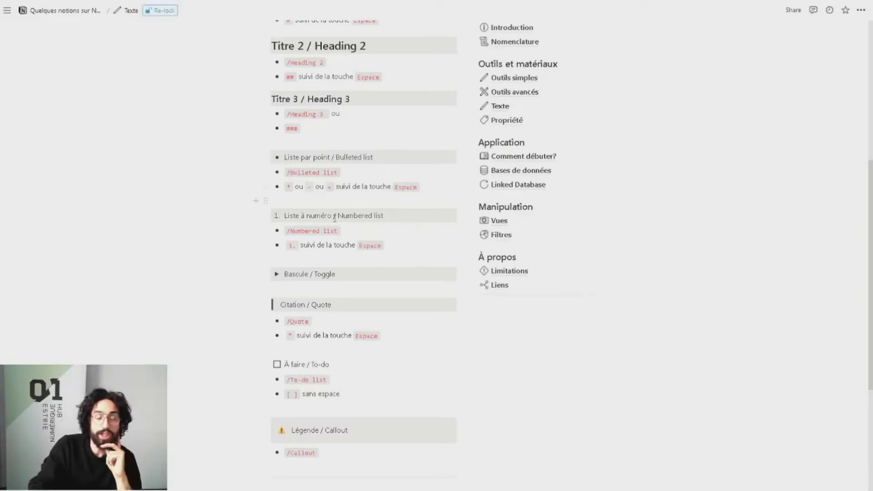
drag(265, 247, 305, 239)
drag(376, 259, 256, 226)
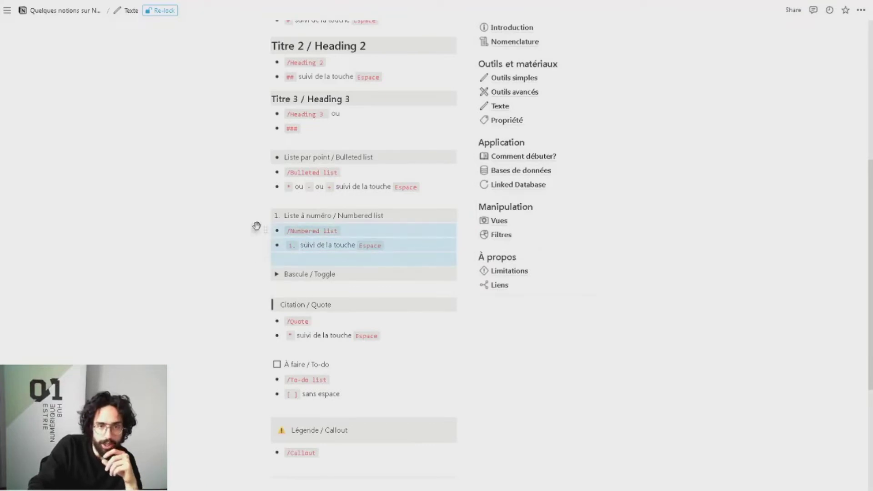
click(266, 230)
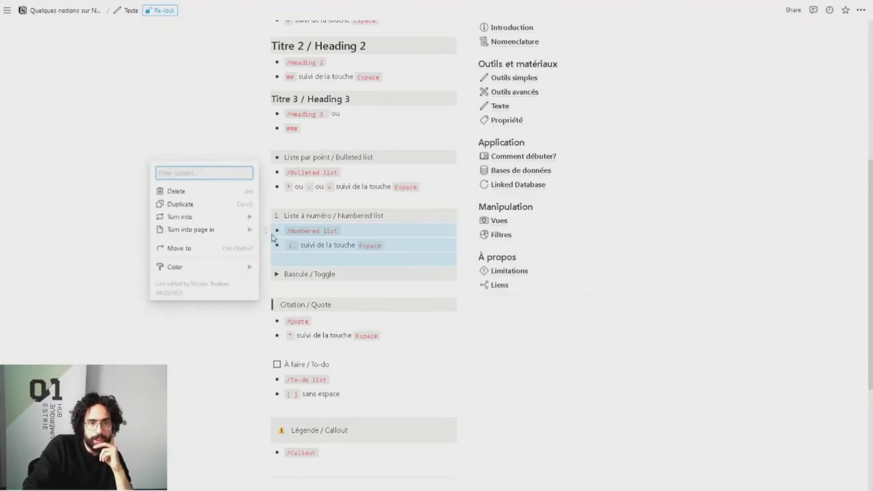
mouse_move(252, 233)
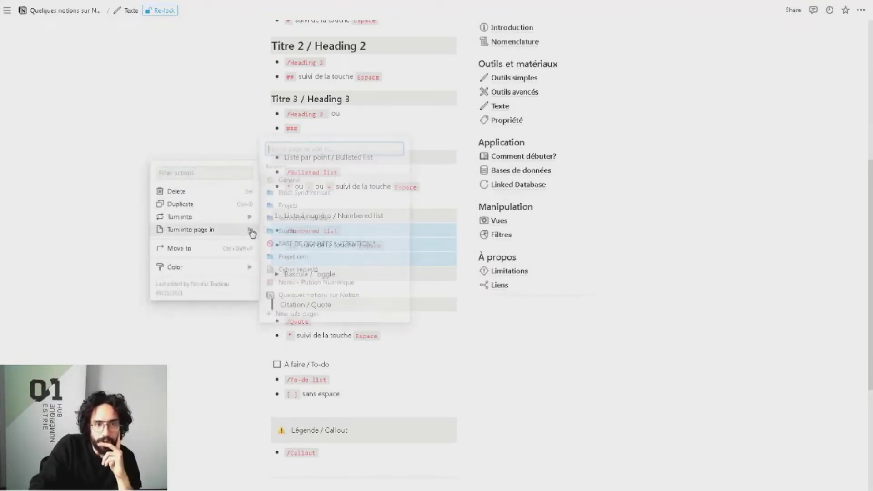
mouse_move(244, 219)
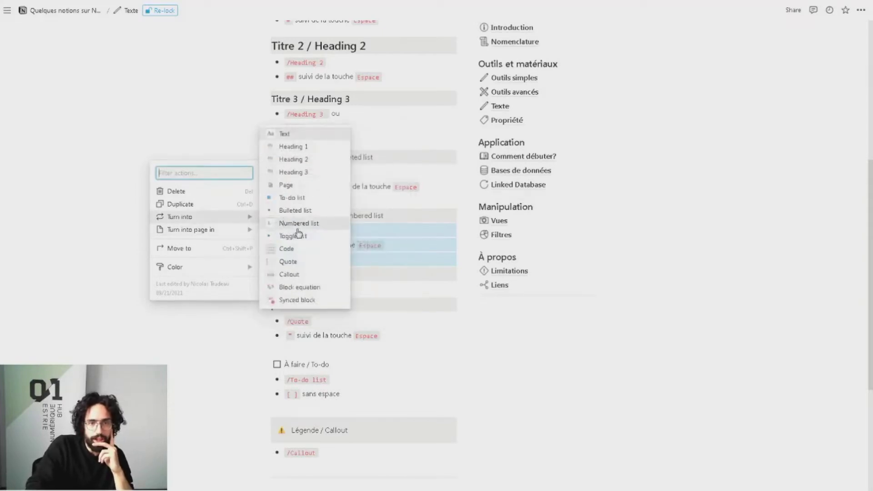
click(299, 223)
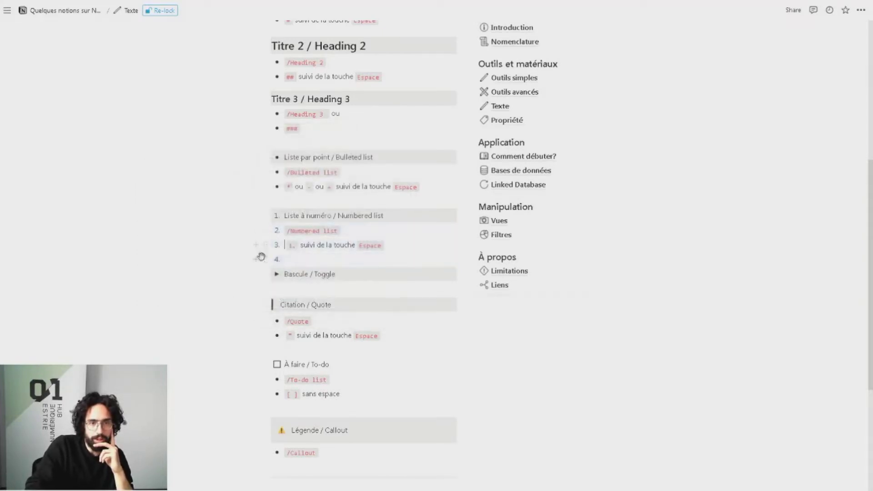
- Turn the empty fourth item of the numbered list back into a plain blank line
drag(283, 260, 353, 280)
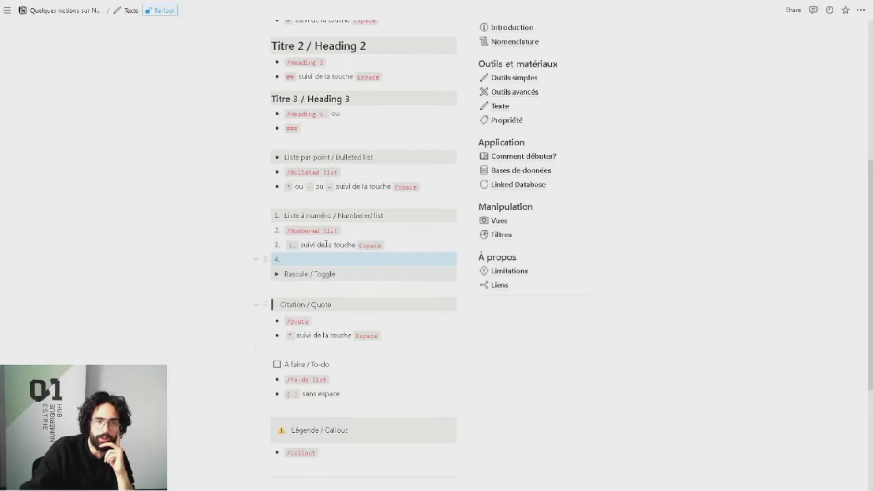
right_click(285, 258)
click(293, 258)
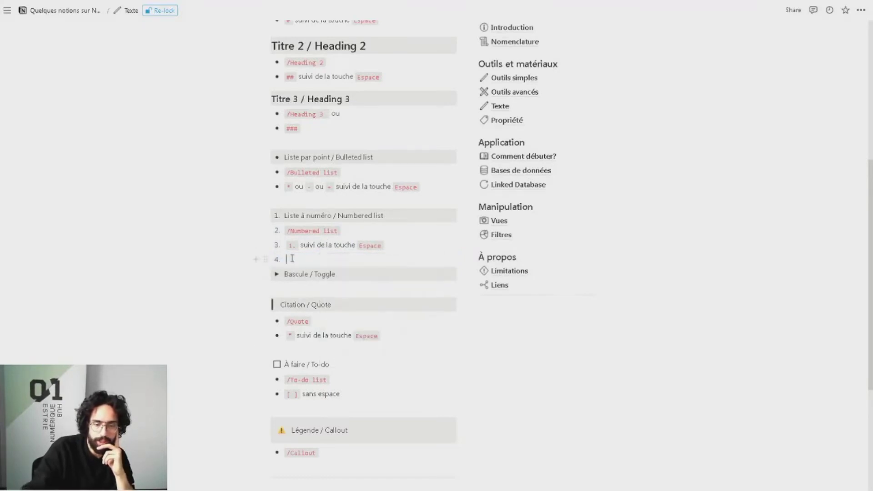
key(BackSpace)
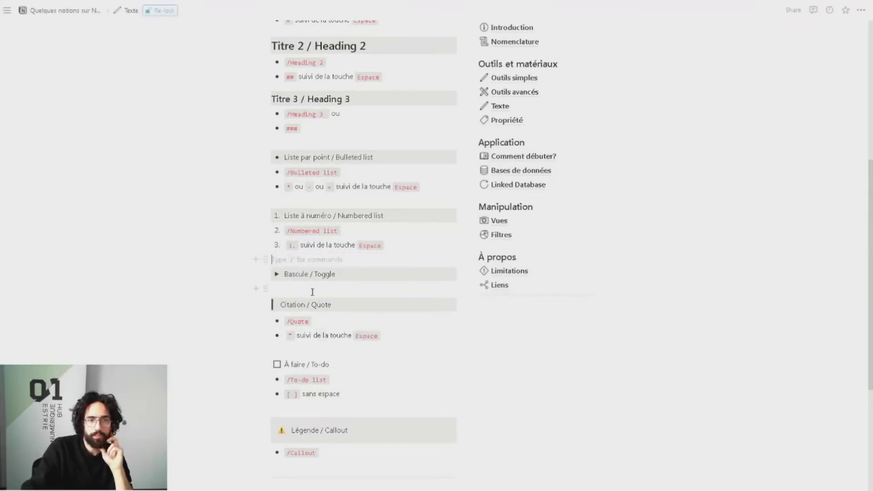
click(215, 272)
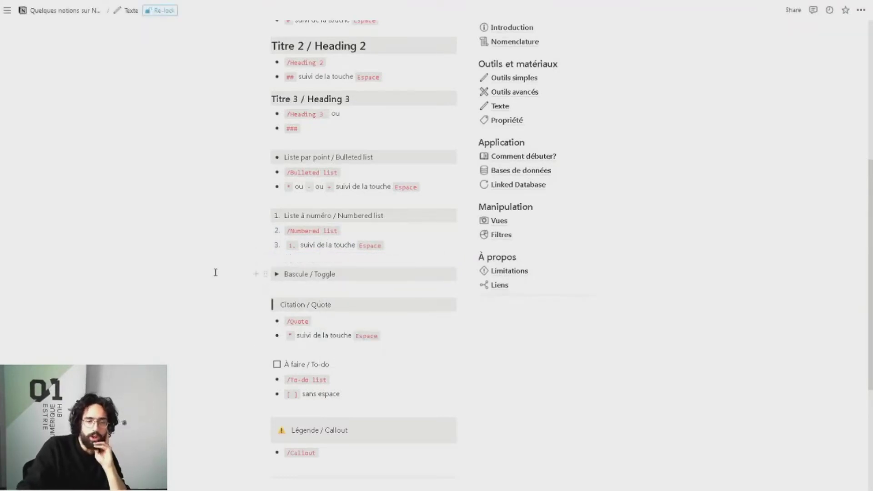
- Expand the Bascule / Toggle block to view its contents, and collapse it again
click(277, 274)
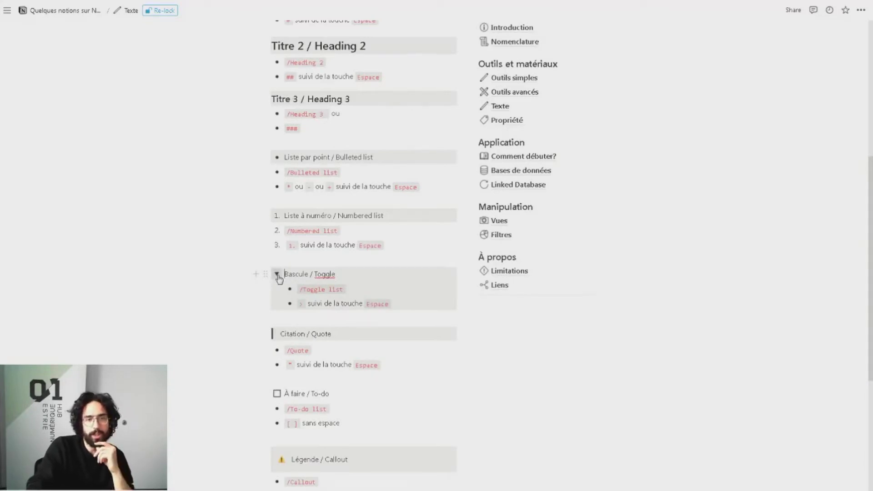
click(277, 275)
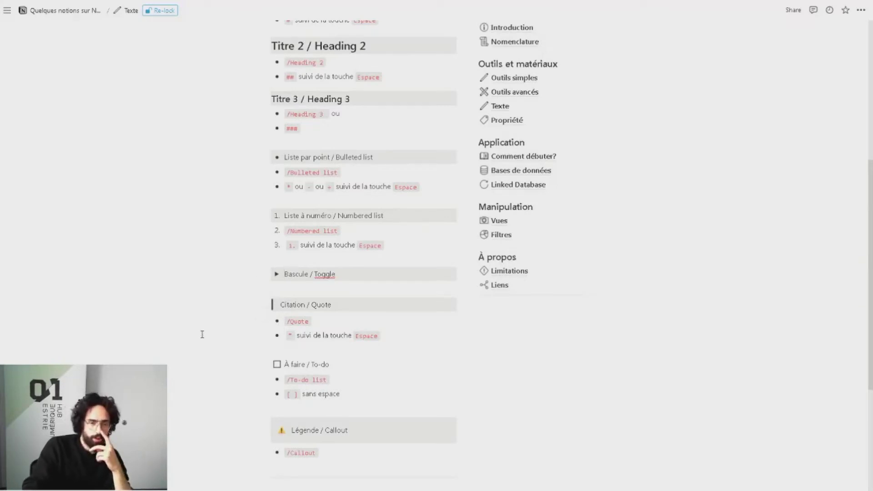
scroll(202, 334, down, 1)
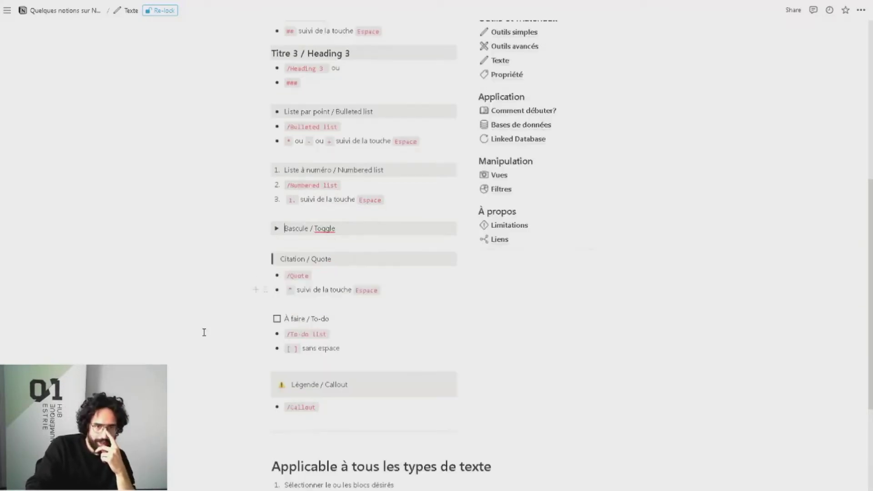
- Tick and untick the À faire / To-do checkbox to demonstrate it
click(277, 319)
click(276, 318)
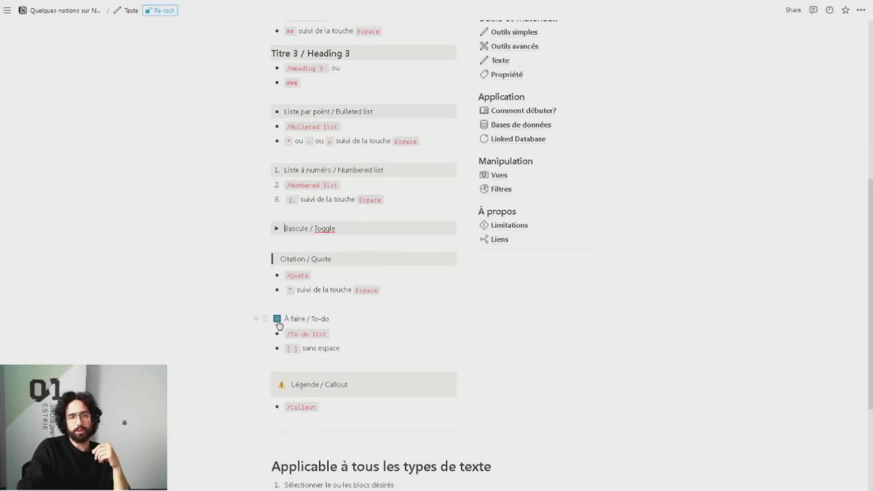
click(277, 319)
click(277, 318)
- Change the icon of the Légende / Callout block to a slightly smiling face emoji
scroll(282, 325, down, 1)
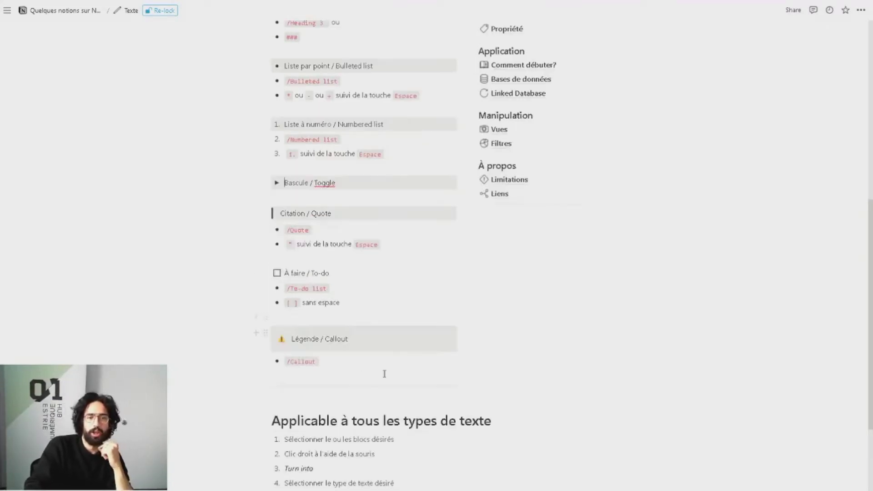
scroll(320, 343, up, 6)
scroll(320, 343, down, 5)
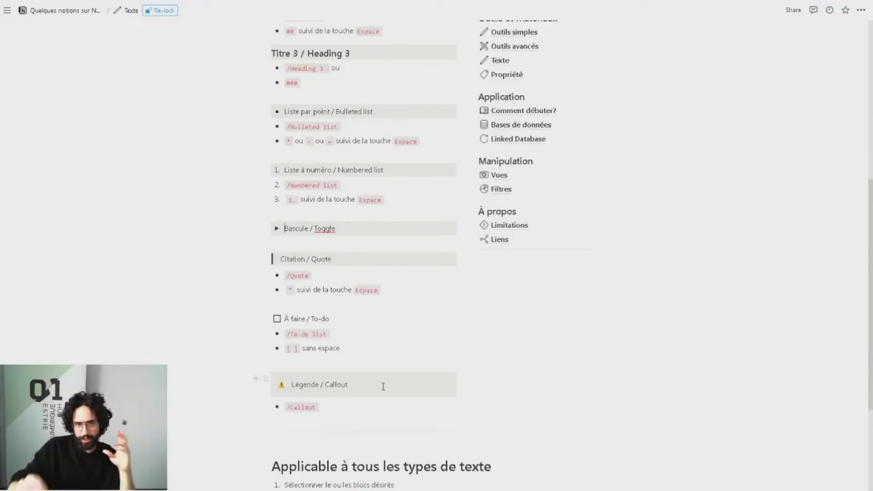
click(281, 386)
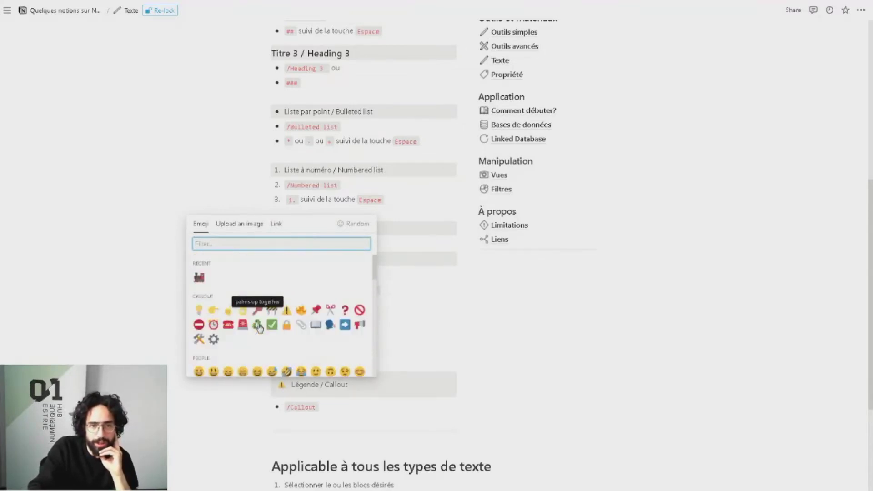
scroll(268, 274, down, 2)
scroll(301, 296, up, 1)
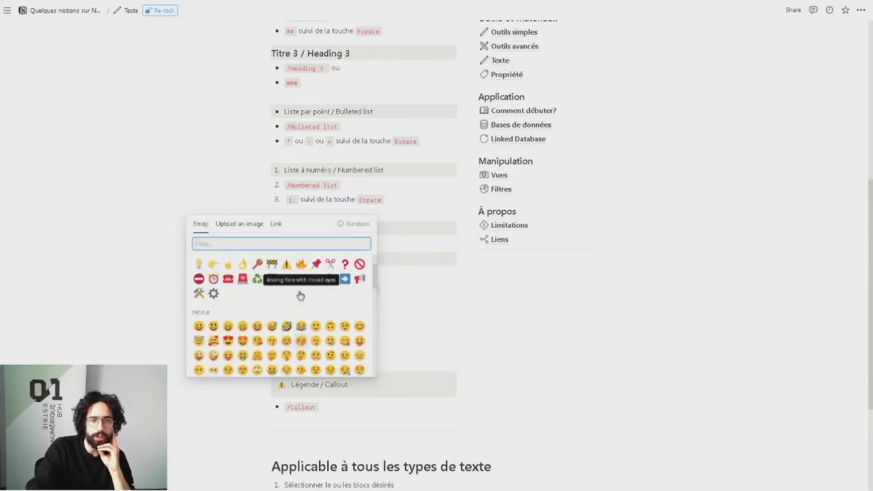
click(315, 326)
click(501, 393)
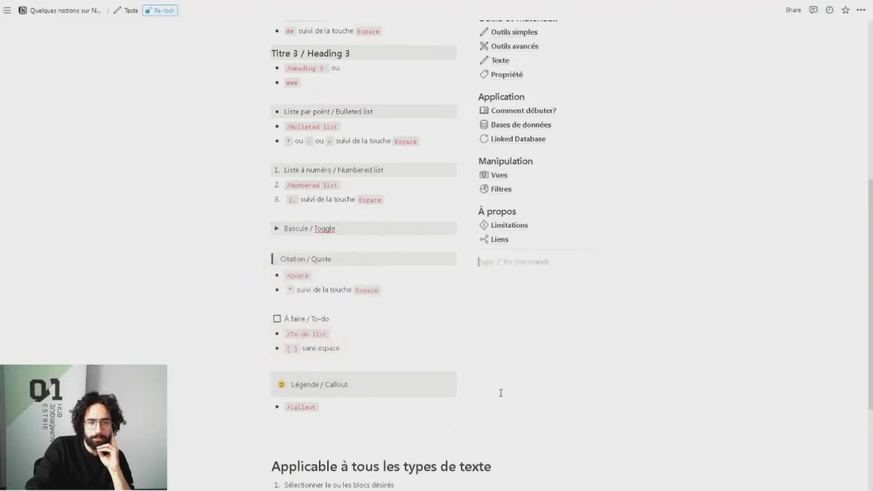
- Turn the heading Applicable à tous les types de texte and its four numbered items into code blocks
scroll(500, 392, down, 2)
scroll(485, 379, down, 1)
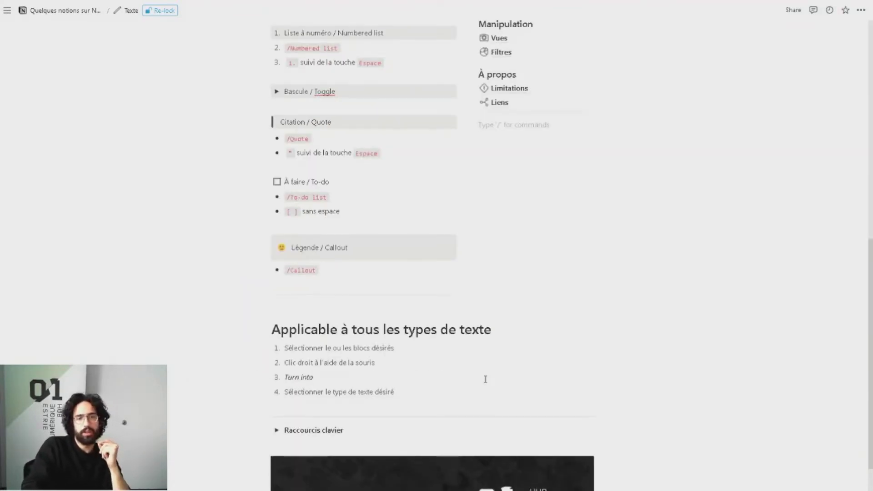
scroll(485, 380, up, 8)
scroll(305, 320, down, 3)
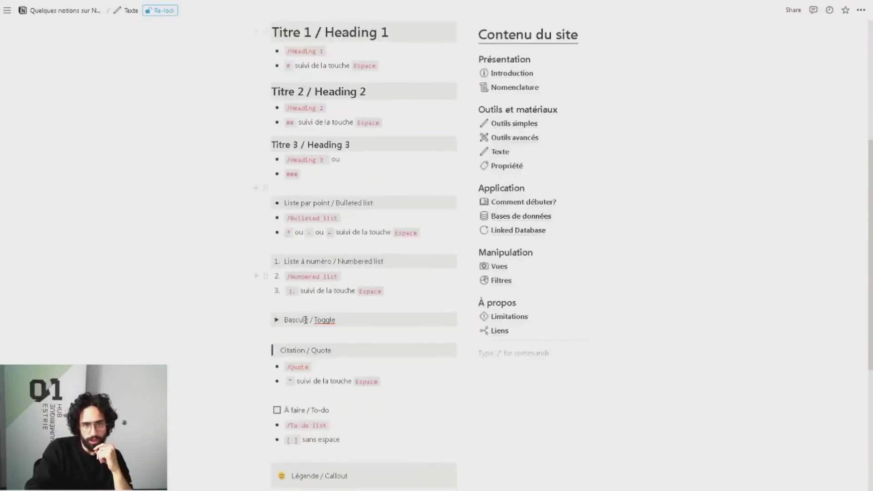
scroll(390, 410, down, 3)
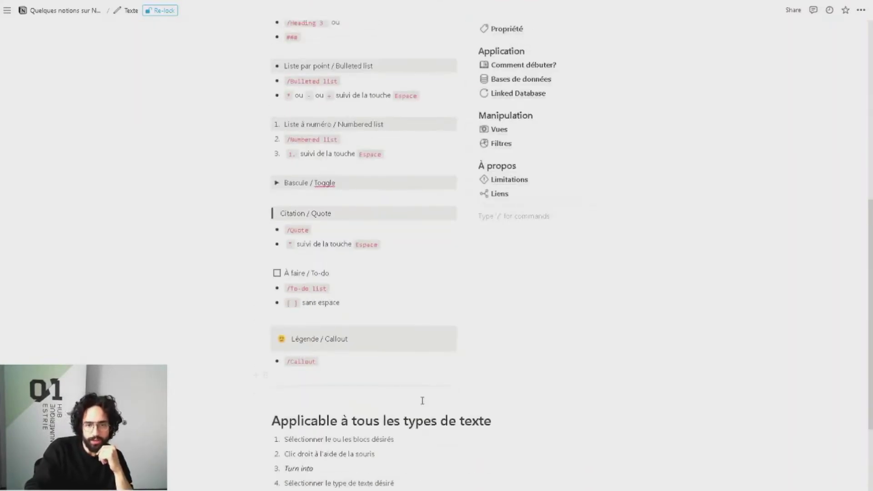
scroll(536, 437, down, 2)
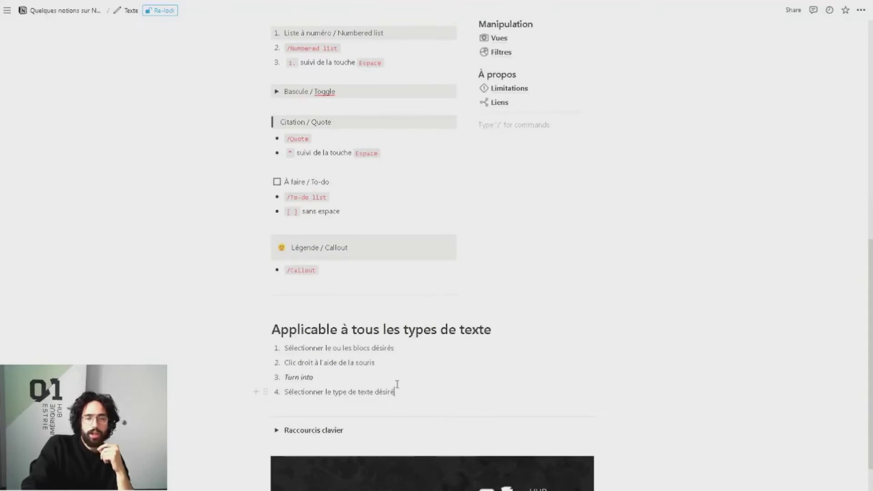
drag(397, 384, 268, 335)
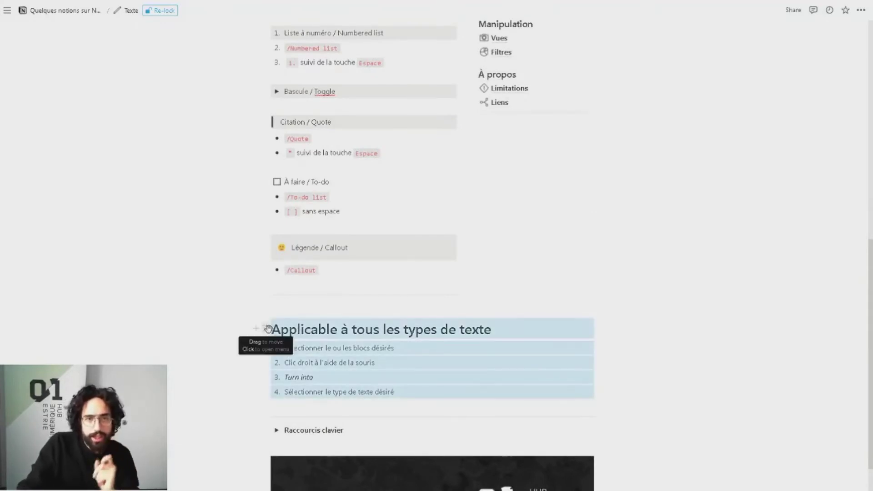
click(268, 329)
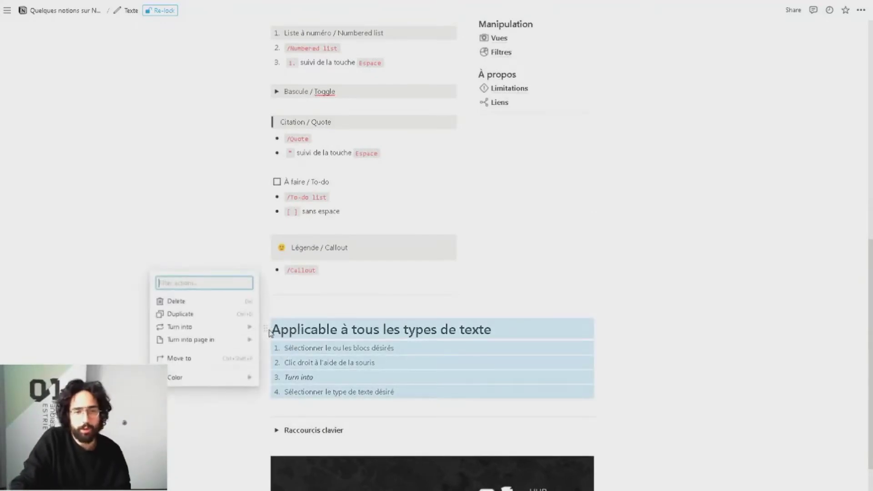
mouse_move(209, 327)
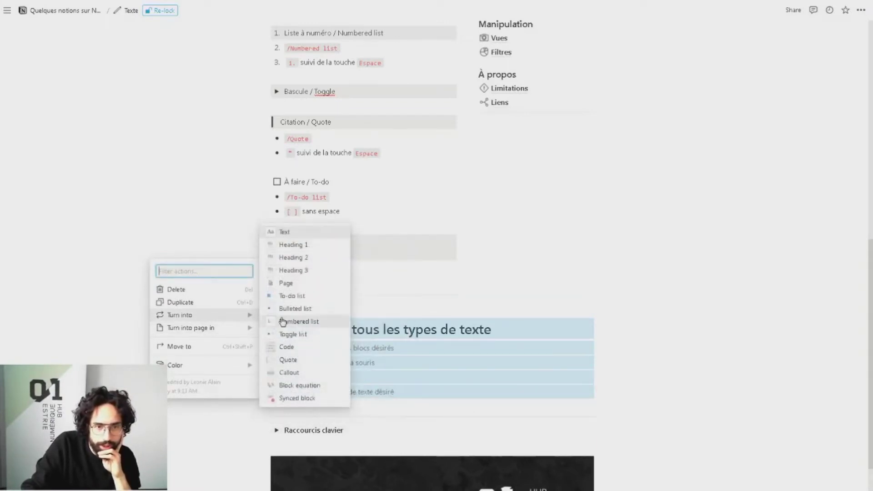
click(286, 347)
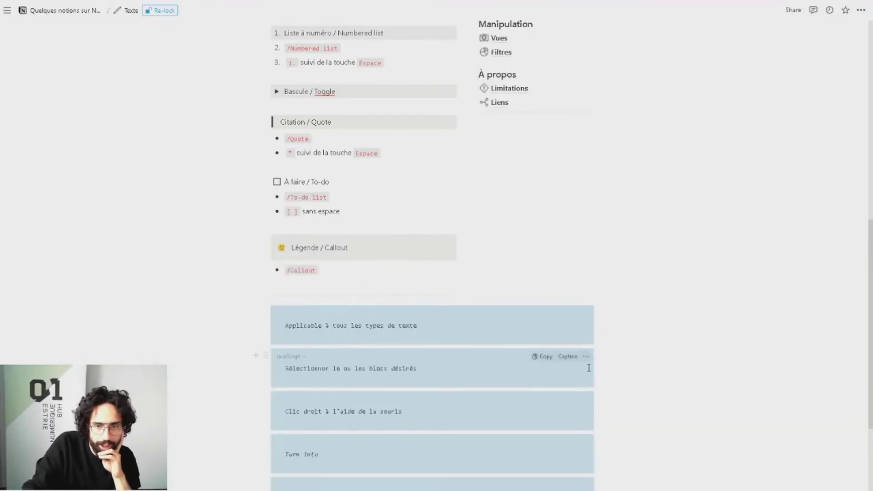
- Deselect the code blocks, look them over and undo the conversion
click(634, 372)
scroll(634, 372, down, 3)
scroll(634, 372, up, 1)
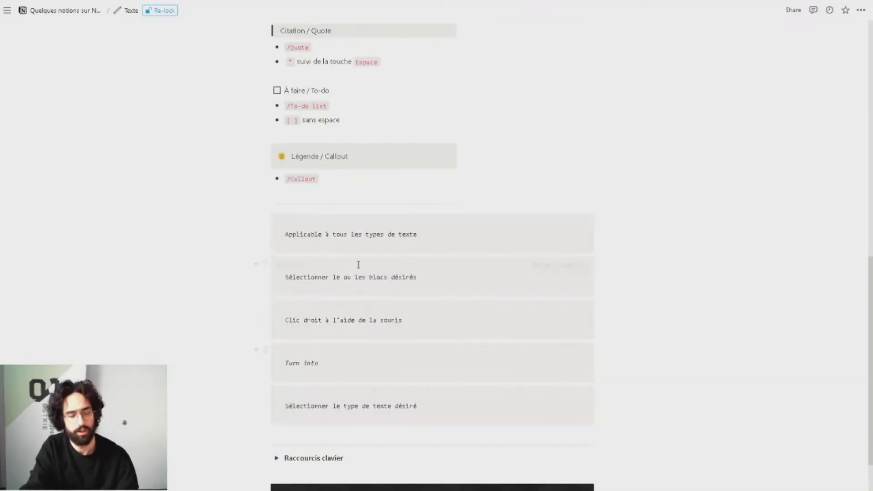
key(ctrl+z)
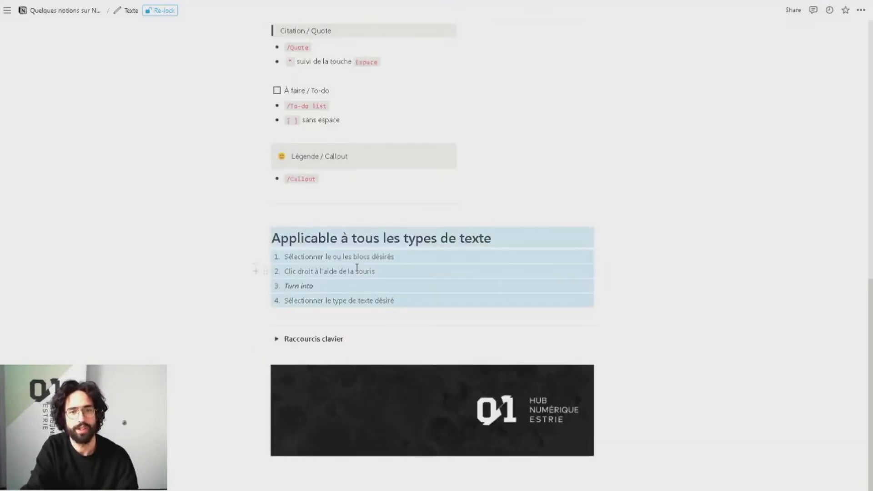
- Expand the Raccourcis clavier toggle, review its shortcuts, Markdown styles and slash commands, and collapse it again
click(277, 339)
scroll(377, 381, down, 4)
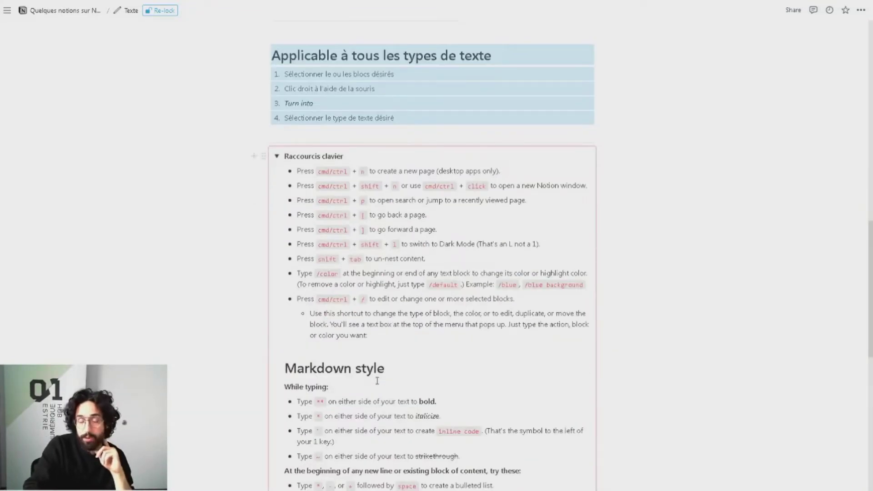
scroll(376, 383, down, 6)
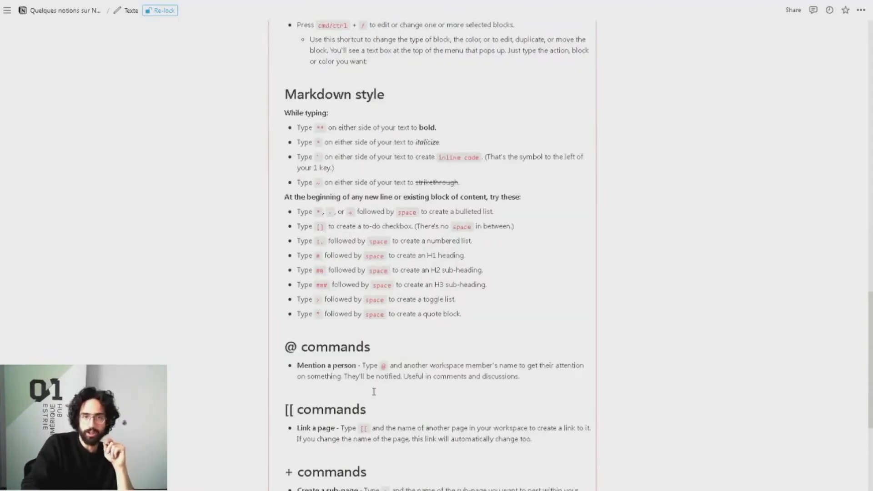
scroll(373, 392, down, 2)
scroll(373, 391, down, 3)
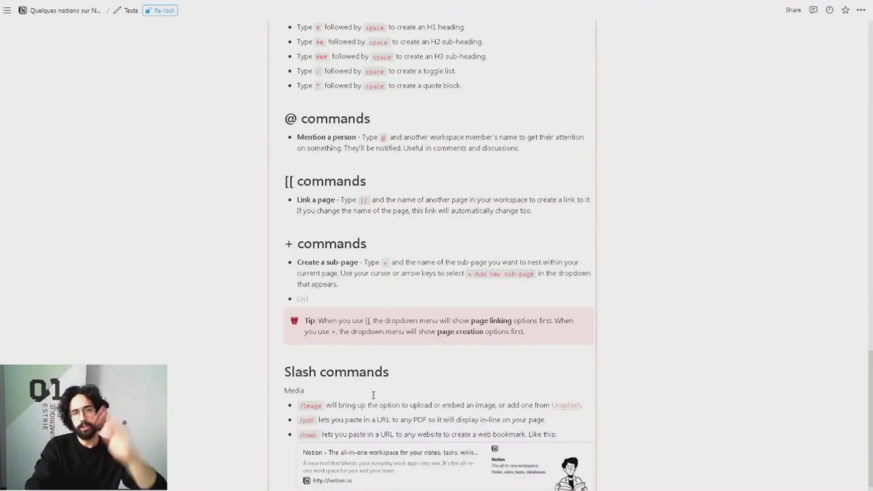
scroll(373, 396, down, 3)
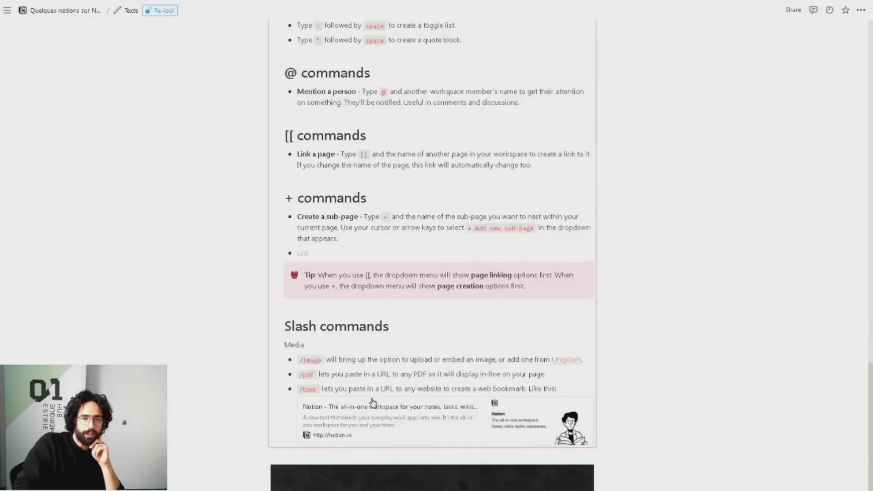
scroll(373, 402, up, 8)
scroll(373, 403, up, 5)
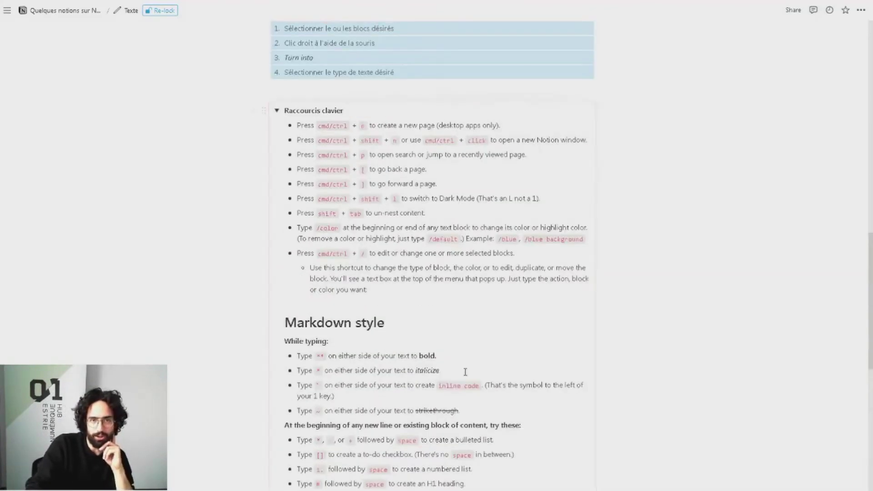
click(280, 112)
- Open the Propriété page from the Contenu du site list on the Texte page
scroll(453, 241, up, 20)
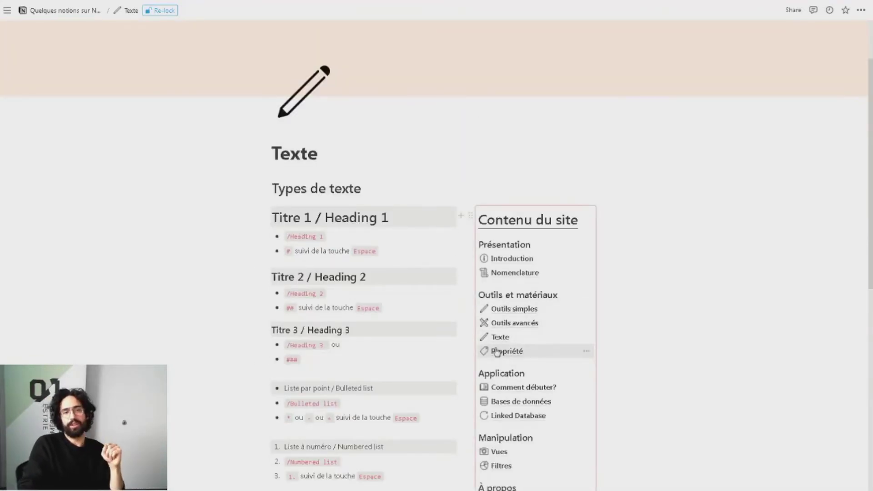
scroll(497, 352, down, 5)
scroll(495, 347, up, 5)
scroll(495, 347, down, 1)
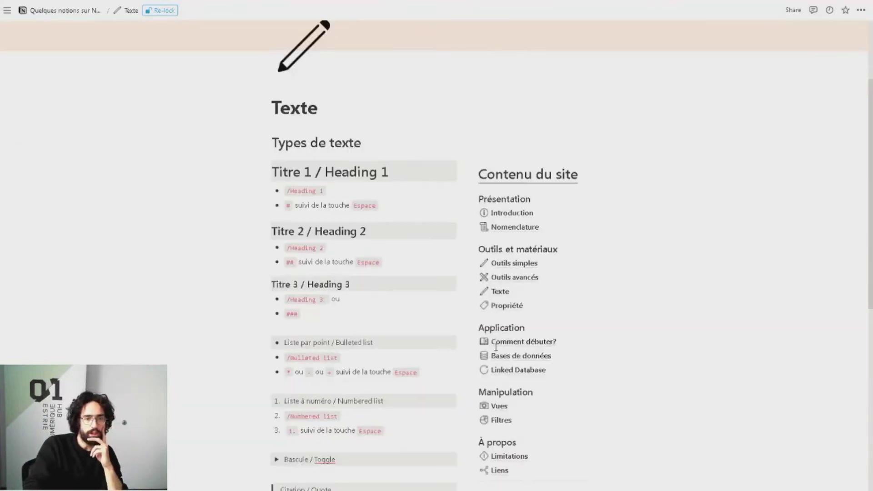
click(508, 305)
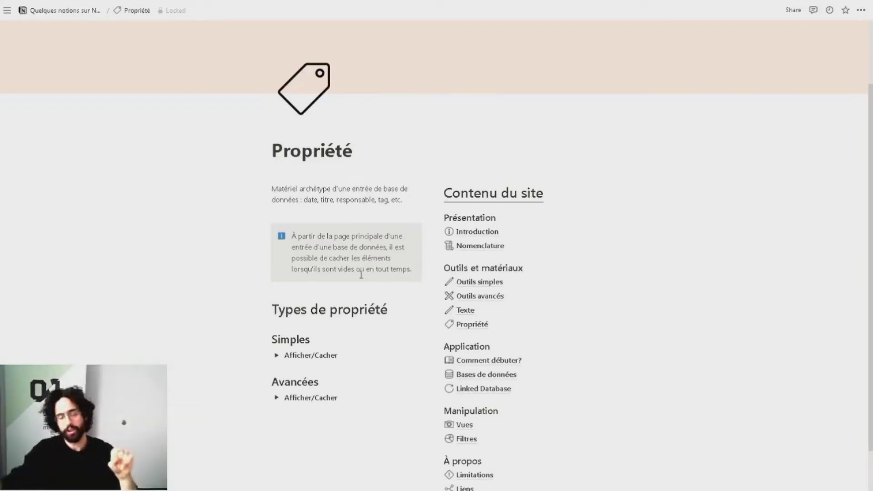
- Expand the toggle under Simples, review the simple property types from Texte to Téléphone, and collapse it again
click(277, 356)
scroll(324, 242, down, 3)
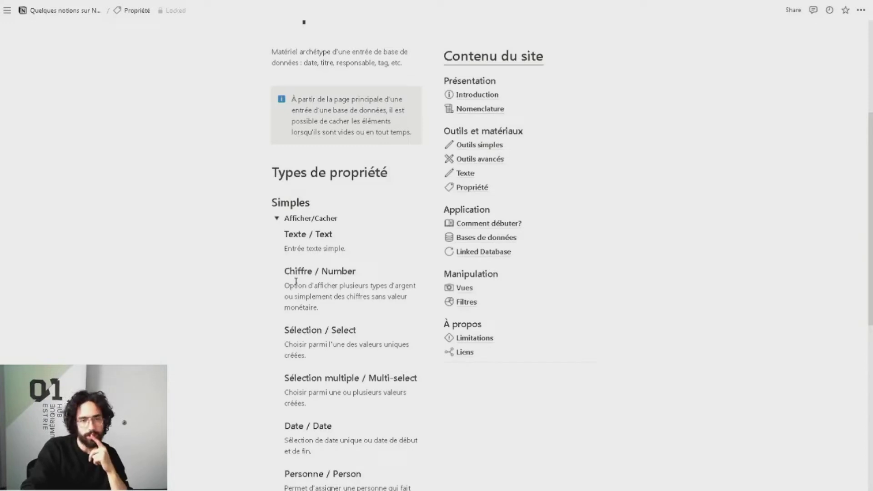
scroll(296, 282, down, 2)
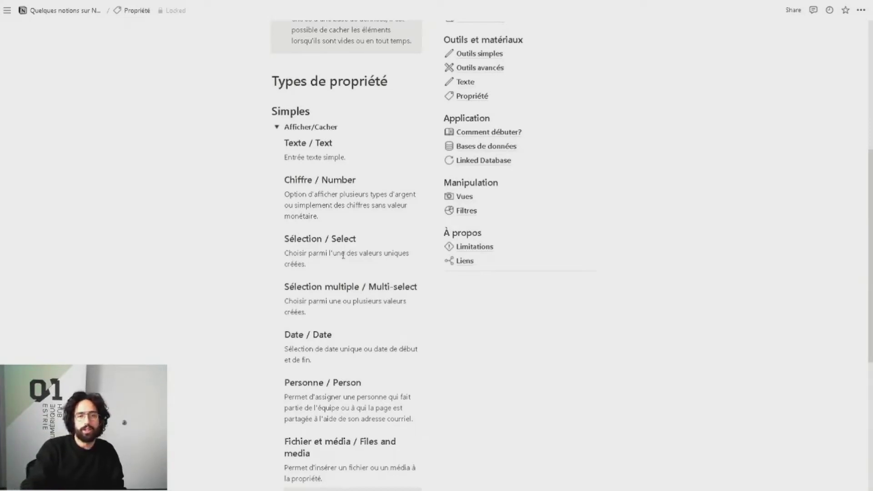
scroll(343, 255, down, 1)
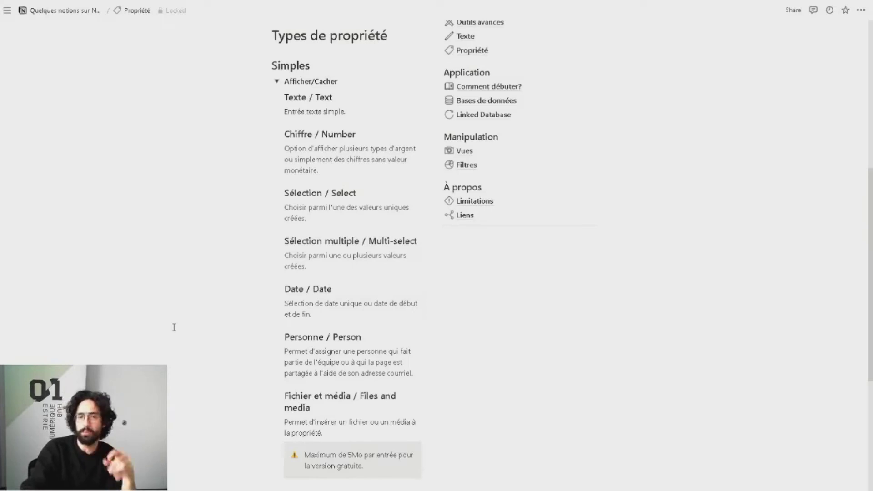
scroll(174, 328, down, 2)
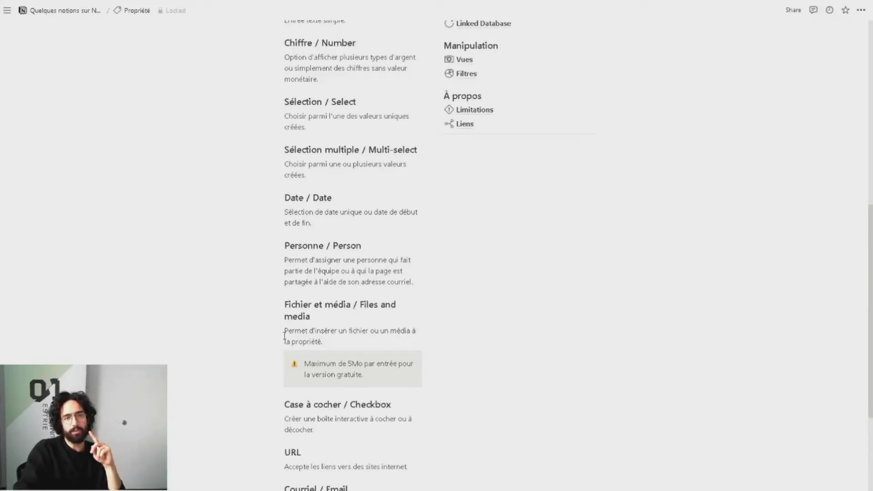
scroll(285, 351, down, 2)
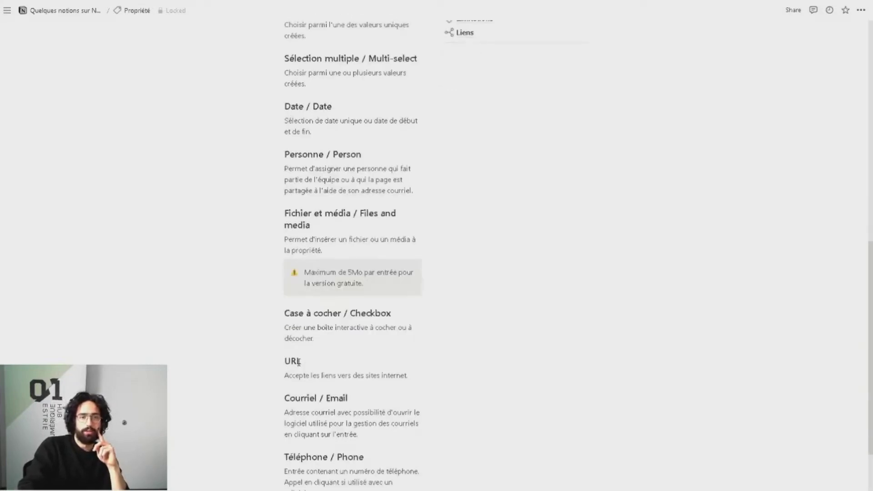
scroll(614, 371, up, 4)
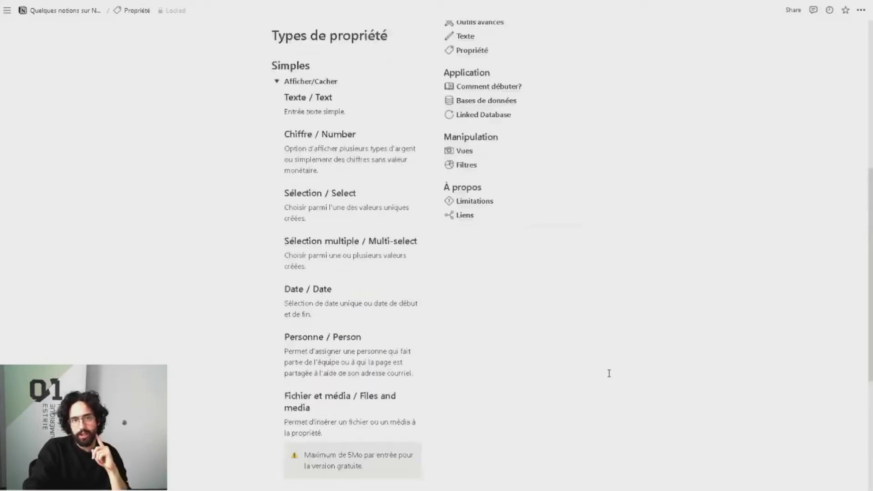
scroll(609, 370, down, 4)
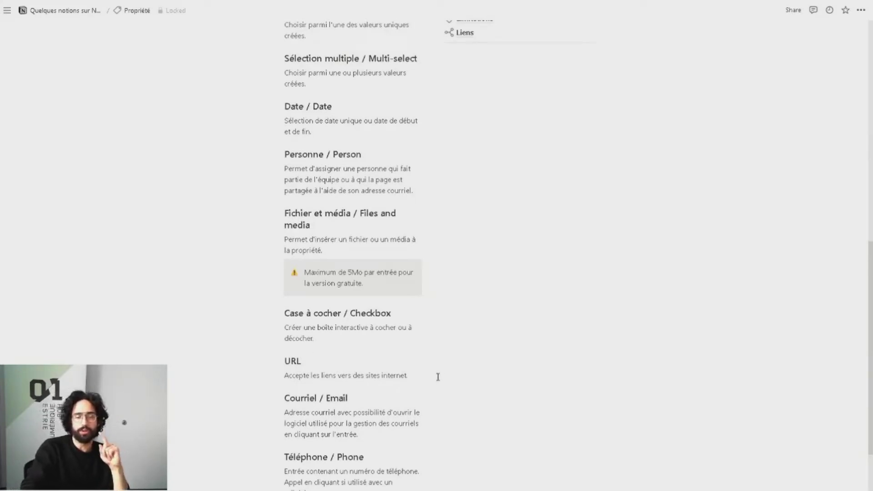
scroll(438, 377, down, 2)
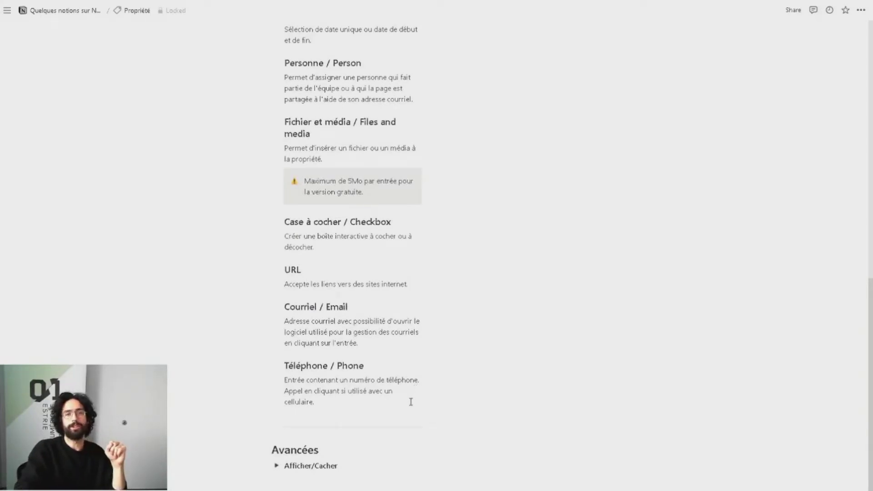
scroll(411, 402, up, 8)
scroll(411, 402, up, 1)
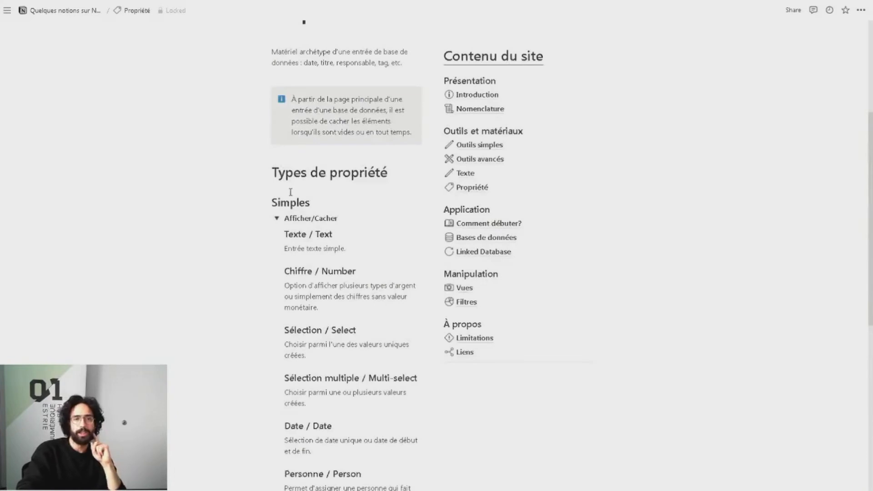
click(277, 219)
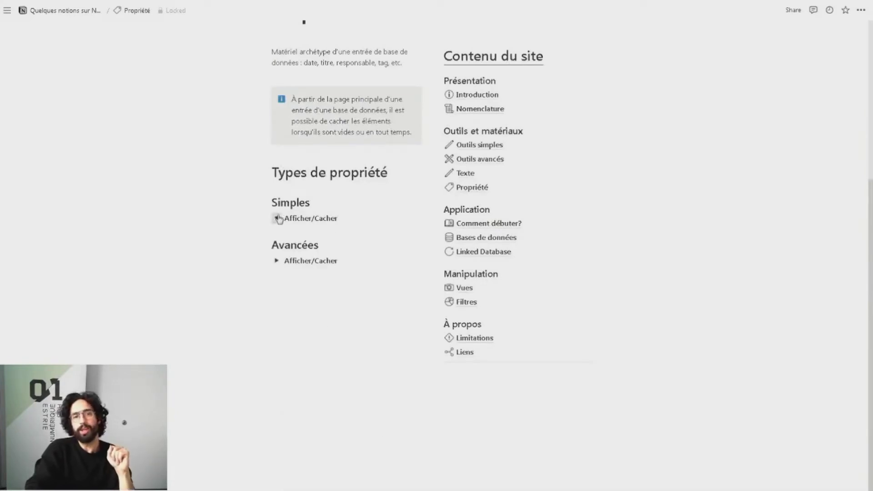
- Expand the toggle under Avancées and review the advanced property types, starting with Relation, Référence / Rollup and Formule
click(277, 262)
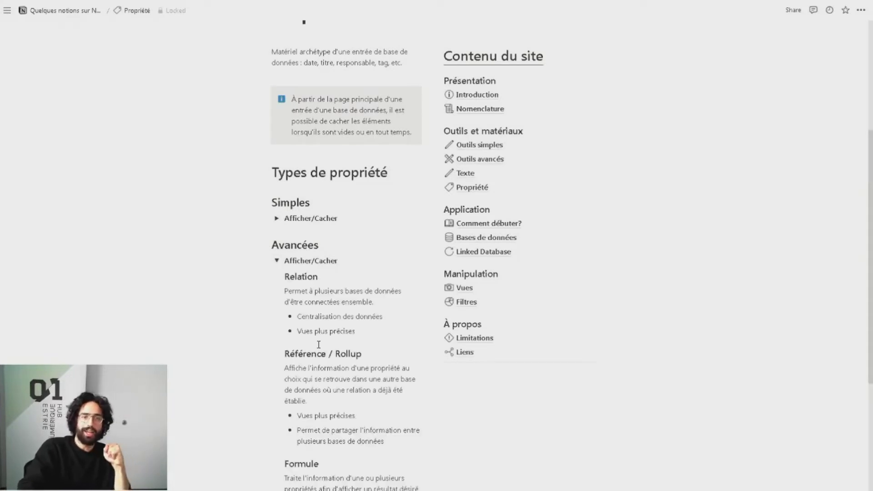
scroll(324, 343, down, 1)
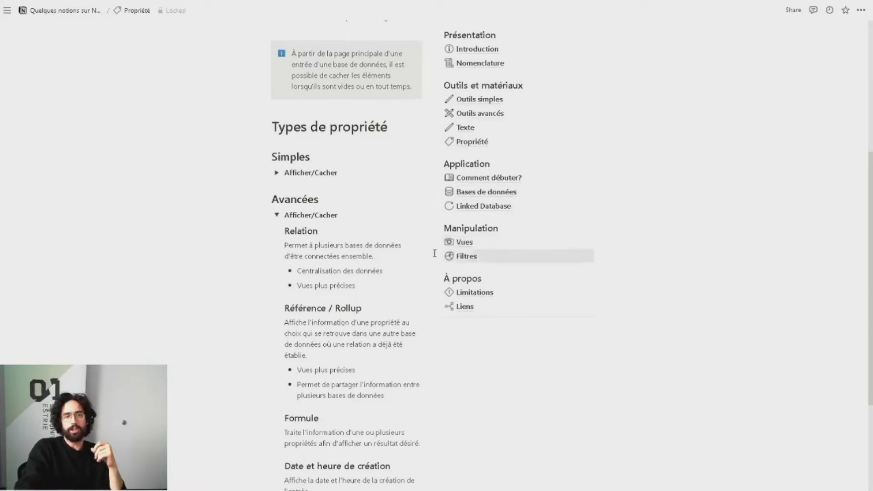
scroll(449, 267, down, 1)
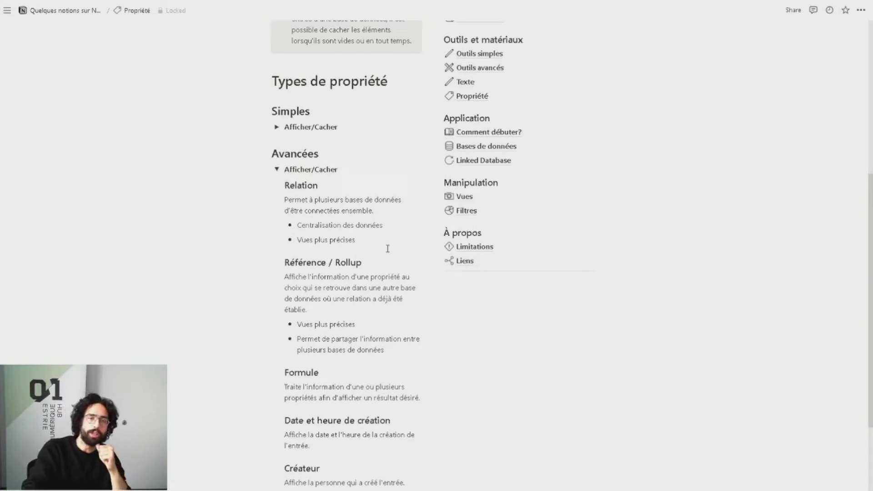
scroll(387, 249, down, 2)
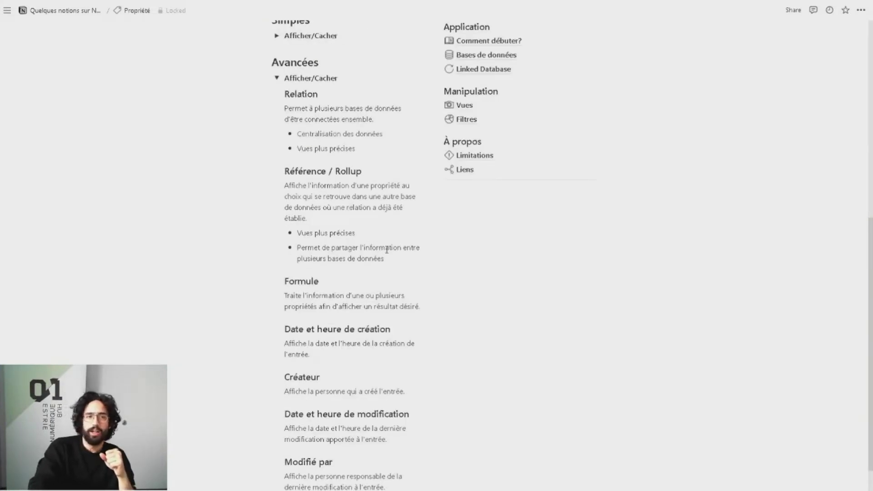
scroll(387, 249, down, 1)
scroll(387, 249, up, 1)
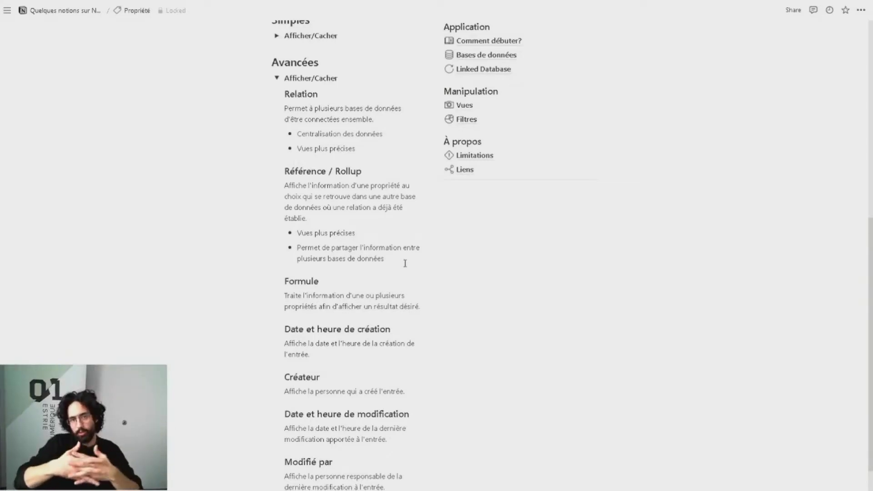
scroll(405, 263, down, 1)
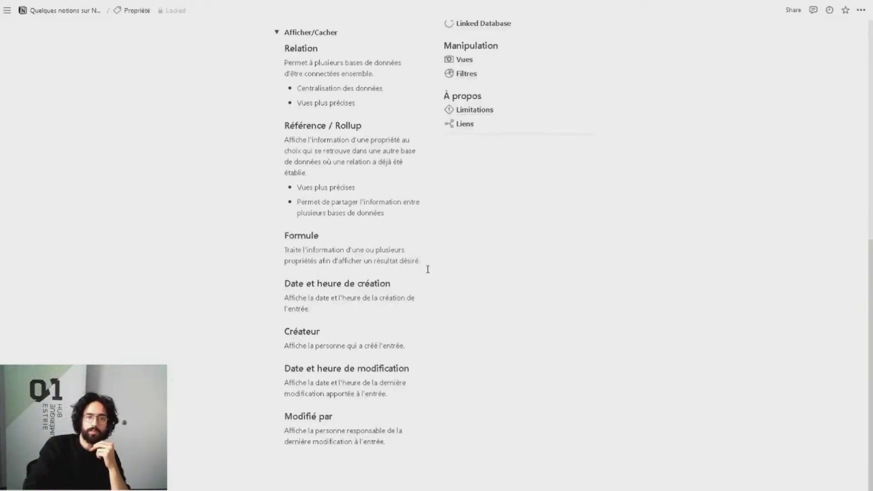
- Highlight the Formule description, look over the remaining types down to Modifié par, and collapse the Avancées toggle
drag(432, 261, 459, 263)
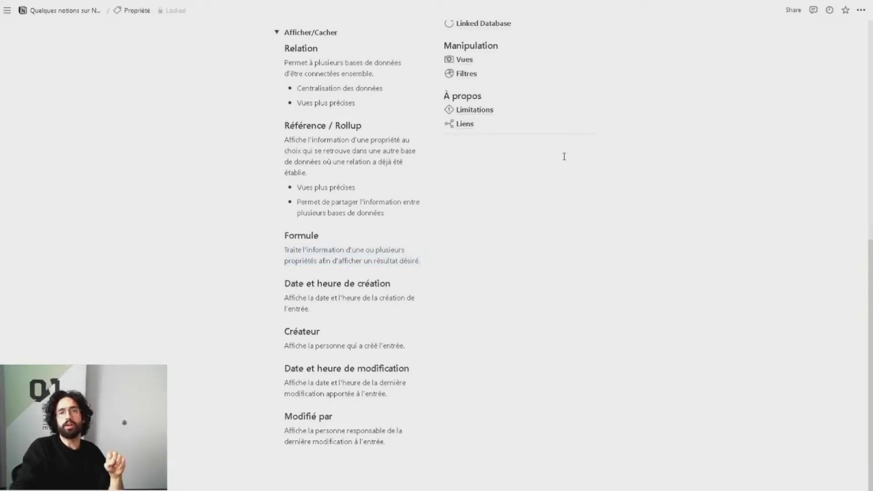
scroll(506, 181, up, 3)
scroll(507, 185, down, 2)
scroll(501, 198, up, 1)
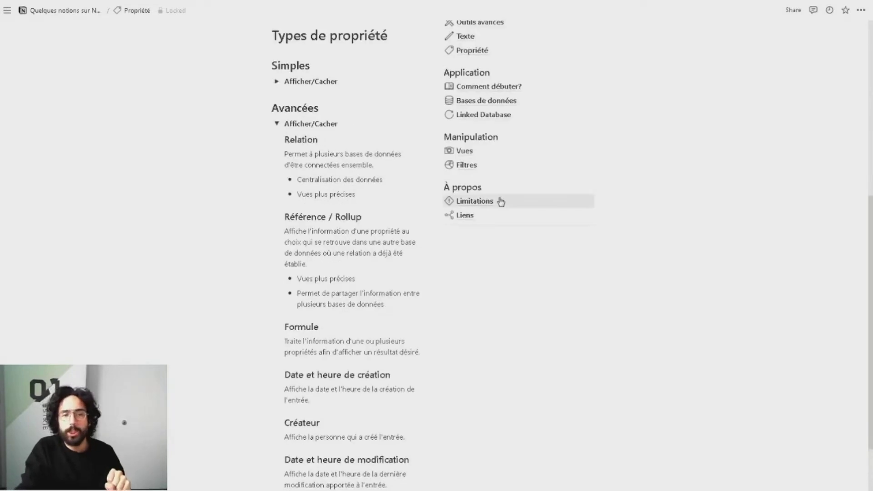
scroll(501, 196, down, 2)
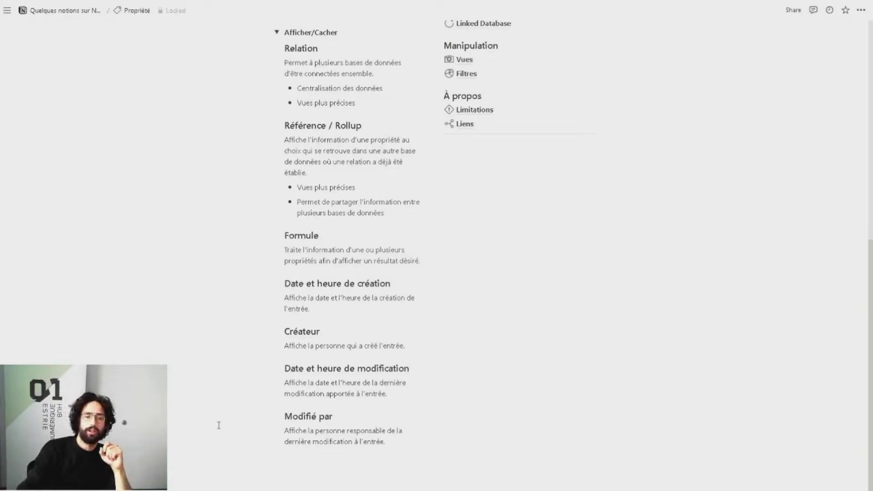
scroll(338, 482, up, 2)
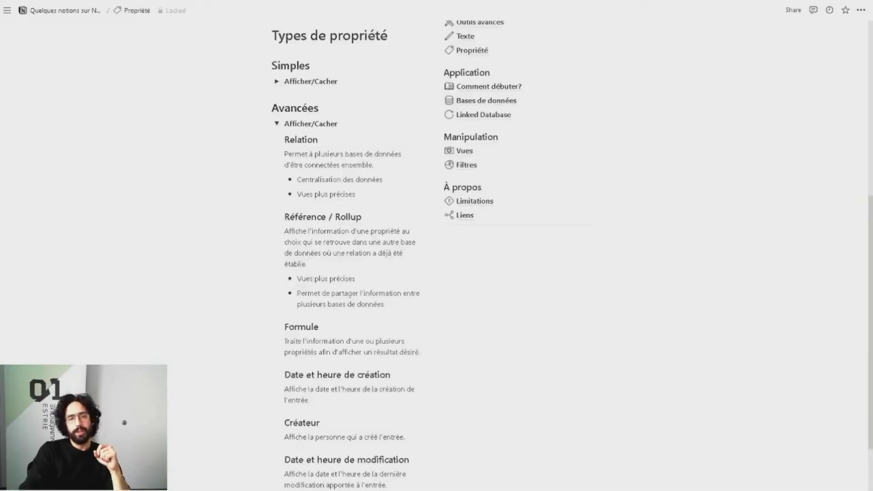
scroll(426, 372, up, 2)
click(276, 214)
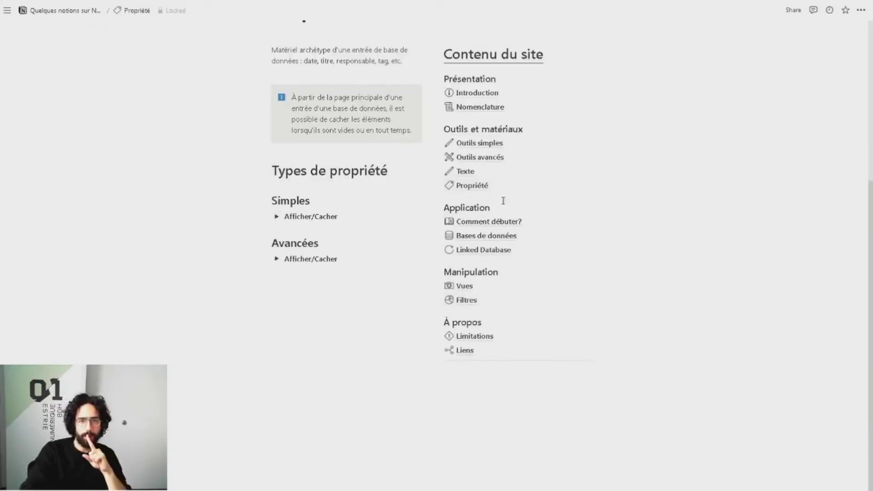
- Open the Comment débuter? page from the Contenu du site list and look over its sections
scroll(508, 225, up, 2)
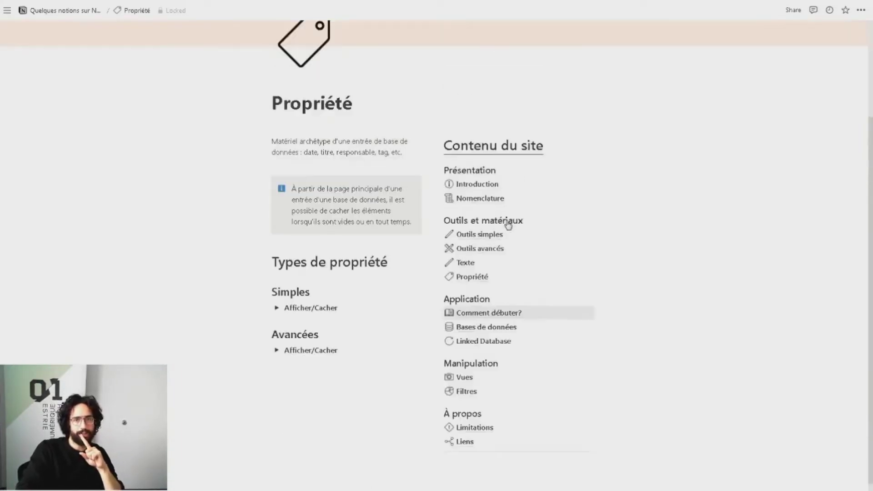
scroll(508, 225, down, 1)
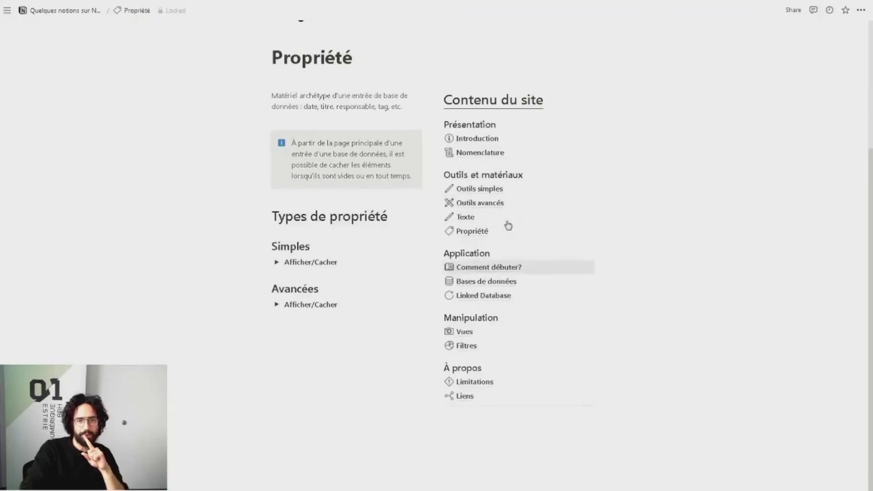
click(516, 272)
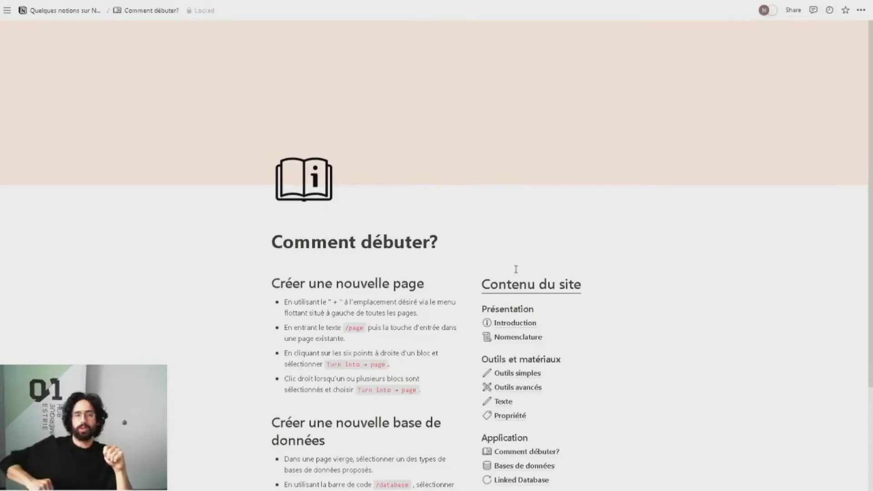
scroll(527, 264, down, 3)
scroll(529, 266, up, 1)
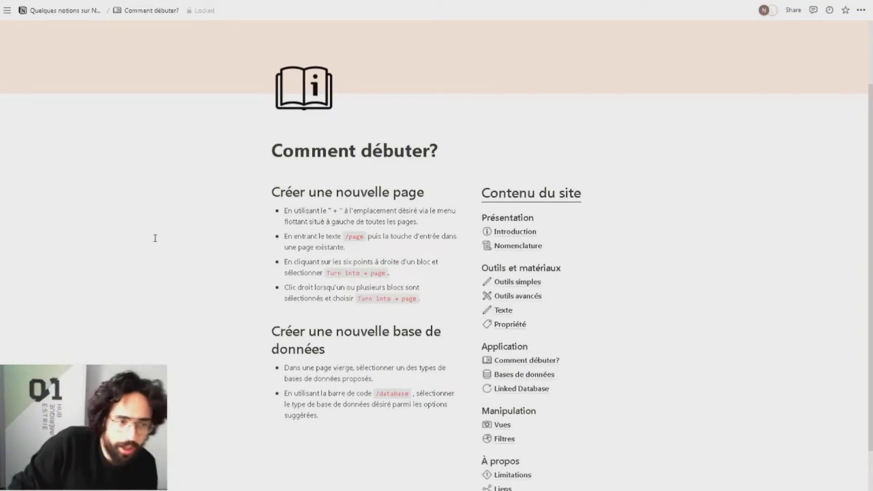
- Start a new page inside Quelques notions sur Notion, look at its template and database options, and discard it
mouse_move(9, 273)
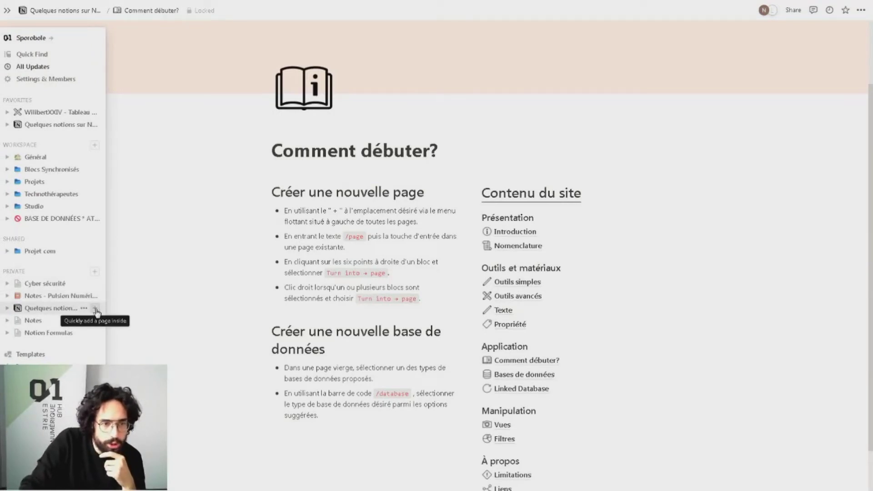
click(95, 309)
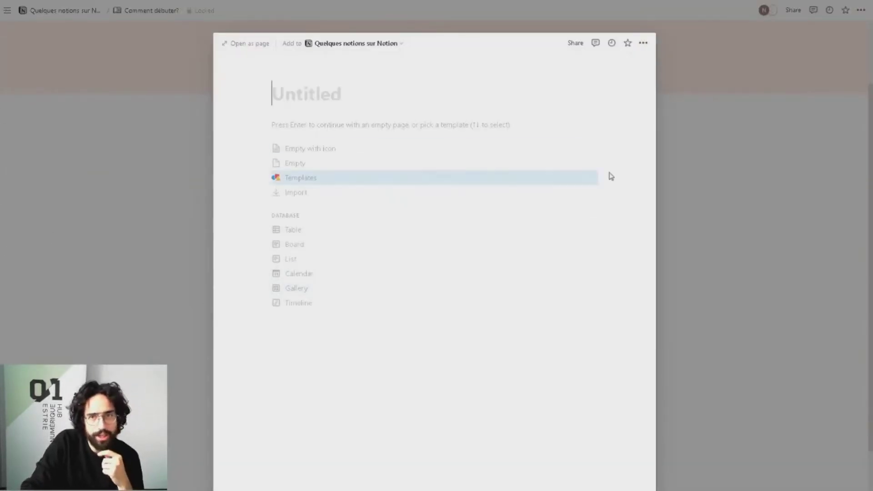
key(Escape)
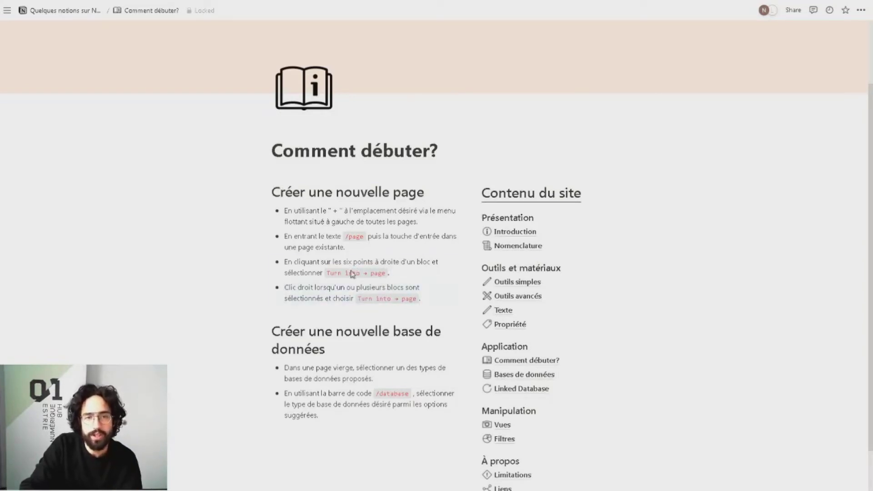
- Unlock the page, select the last two bullets under Créer une nouvelle page, and look at their Turn into page in options without applying them
drag(351, 273, 349, 269)
click(205, 11)
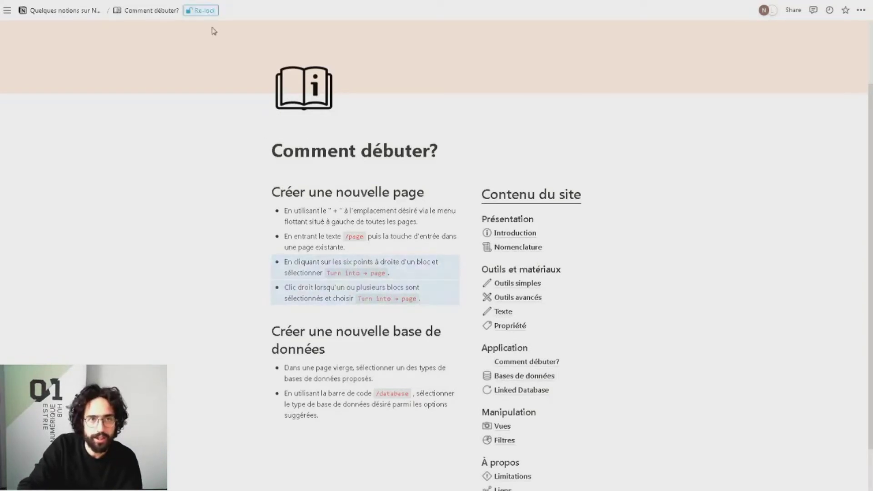
drag(433, 313, 276, 261)
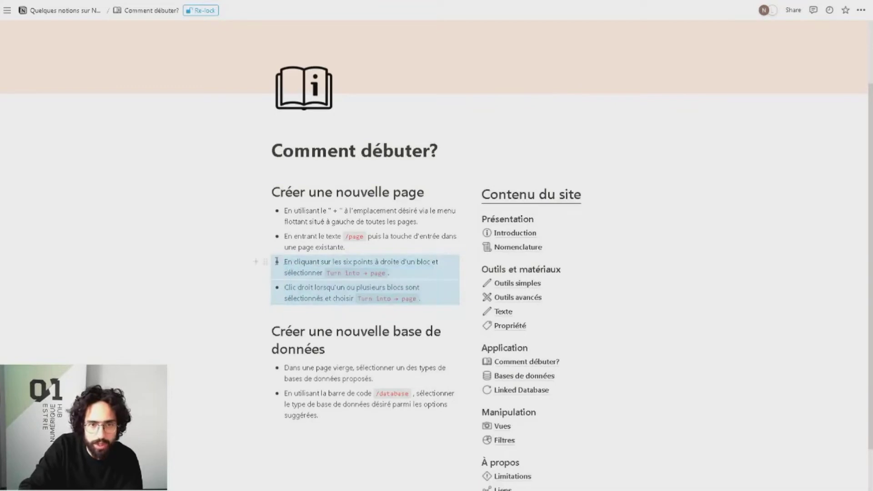
click(265, 263)
mouse_move(223, 264)
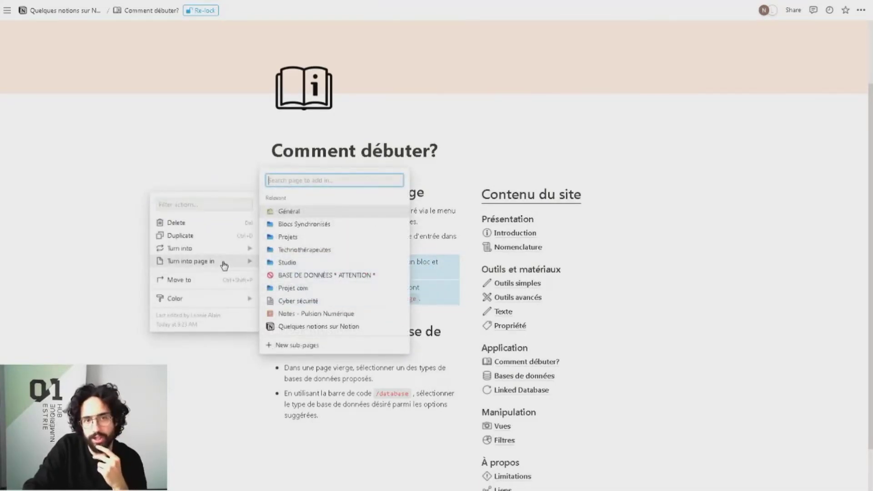
key(Escape)
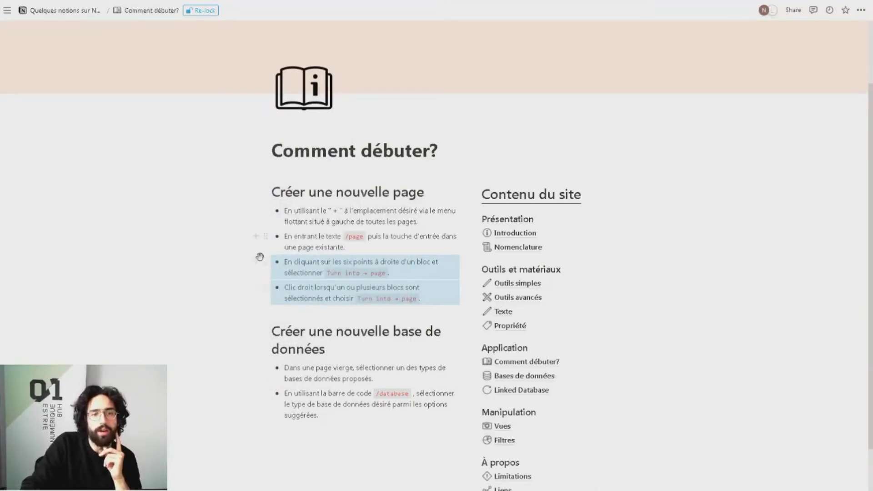
right_click(314, 276)
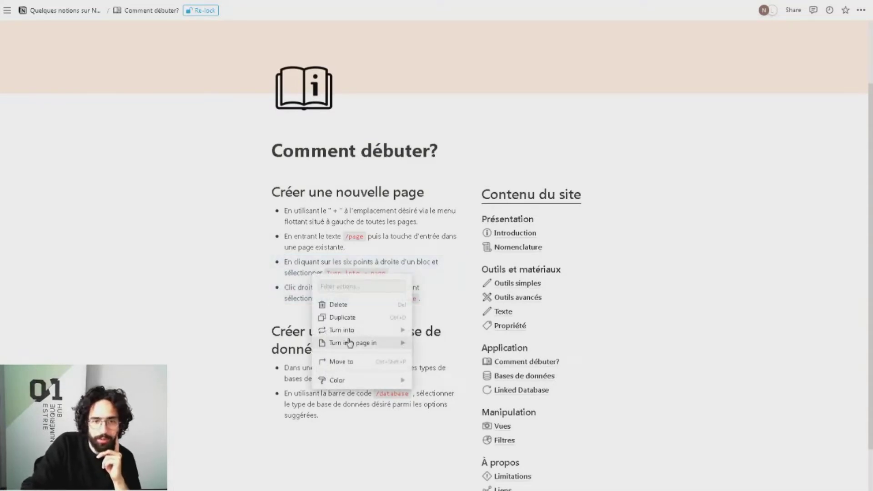
click(201, 271)
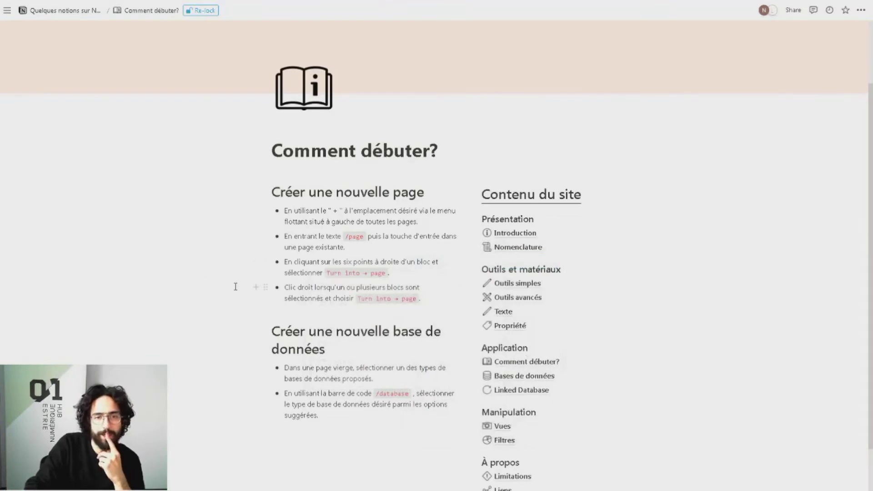
- Add blank lines below the last bullet of Créer une nouvelle base de données and insert a sub-page with the /page command
scroll(236, 286, down, 2)
scroll(238, 285, up, 1)
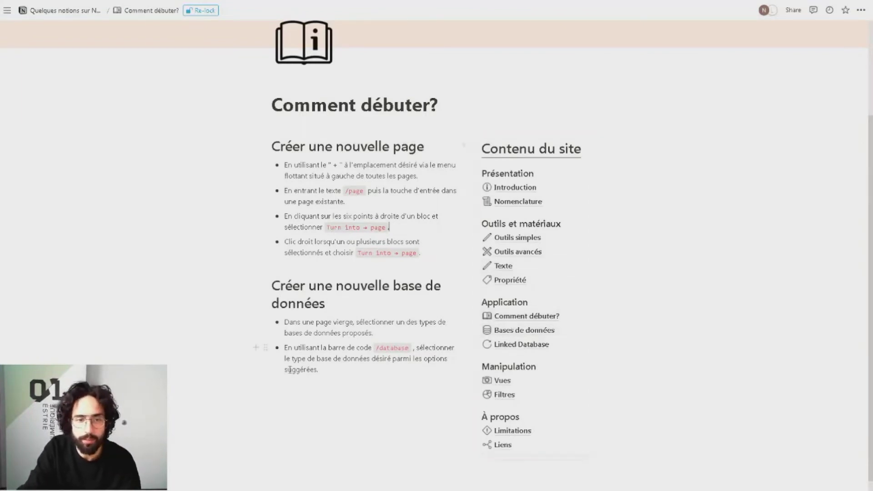
key(Return)
key(Return)
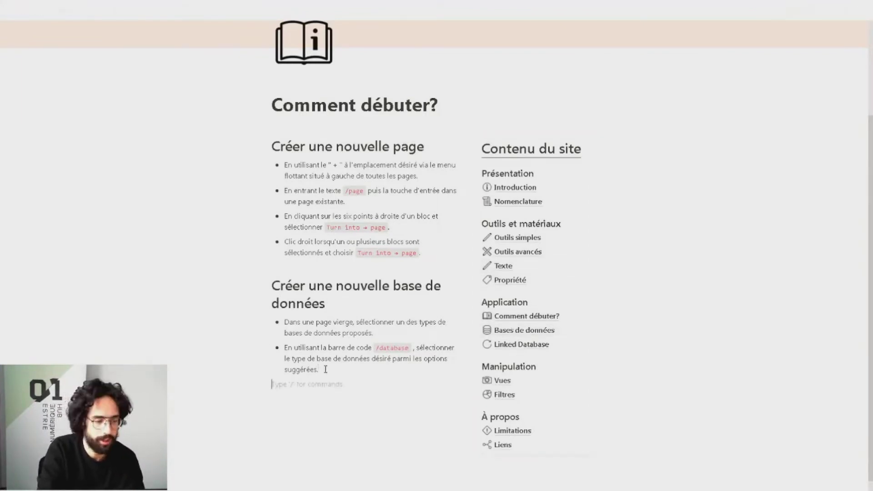
key(Return)
text(#)
key(BackSpace)
key(BackSpace)
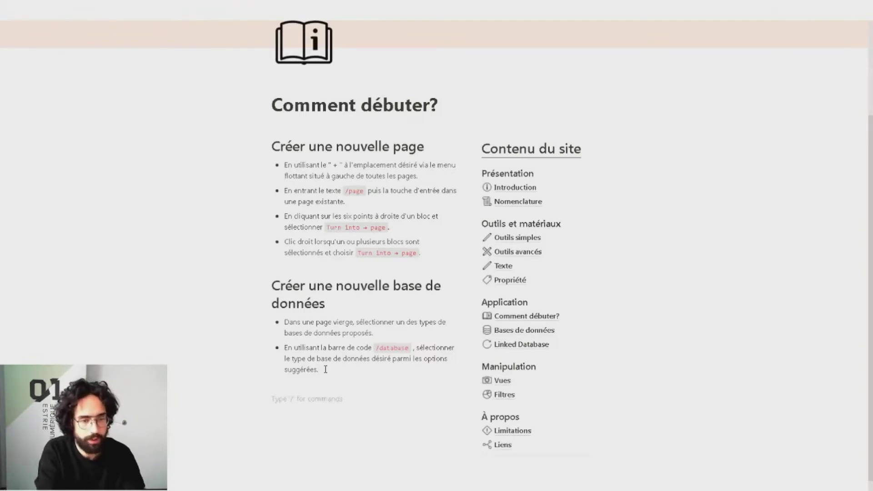
text(/page)
key(Return)
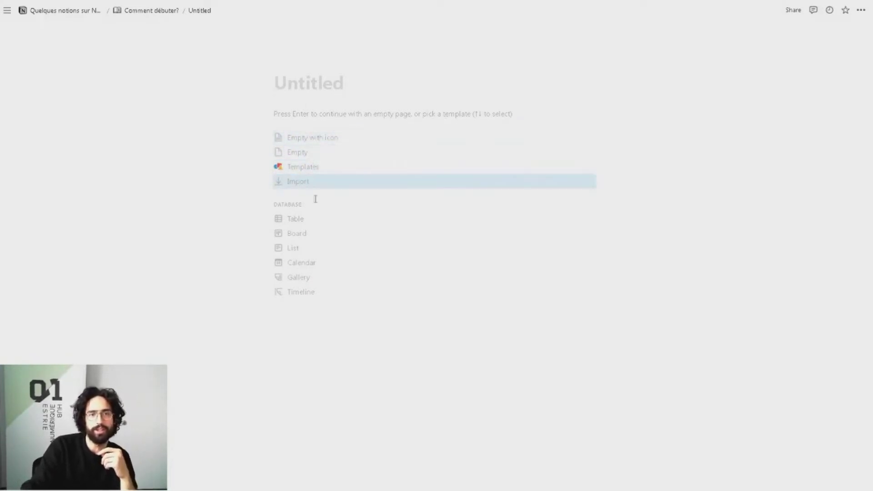
- Title the new sub-page "Nouvelle page exemple" and make it a Board database
click(323, 92)
text(Nouvell)
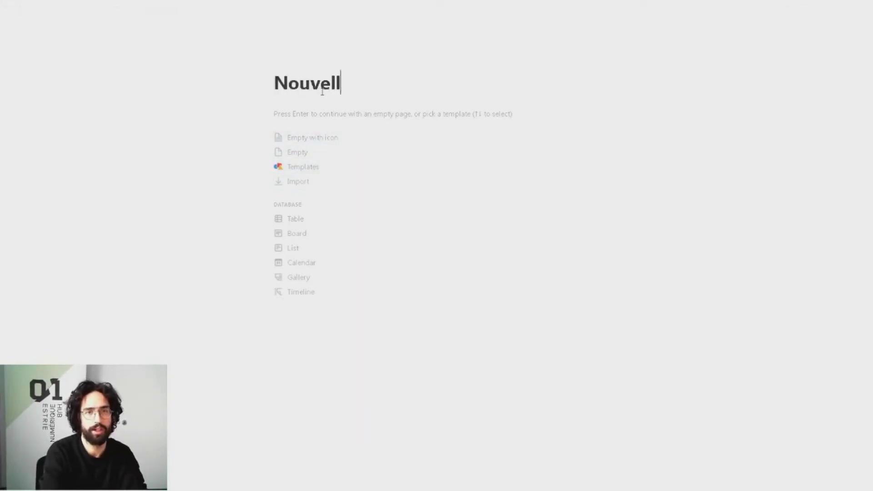
text(e page exemple)
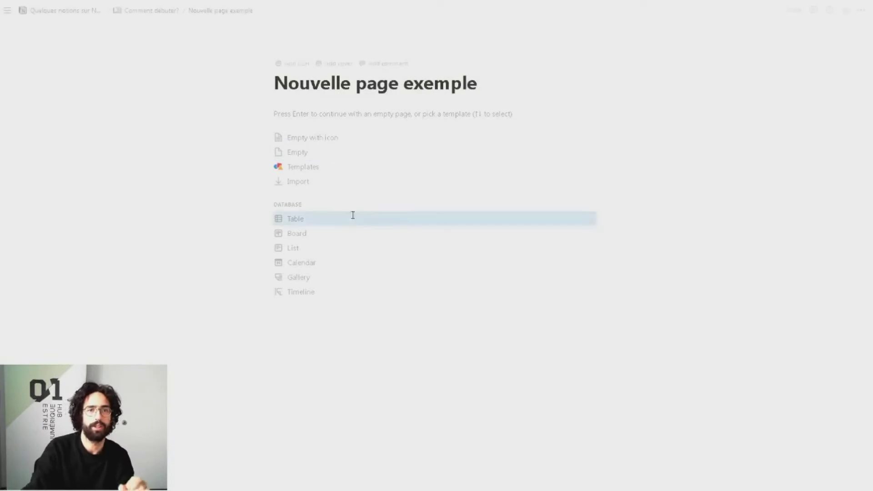
click(368, 236)
- Return to Comment débuter?, open Nouvelle page exemple from its link to view the board, and go back to the parent page
click(146, 9)
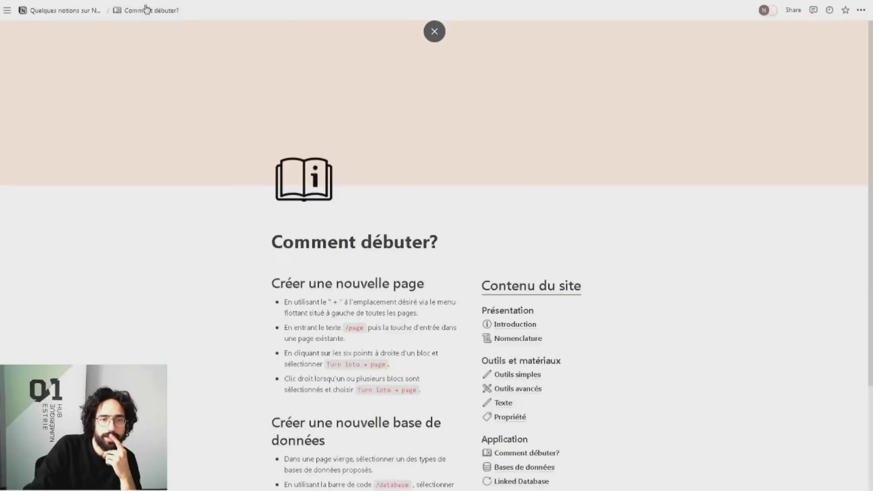
scroll(372, 353, down, 1)
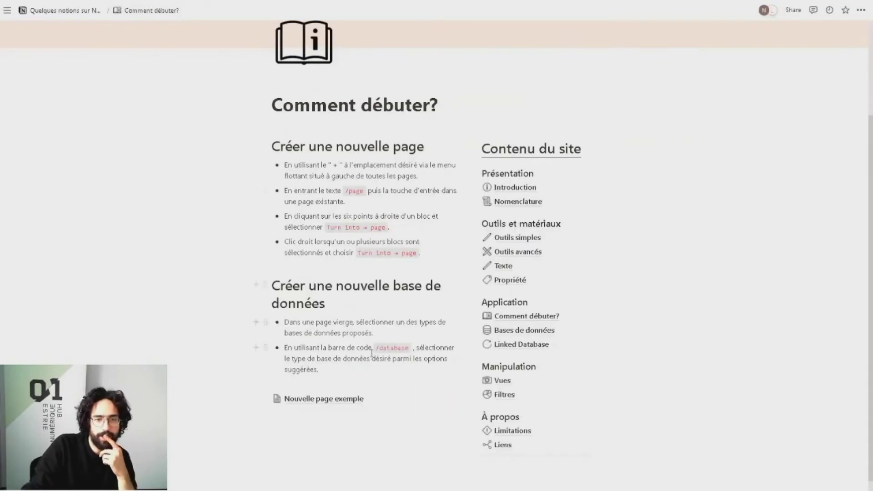
click(331, 400)
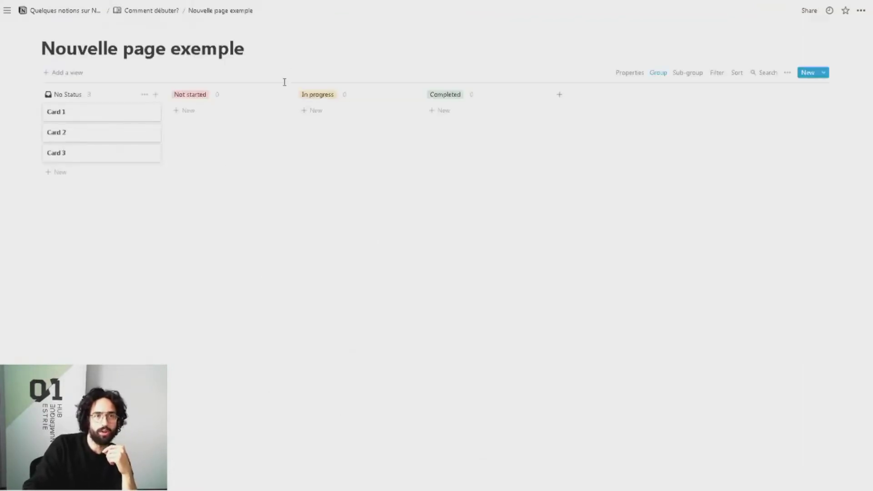
click(166, 12)
- Delete the Nouvelle page exemple sub-page from Comment débuter?
scroll(304, 305, down, 3)
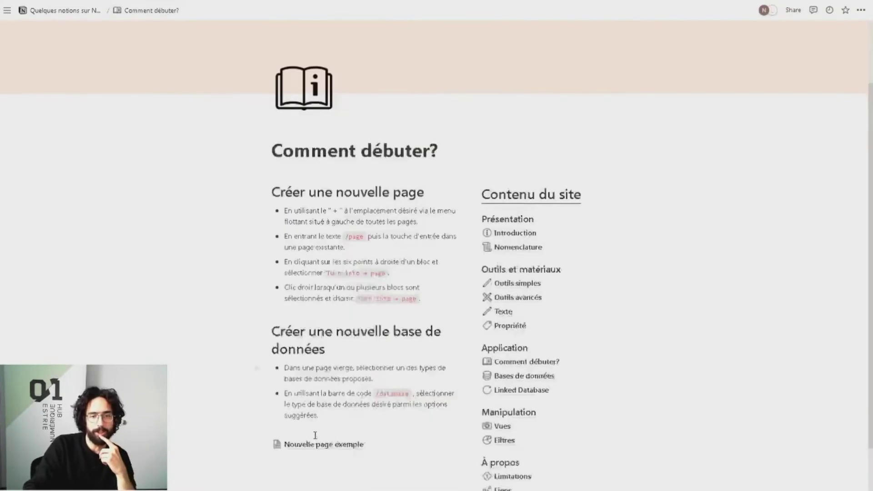
click(265, 399)
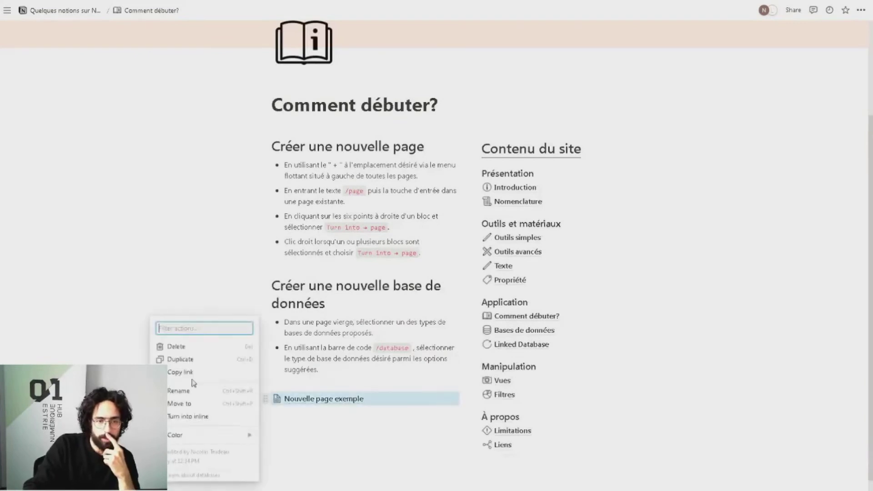
click(198, 349)
- Insert a full-page Table database on the empty line with the /database command and title it "Nouvelle BD"
click(330, 394)
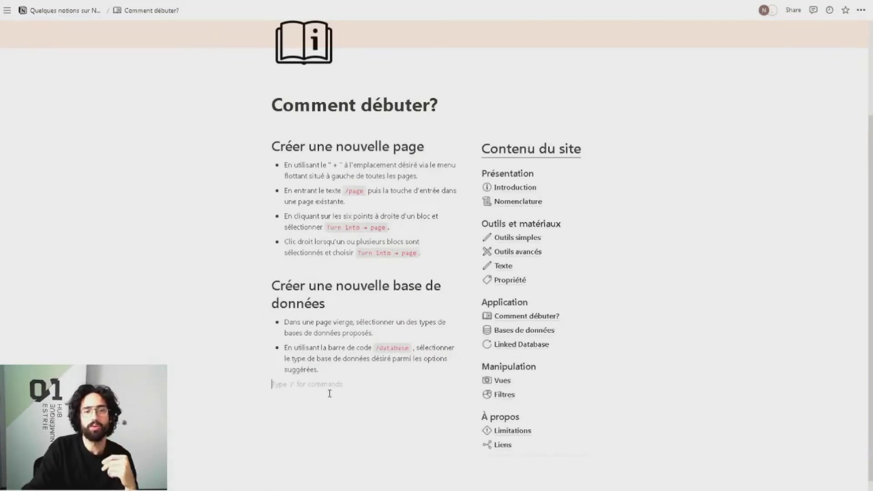
text(/)
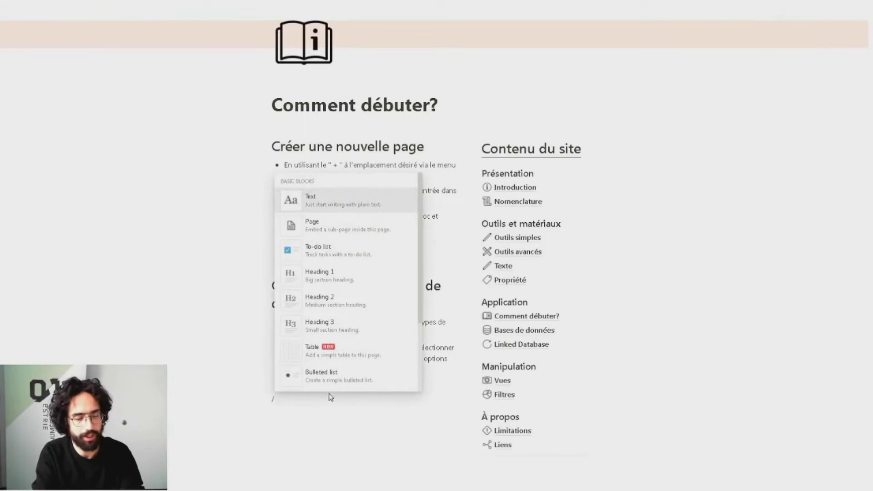
text(database)
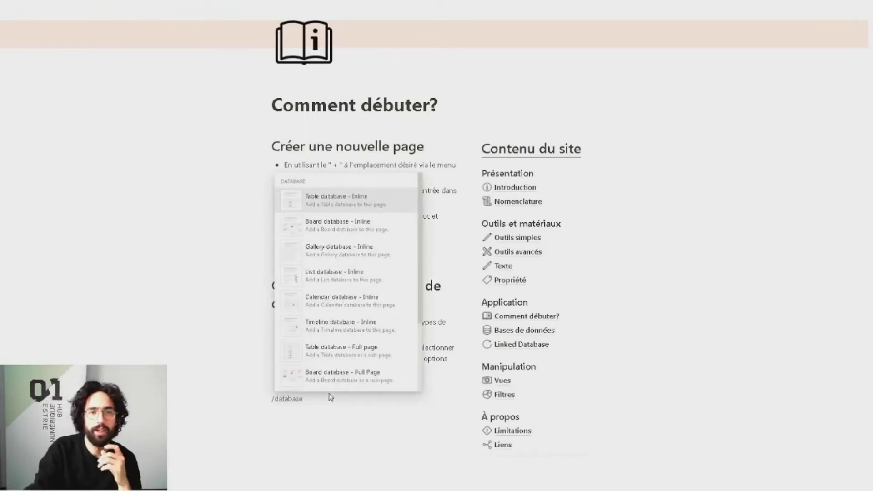
mouse_move(365, 208)
scroll(365, 208, down, 3)
scroll(366, 208, up, 3)
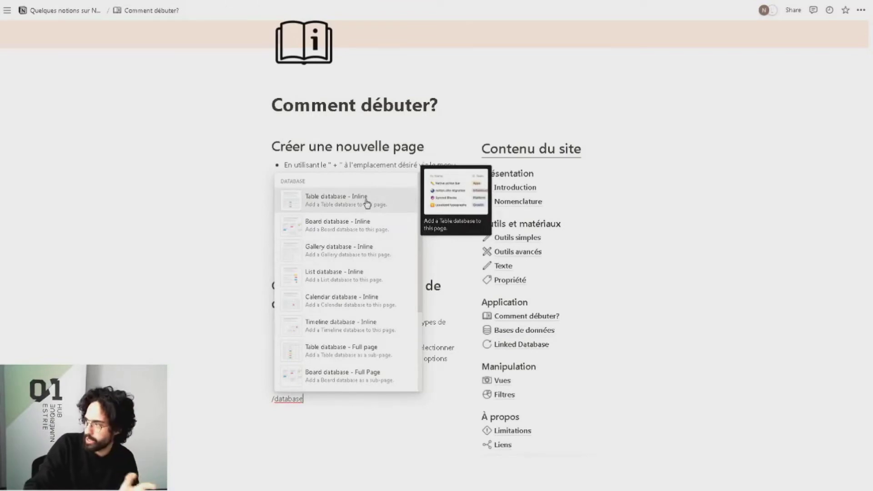
scroll(366, 203, down, 2)
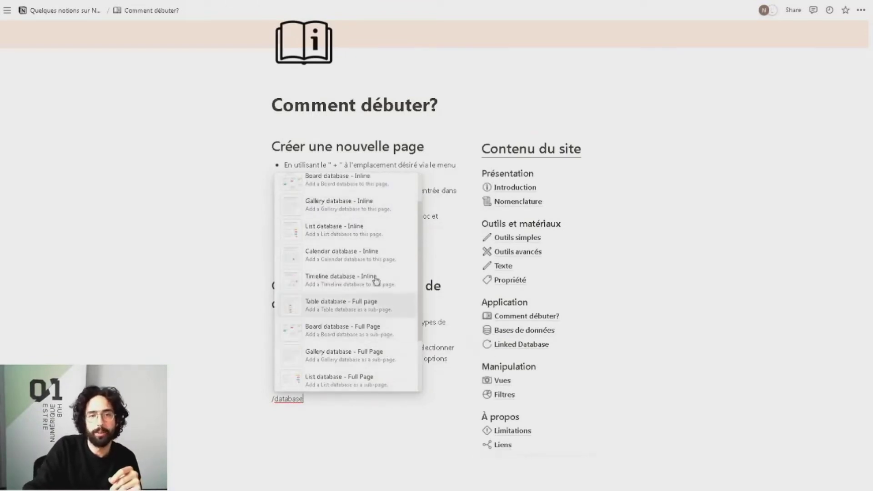
click(372, 307)
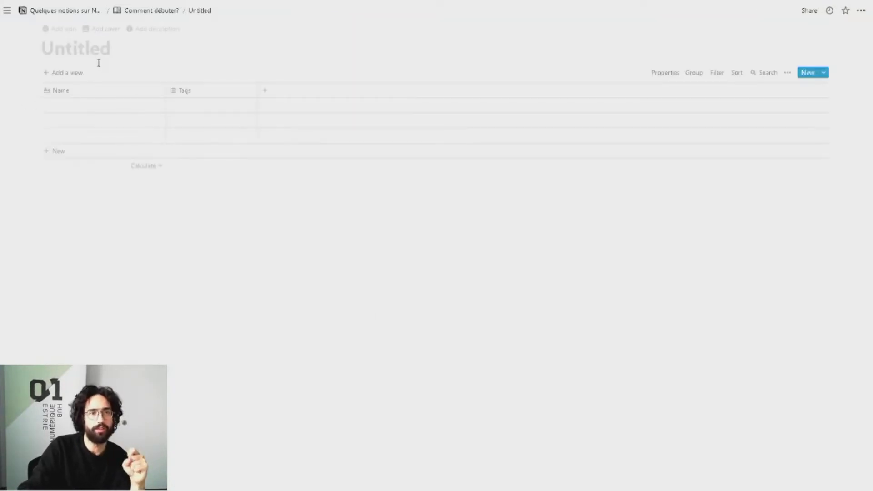
text(Nouvelle BD)
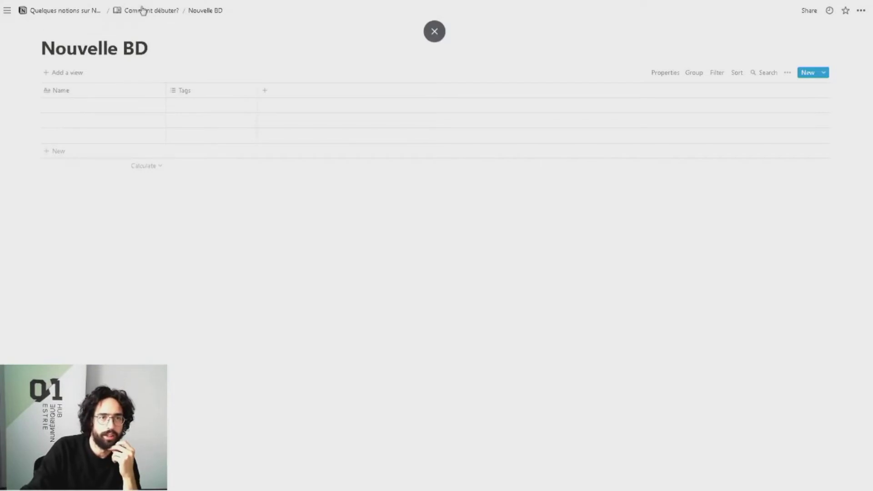
- Return to Comment débuter?, open Nouvelle BD from its link to view the table, and go back to the parent page
click(142, 11)
scroll(332, 394, down, 2)
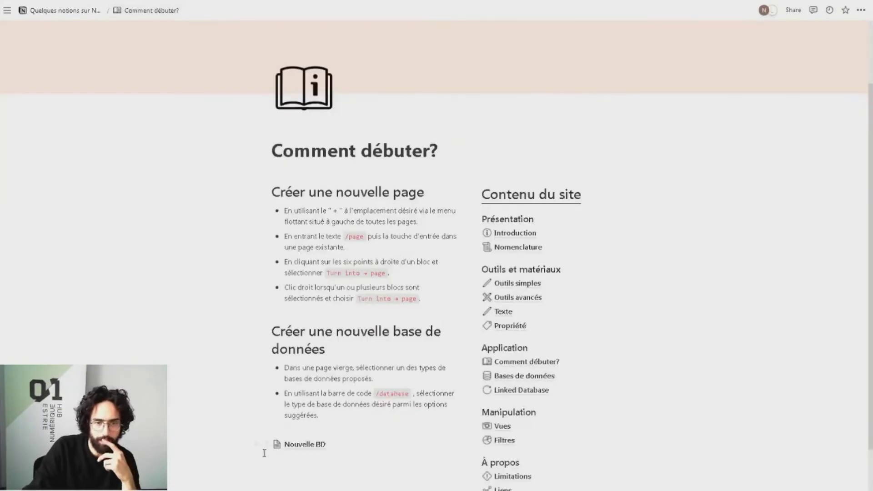
click(296, 450)
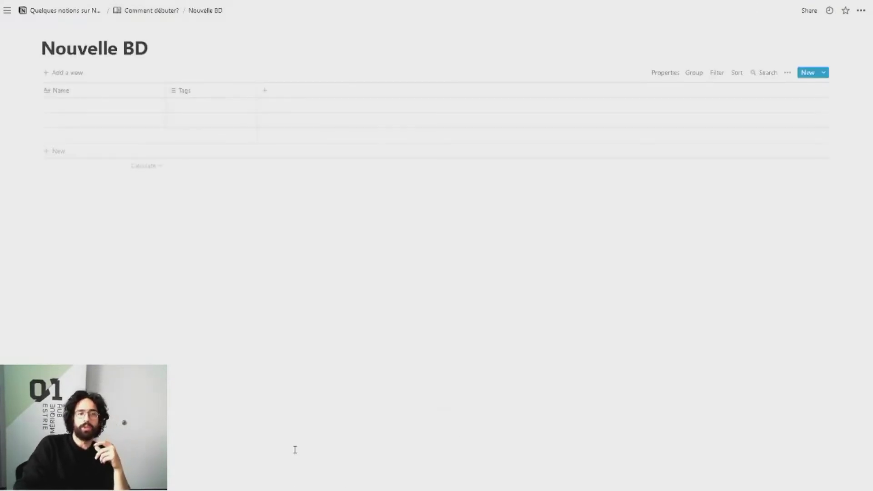
click(127, 13)
- Delete the Nouvelle BD sub-page from Comment débuter?
scroll(303, 482, down, 2)
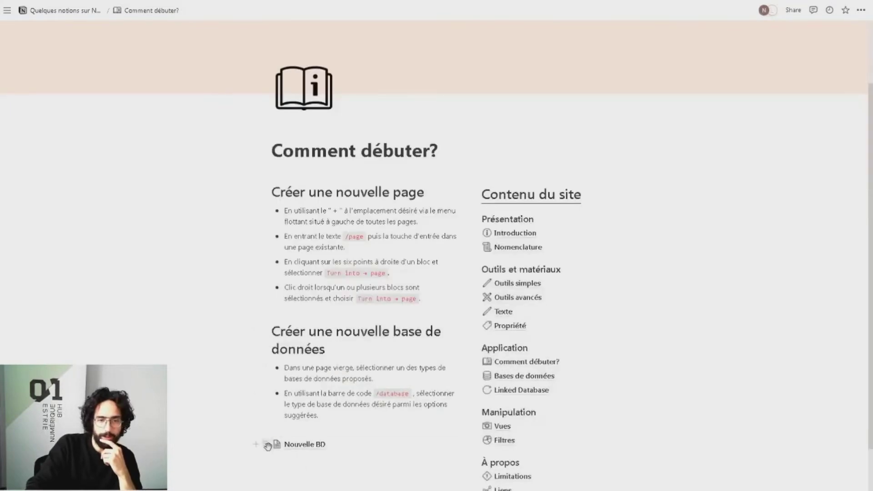
click(266, 444)
click(230, 394)
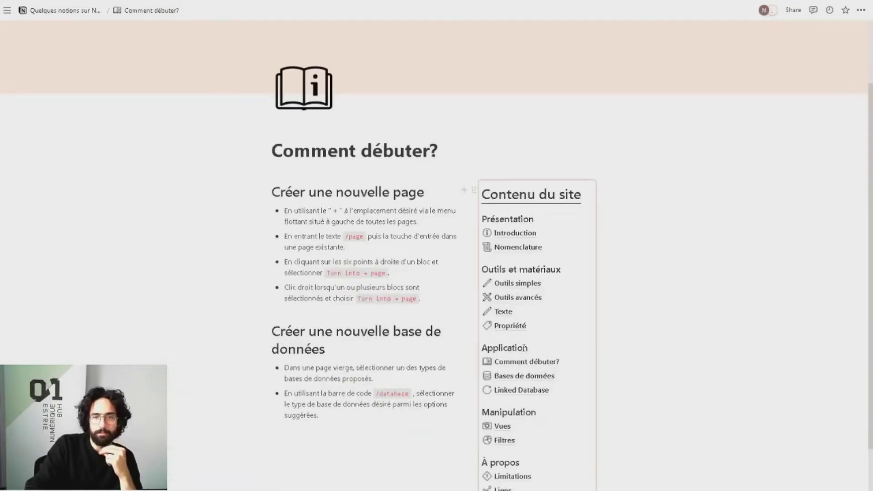
- Open the Bases de données page from Contenu du site and unlock it for editing
click(534, 377)
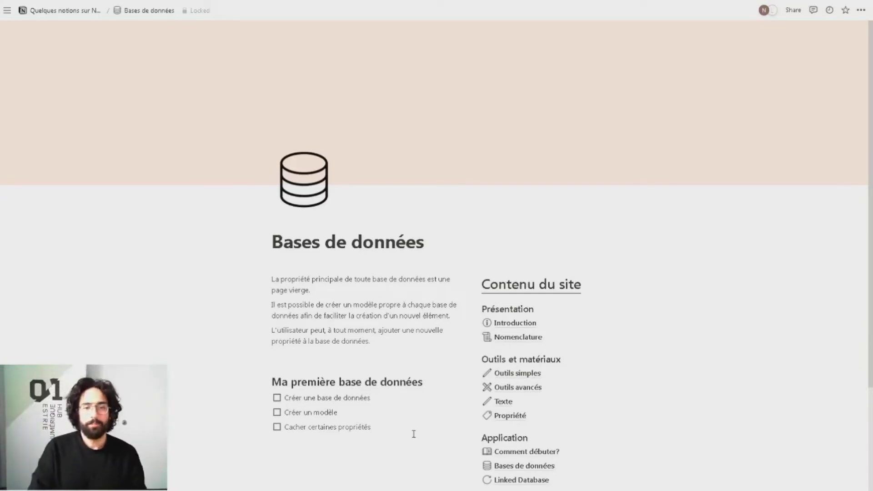
scroll(330, 415, down, 1)
click(205, 11)
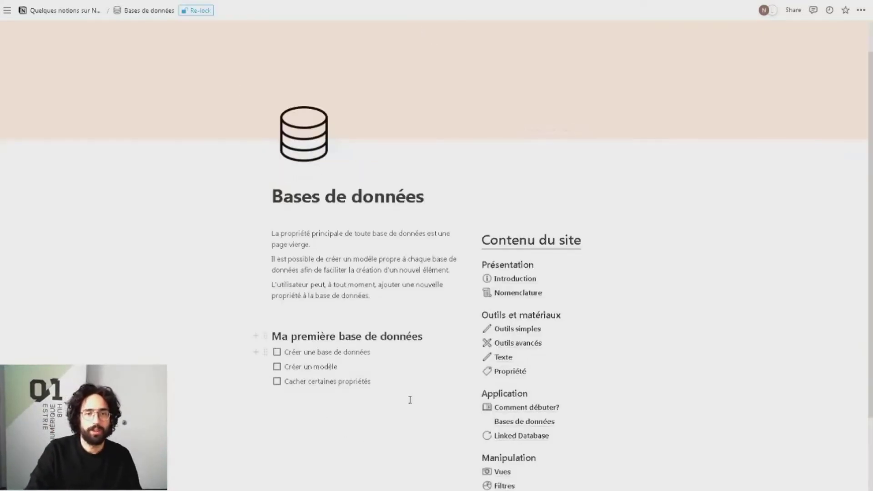
- Add blank lines below the Cacher certaines propriétés checkbox and insert a sub-page with the /page command
key(Return)
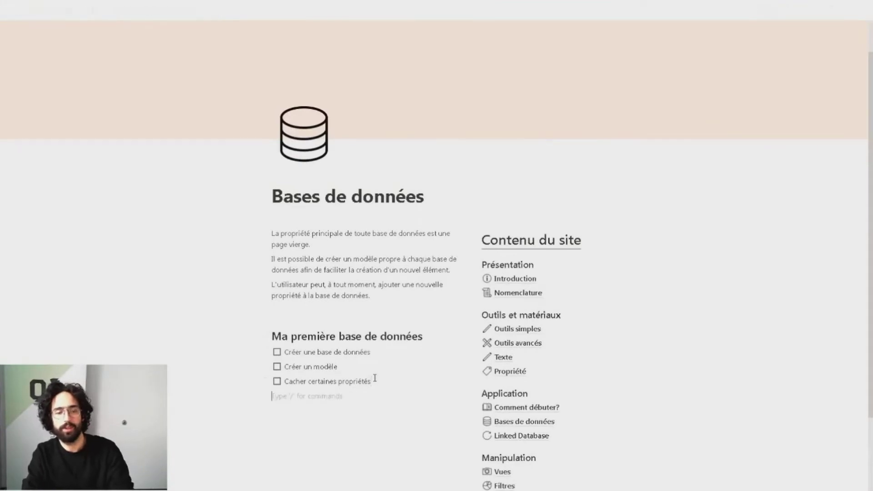
key(Return)
key(Return)
text(/)
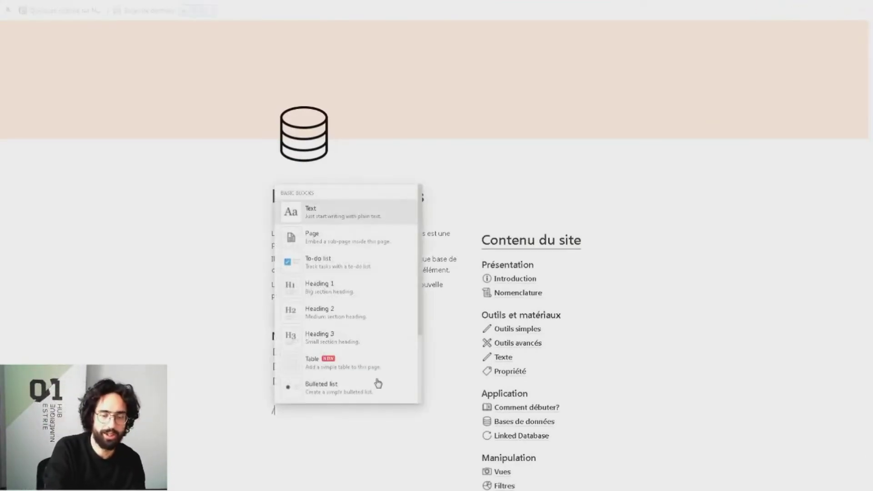
text(page)
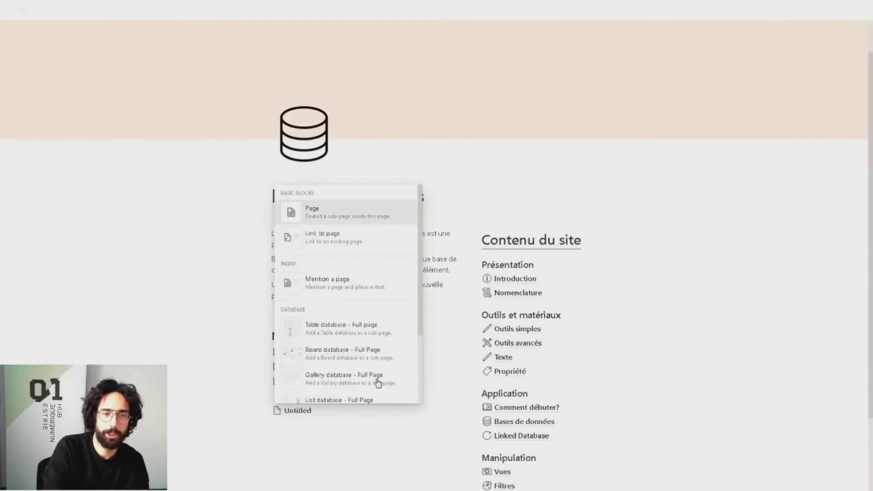
key(Return)
- Title the new sub-page "Exemple BD" and continue with an empty page
text(Exemple base)
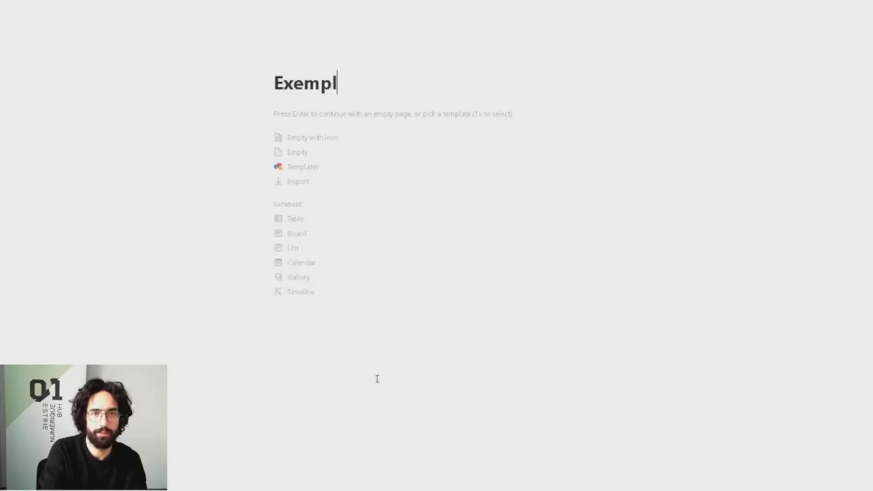
key(BackSpace)
key(BackSpace)
key(BackSpace)
key(BackSpace)
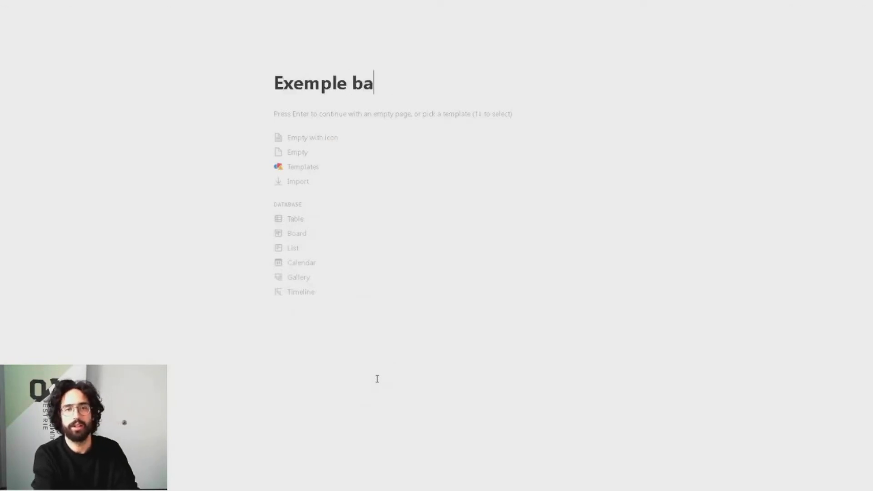
text(BD)
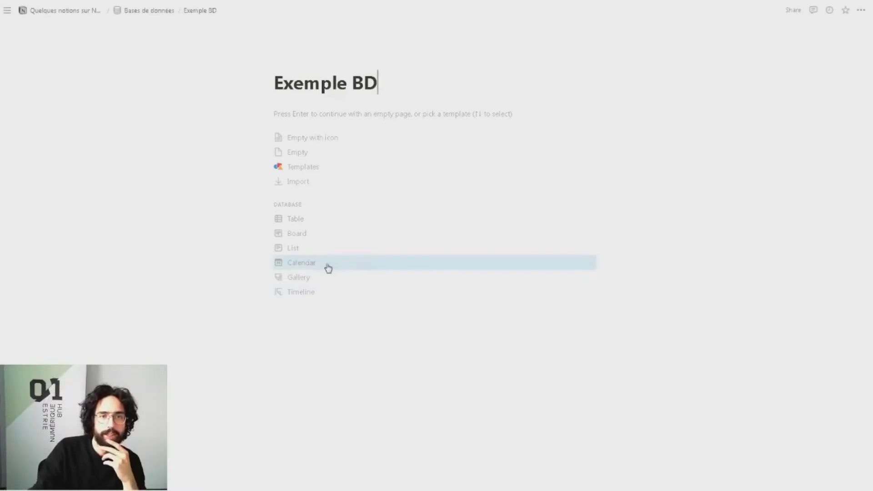
key(Return)
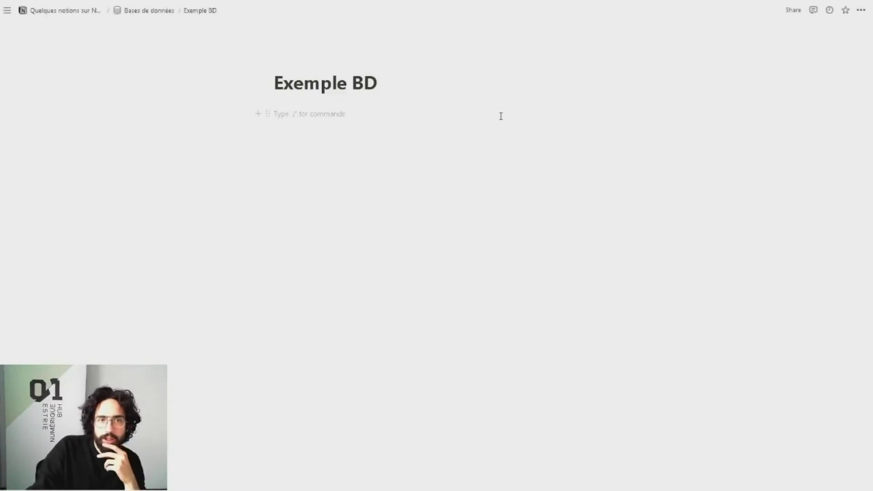
- Set the Exemple BD page to Full width and place the cursor in its empty body
click(862, 12)
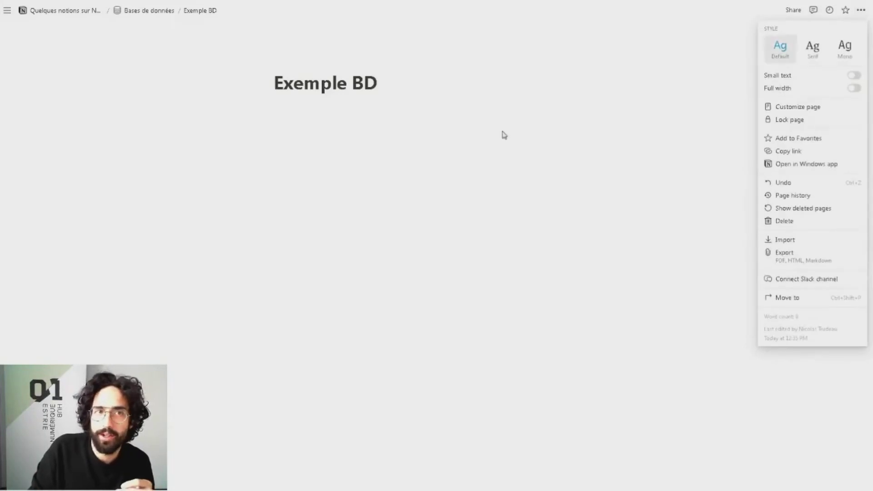
click(446, 135)
click(861, 11)
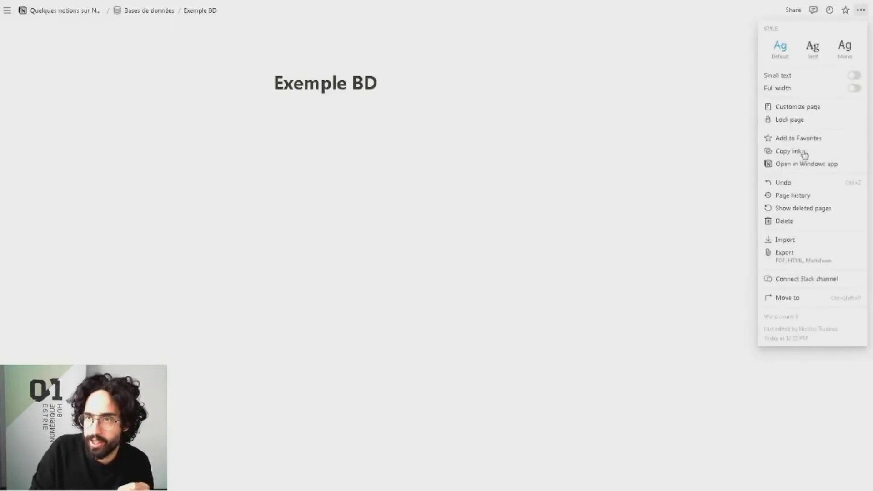
click(854, 90)
click(854, 89)
click(855, 89)
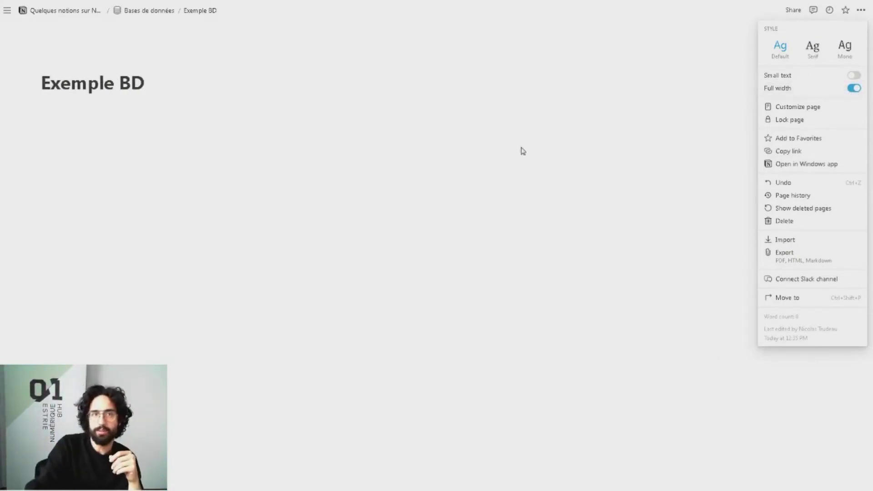
click(279, 114)
click(117, 110)
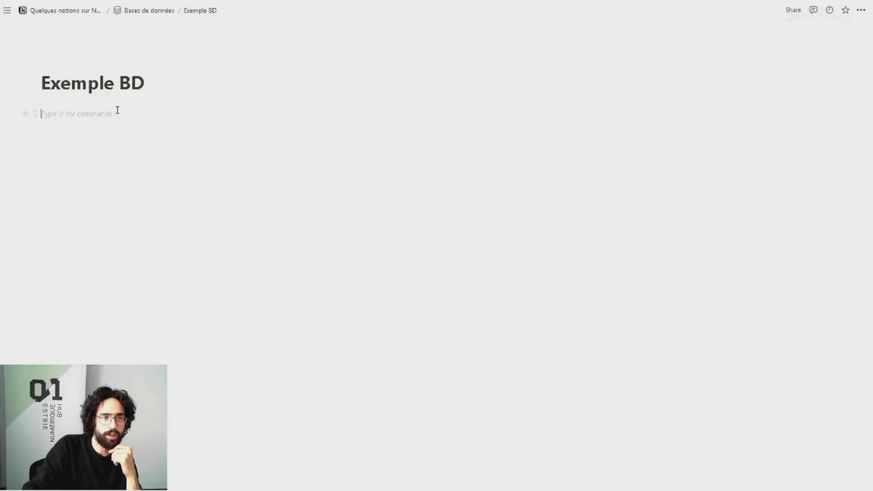
- Return to Bases de données and turn the Ma première base de données heading with its three checkboxes into a Synced block
click(134, 11)
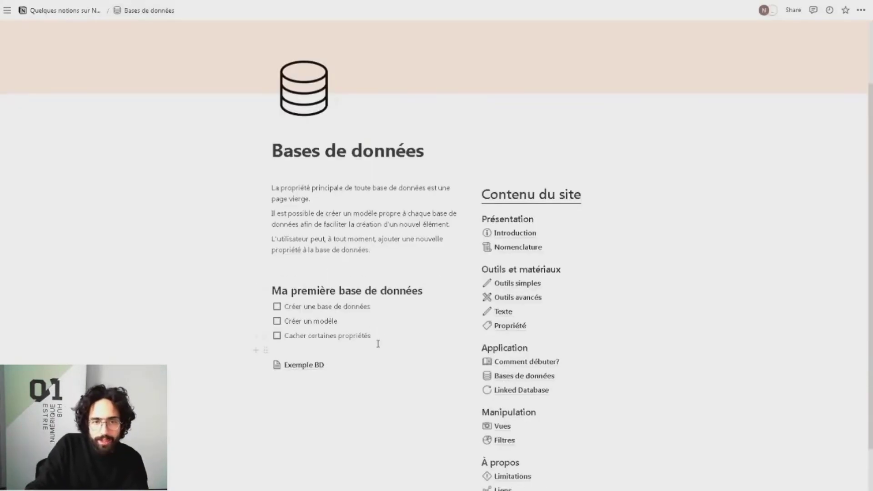
drag(295, 313, 280, 297)
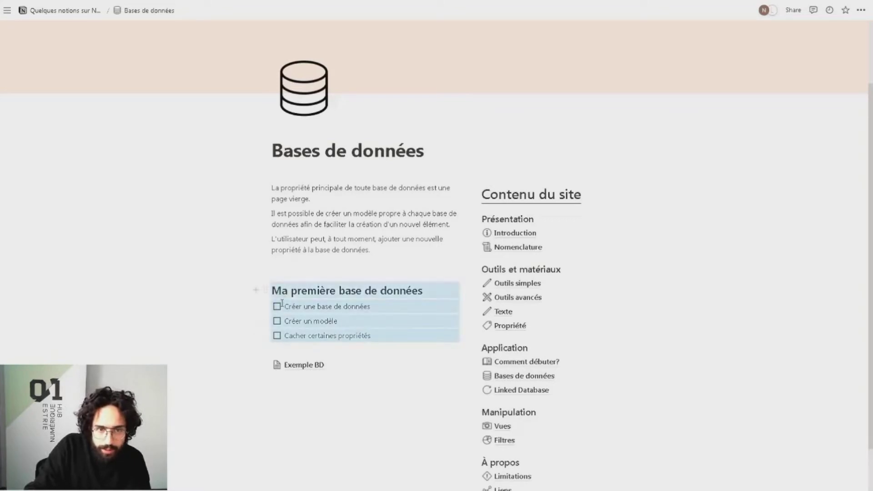
right_click(327, 296)
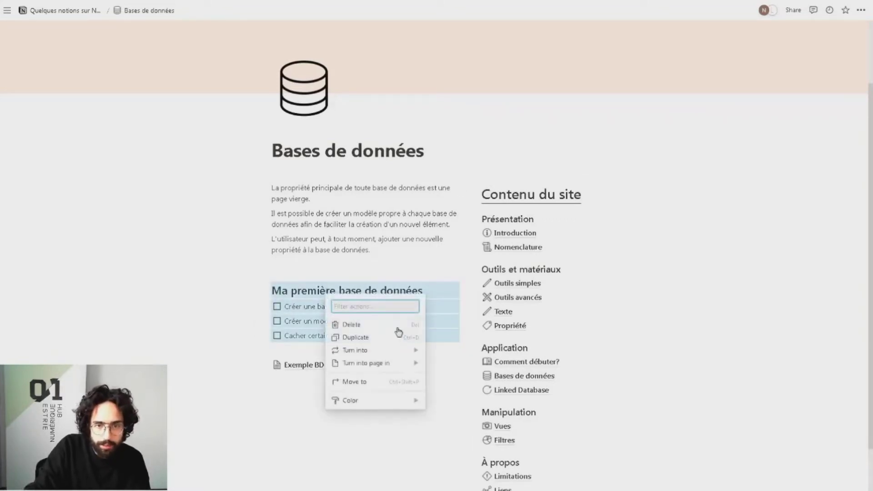
mouse_move(397, 368)
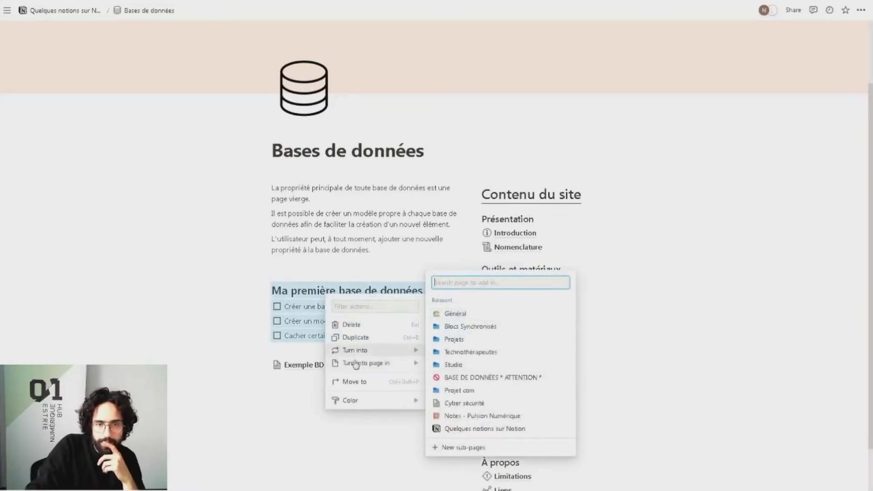
mouse_move(375, 356)
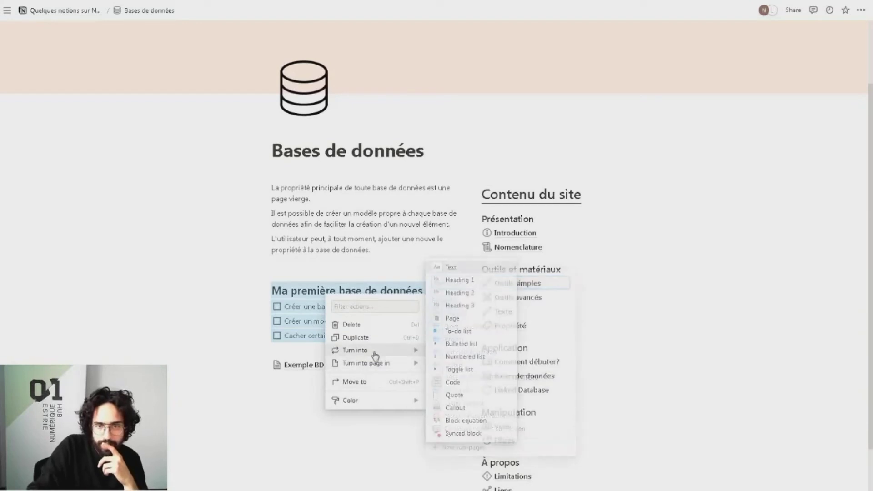
click(473, 432)
click(369, 406)
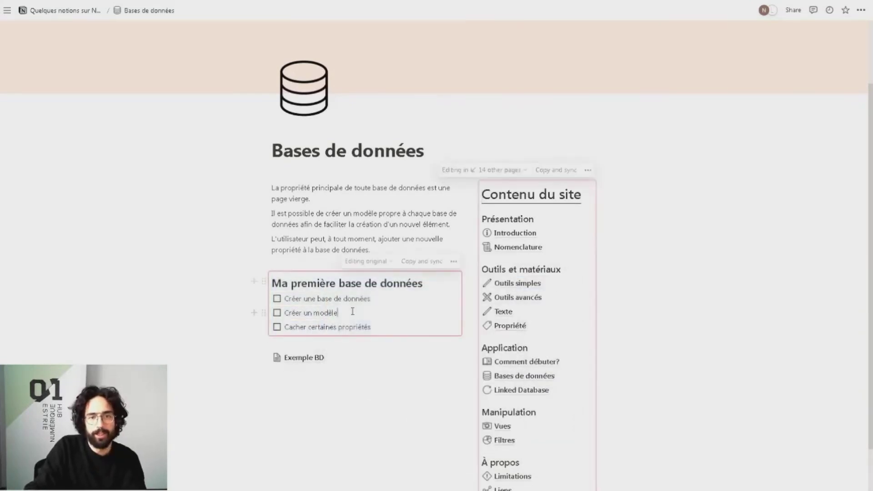
- Open the Exemple BD sub-page and paste the synced Ma première base de données checklist below its title
click(305, 359)
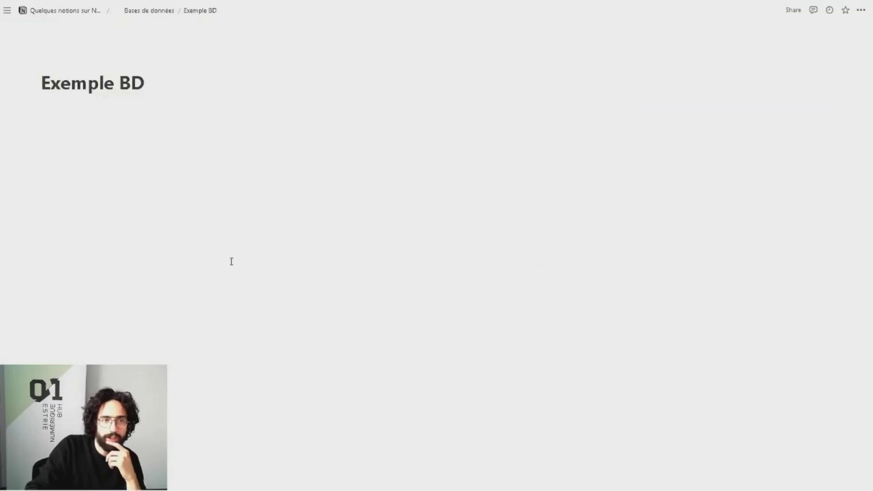
key(Return)
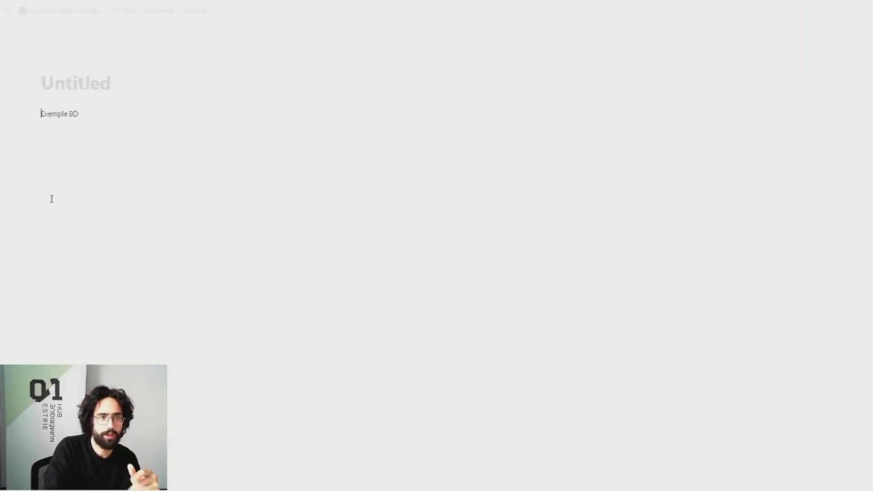
key(BackSpace)
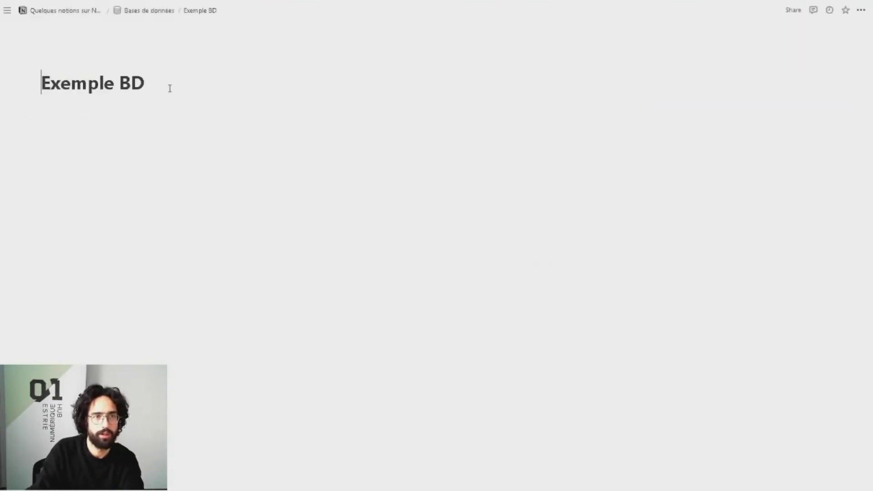
click(175, 97)
key(Return)
text(Ma première base de données Créer une base de données Créer un modèle Cacher certaines propriétés)
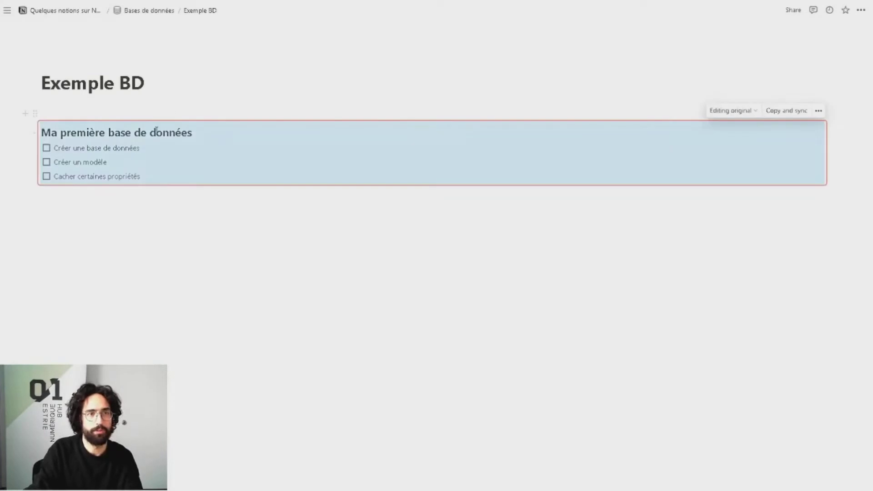
- Add a blank line below the synced checklist and remove the empty line between it and the page title
click(166, 256)
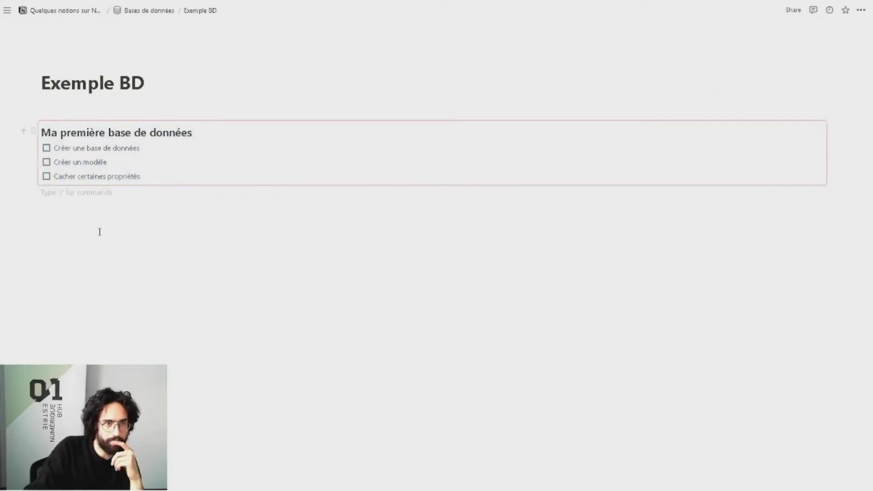
key(Return)
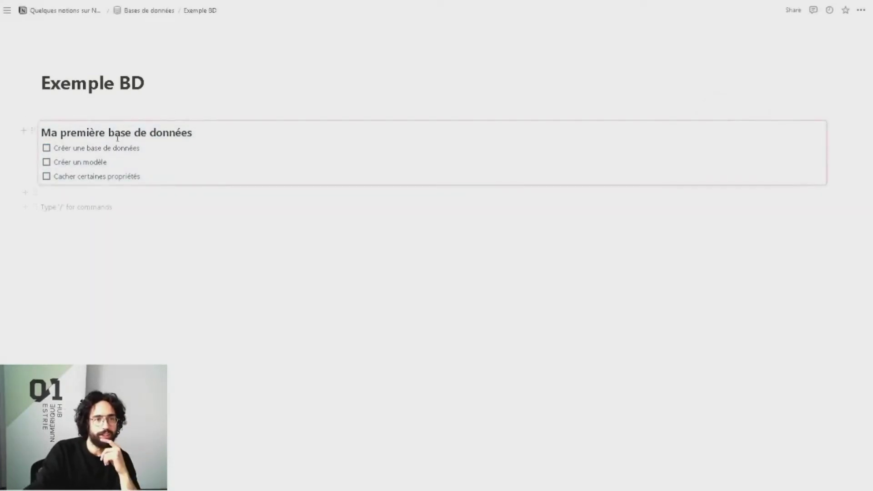
click(113, 113)
key(BackSpace)
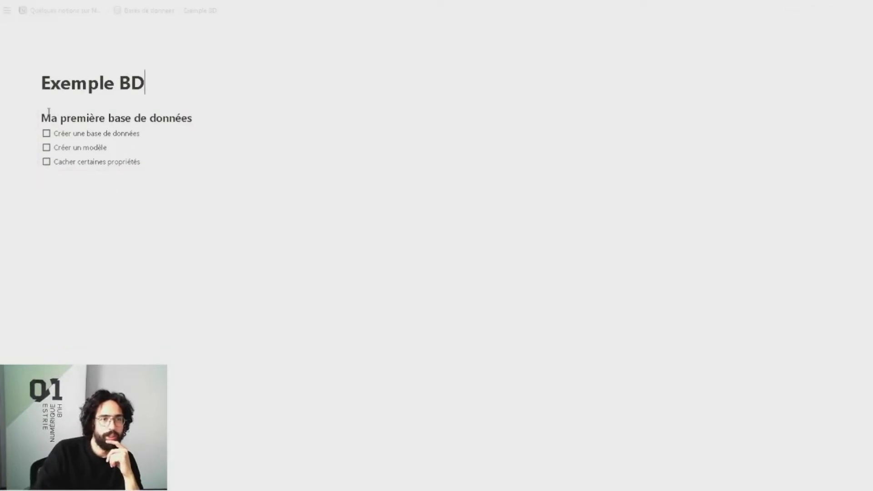
- Insert a Table database - Inline block below the synced checklist on the Exemple BD page with the /data command
click(84, 188)
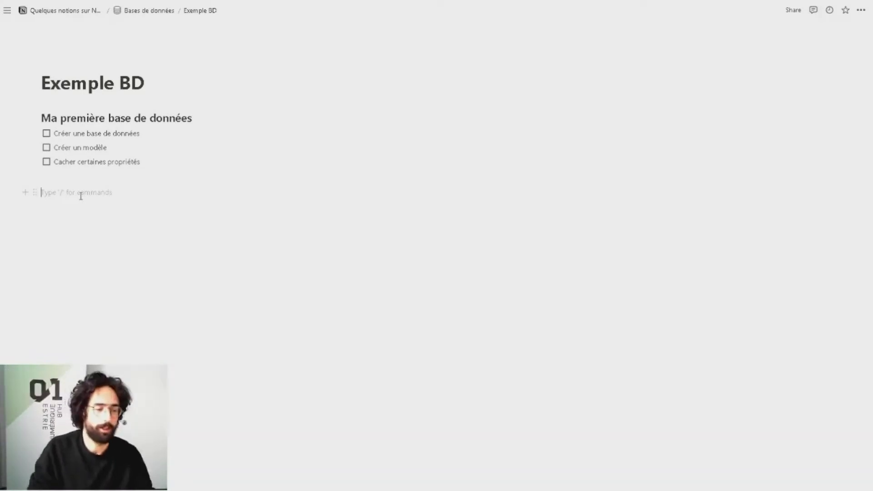
text(/)
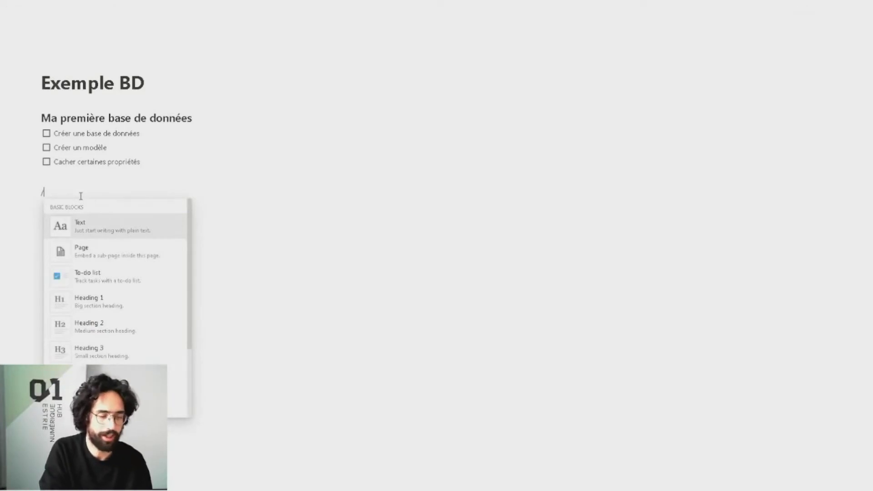
text(data)
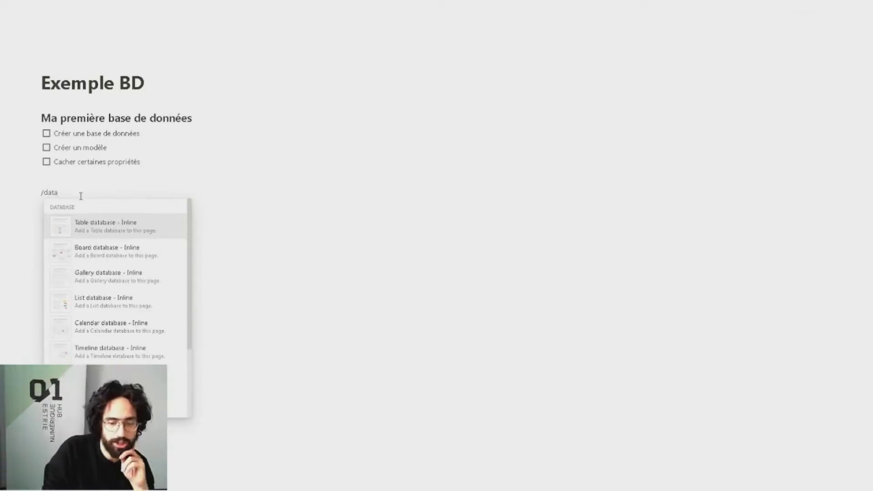
key(Down)
key(Up)
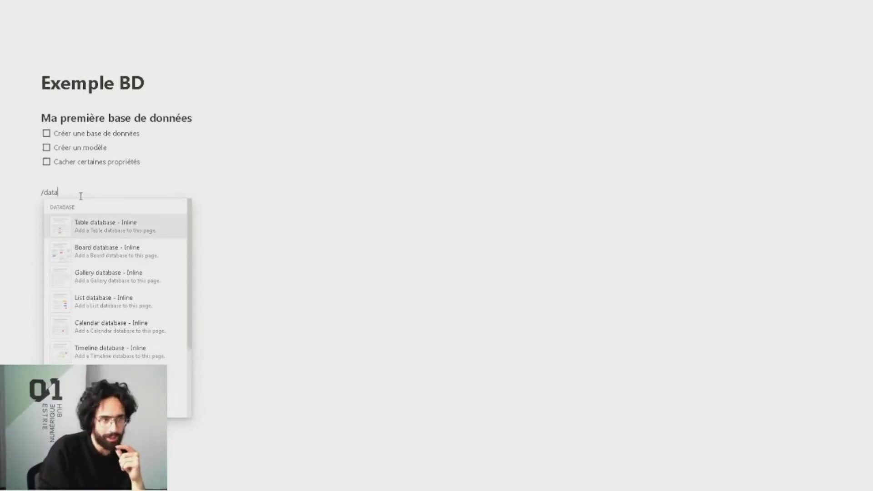
key(Down)
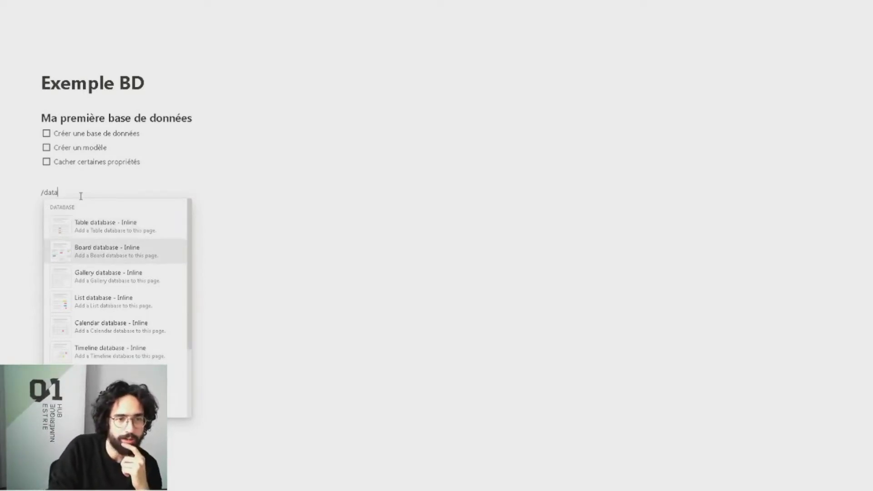
key(Up)
key(Return)
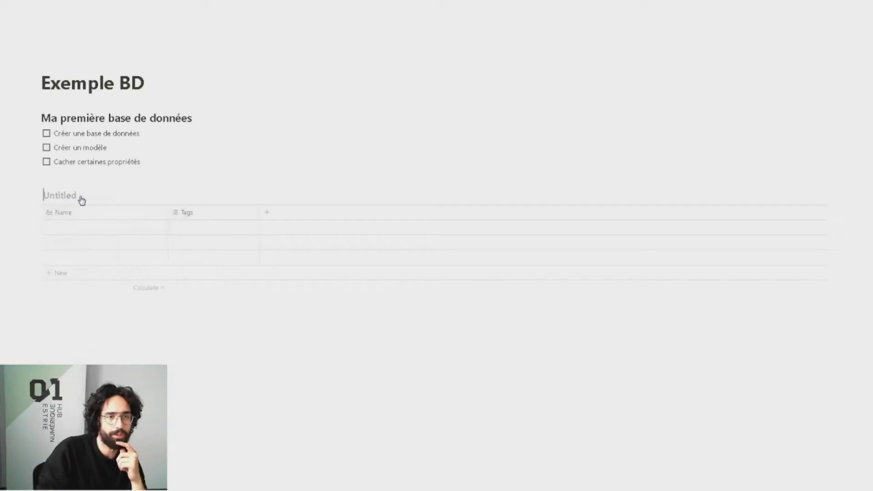
- Title the new table database "Exemple BD Projets" and rename its Name column to "Projet"
text(Ex)
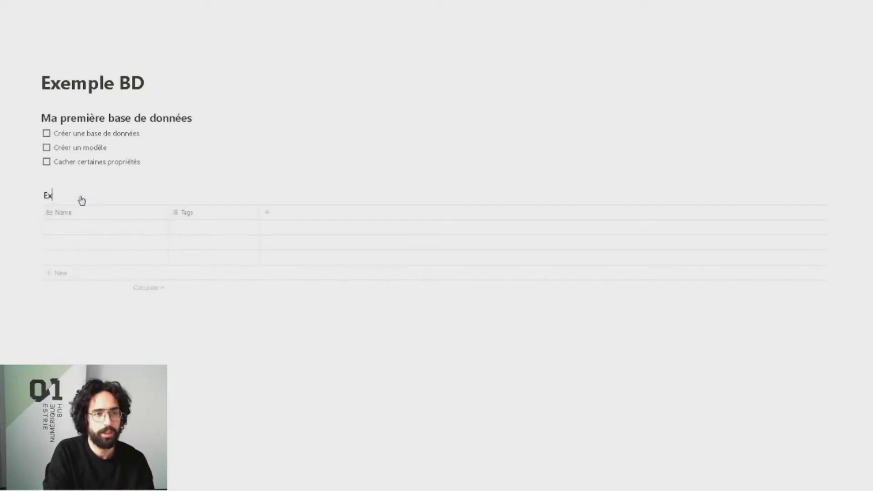
text(emple B)
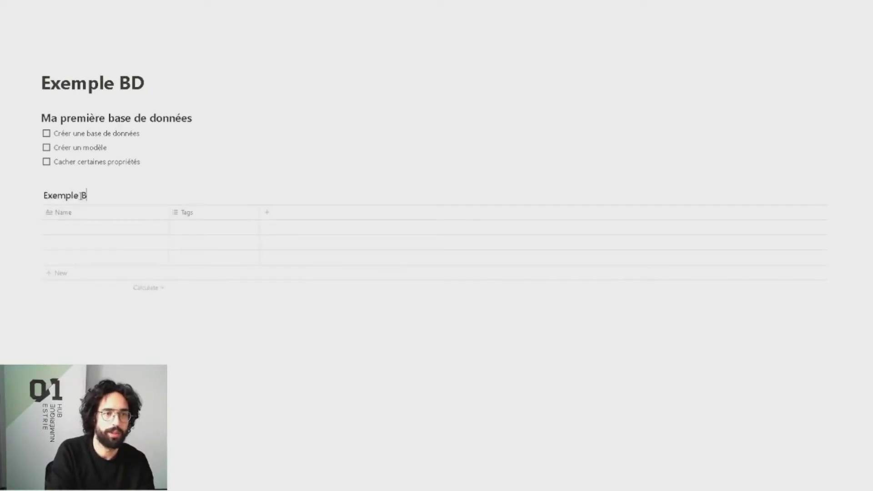
text(D Projets)
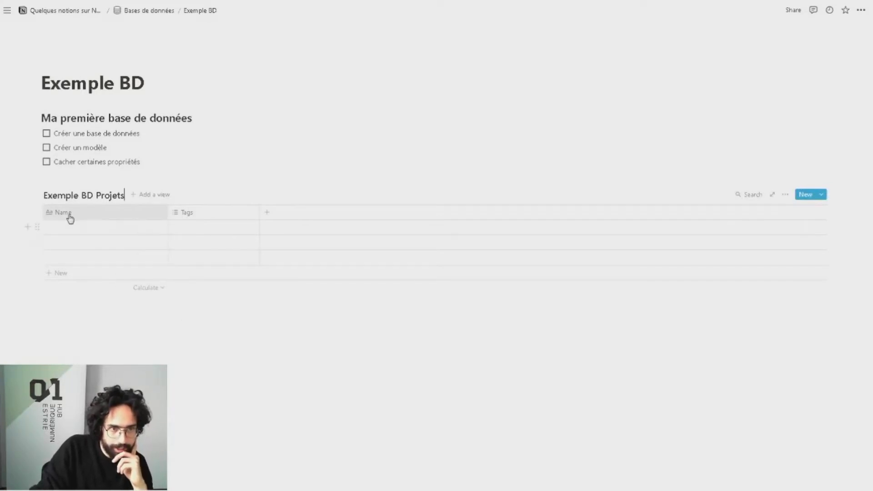
click(92, 216)
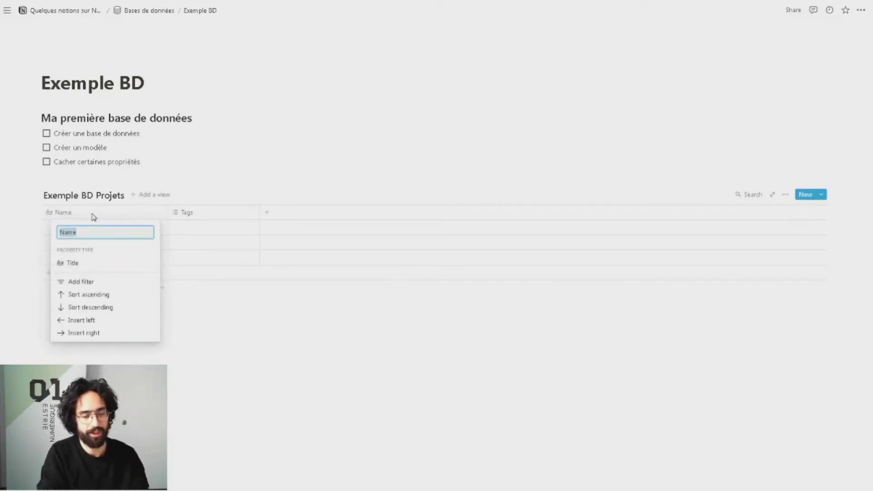
text(Projet)
key(Return)
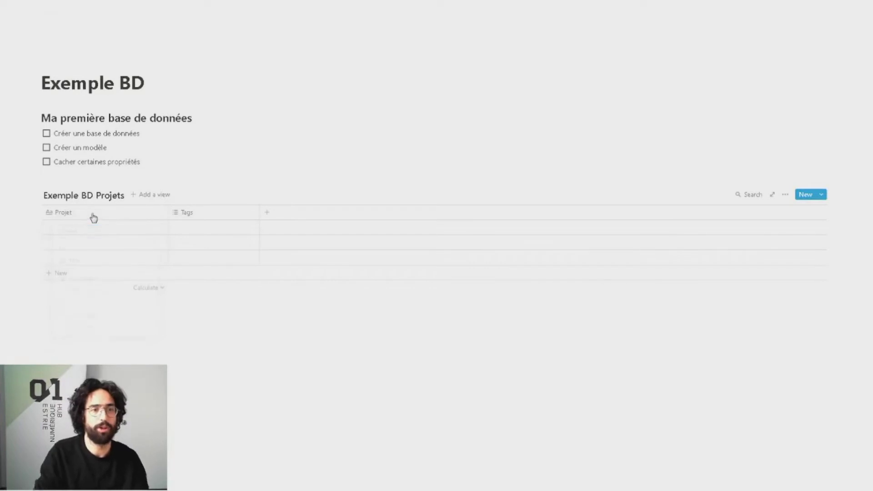
- Fill the first two rows of the Projet column with "Projet 1" and "Projet 2"
click(199, 214)
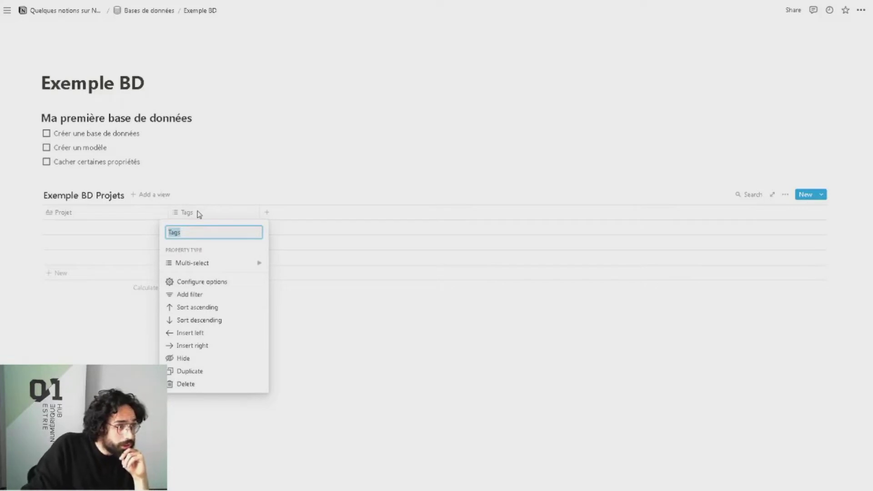
click(103, 230)
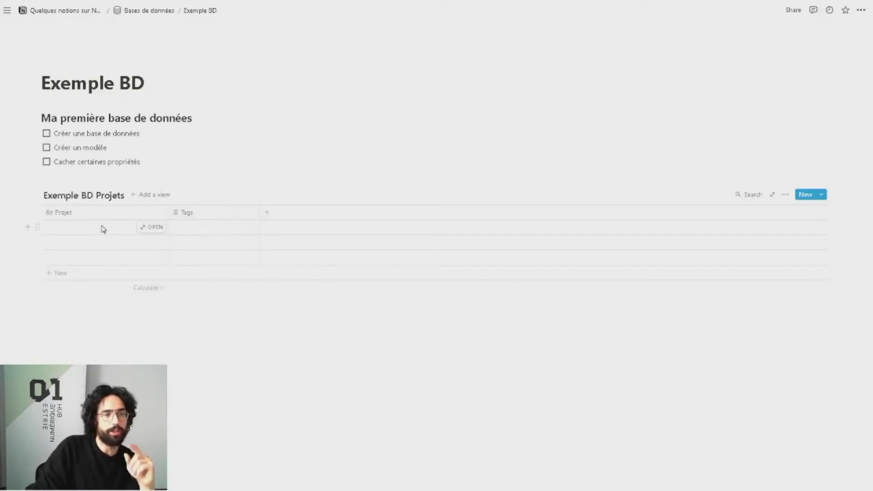
click(104, 229)
text(Projet)
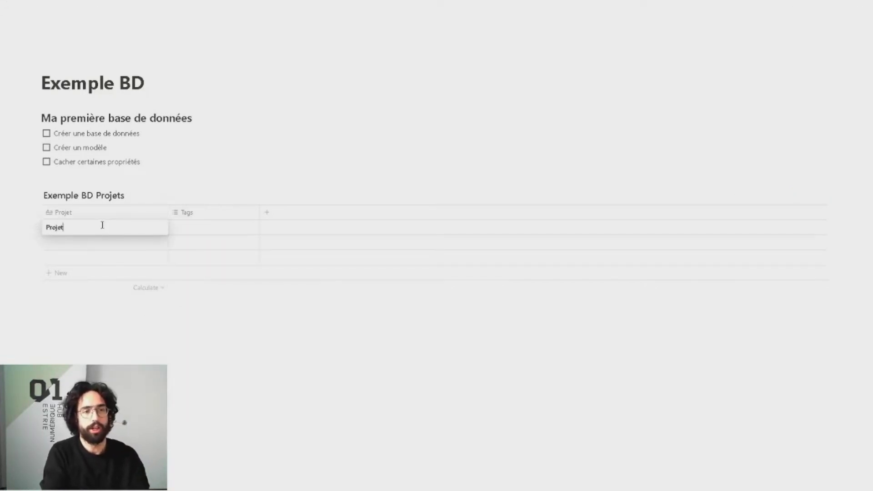
text( 1)
key(Return)
click(97, 245)
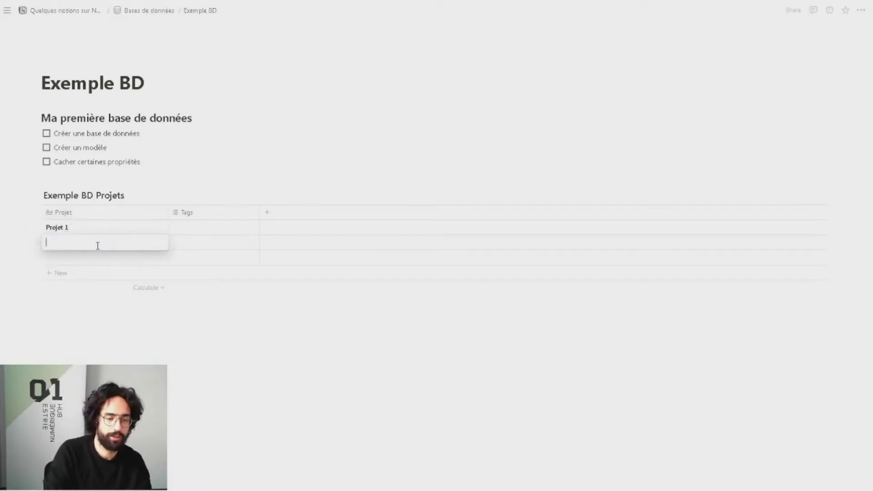
text(Projet 2)
key(Return)
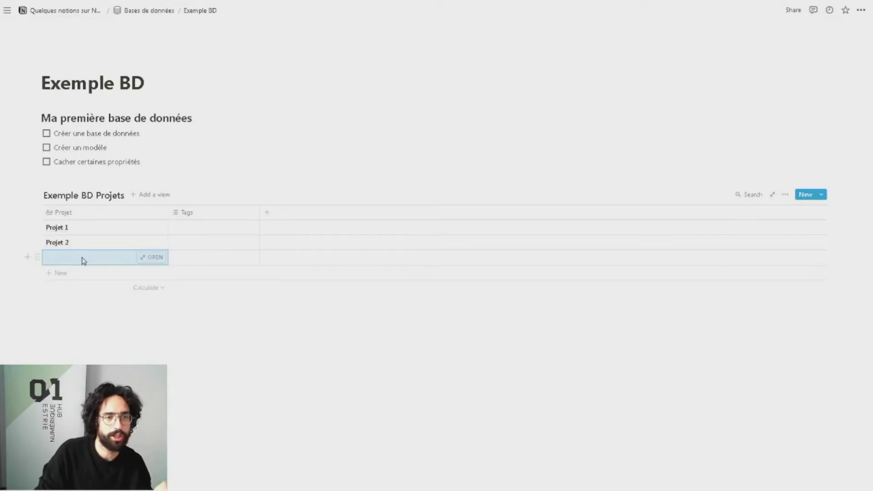
- Insert a second inline table database below the projects table with the /database command and title it "Exemple DB Tâches"
click(105, 329)
text(/database)
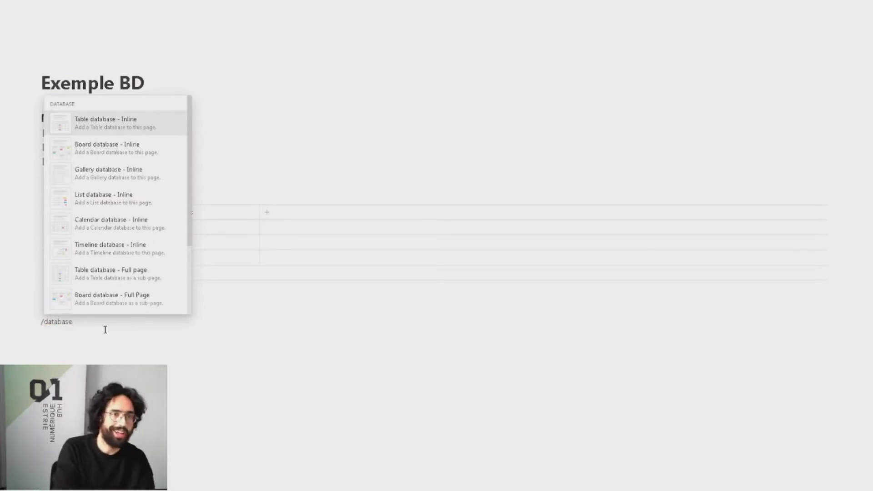
key(Return)
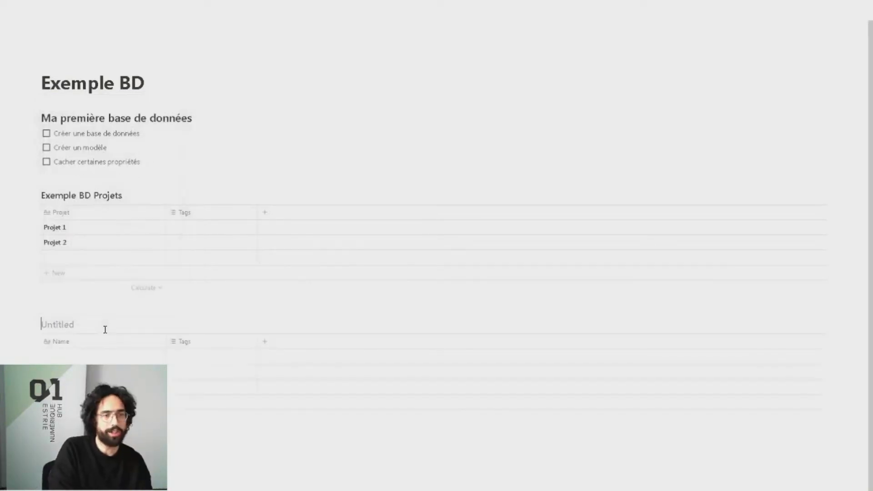
text(Exemple DB)
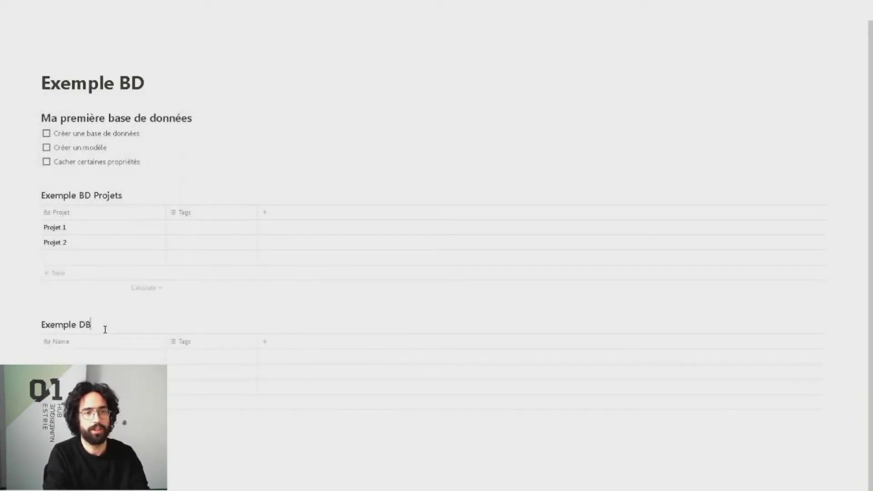
text( Tâc)
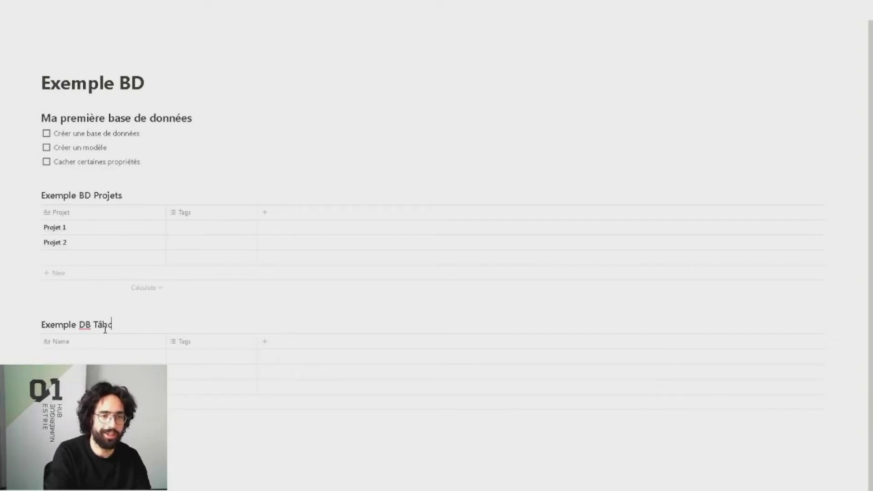
text(hes)
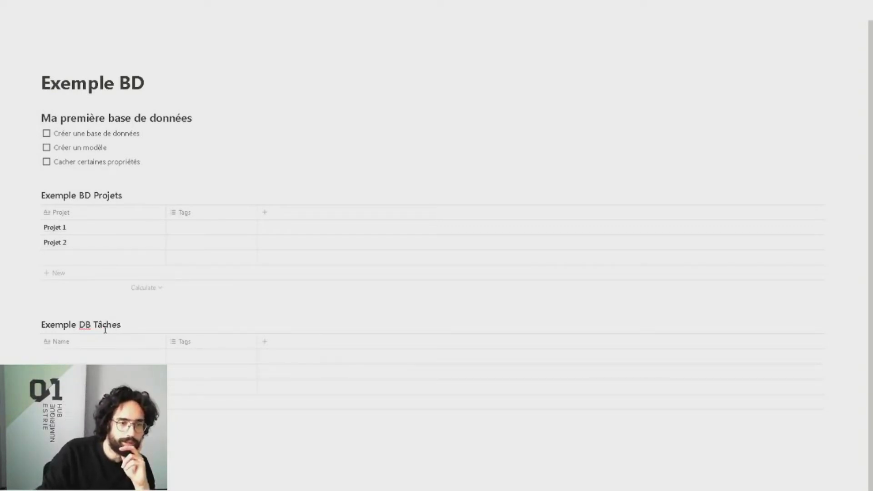
- Rename the Name column of the Exemple DB Tâches table to "Tâche"
click(107, 345)
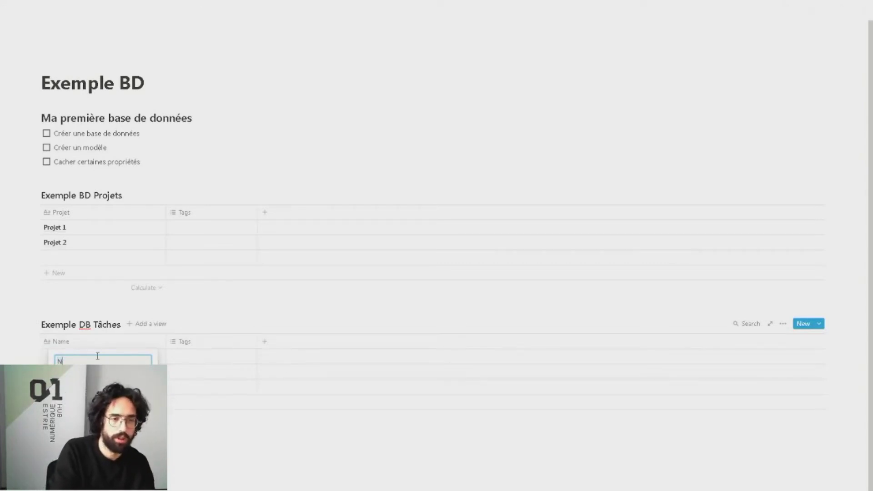
key(Return)
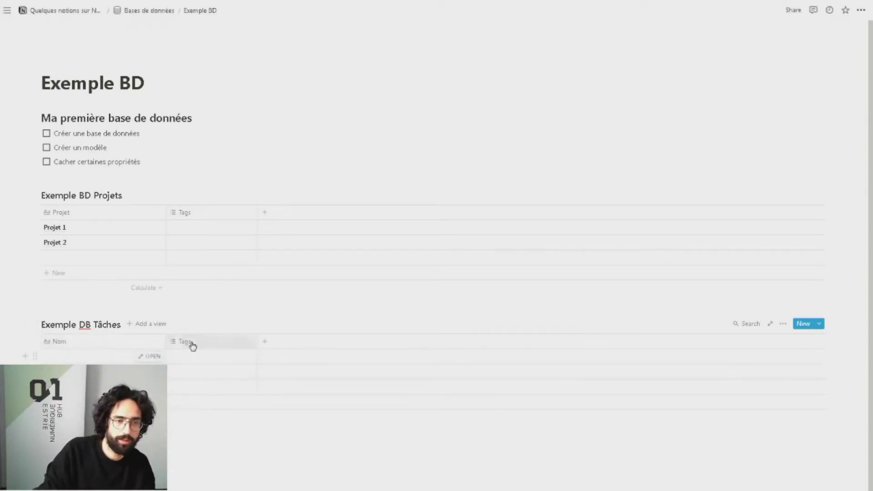
text(Tâche)
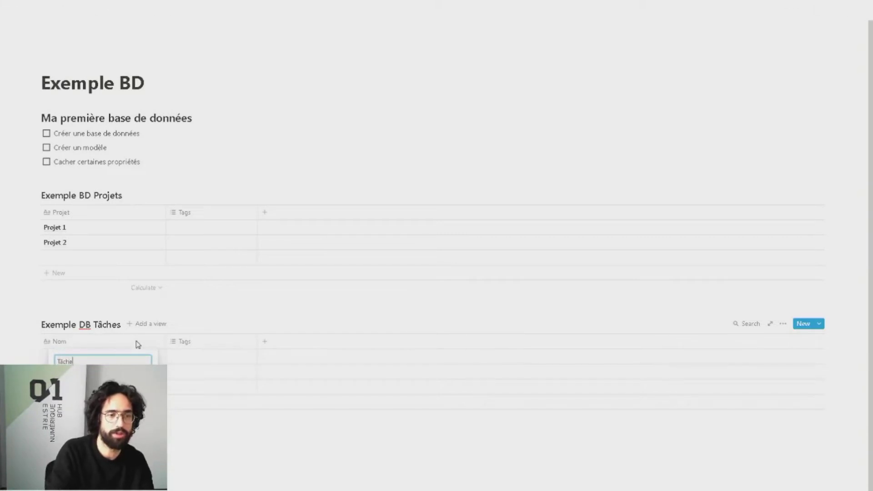
key(Return)
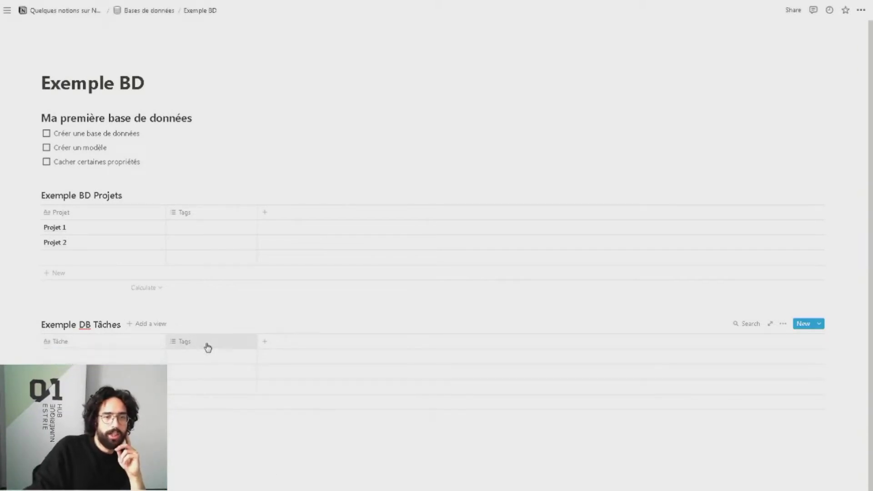
- Rename the Tags column of the Exemple DB Tâches table to "Urgence" and change its property type to Select
click(208, 347)
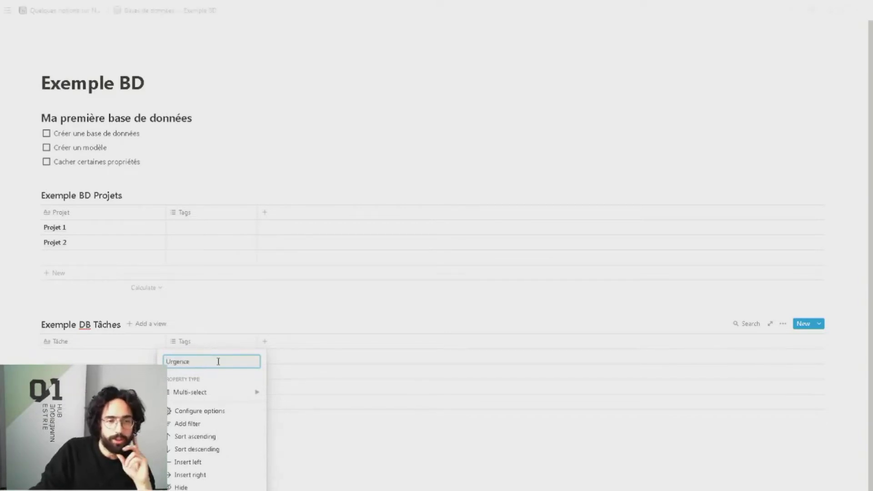
mouse_move(239, 399)
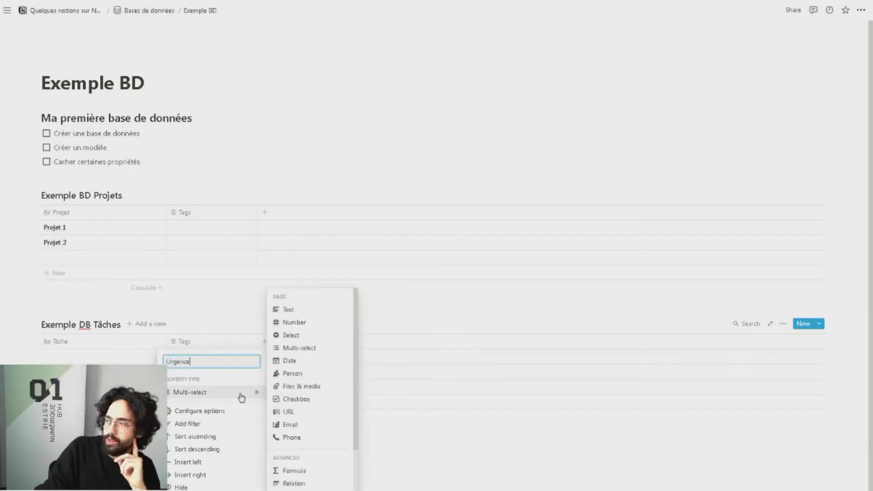
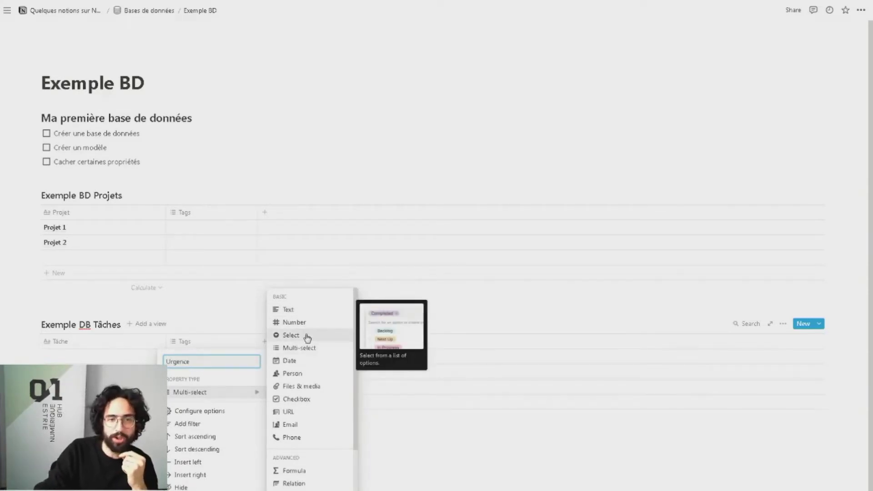
click(307, 337)
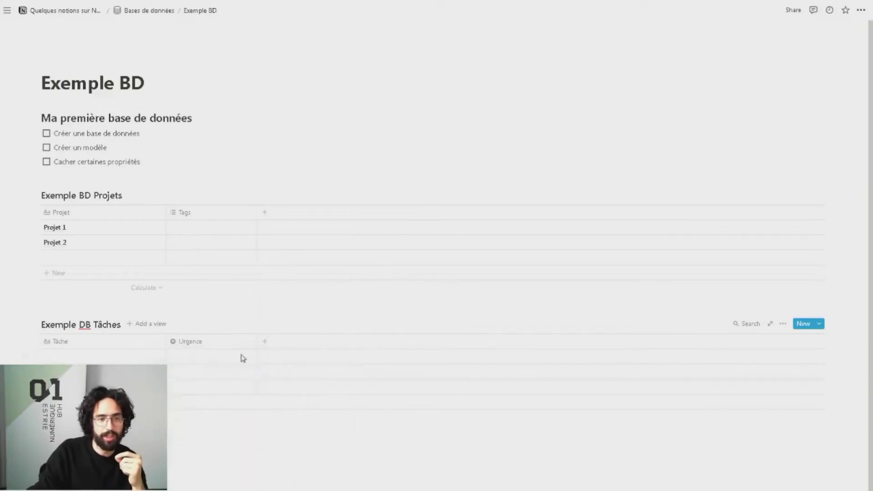
- Create the option "Facultatif" in the Urgence cell of the first task row
click(215, 356)
key(Escape)
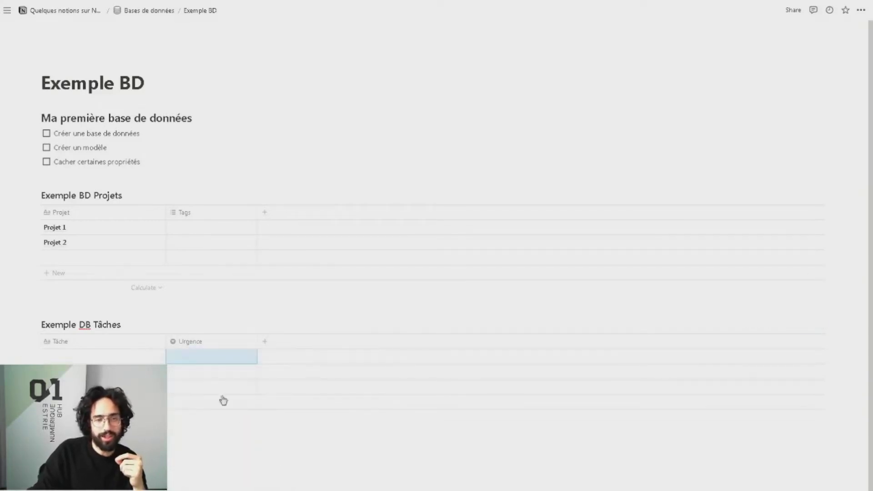
click(205, 362)
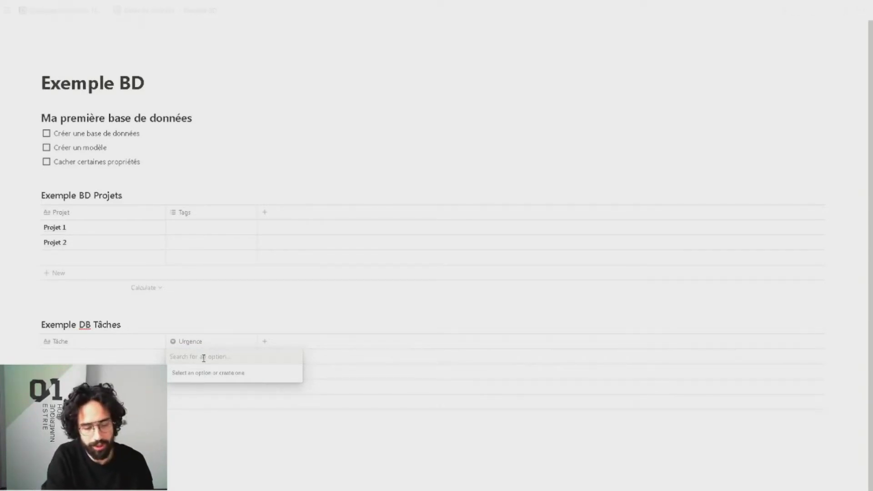
text(Facult)
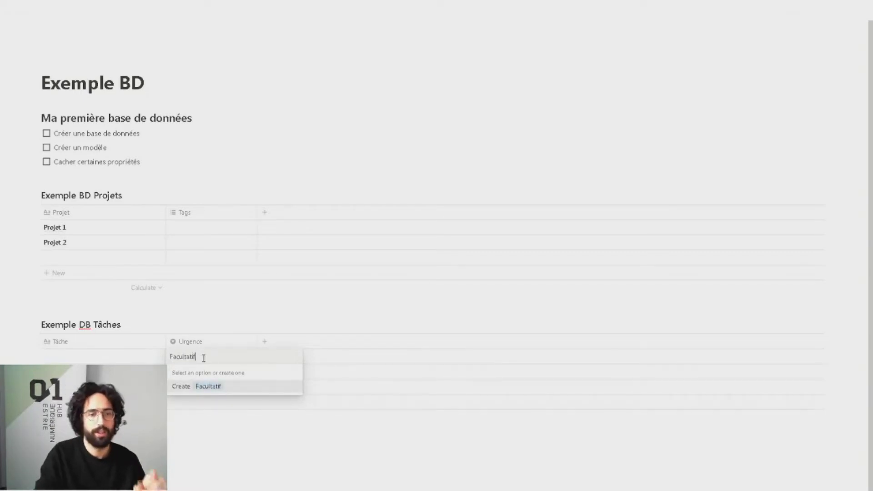
text(atif)
key(Return)
click(212, 356)
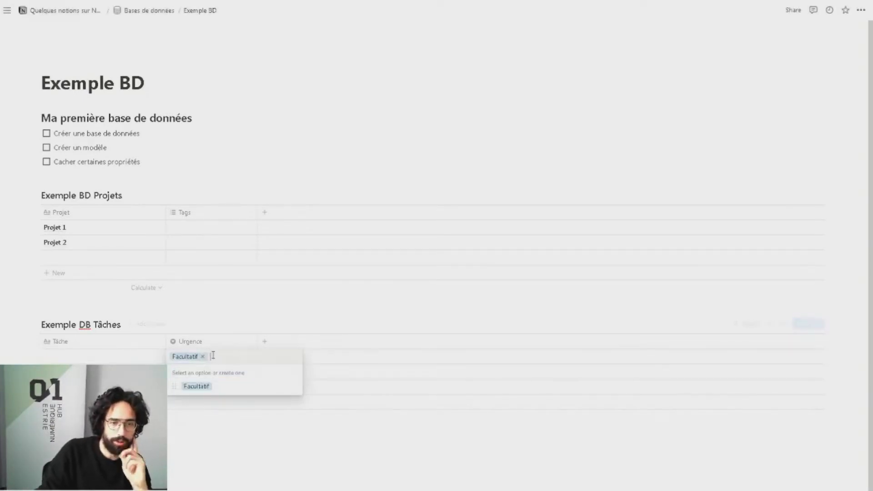
text(A)
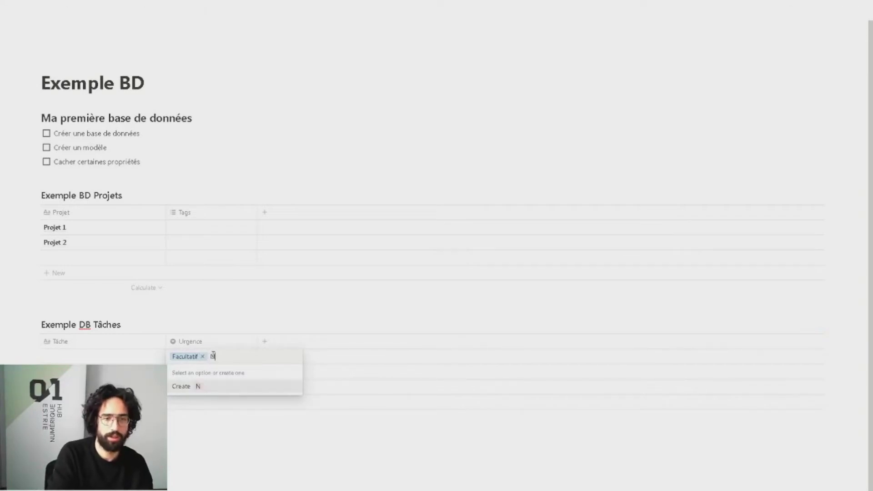
key(BackSpace)
text(ALERTE ROUGE)
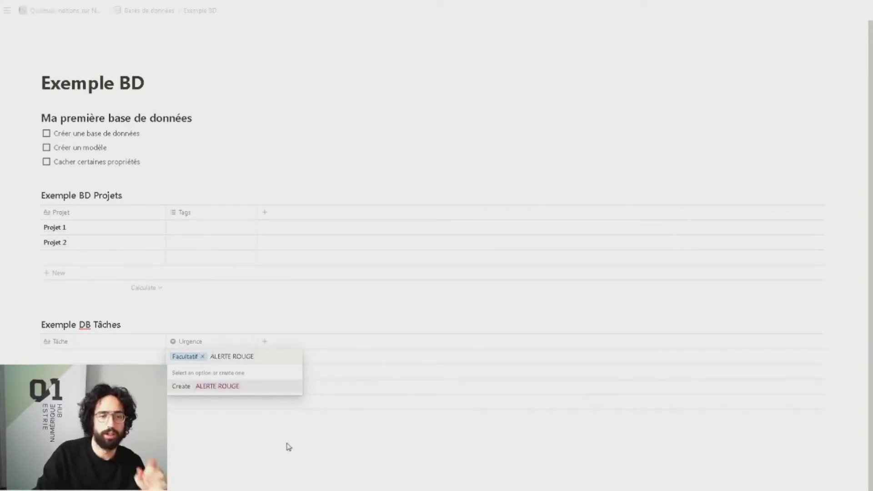
key(Escape)
- Create a second Urgence option "ALERTE ROUGE" and assign it to the first task row
click(214, 357)
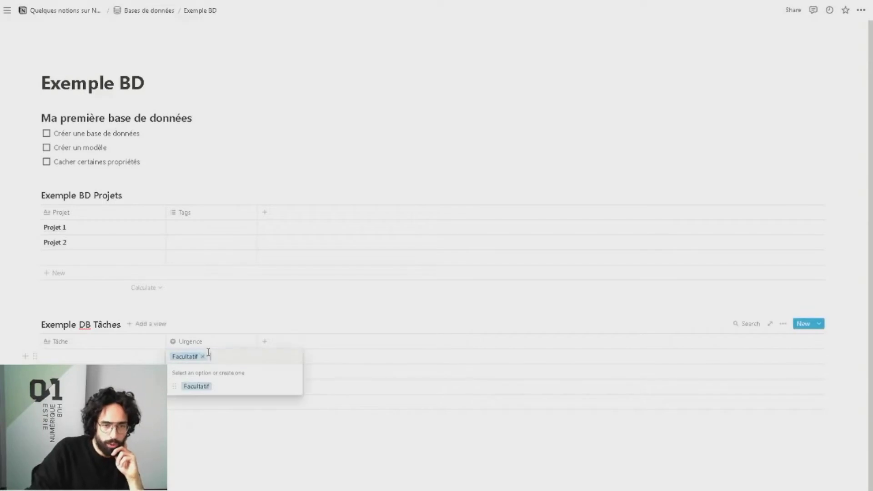
text(ALER)
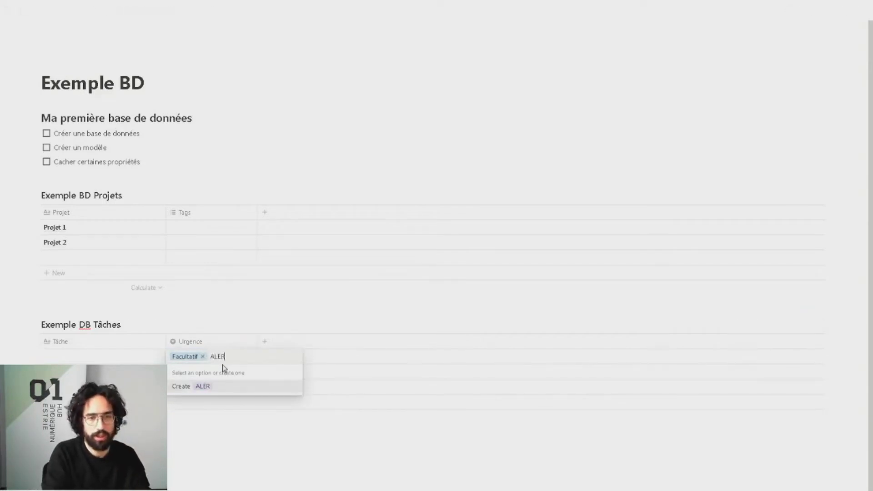
text(TEROU)
key(BackSpace)
key(BackSpace)
key(BackSpace)
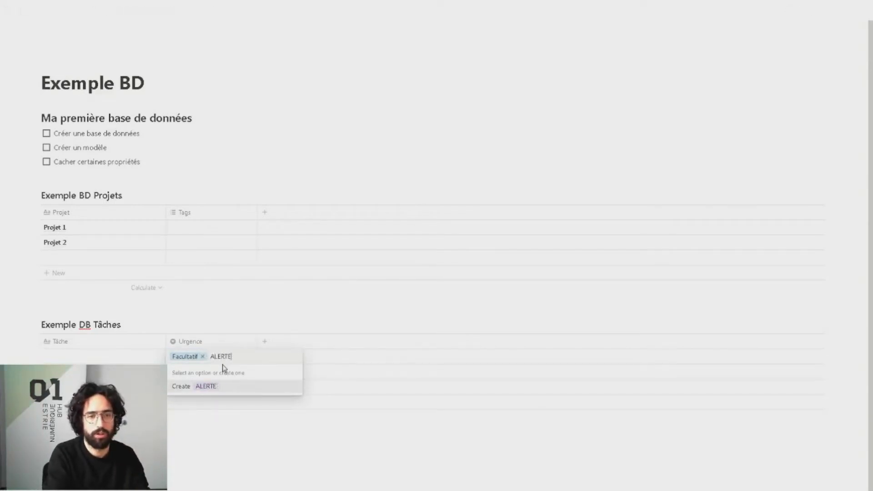
text(ROUGE)
key(Return)
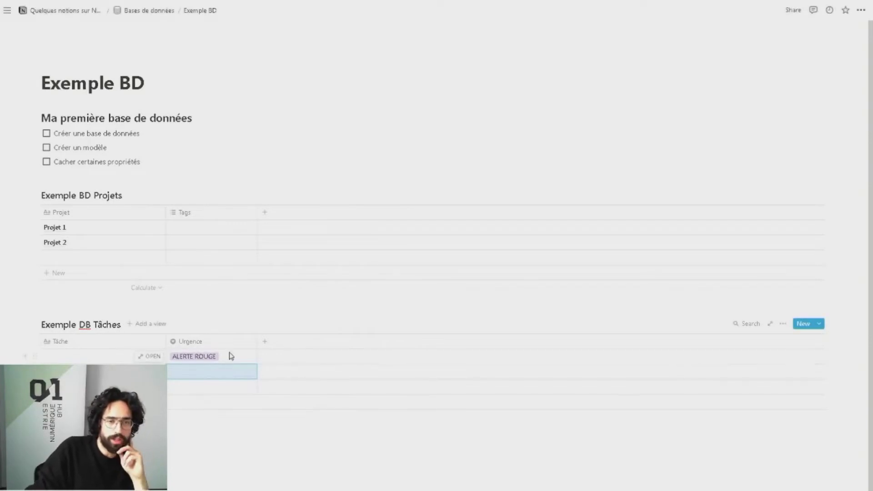
- Switch the first task's Urgence to Facultatif and back to ALERTE ROUGE
click(231, 356)
click(228, 386)
click(220, 360)
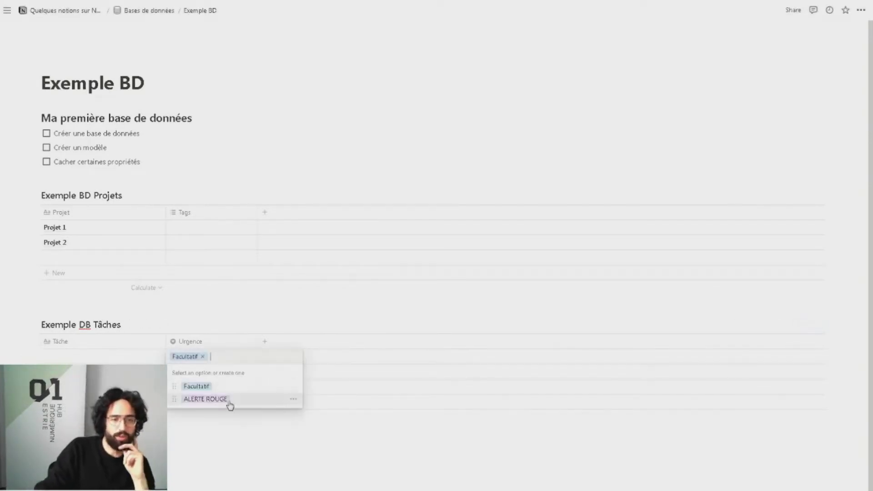
click(230, 402)
- Name the first task "Lire courriels" in the Tâche column
click(104, 357)
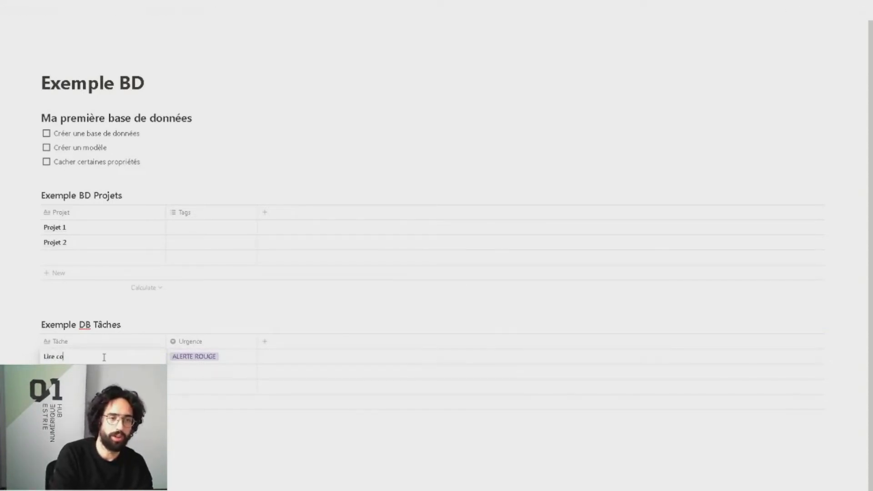
text(Lire courriels)
key(Escape)
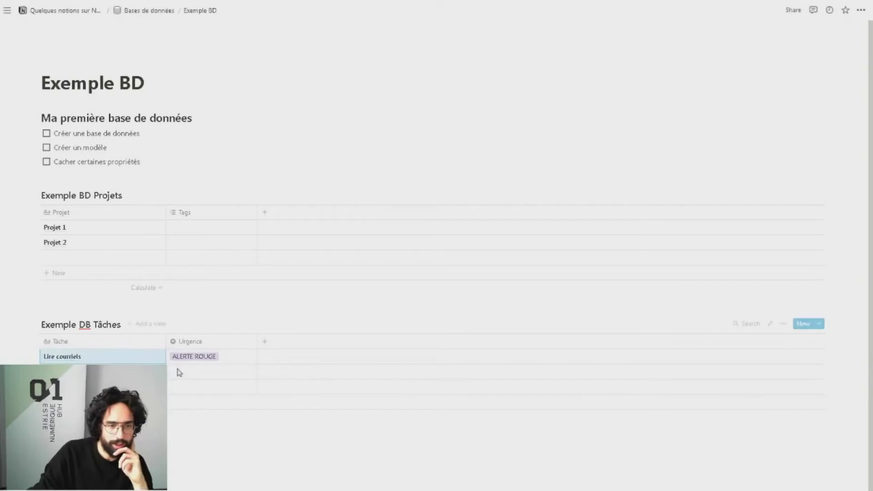
key(Escape)
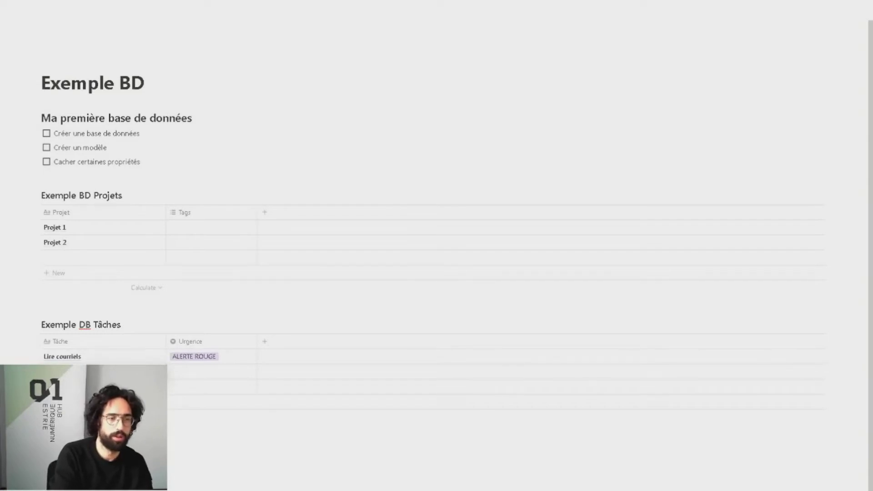
- Set the Urgence of the second task row to ALERTE ROUGE and of the third row to Facultatif
click(236, 374)
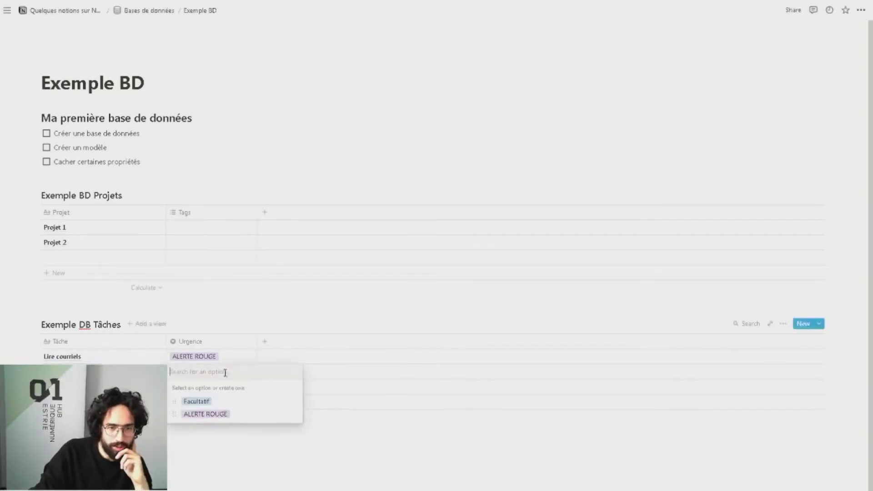
click(225, 418)
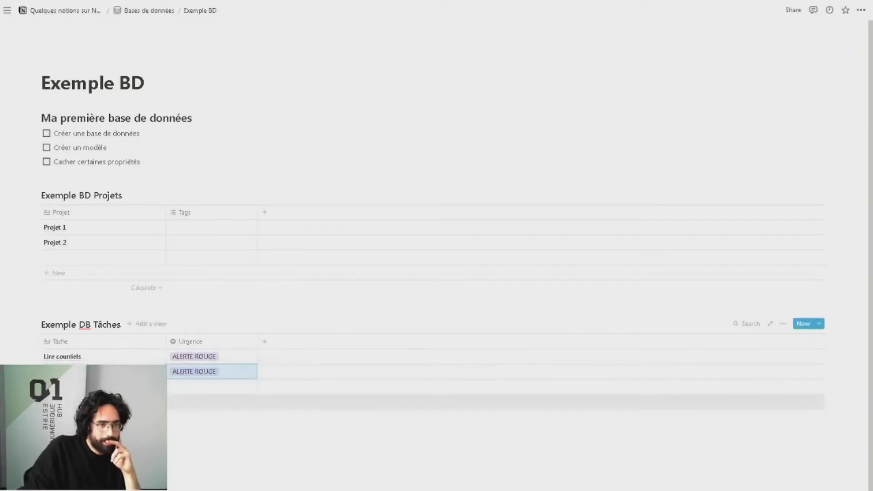
click(109, 387)
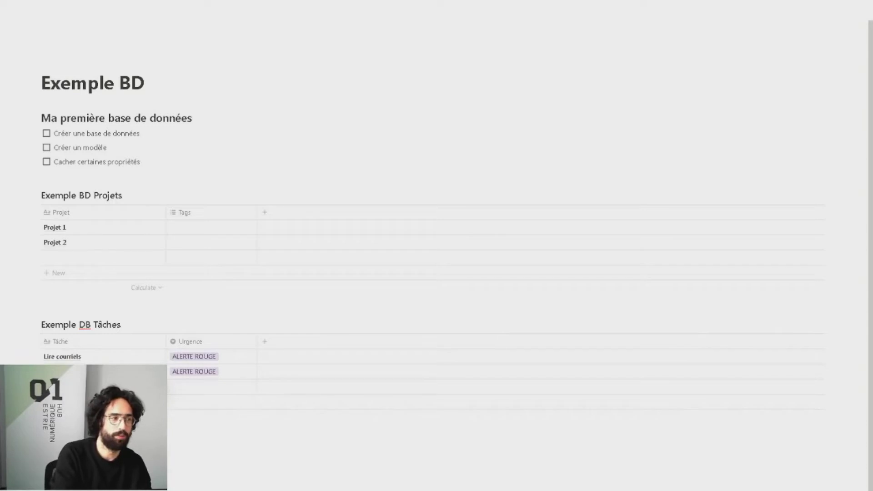
click(210, 386)
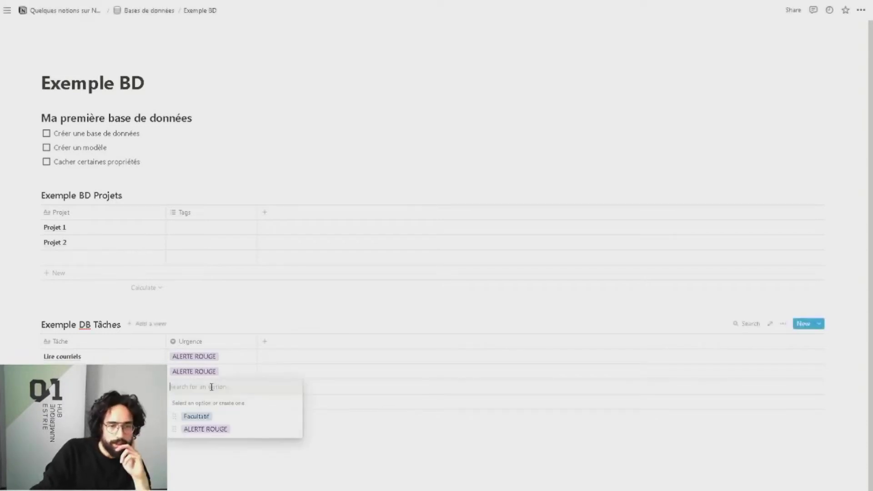
click(227, 420)
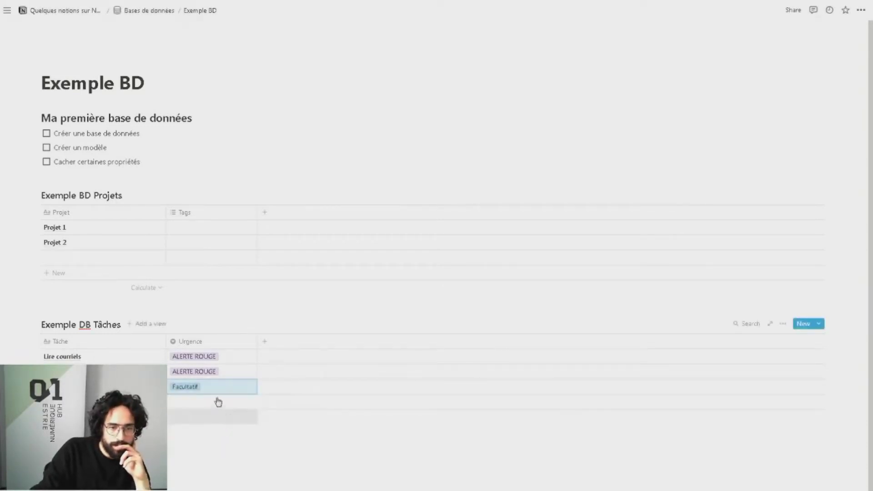
- Change the third task row's Urgence to ALERTE ROUGE and the second row's to Facultatif
click(218, 390)
click(223, 428)
click(223, 373)
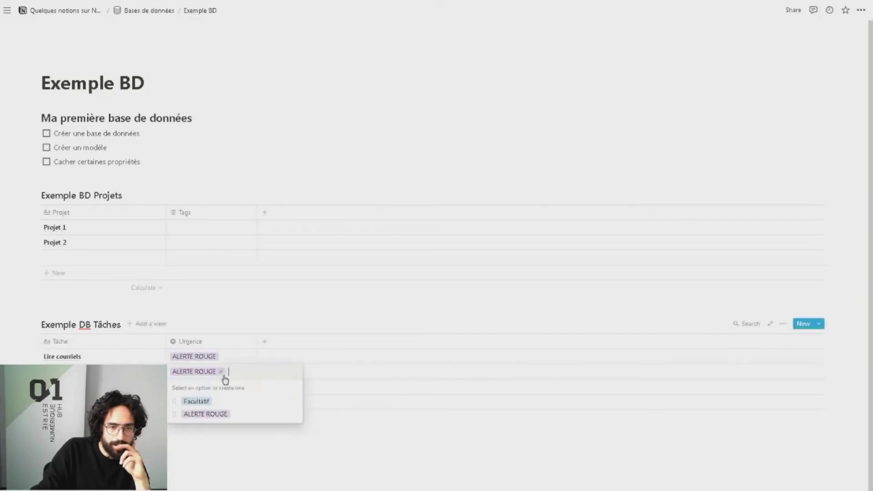
click(220, 402)
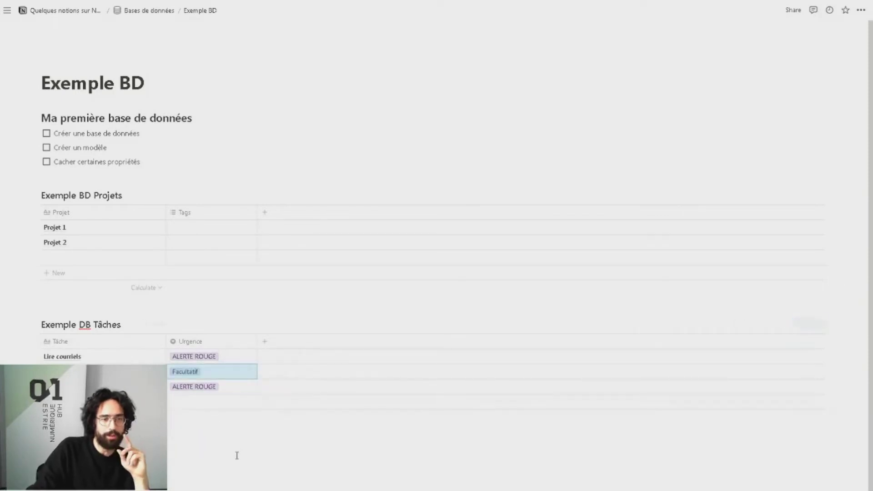
- Add a column named "Département" to the Exemple DB Tâches table and make it a Multi-select property
click(266, 344)
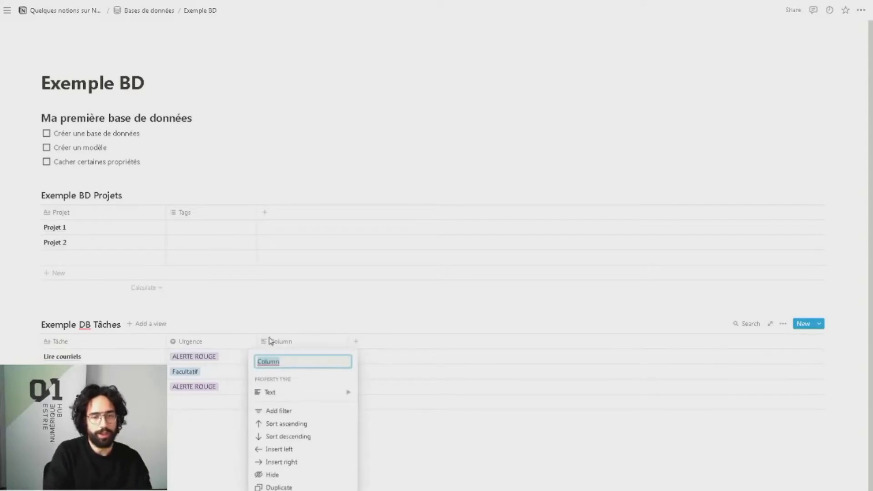
text(Département)
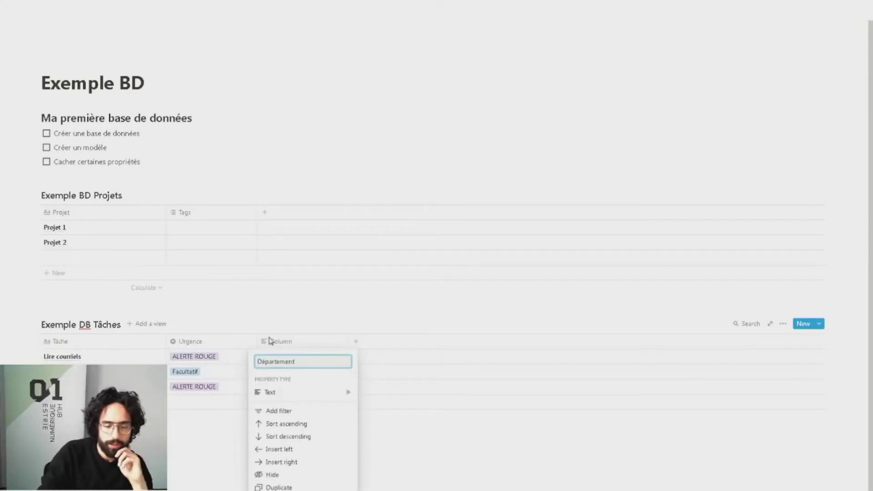
key(Return)
click(286, 343)
mouse_move(329, 401)
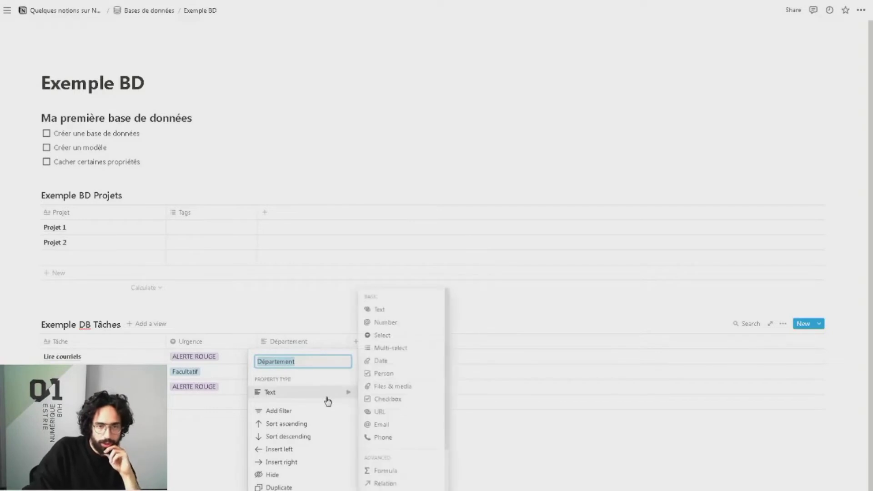
click(389, 337)
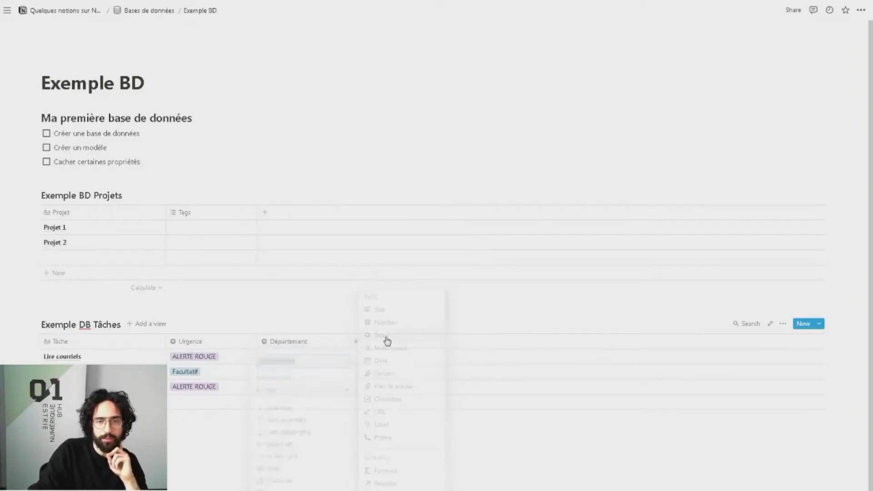
click(301, 348)
mouse_move(323, 391)
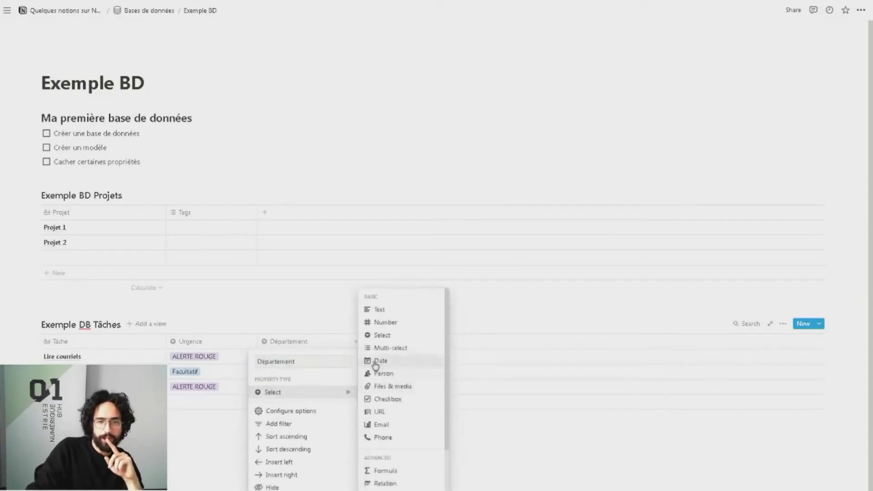
click(381, 348)
- Create the option "Technothérapie" in the Département cell of the Lire courriels task
click(302, 362)
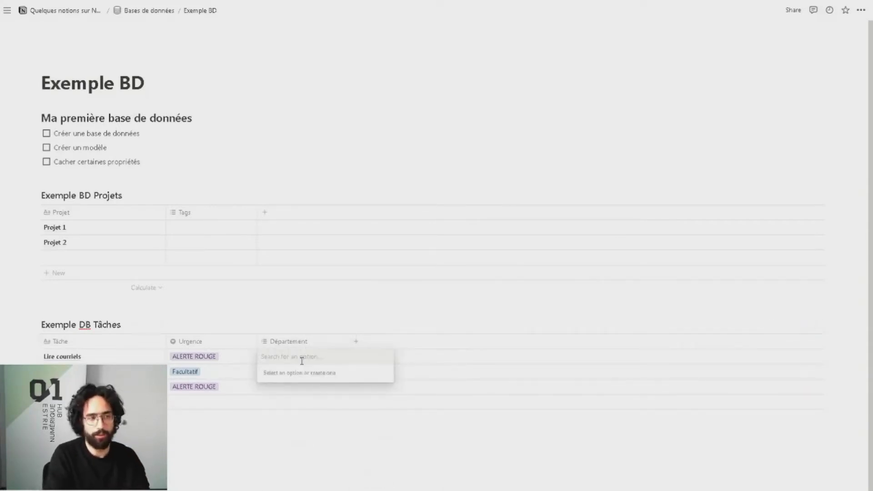
text(Tech)
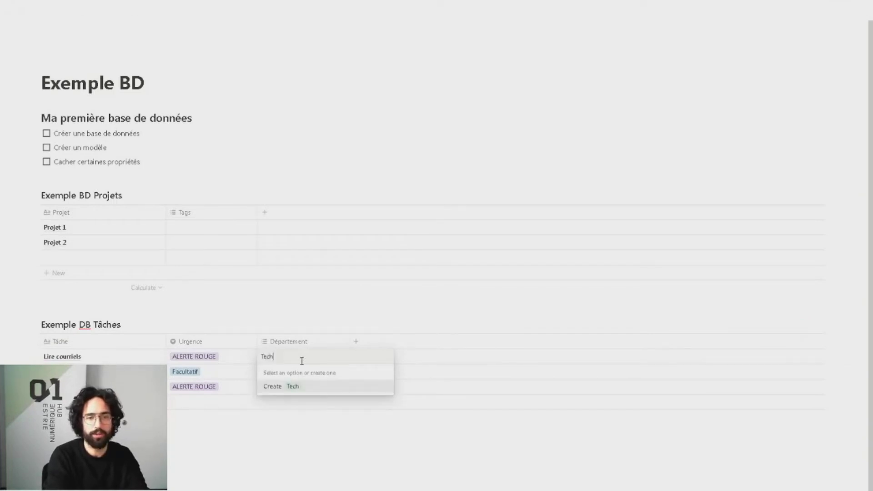
text(nor)
key(BackSpace)
text(t)
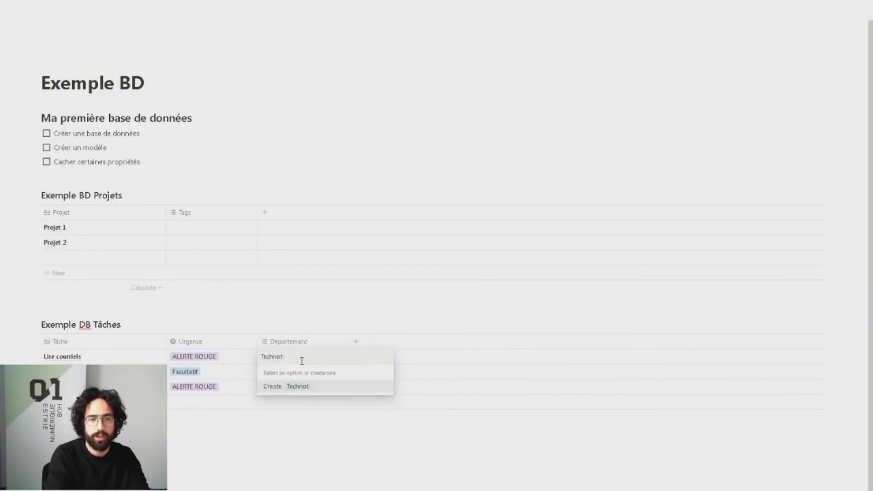
text(hérapie)
key(Return)
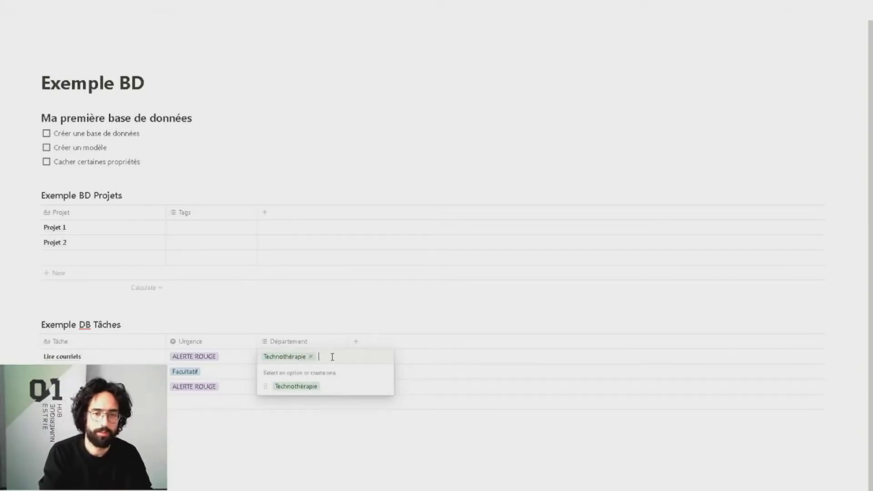
text(Communica)
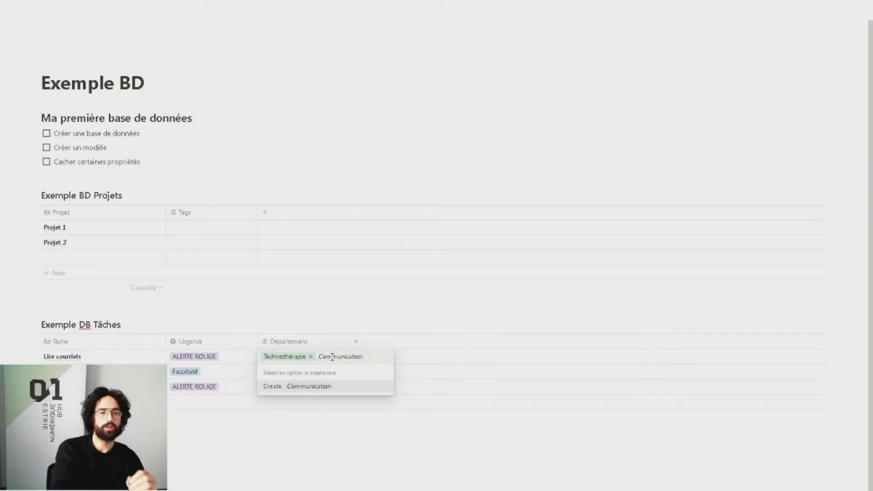
text(tio)
key(BackSpace)
key(BackSpace)
key(BackSpace)
key(BackSpace)
key(BackSpace)
key(BackSpace)
key(BackSpace)
key(BackSpace)
key(BackSpace)
key(BackSpace)
key(BackSpace)
key(BackSpace)
- Create a second Département option, "Studio", in the Lire courriels row
text(Studfi)
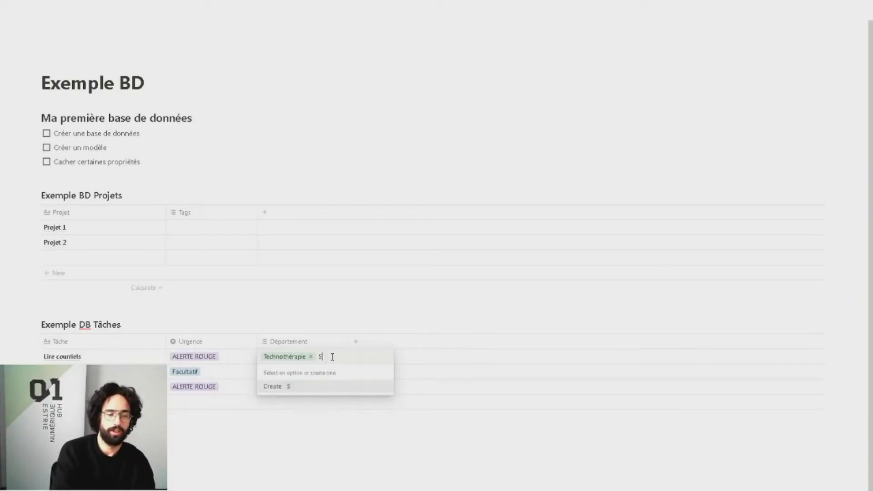
key(Return)
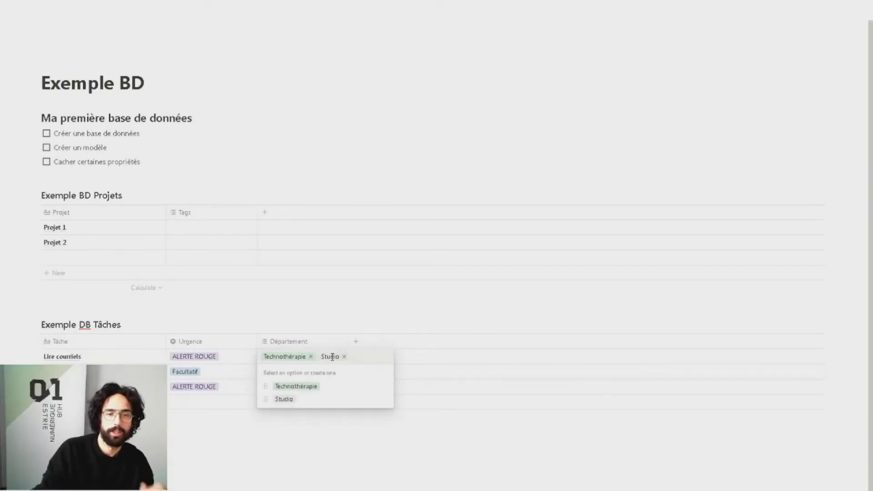
key(Escape)
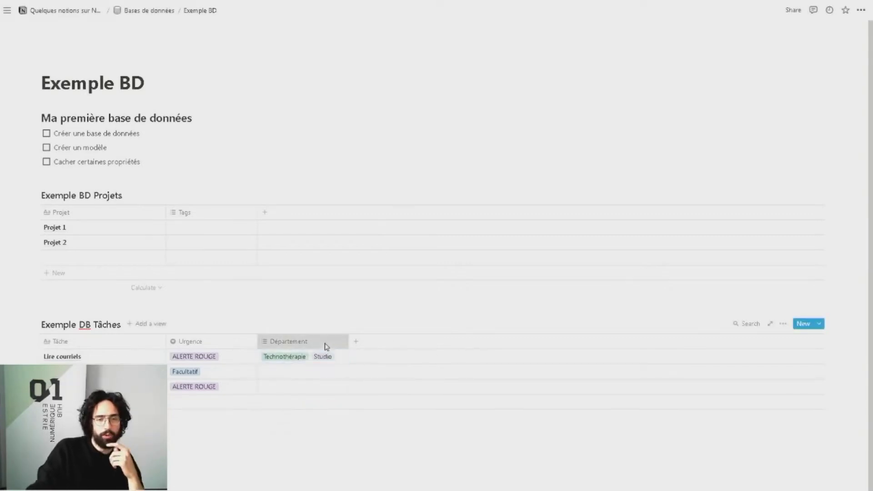
- Remove the Studio tag from the Lire courriels task's Département, keeping Technothérapie
click(326, 346)
key(Escape)
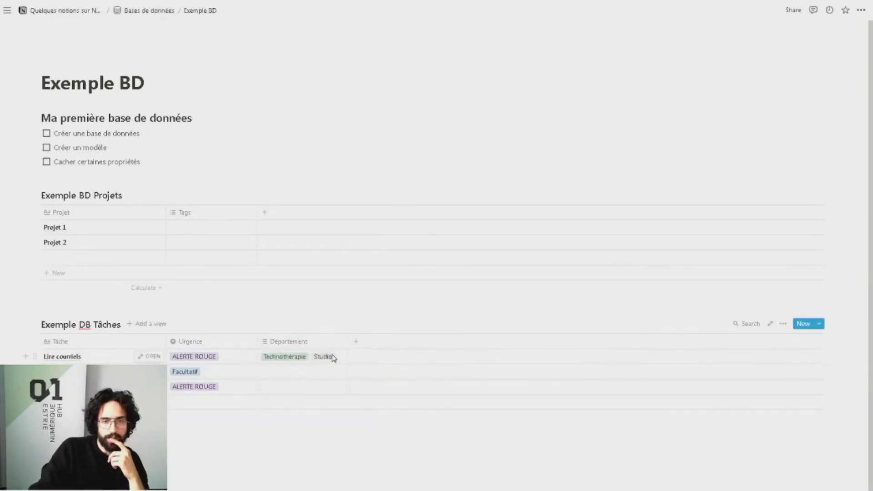
click(335, 356)
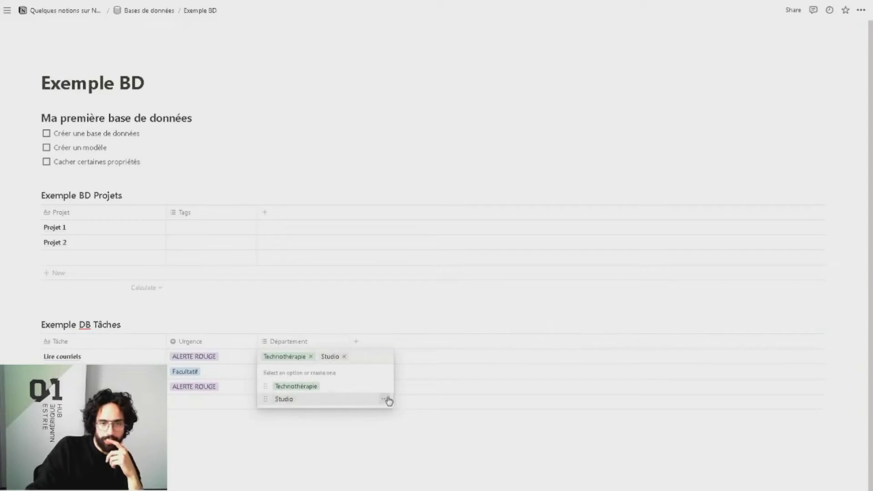
click(384, 399)
key(Escape)
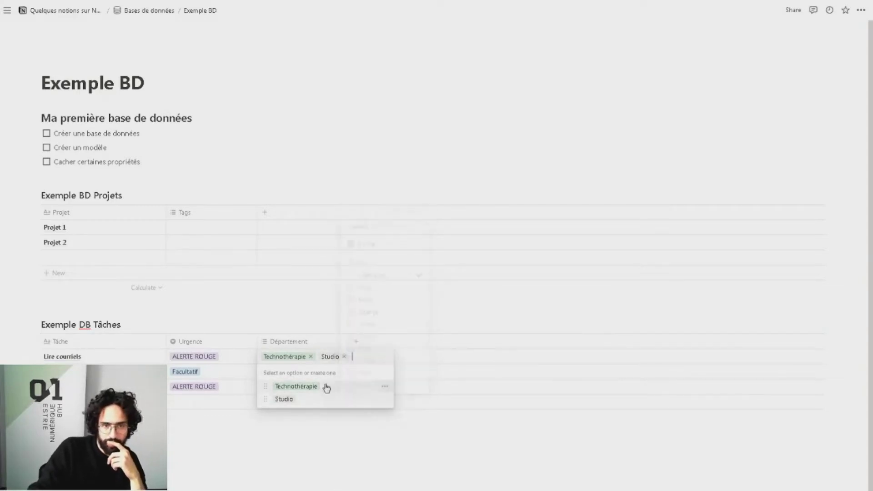
click(344, 357)
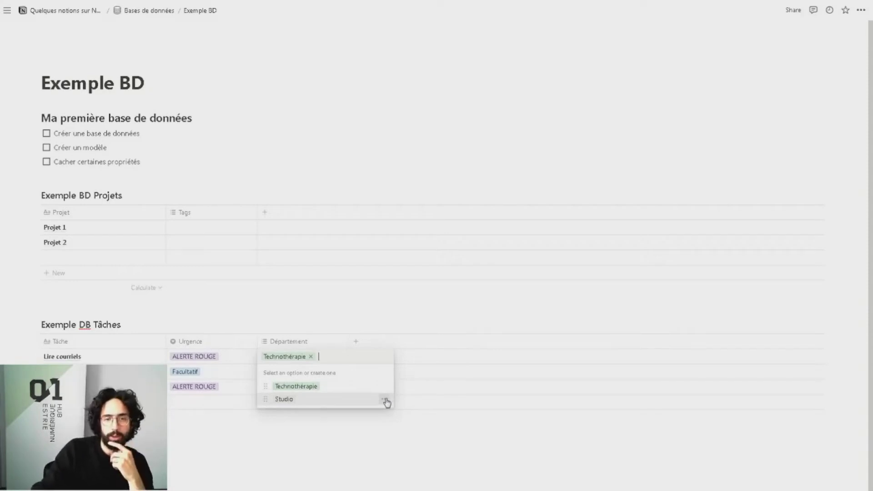
- Set the colour of the Studio option in Département to Yellow
click(384, 399)
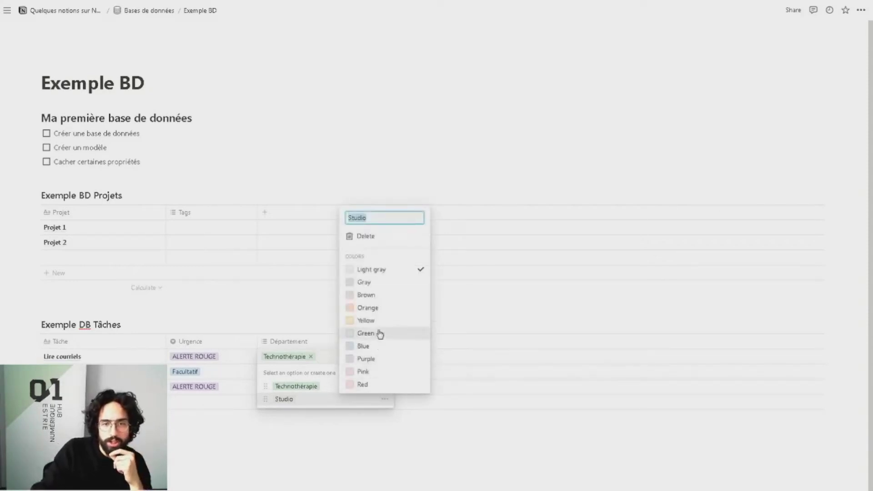
click(380, 326)
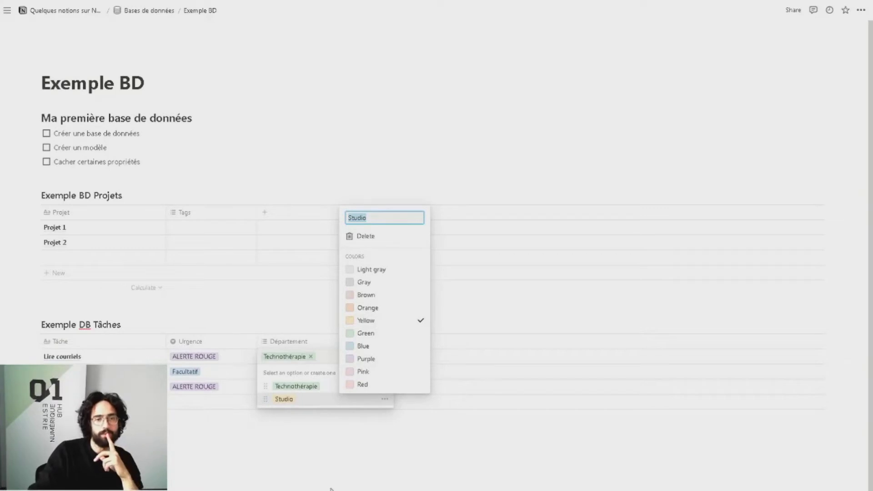
key(Escape)
key(Escape)
- Set the colour of the ALERTE ROUGE option in Urgence to Red
click(237, 355)
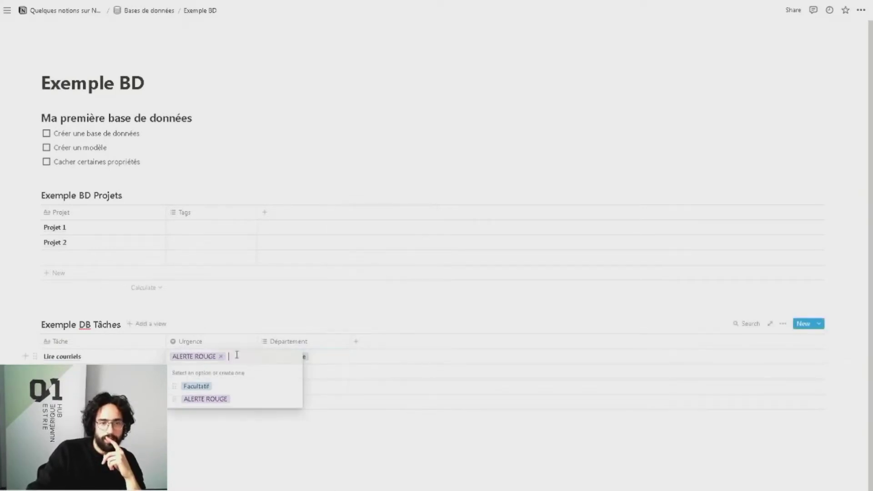
click(293, 399)
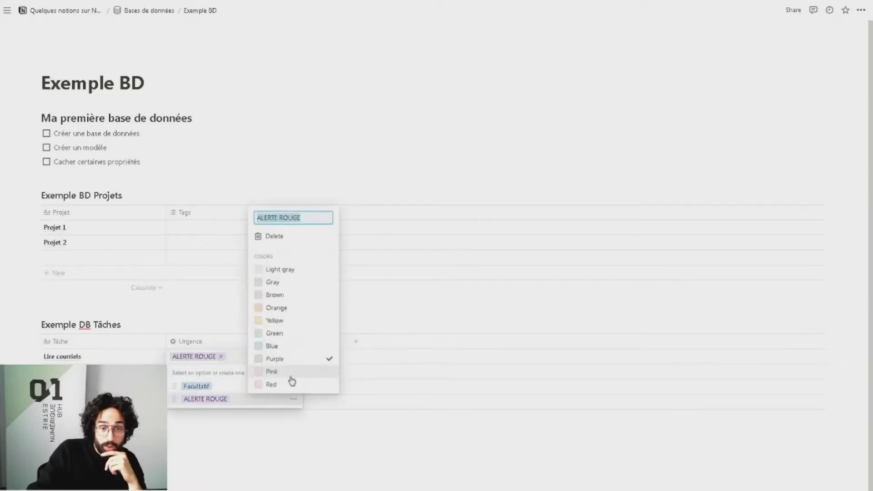
click(291, 384)
click(289, 434)
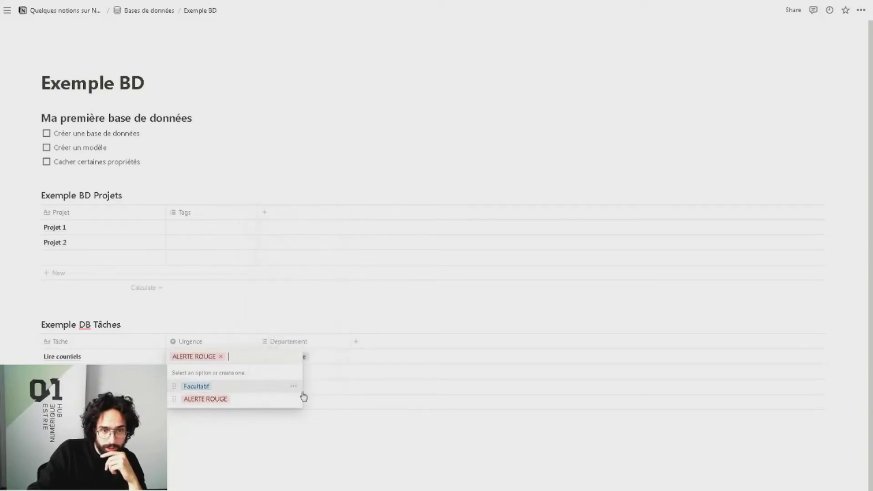
- Set the colour of the Facultatif option in Urgence to Light gray
click(293, 386)
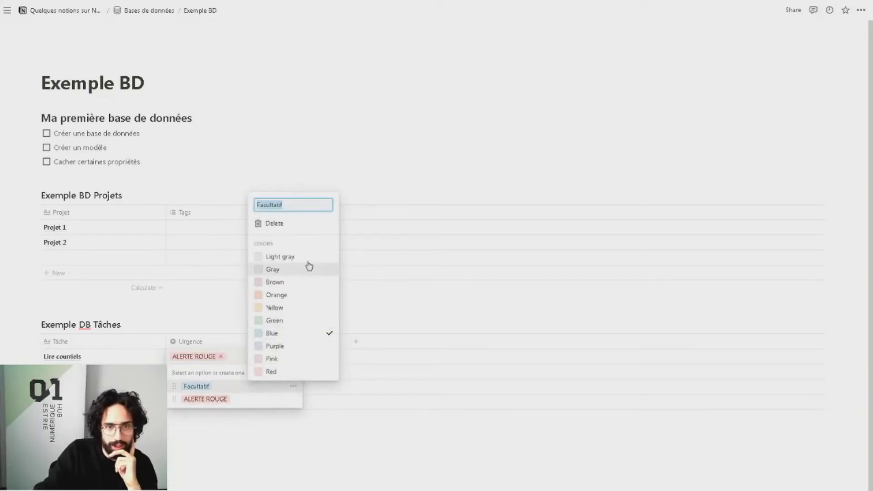
click(291, 256)
click(344, 467)
key(Escape)
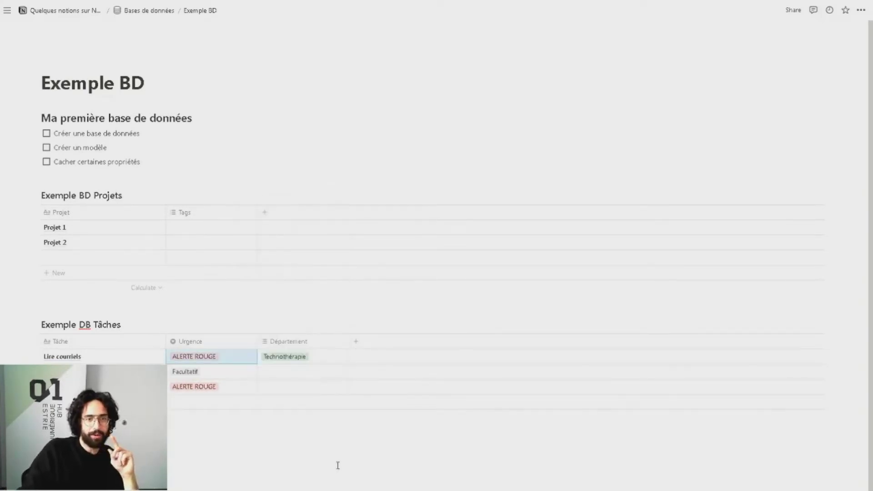
click(409, 455)
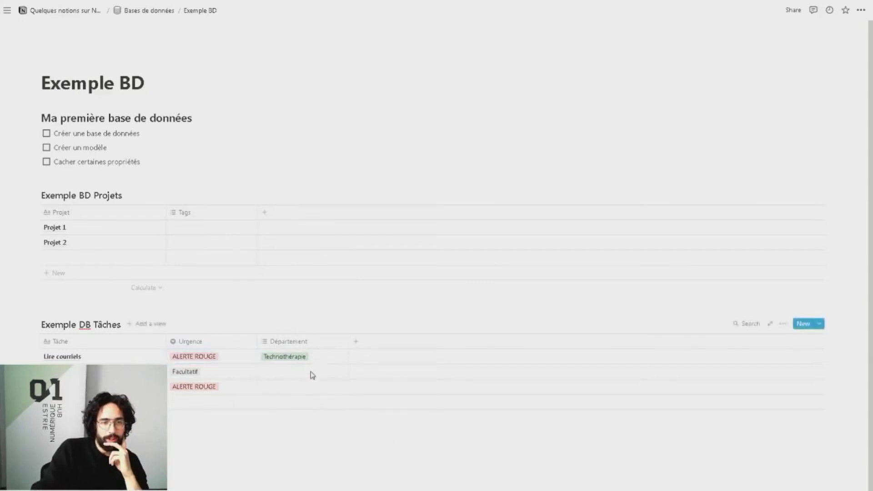
- Set the Département of the second task row to Technothérapie and of the third row to Studio
click(312, 375)
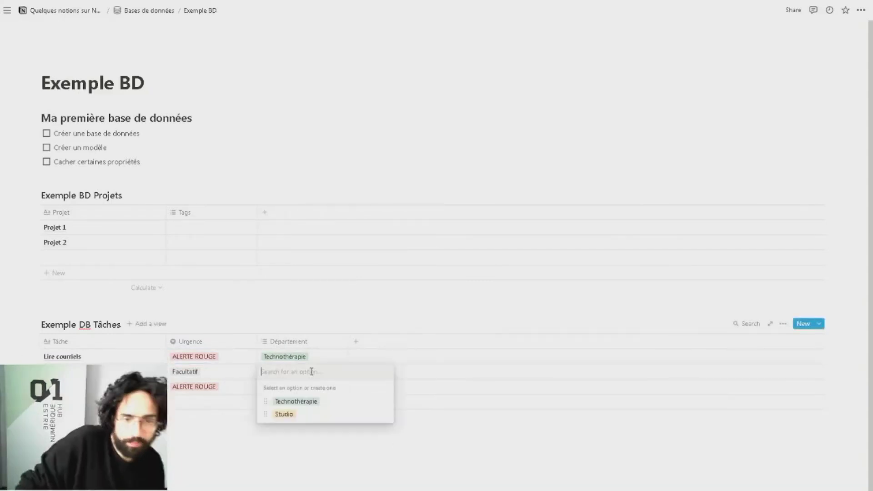
click(314, 400)
key(Escape)
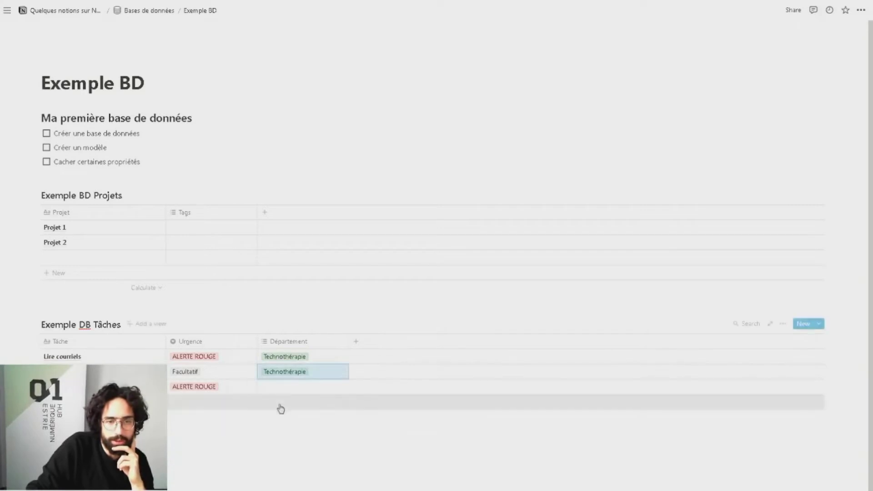
click(287, 386)
click(317, 432)
key(Escape)
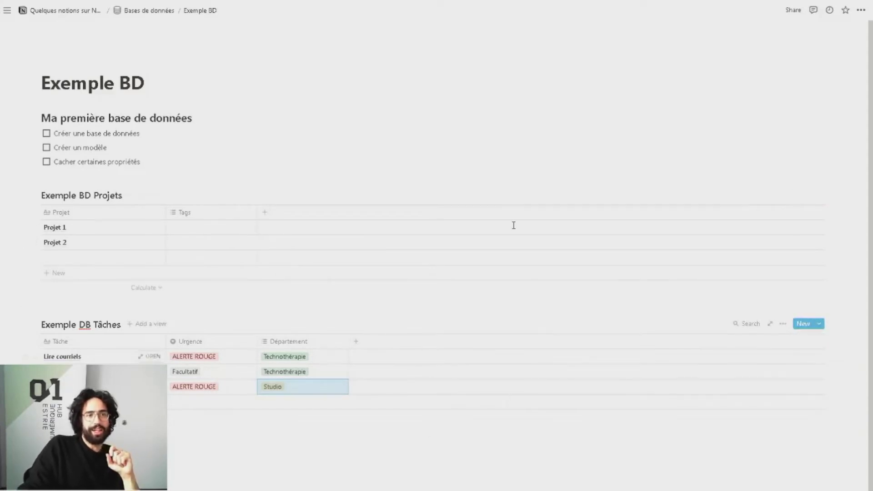
- Add a Relation column to the Exemple DB Tâches table and link it to the Exemple DB Projets database
click(357, 343)
mouse_move(420, 394)
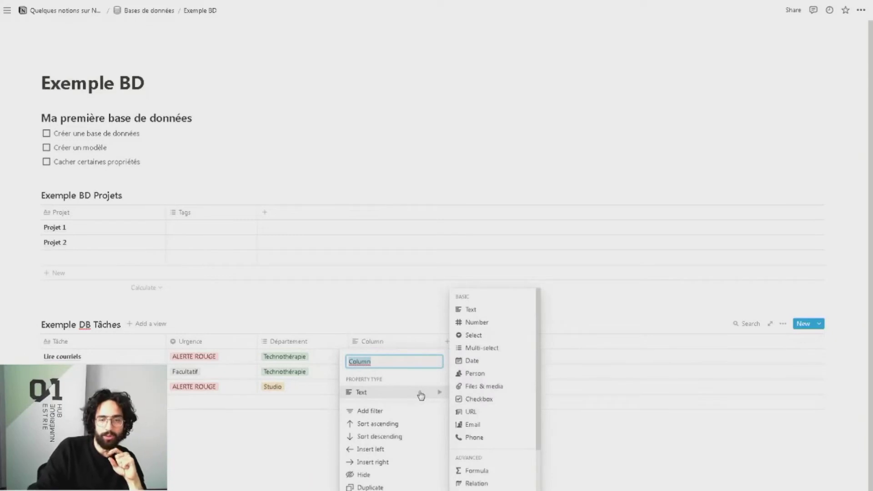
scroll(474, 414, down, 2)
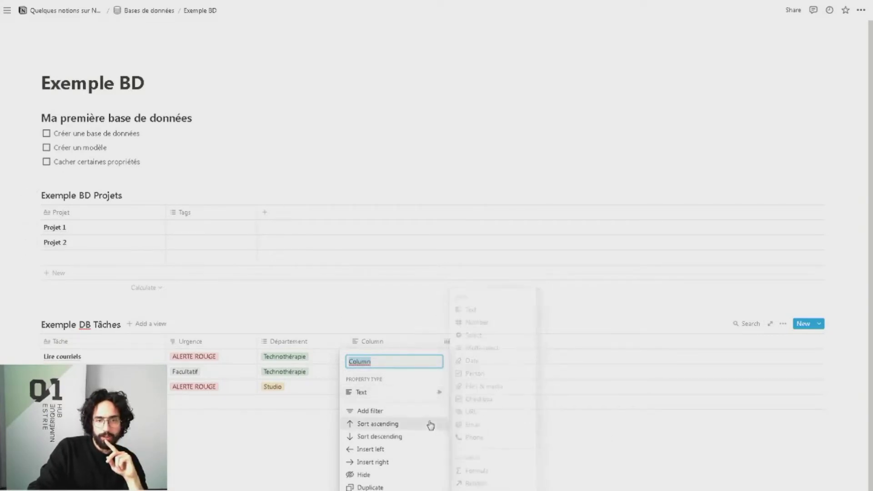
scroll(528, 424, down, 2)
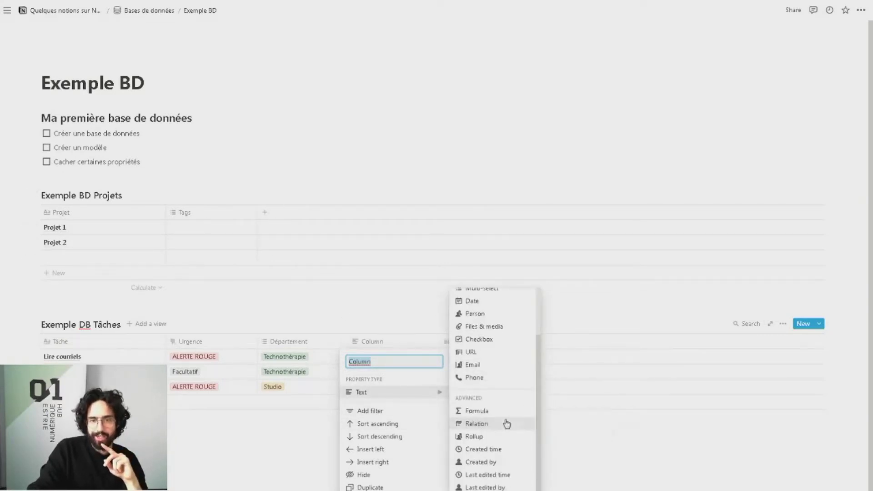
click(506, 424)
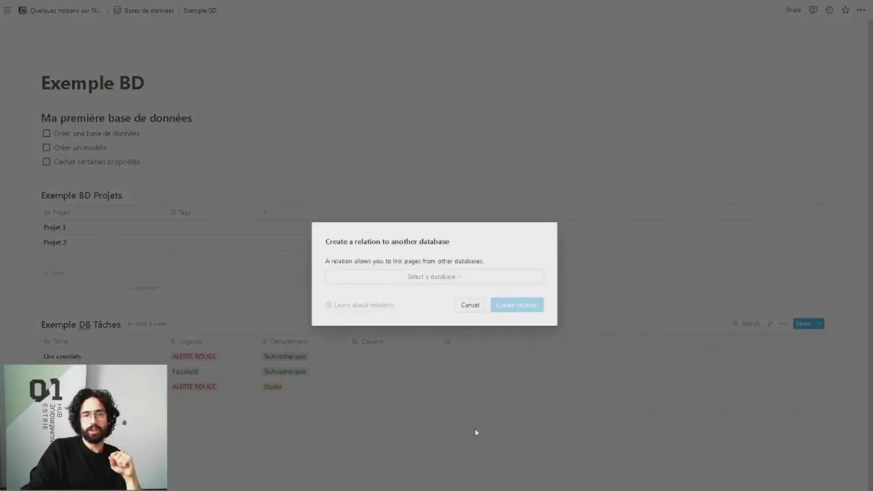
click(436, 277)
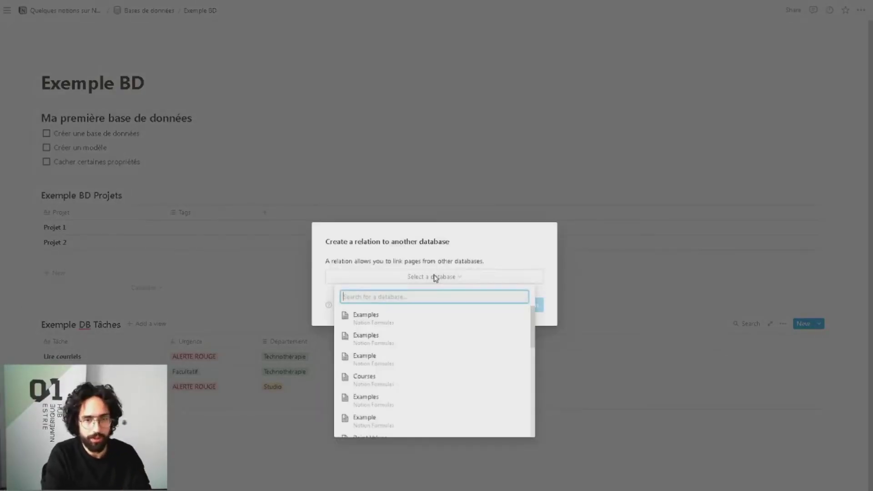
text(Exemple DB)
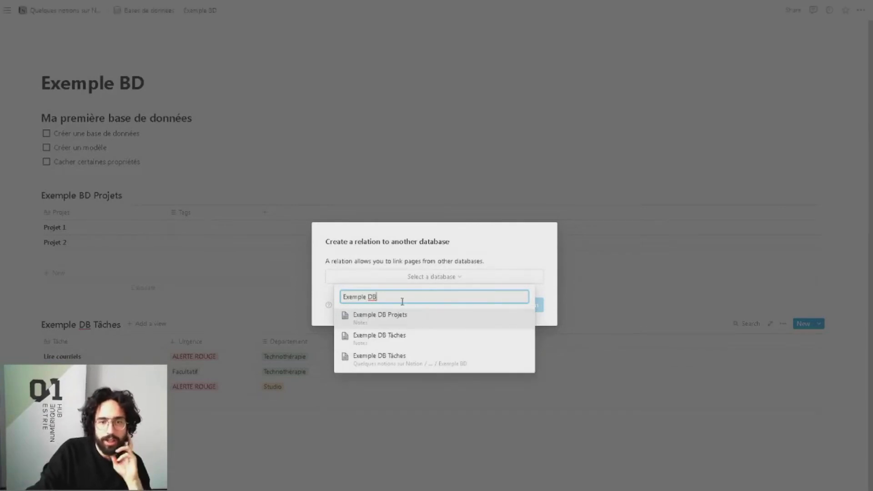
click(421, 322)
click(513, 305)
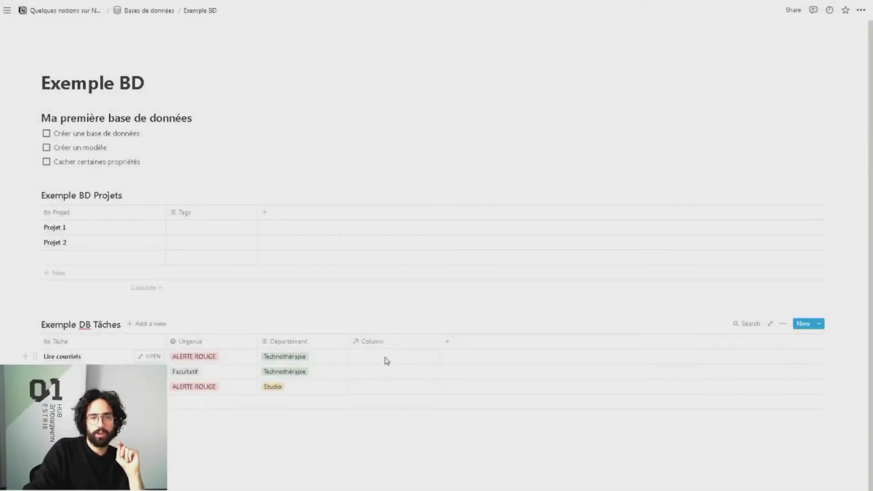
- Open the relation cell of the Lire courriels task for choosing a linked project
click(387, 360)
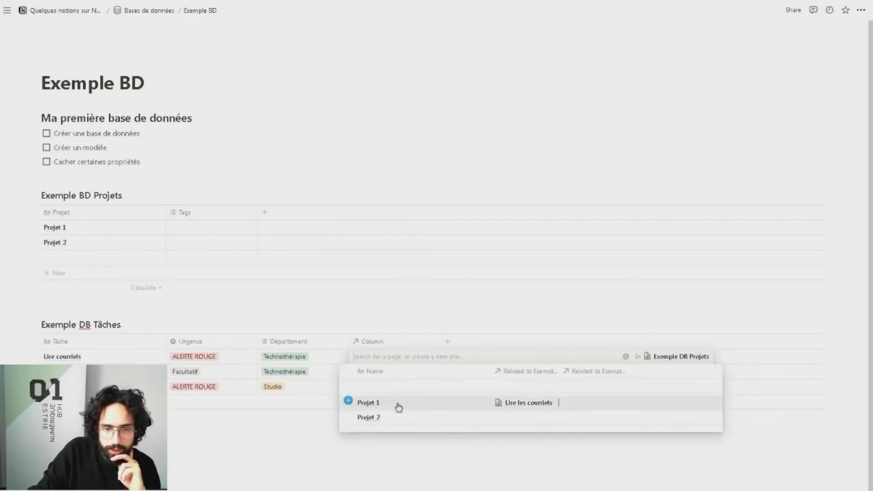
- Link the Lire courriels task to Projet 1 through the existing relation column
click(206, 430)
click(392, 361)
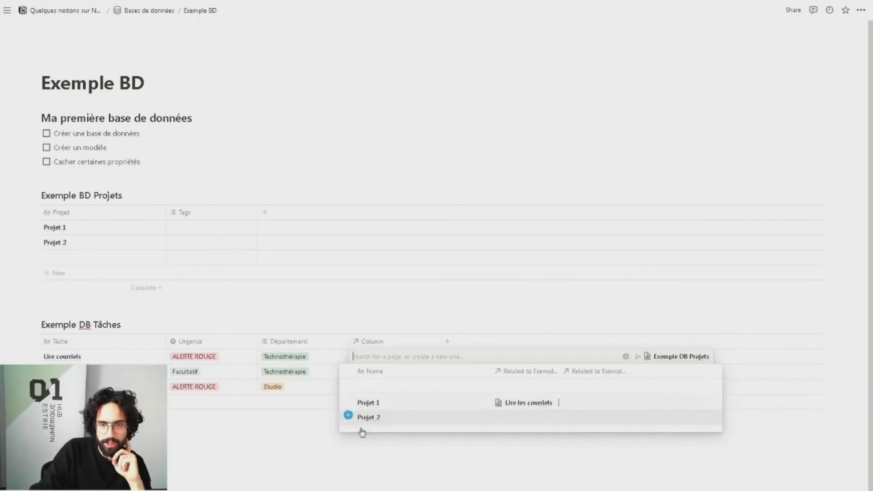
click(395, 406)
click(390, 462)
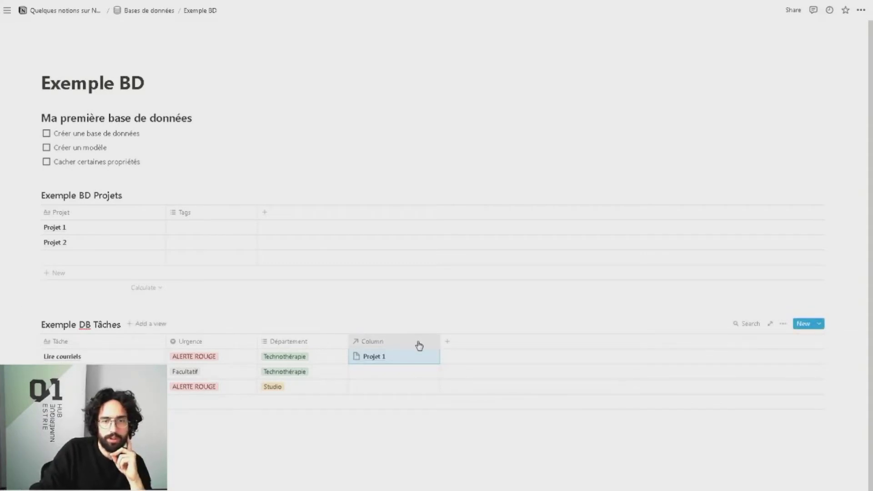
- Reset the relation column of Exemple DB Tâches as a relation to the Exemple BD Projets database
click(403, 341)
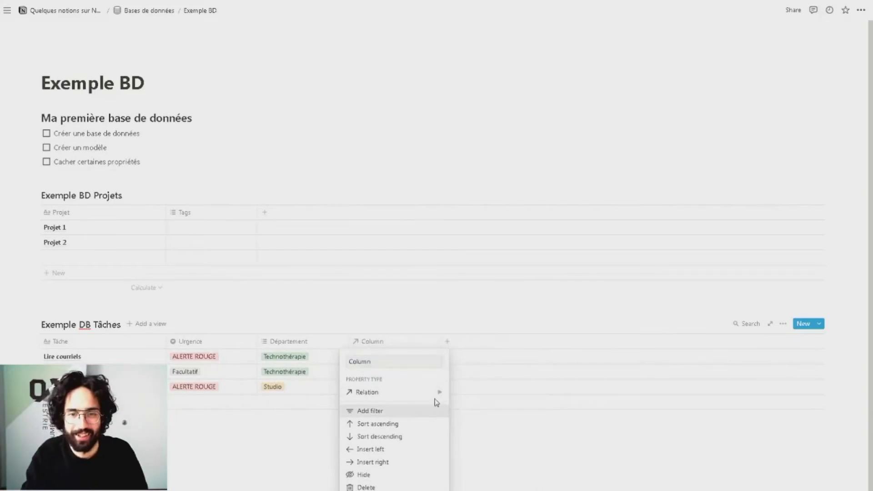
mouse_move(437, 394)
click(510, 482)
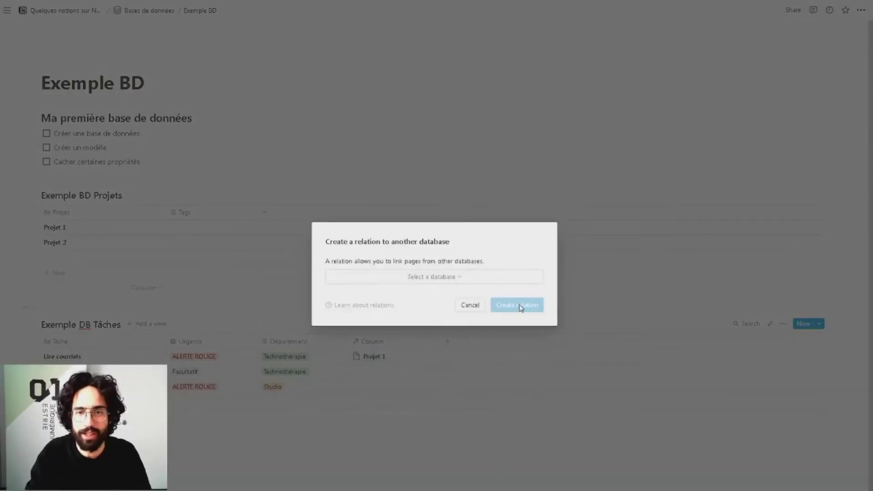
click(484, 283)
text(Exem)
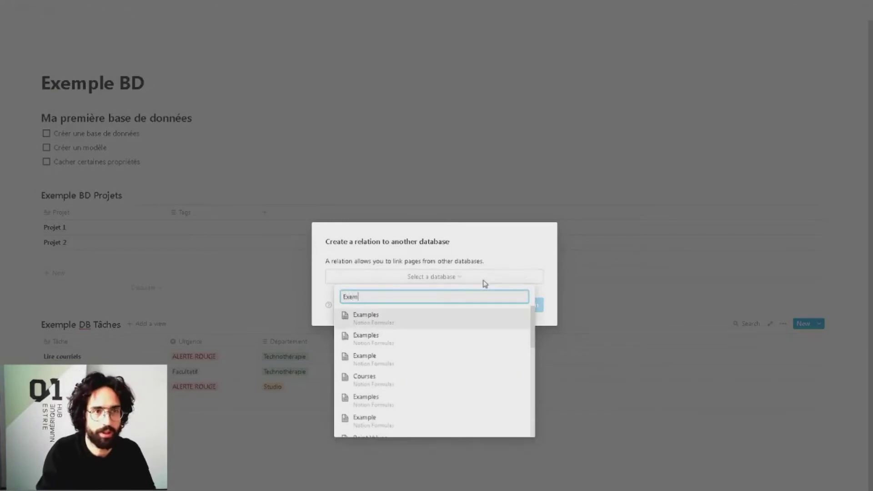
text(ple BD)
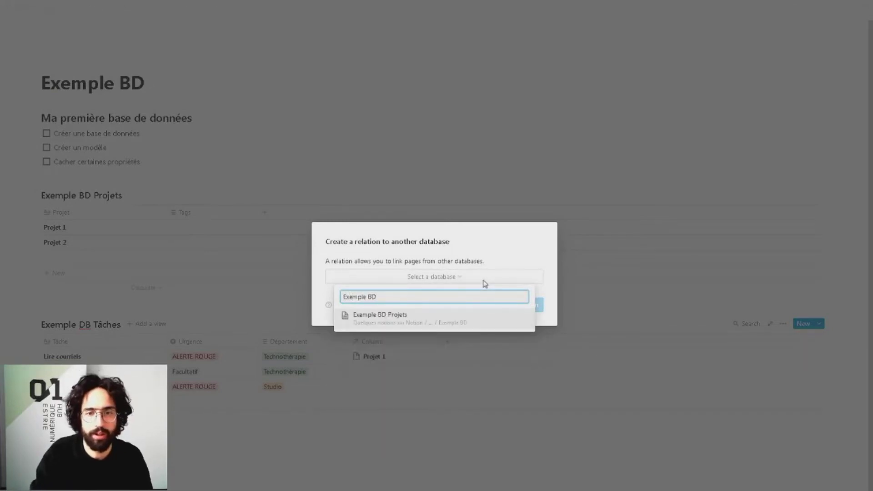
click(382, 321)
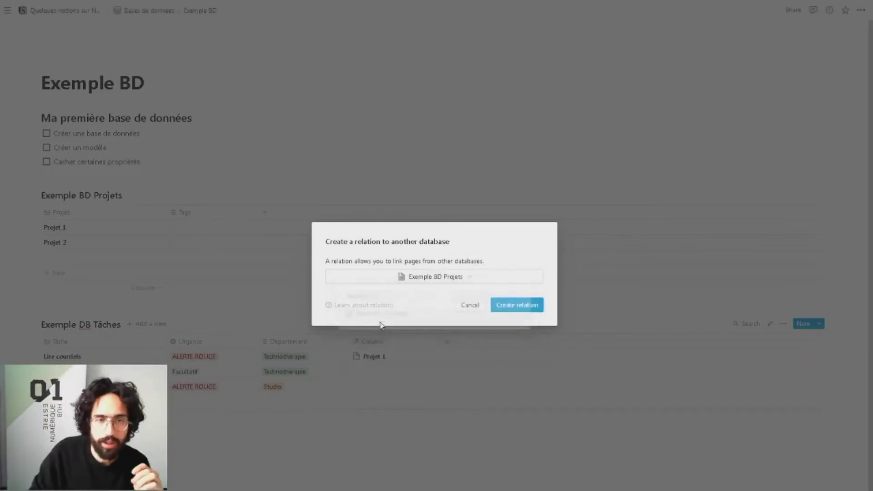
click(512, 311)
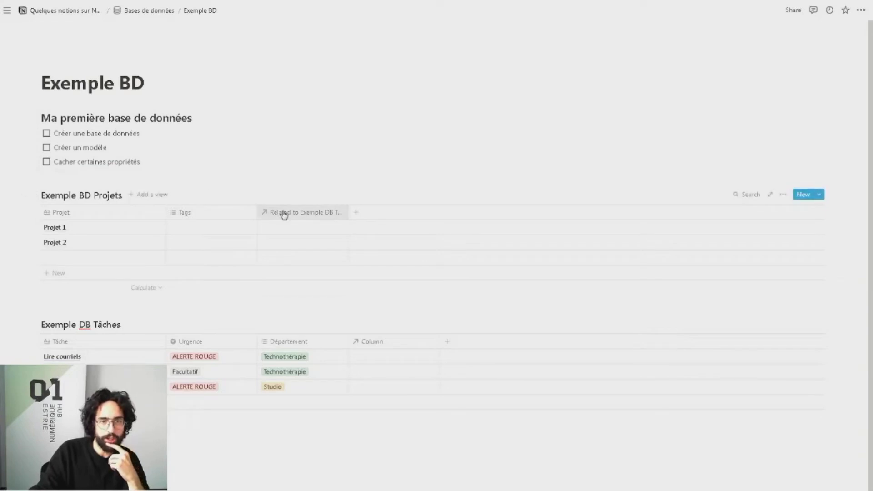
- Rename the relation column in Exemple BD Projets as Tâches and the one in Exemple DB Tâches as Projets
click(301, 217)
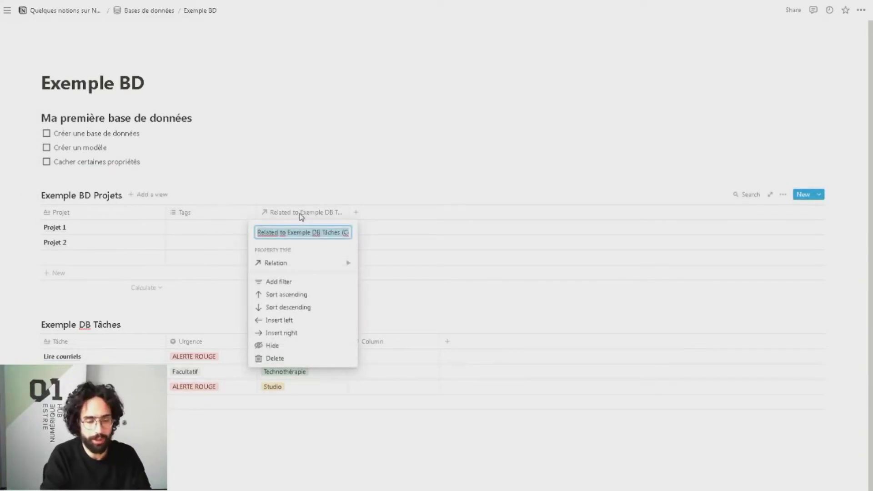
text(Tâches)
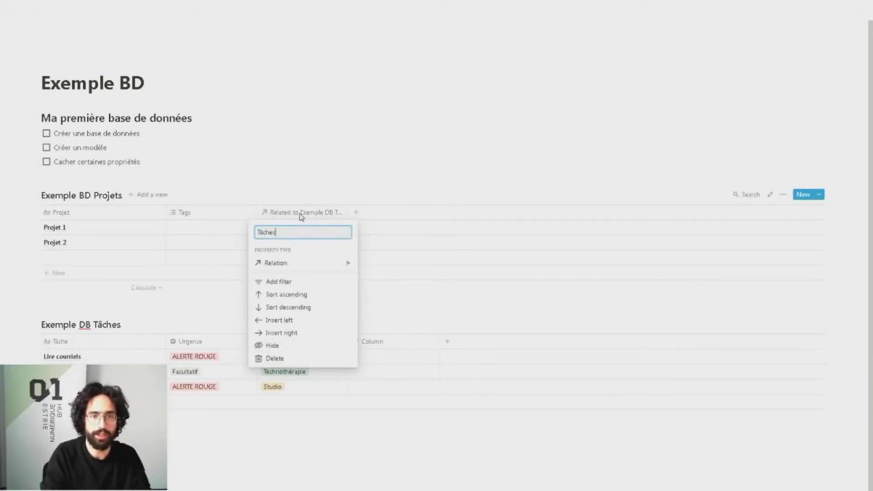
key(Return)
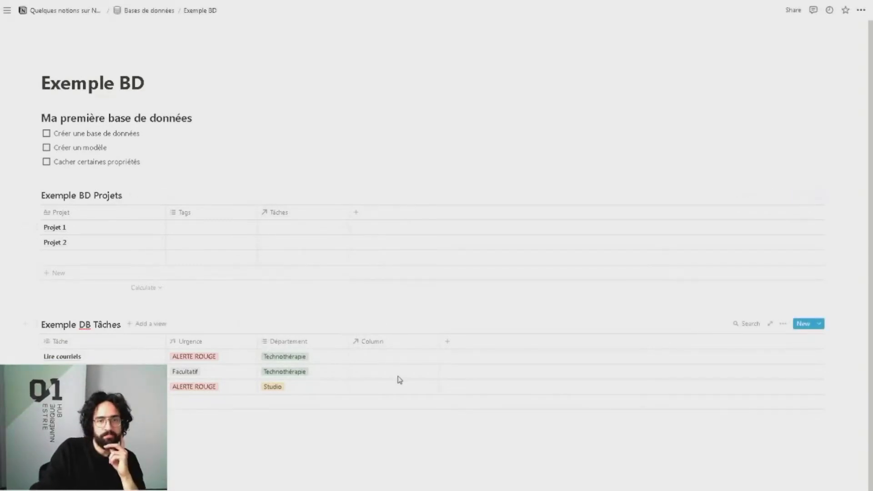
click(389, 347)
text(Projets)
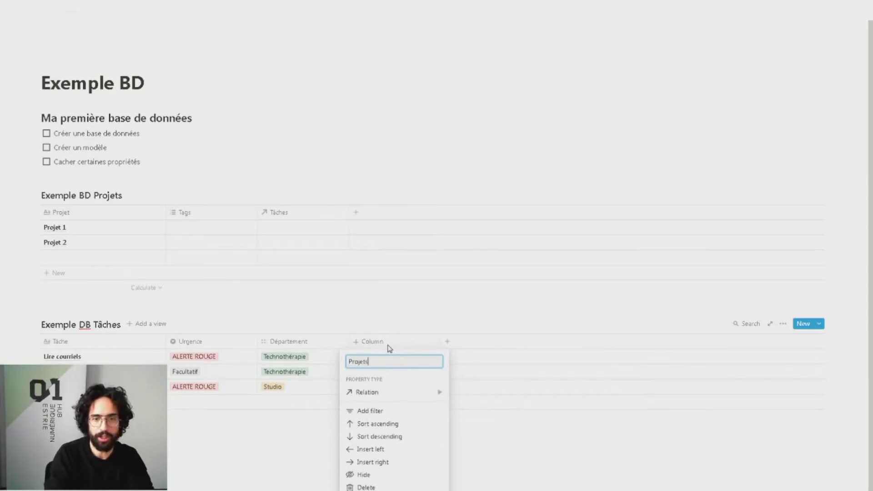
key(Return)
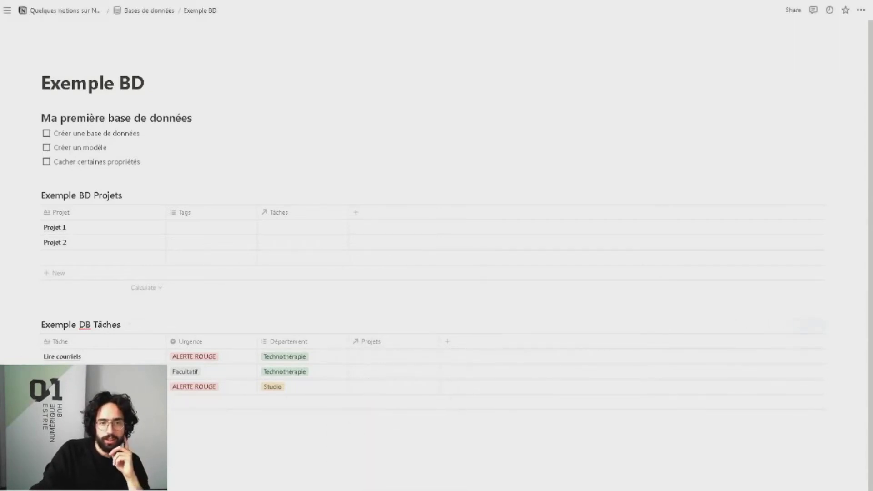
- Link the Lire courriels task to Projet 1 and widen the Tâches column in Exemple BD Projets
click(368, 359)
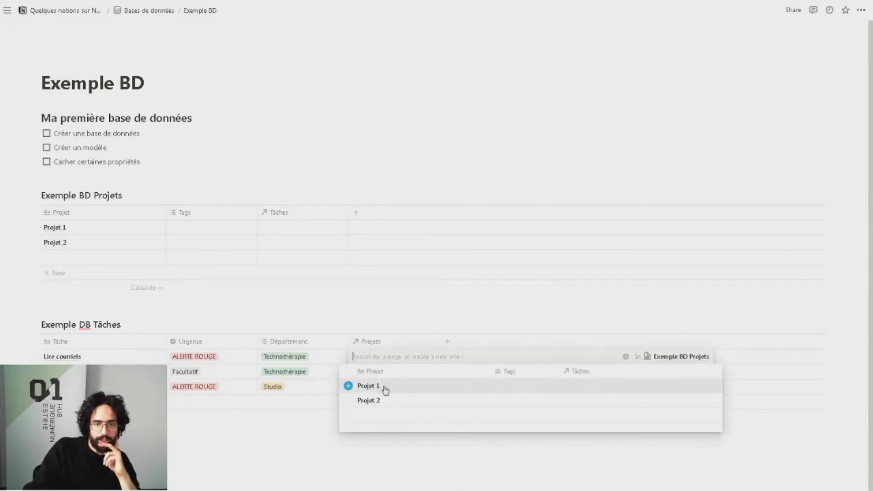
click(384, 388)
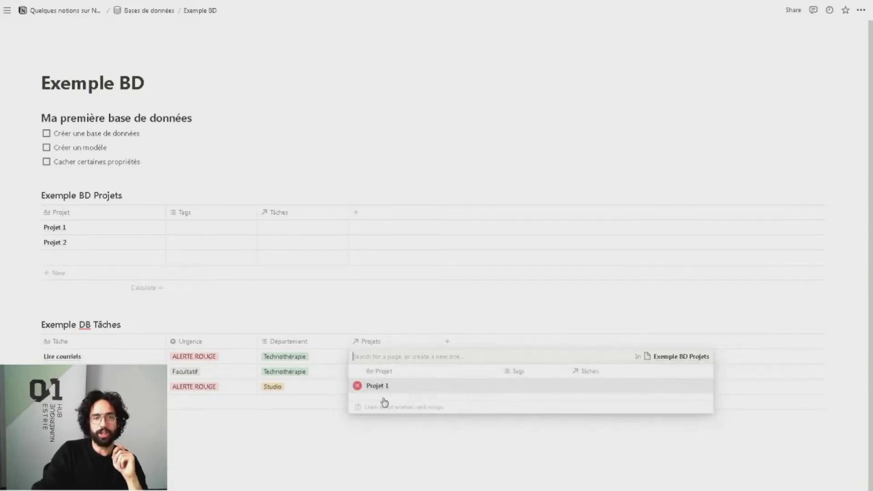
click(376, 481)
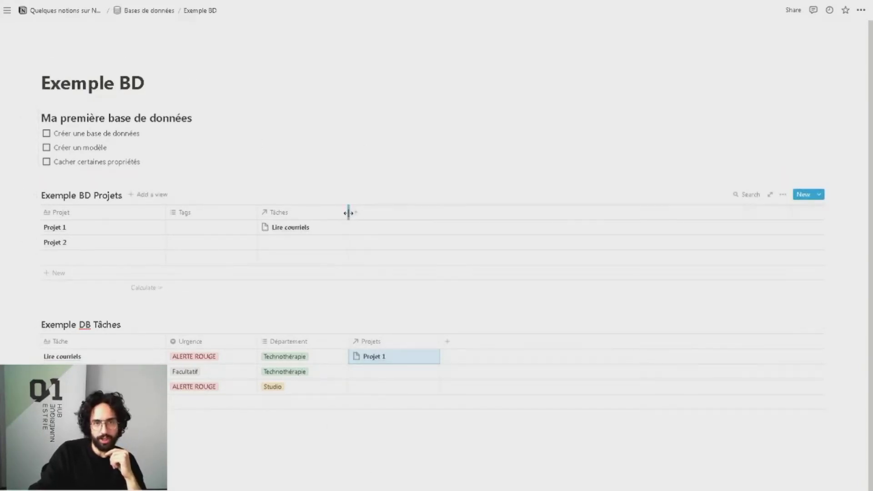
drag(517, 213, 588, 214)
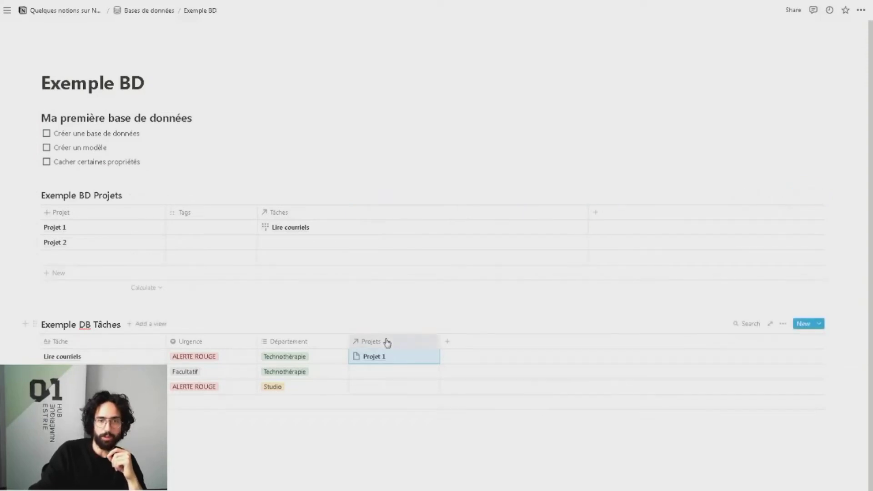
- Link the Répondre aux courriels task to Projet 1 and Se présenter au bureau to Projet 2
click(388, 373)
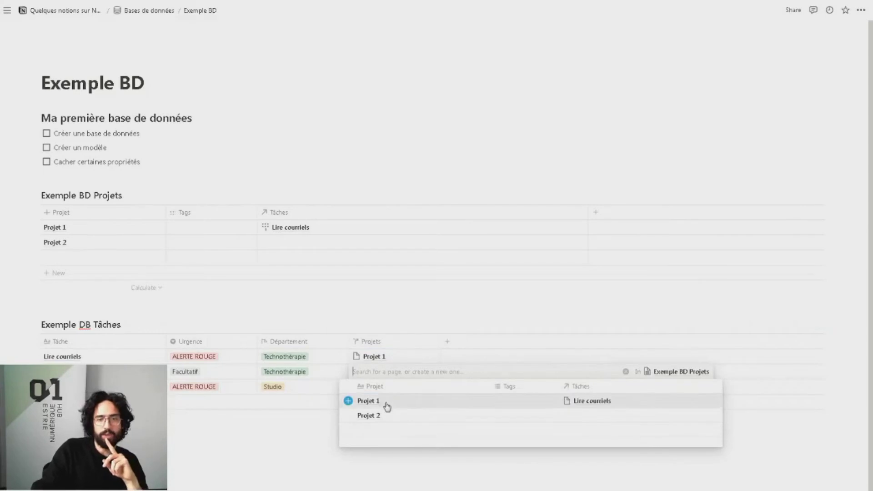
click(387, 405)
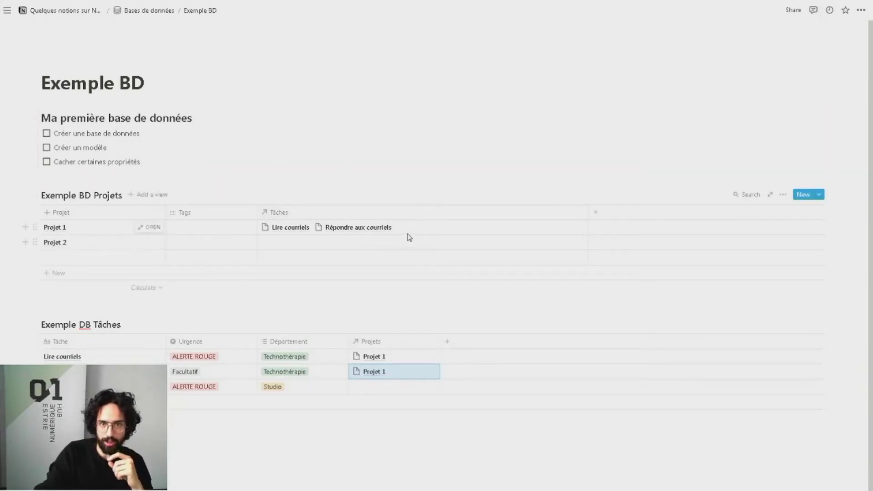
click(383, 388)
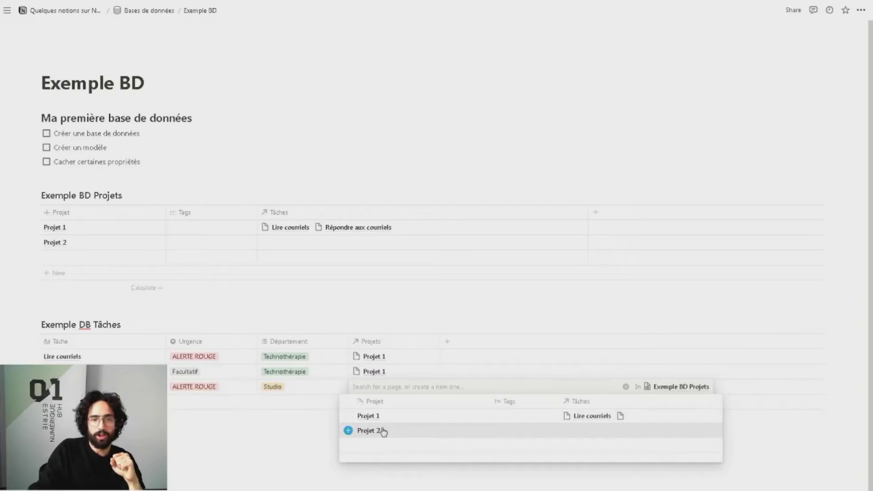
click(383, 431)
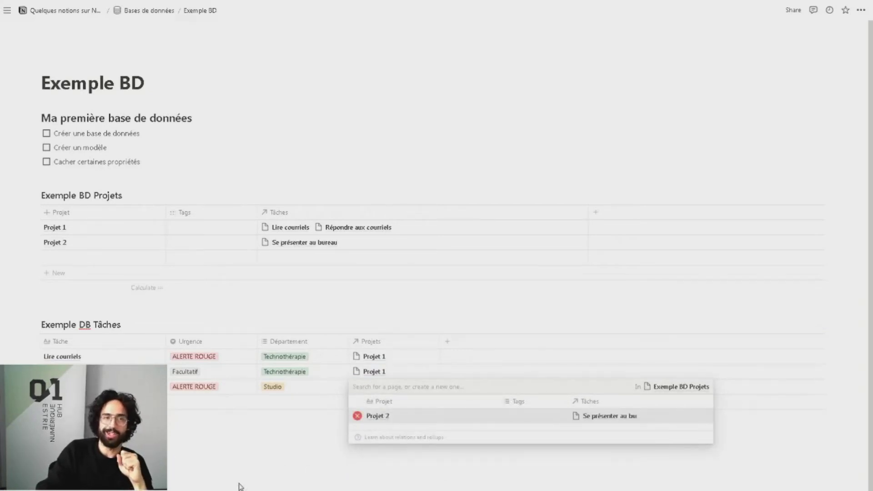
key(Escape)
click(210, 230)
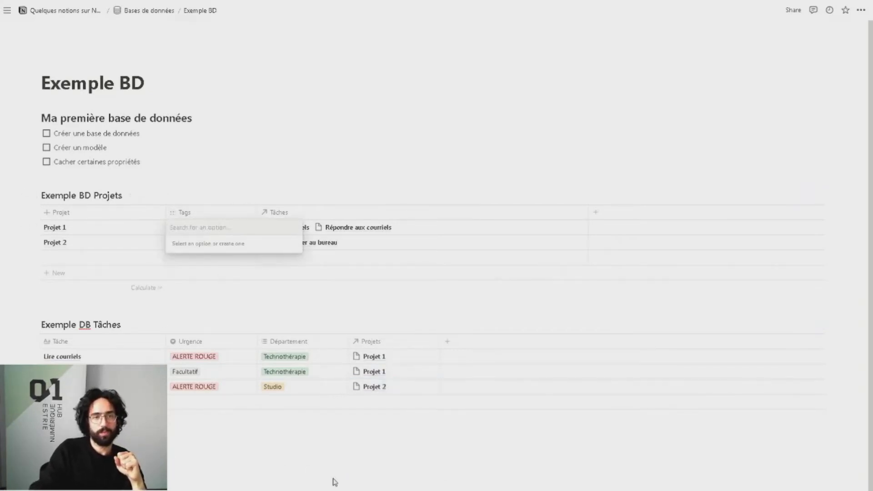
key(Escape)
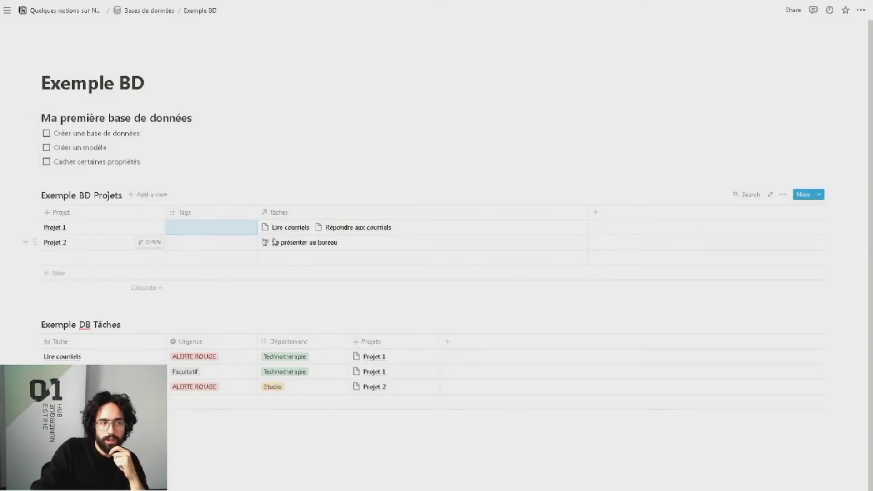
- Add a Checkbox column named Terminé to the Exemple DB Tâches table
scroll(327, 318, down, 1)
scroll(337, 322, up, 1)
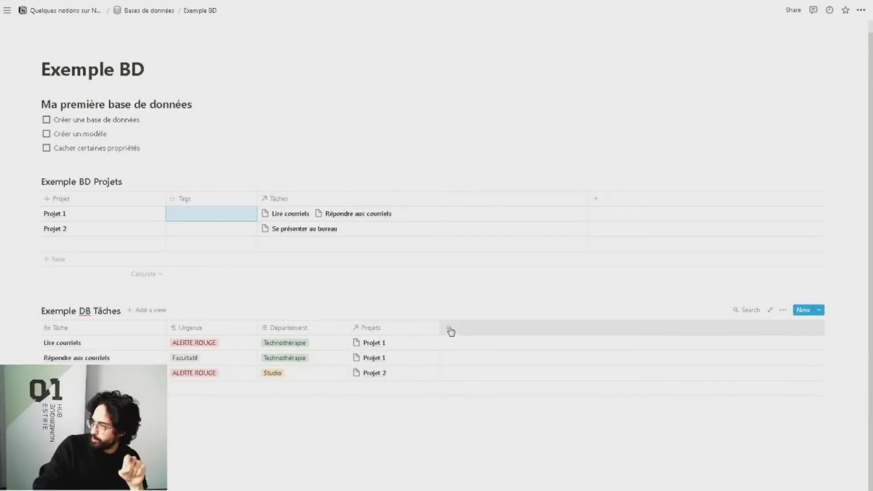
click(451, 332)
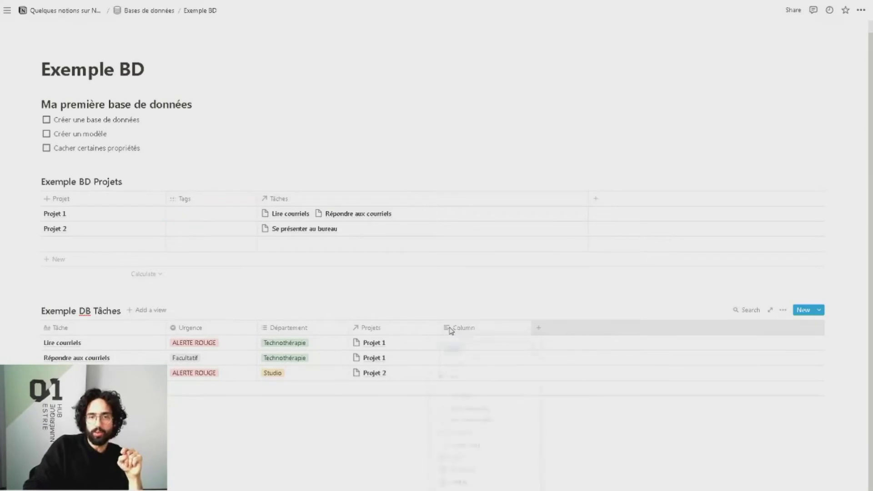
mouse_move(496, 378)
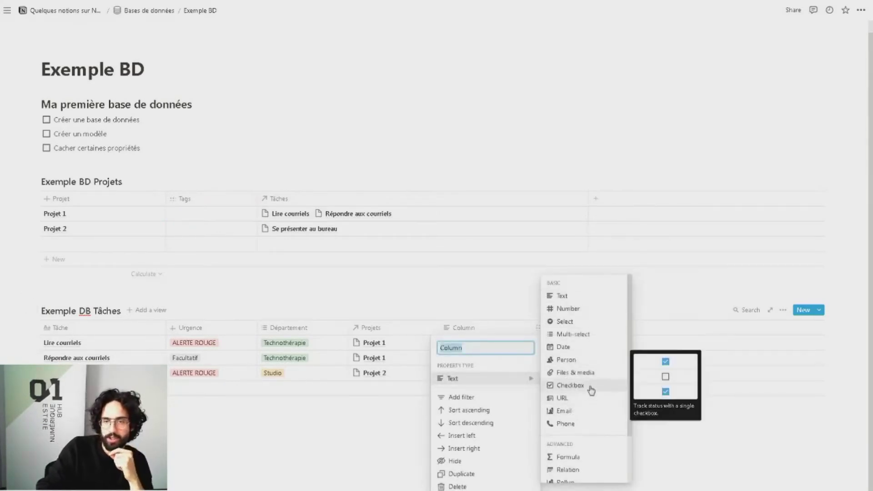
click(570, 385)
click(488, 328)
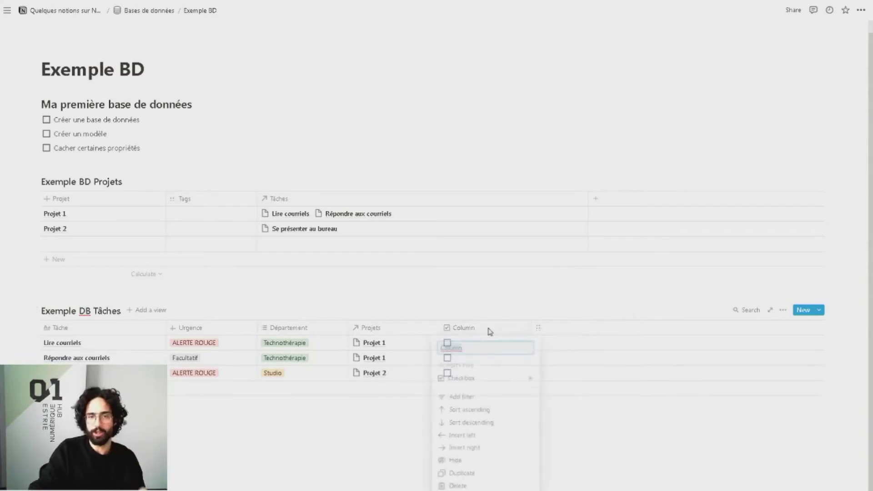
text(Ter)
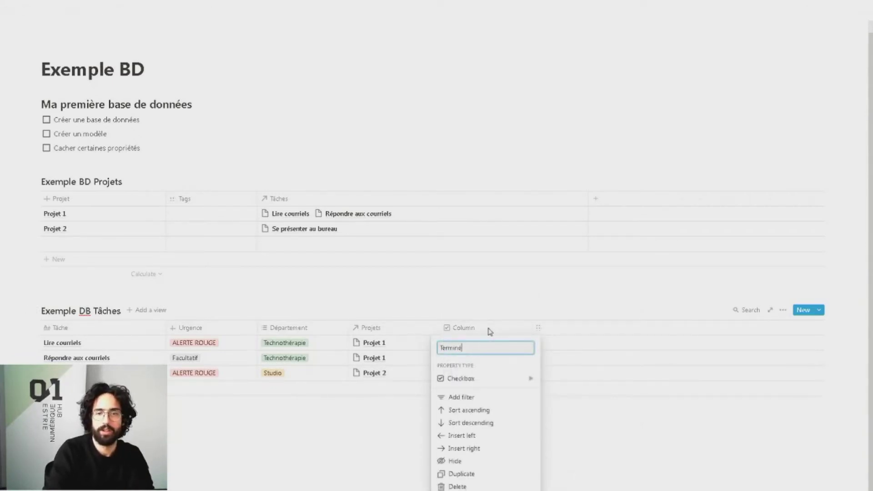
text(miné)
key(Return)
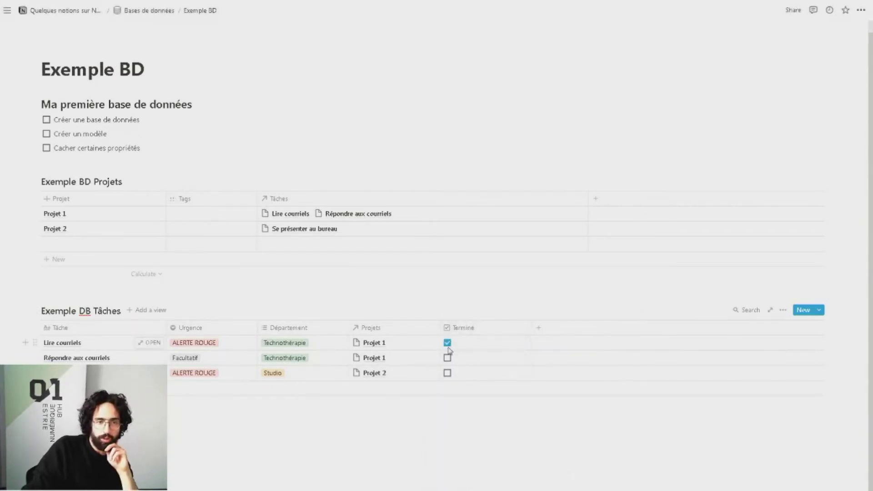
- Move the Terminé column to the front of the tasks table and try the Lire courriels checkbox on and off
click(447, 344)
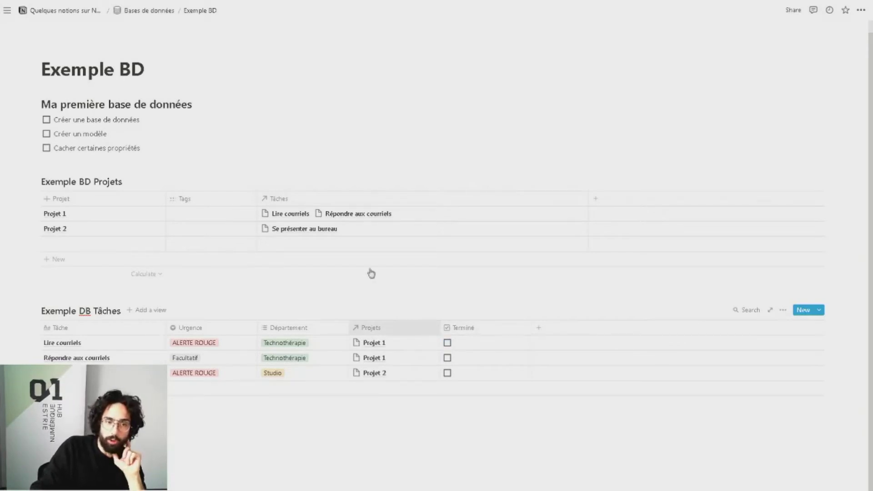
drag(471, 334, 131, 331)
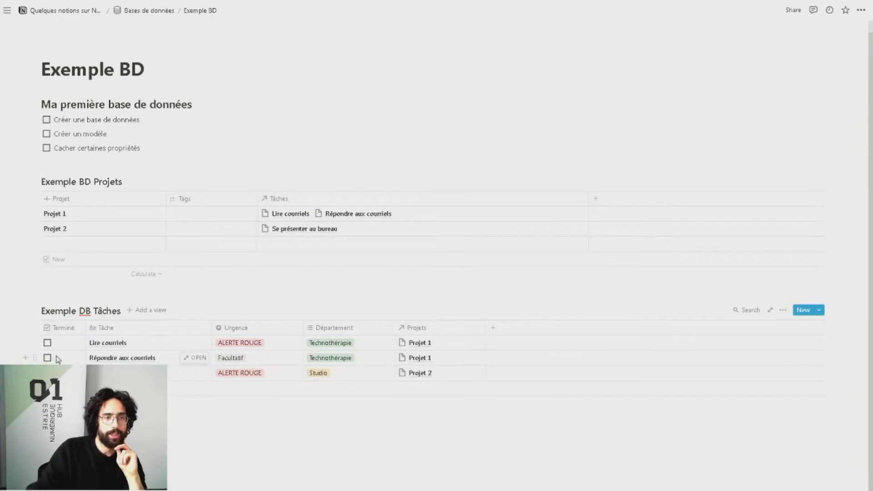
click(48, 343)
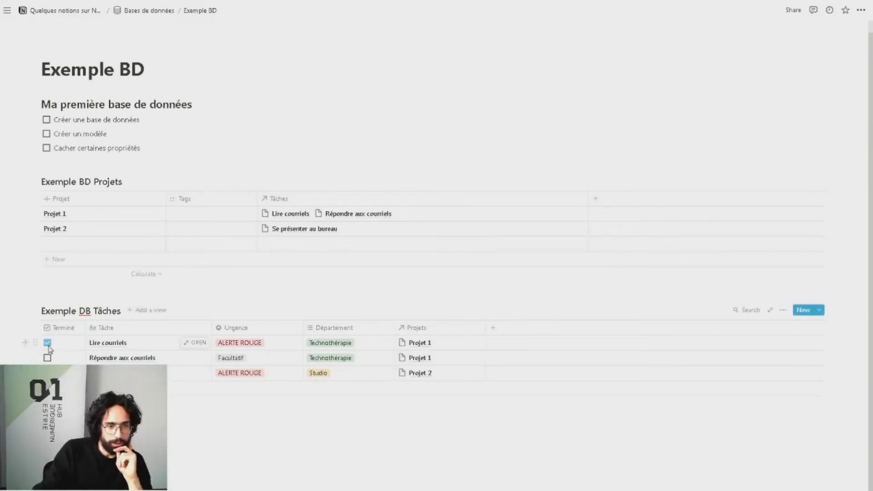
click(48, 343)
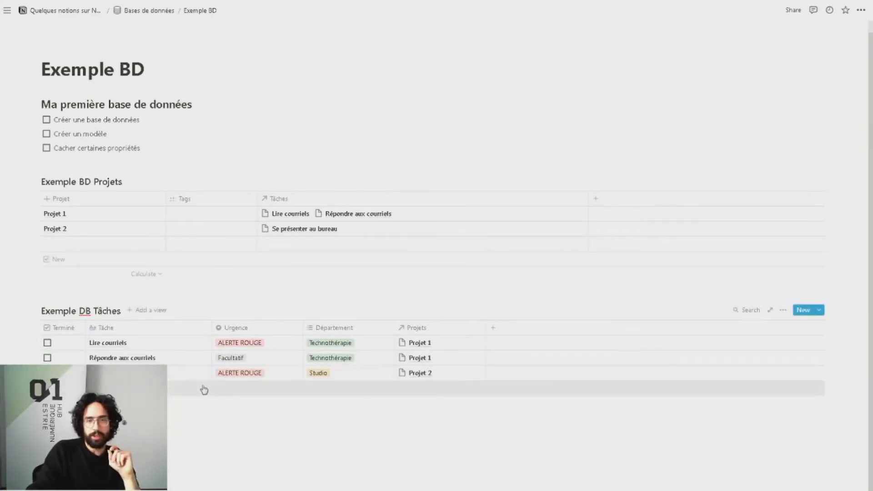
- Add a Person column to the Exemple DB Tâches table and assign the first listed person to Lire courriels
click(495, 335)
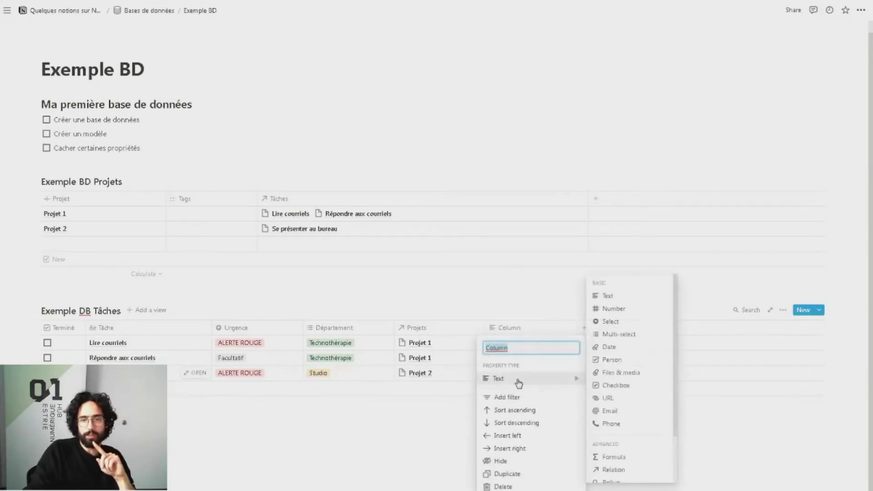
mouse_move(552, 380)
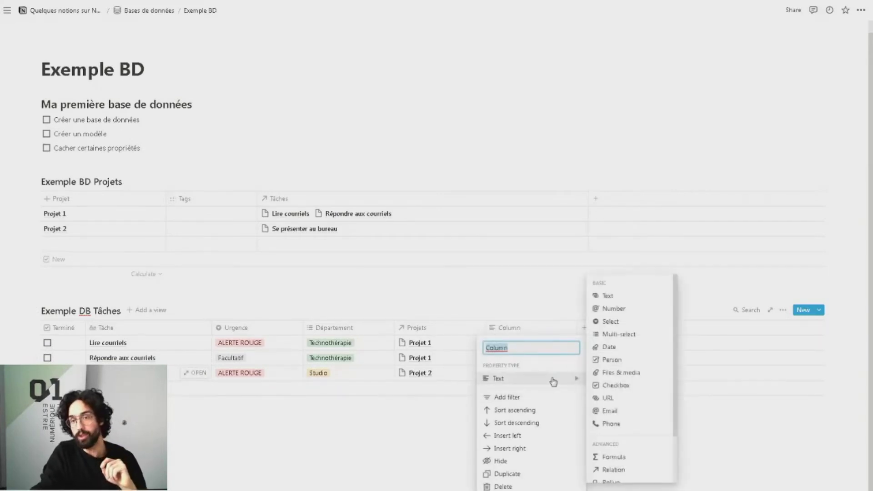
click(632, 365)
click(534, 344)
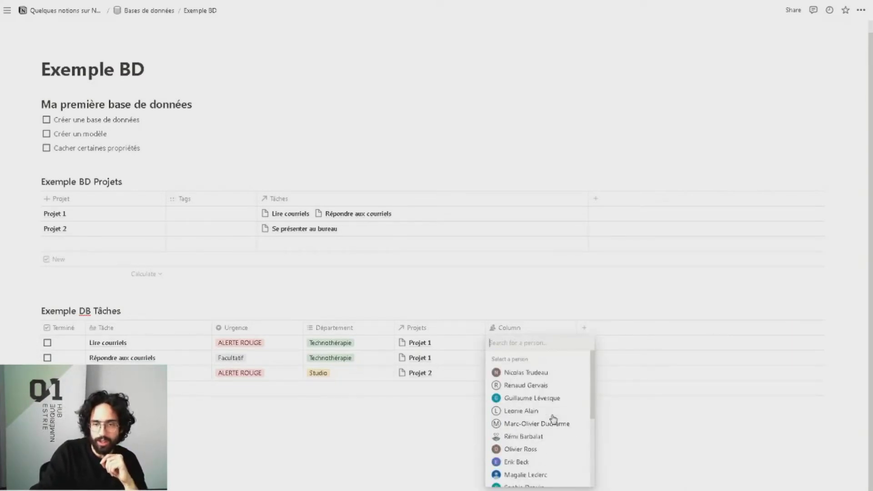
click(536, 377)
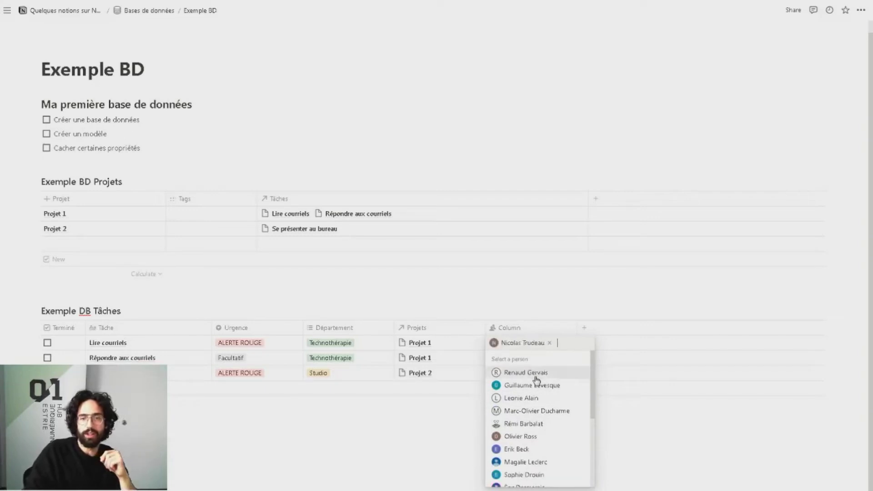
click(420, 462)
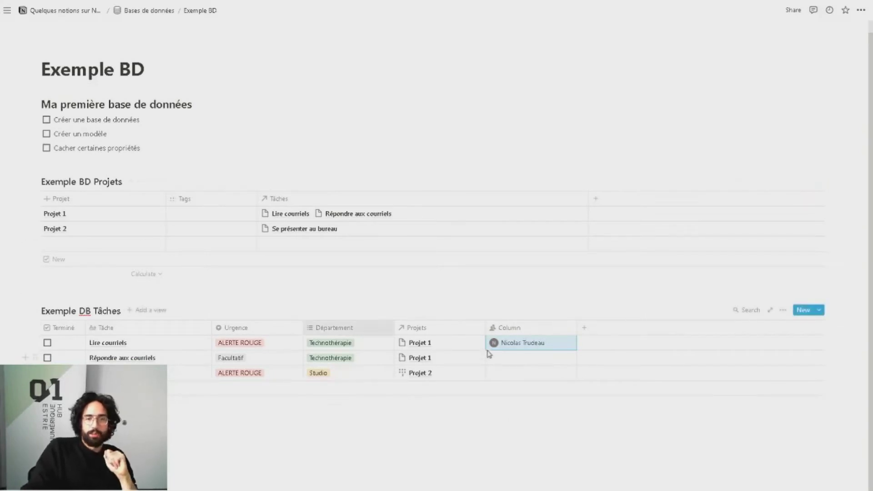
- Assign the fourth listed person to Répondre aux courriels and the second listed person to Se présenter au bureau
click(538, 358)
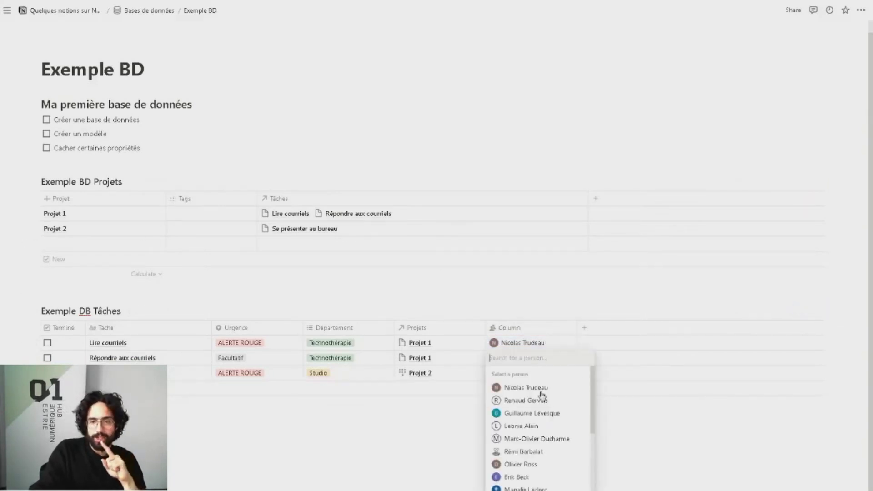
click(523, 425)
key(Escape)
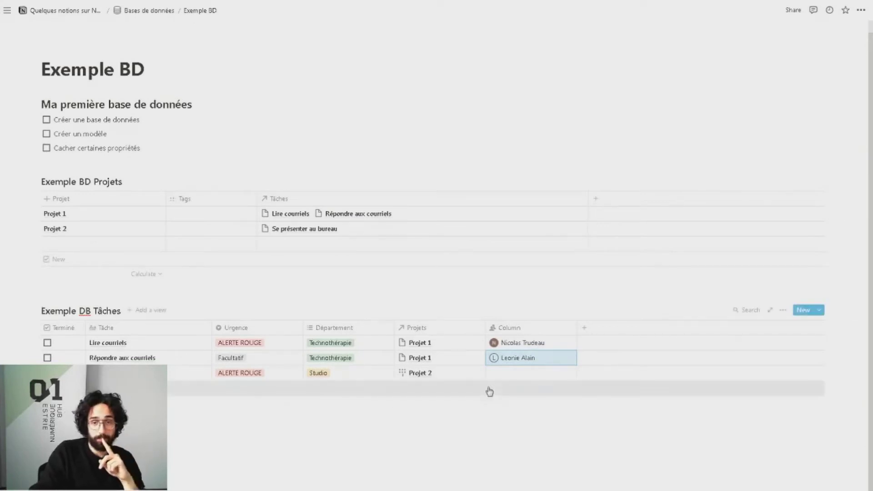
click(512, 374)
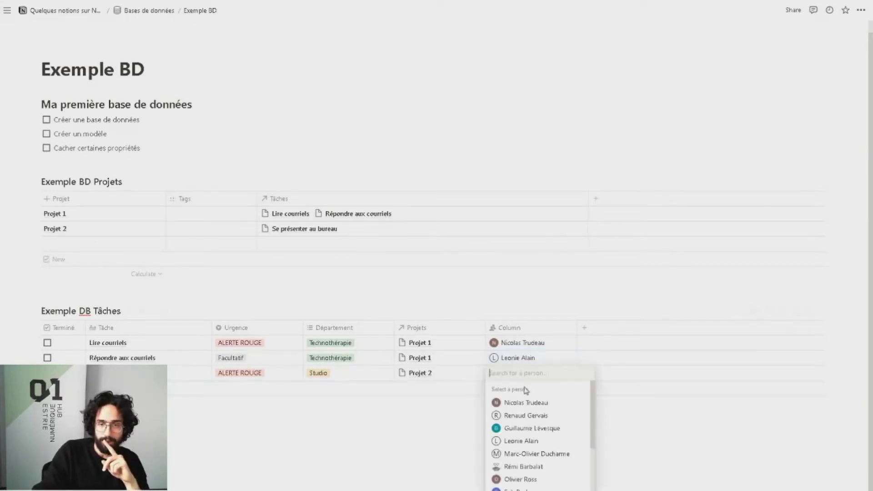
click(527, 416)
key(Escape)
click(387, 442)
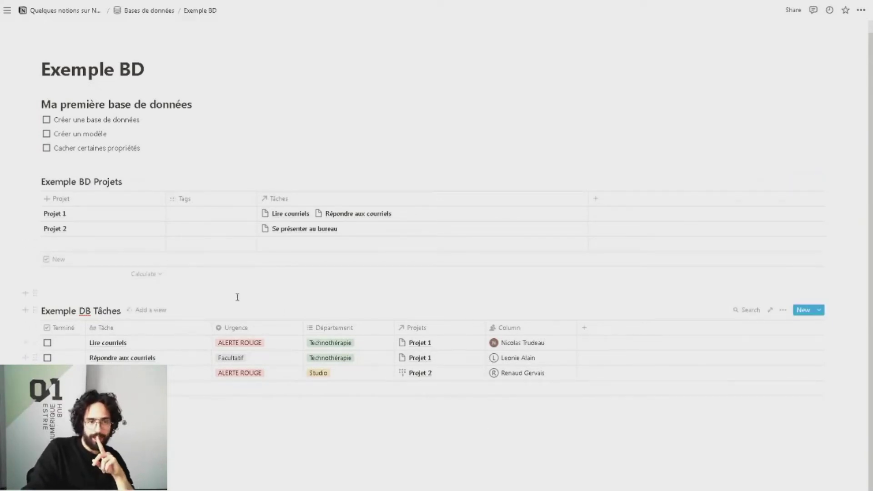
mouse_move(196, 352)
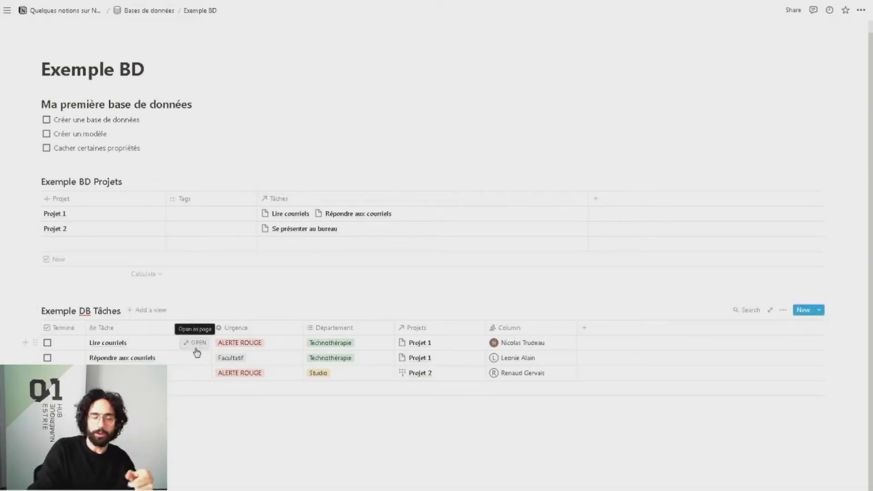
click(175, 427)
text(/)
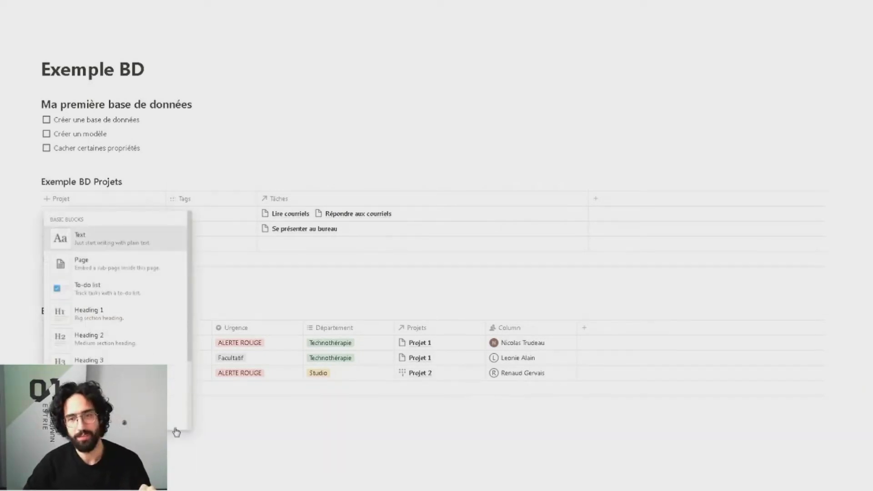
click(254, 432)
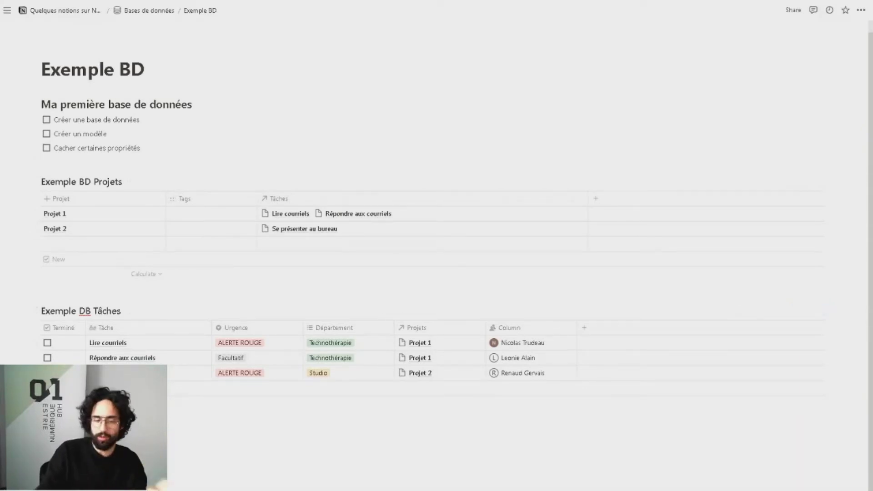
- Try inserting a linked view of the projects database below the tasks table, and delete it
text(/)
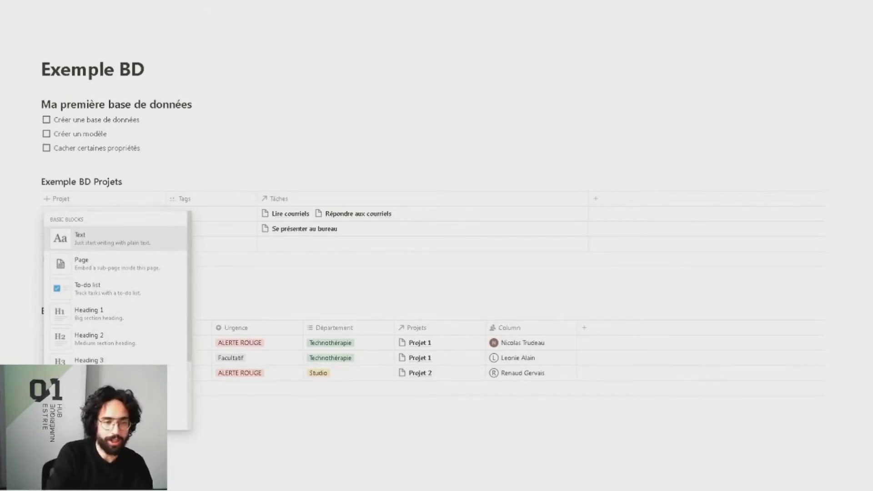
text(link)
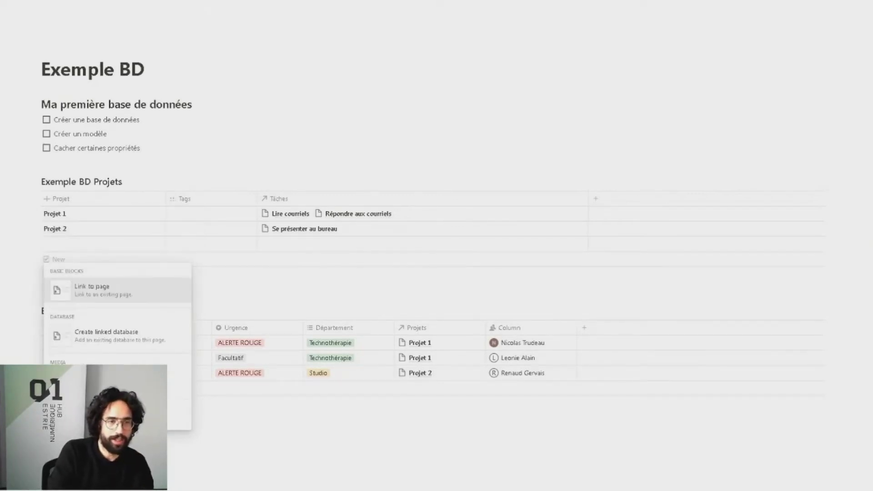
text(ed)
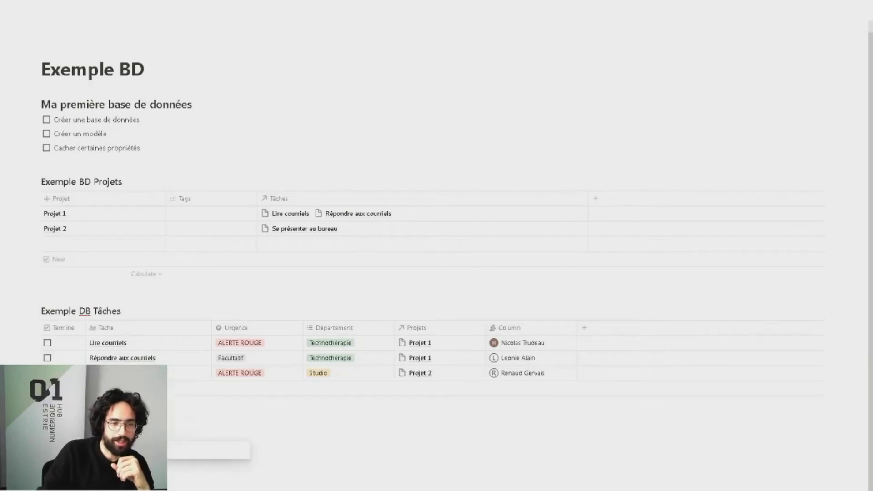
key(Return)
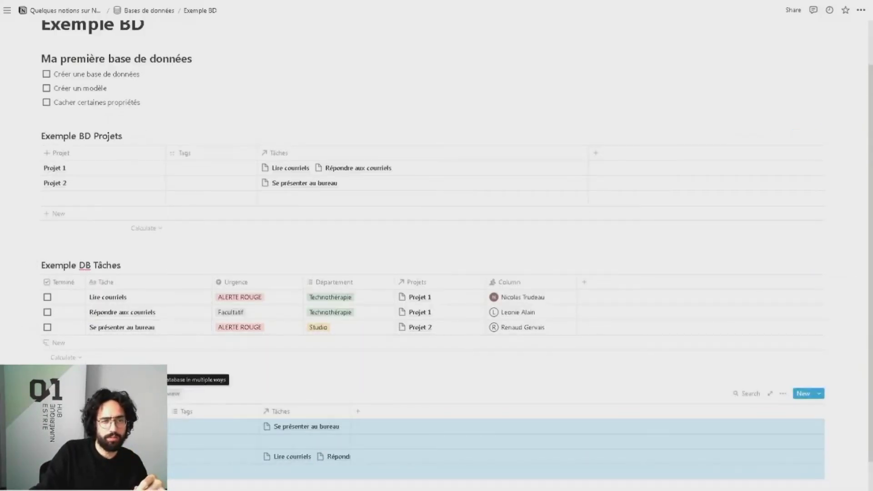
click(36, 393)
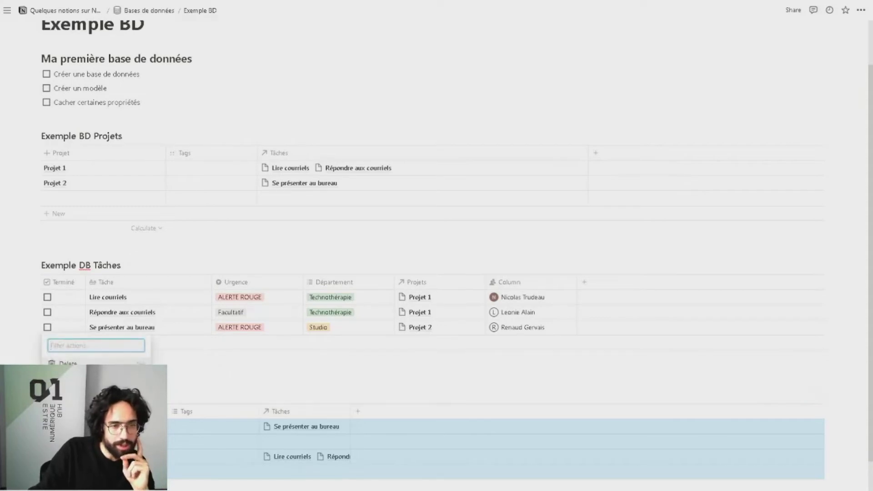
key(Delete)
- Insert a linked database of Exemple DB Tâches below the original tasks table
text(/linked)
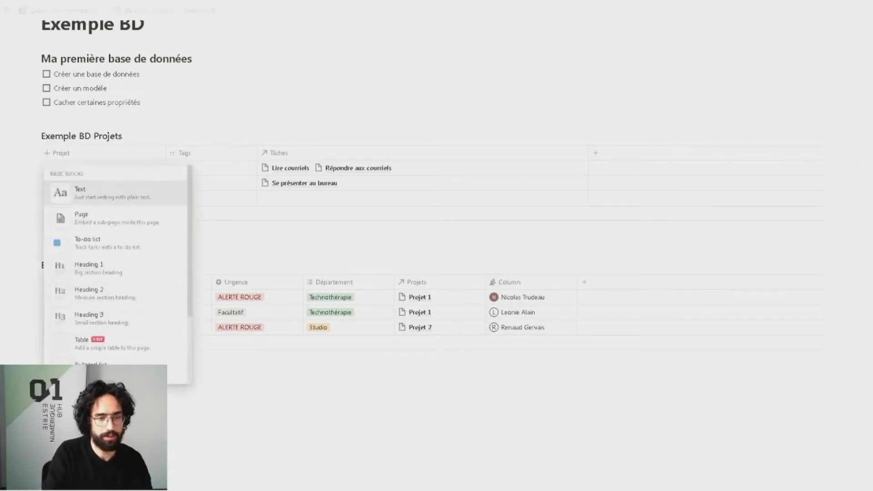
key(Return)
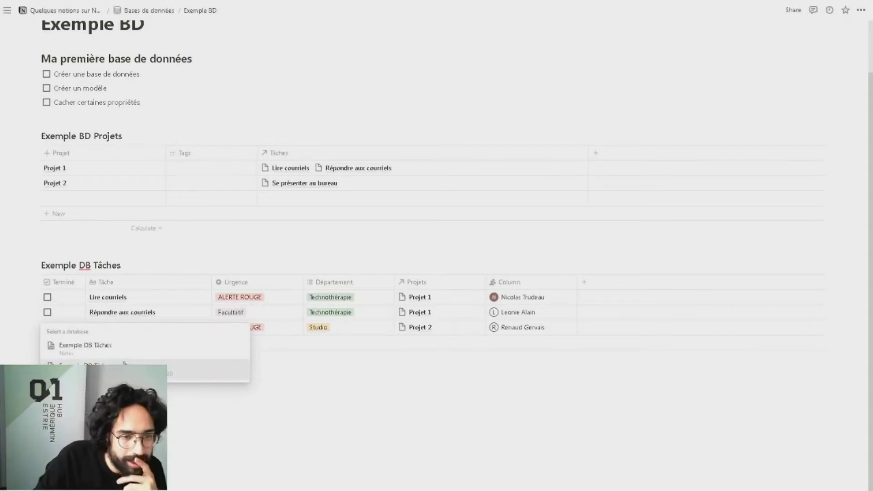
click(145, 369)
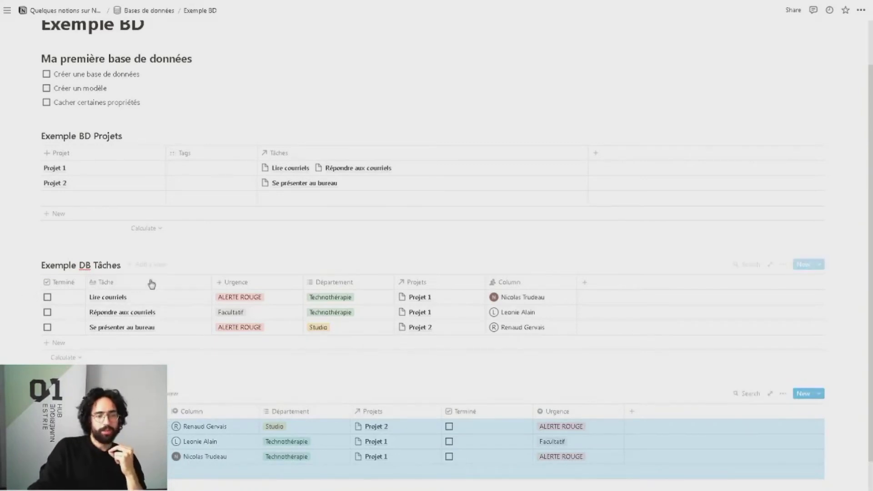
scroll(200, 398, up, 1)
scroll(199, 398, down, 1)
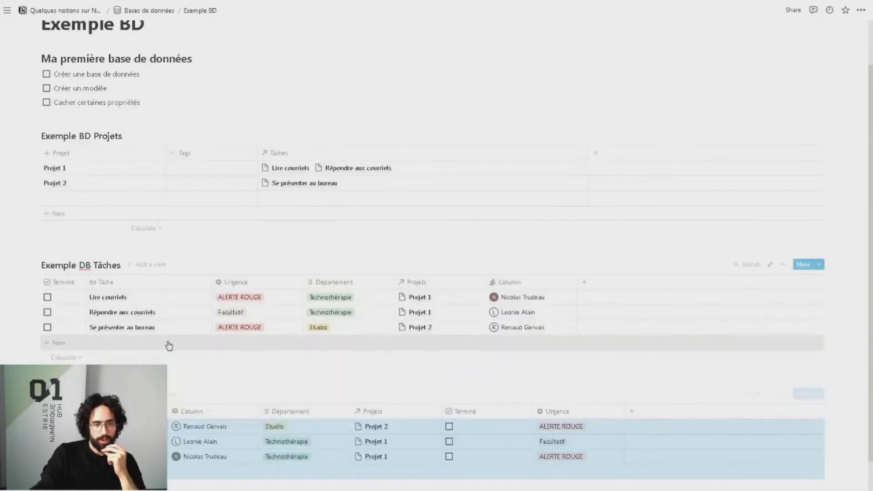
- Rename the original tasks database as Exemple DB Tâches aussi les changer
click(170, 375)
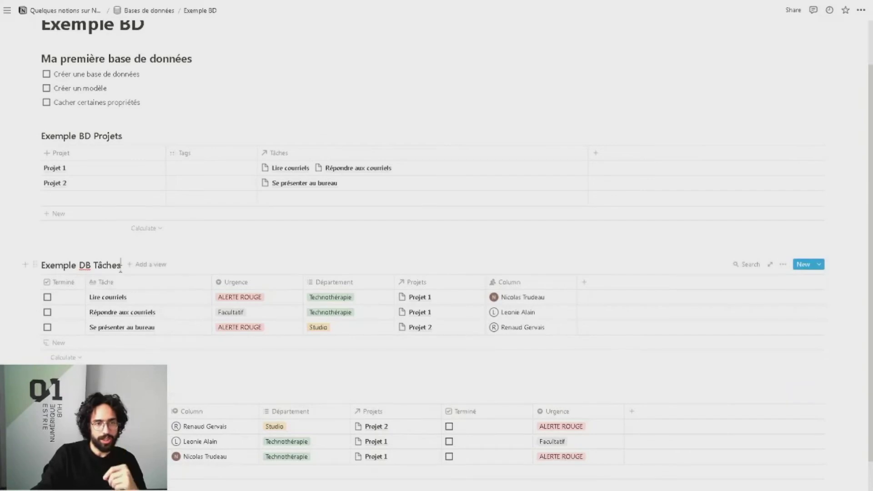
text(ap)
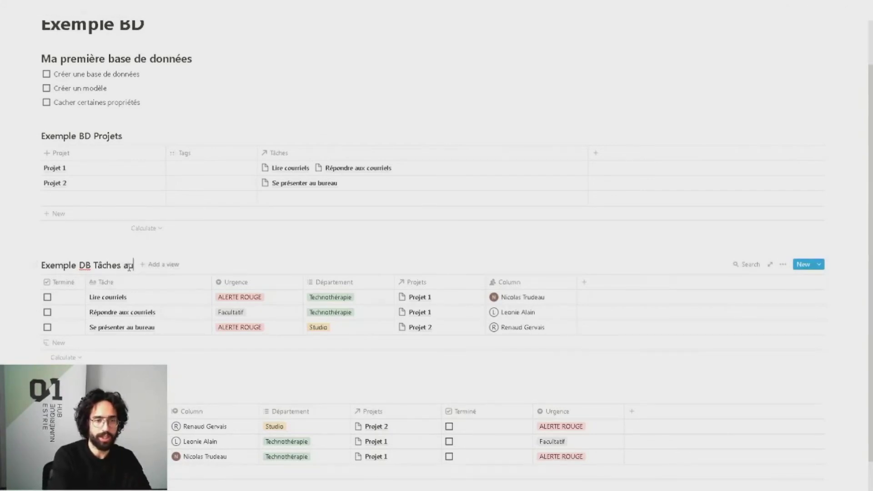
text(ssi les changer)
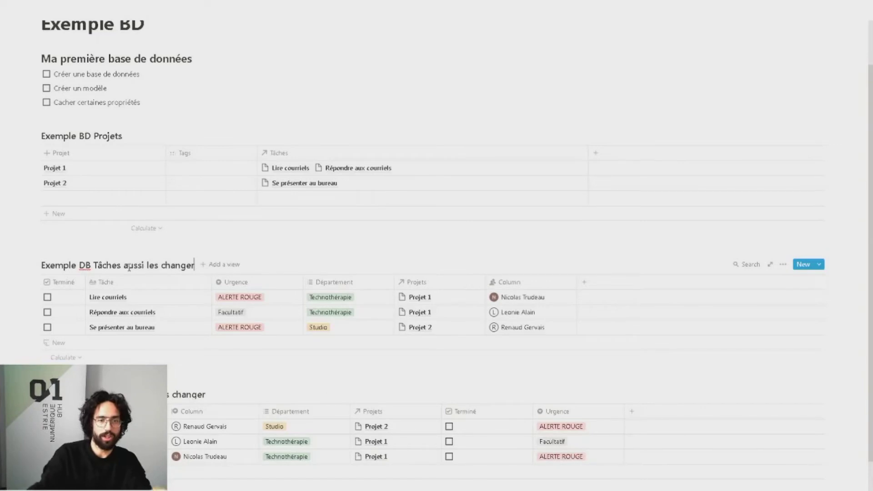
- Open the source tasks database through the linked view's title and return to the Exemple BD page
click(200, 392)
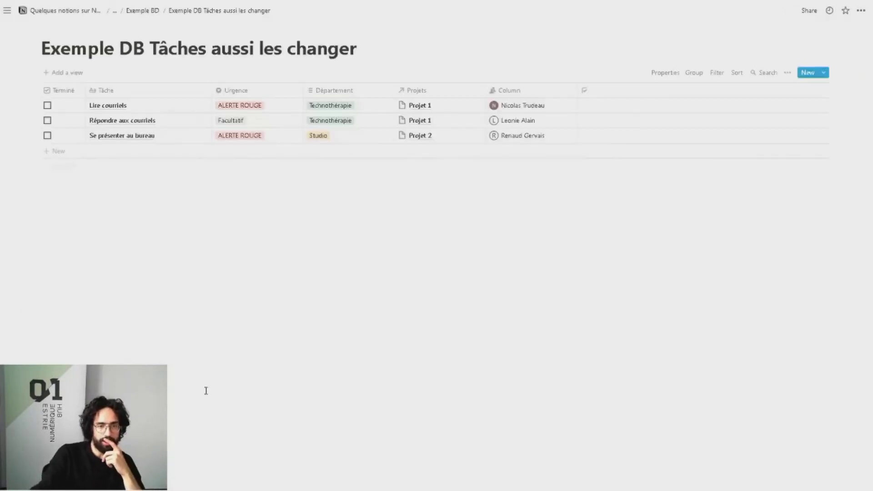
click(141, 10)
scroll(337, 409, down, 3)
scroll(443, 385, up, 2)
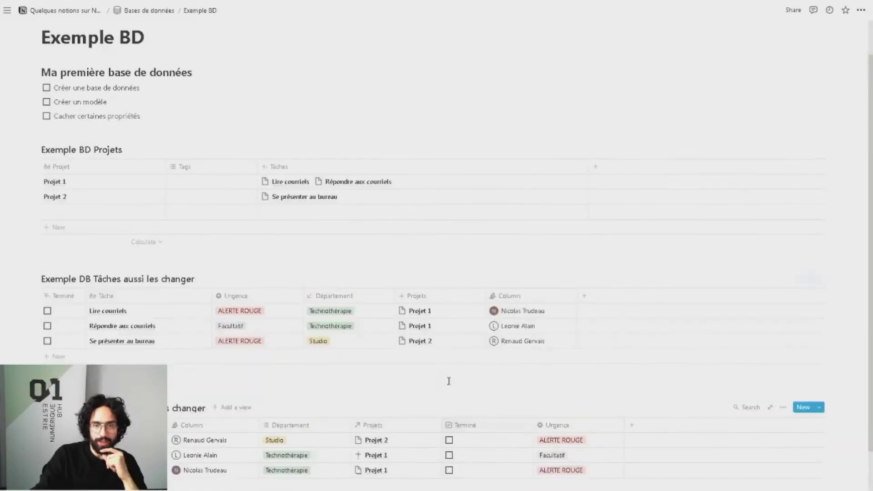
scroll(460, 376, down, 1)
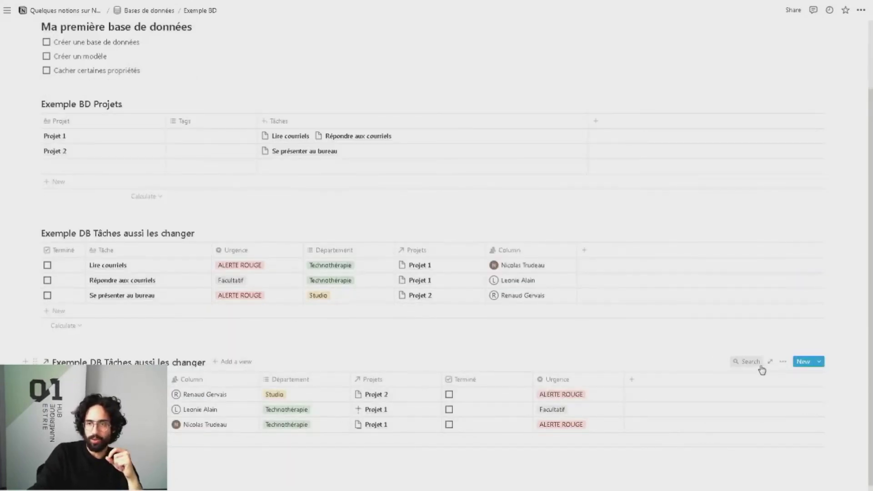
- Add a filter to the linked tasks view and open the choice of property to filter by
click(783, 367)
click(691, 335)
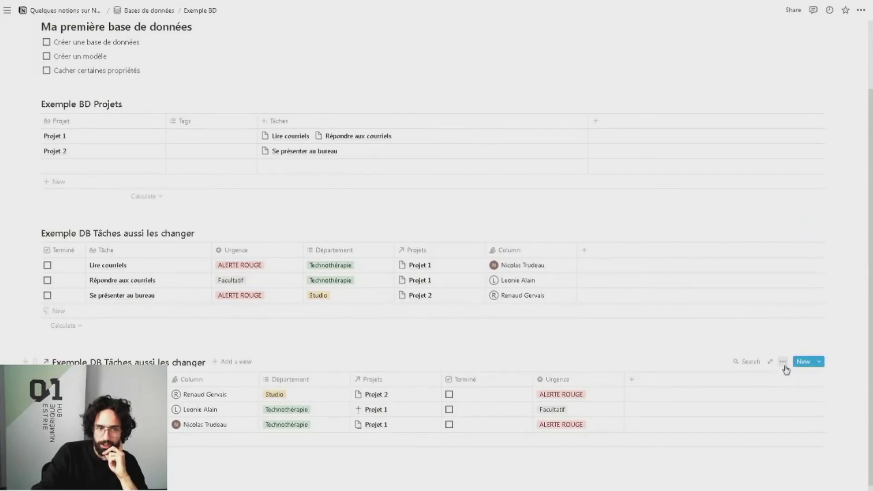
click(783, 363)
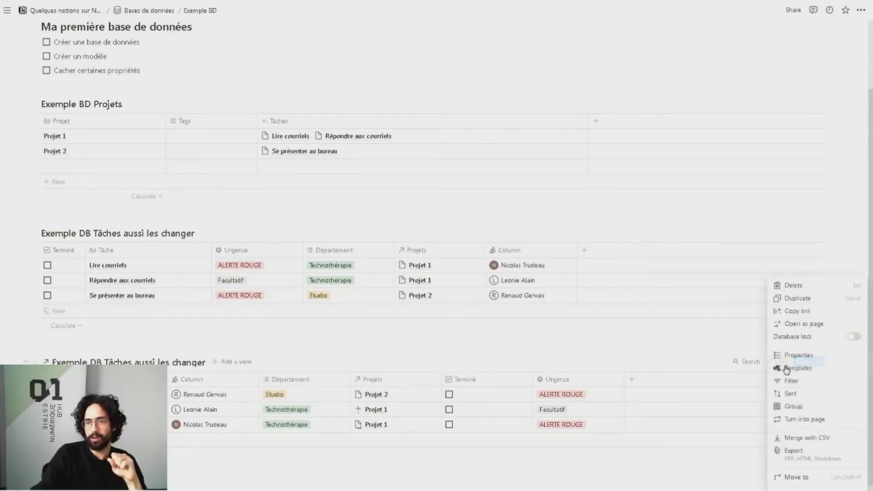
click(812, 386)
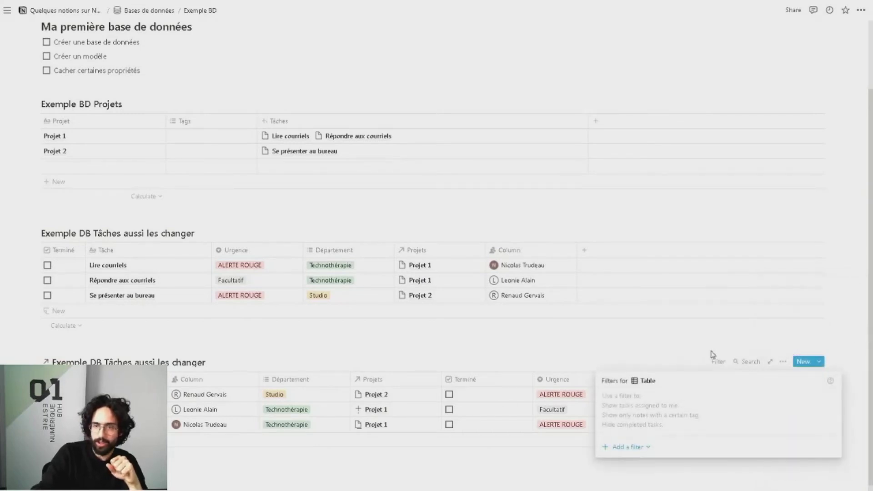
click(630, 450)
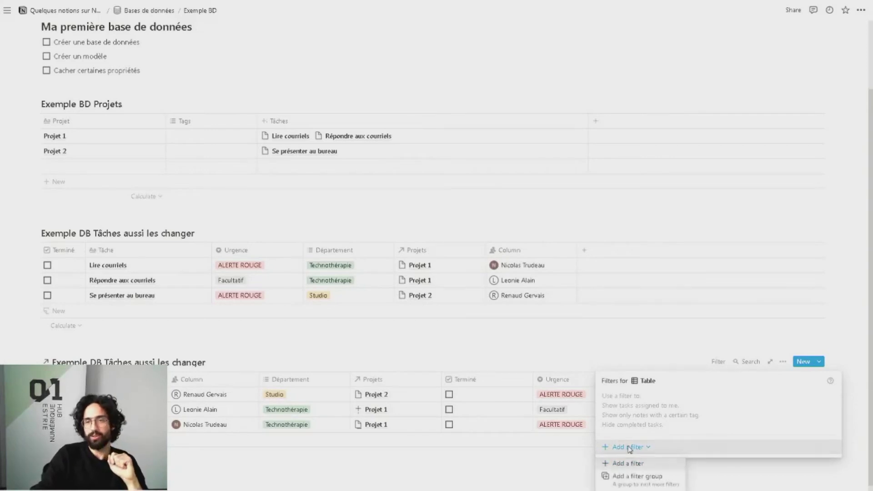
click(634, 463)
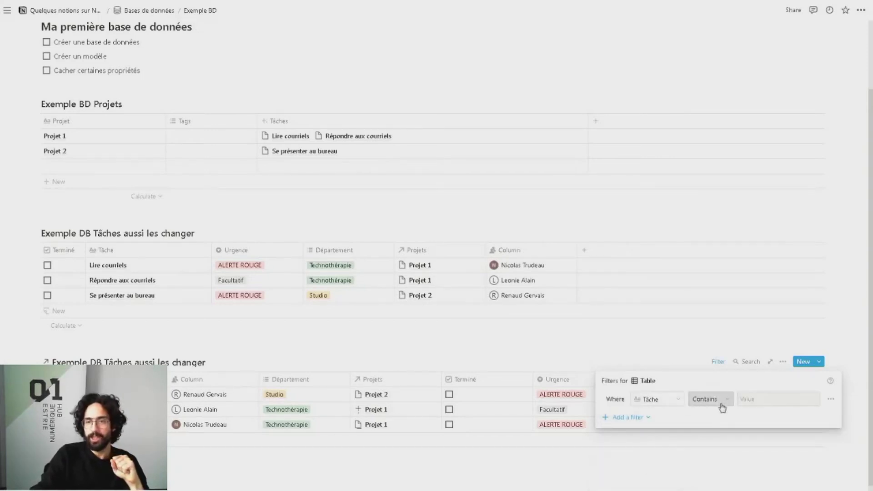
click(664, 401)
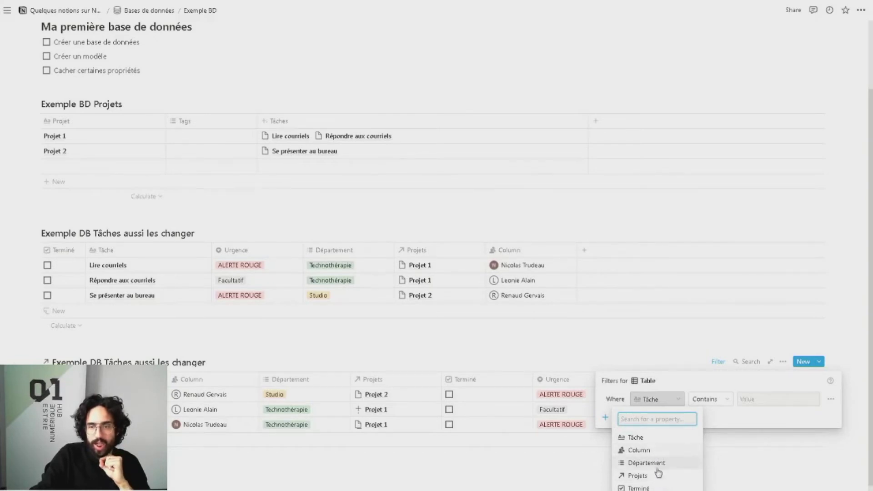
- Rename the person property of the original tasks table from its generic name to Responsable
click(529, 251)
click(528, 253)
click(529, 254)
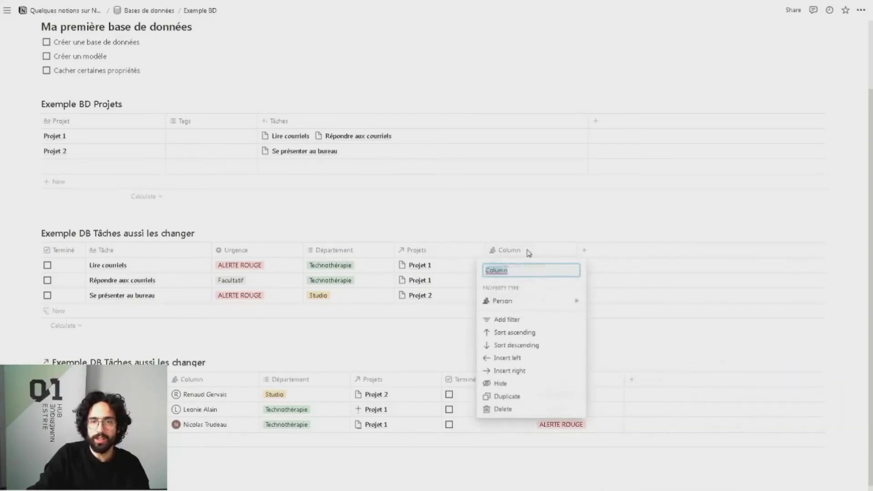
text(Responsable)
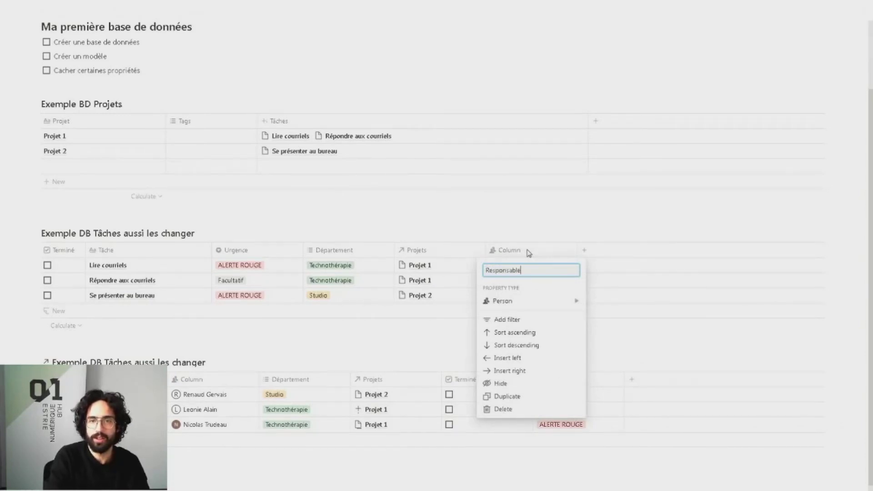
key(Return)
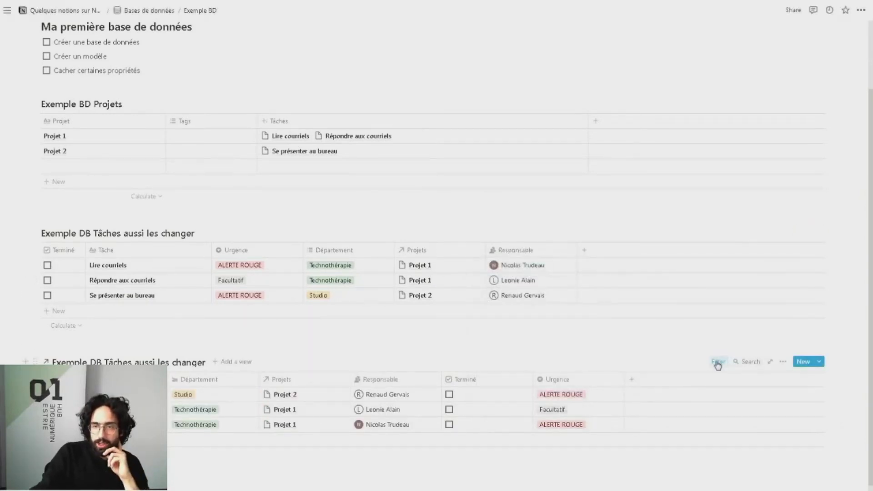
- Filter the linked tasks view to entries whose Responsable contains the person assigned to Lire courriels
click(718, 364)
click(655, 399)
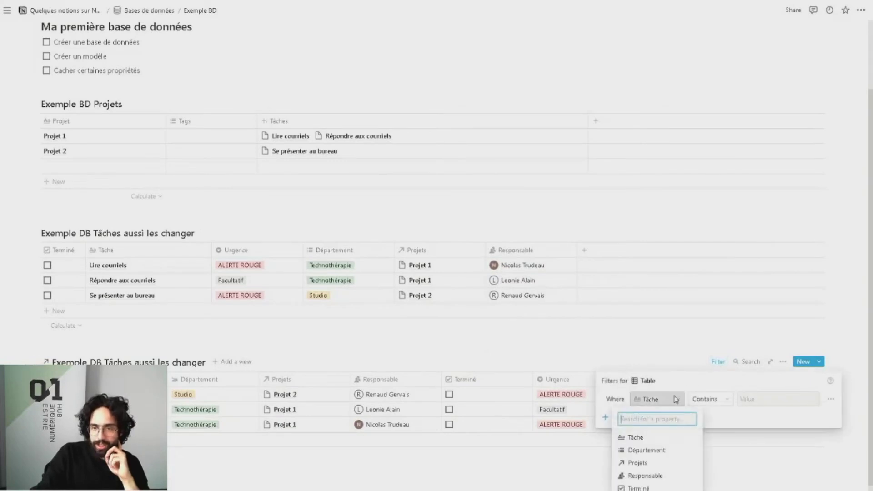
click(665, 474)
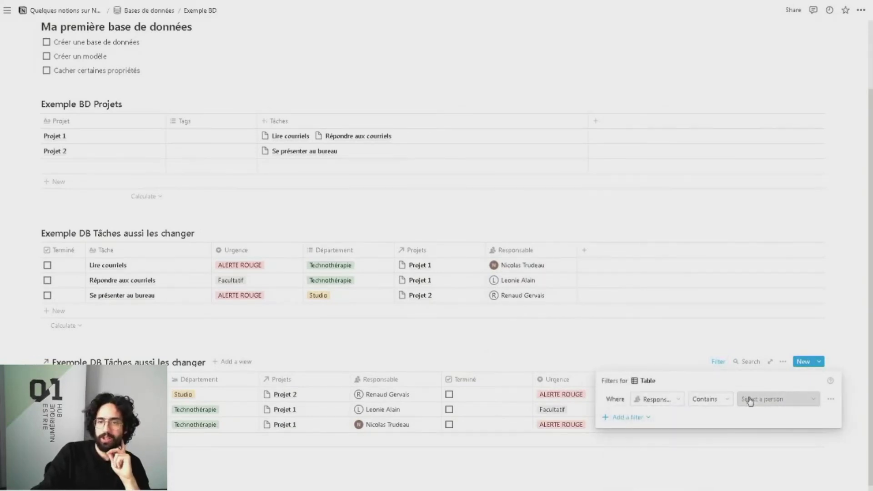
click(721, 399)
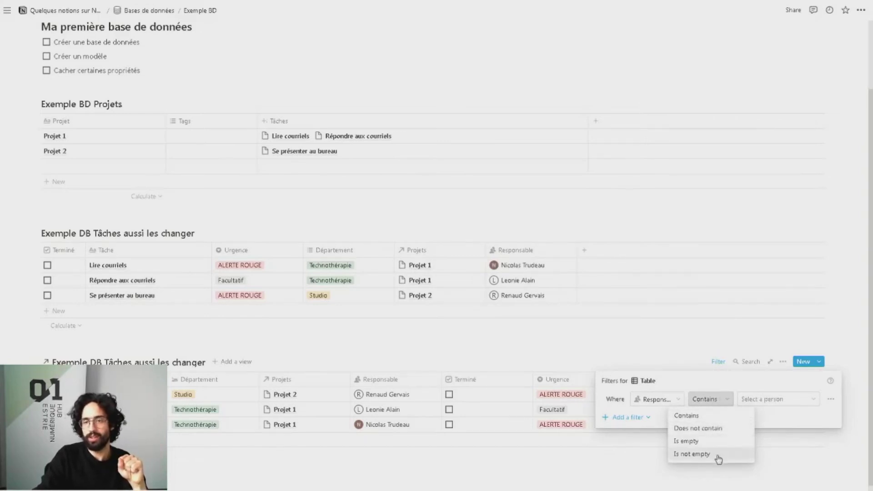
click(769, 399)
click(771, 400)
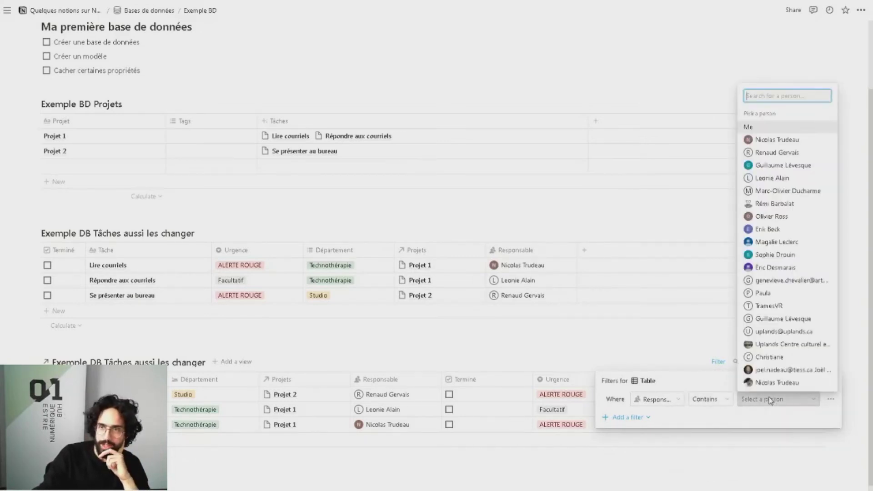
click(775, 139)
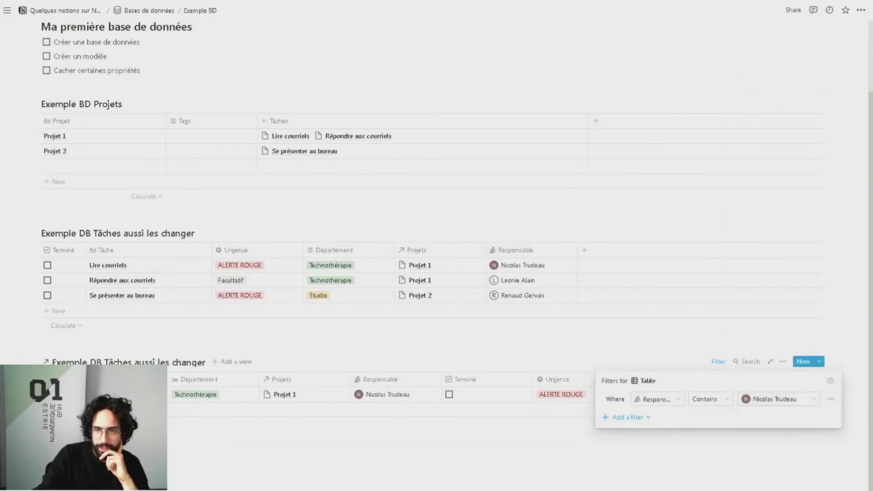
key(Escape)
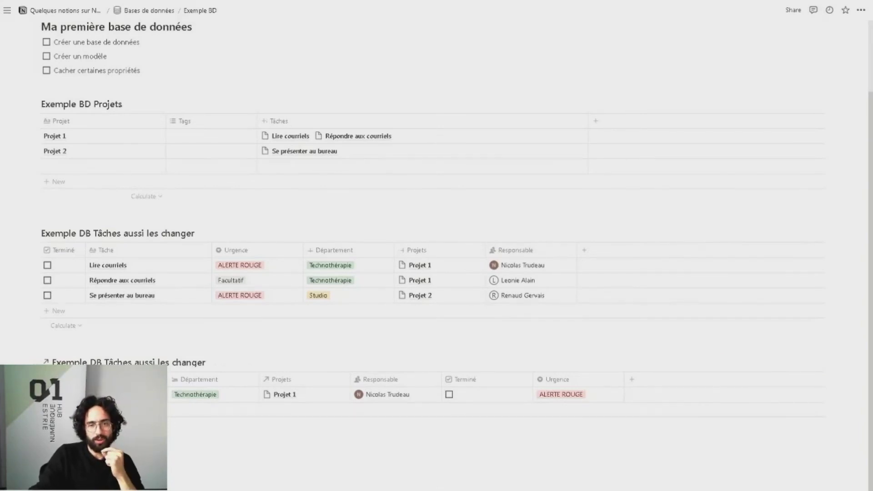
- In the original tasks table, replace the person responsible for Répondre aux courriels with the one assigned to Lire courriels
click(552, 280)
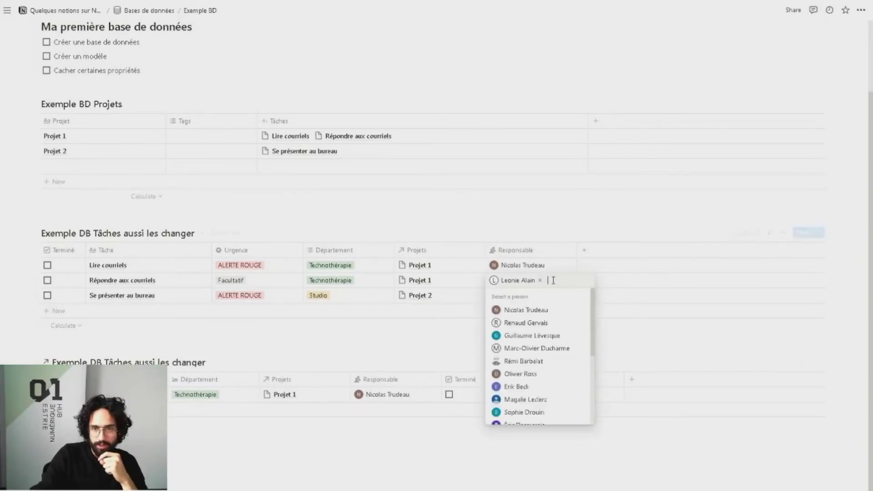
click(535, 311)
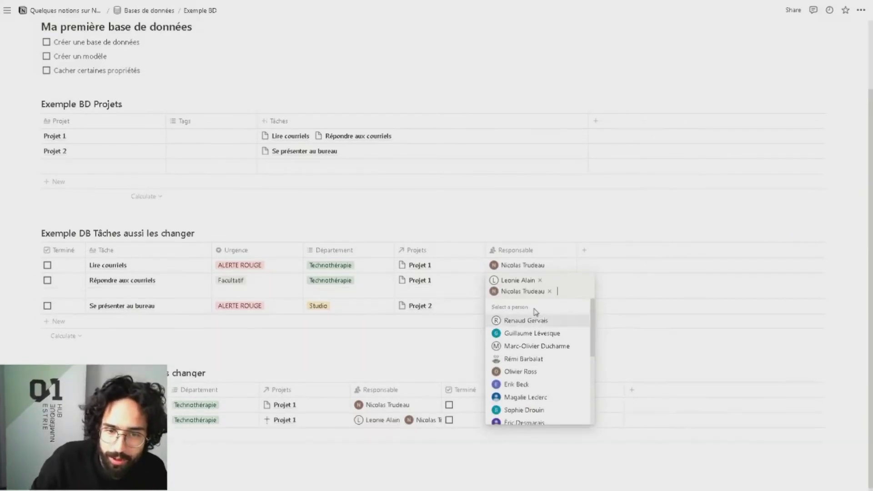
click(540, 280)
key(Escape)
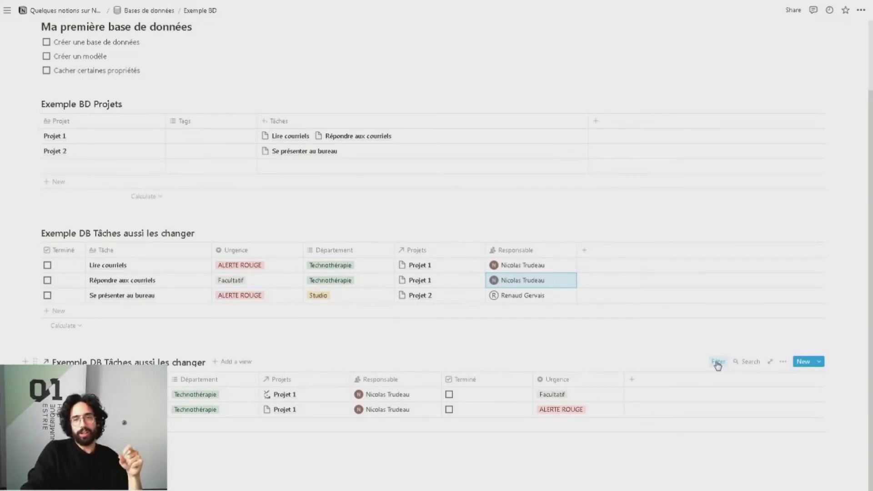
click(107, 345)
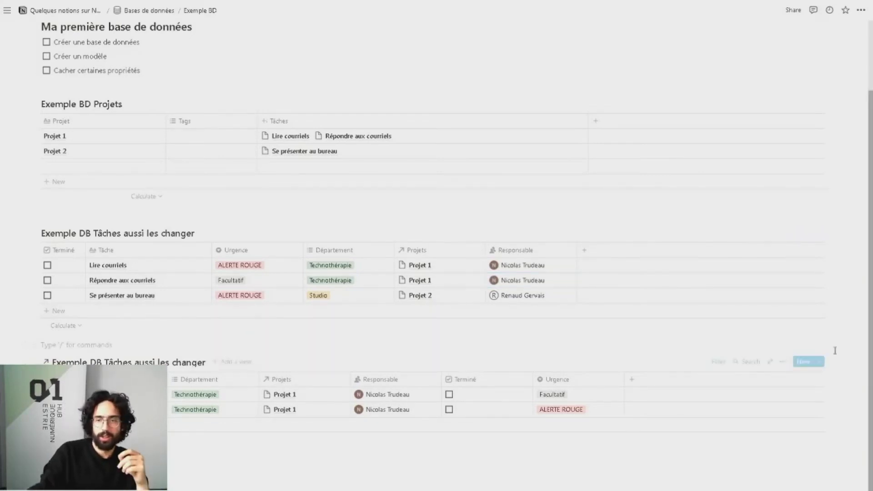
- Add an And filter requiring Terminé to be unchecked to the linked tasks view, and mark Lire courriels as completed there
click(717, 363)
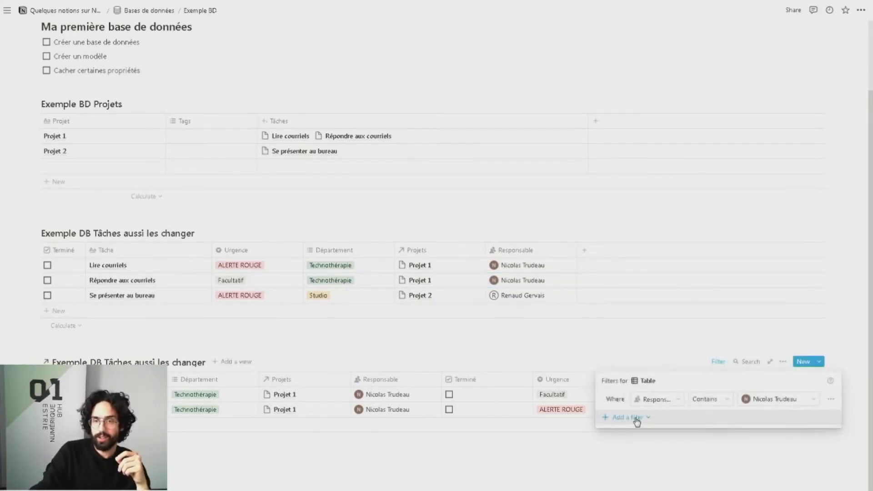
click(632, 417)
click(636, 437)
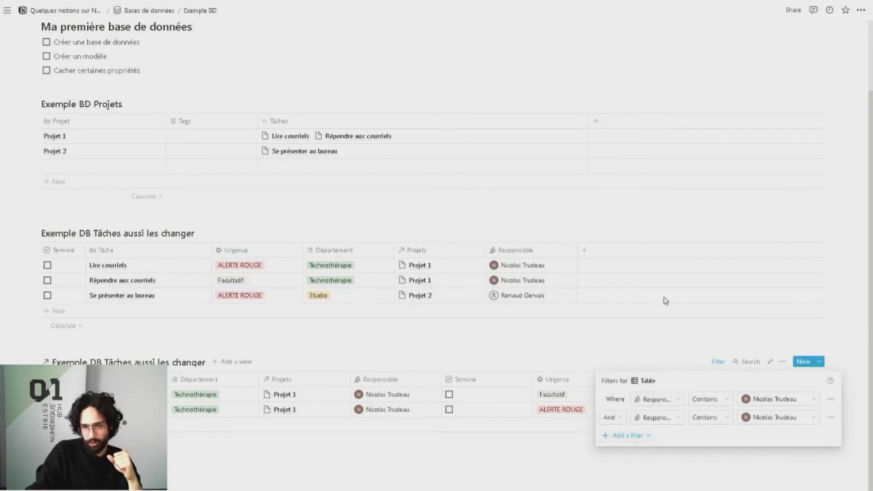
click(682, 419)
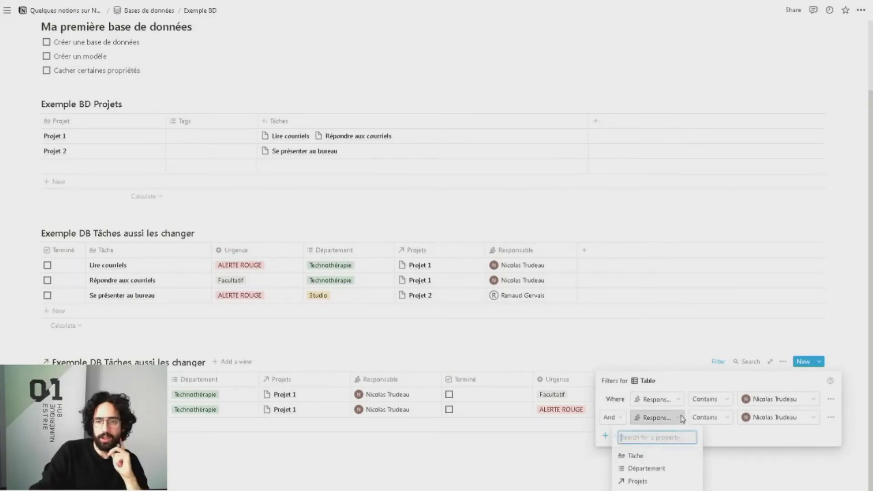
click(641, 490)
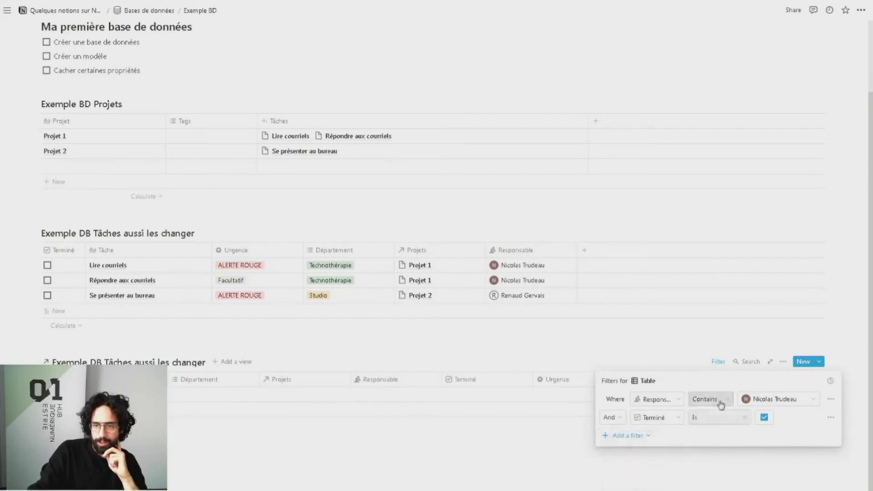
click(764, 418)
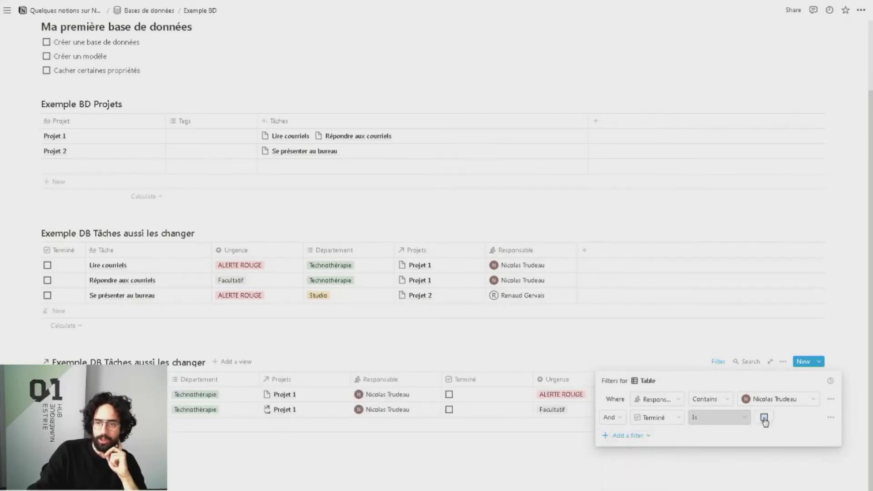
click(744, 417)
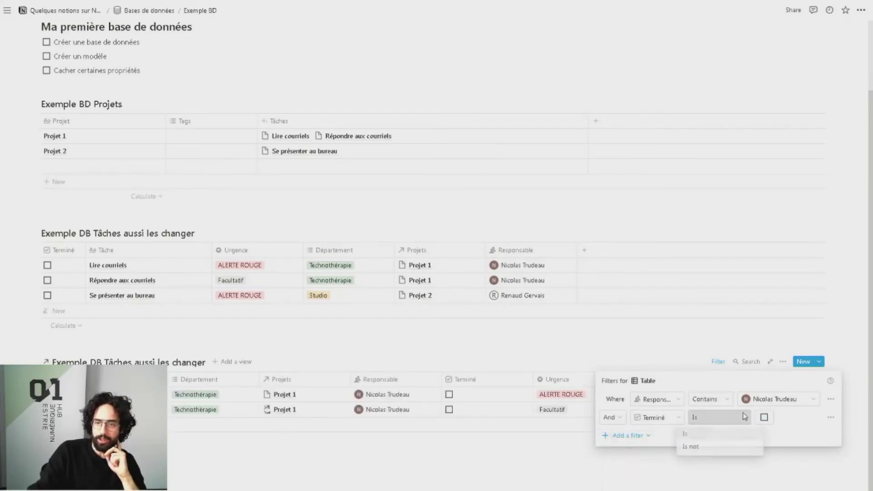
click(735, 438)
click(581, 481)
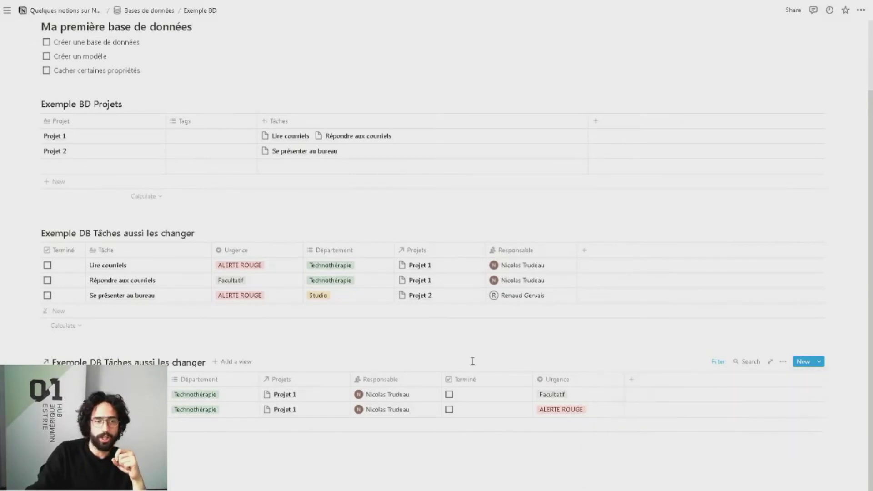
click(450, 409)
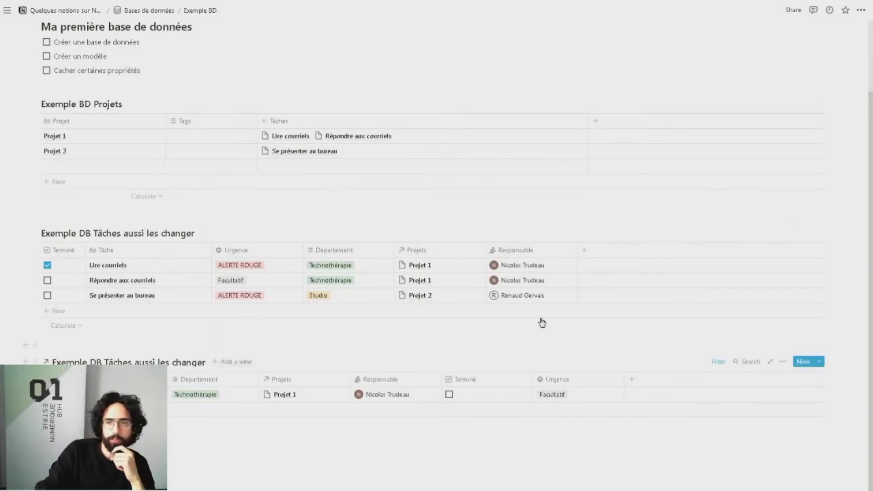
- Open the Vues page from the Quelques notions sur Notion home page
click(134, 11)
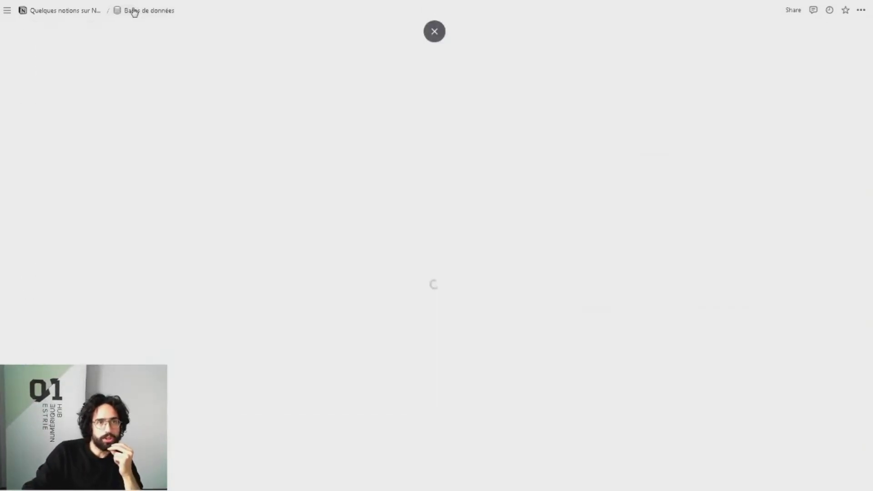
click(86, 10)
scroll(465, 179, down, 4)
scroll(532, 286, up, 1)
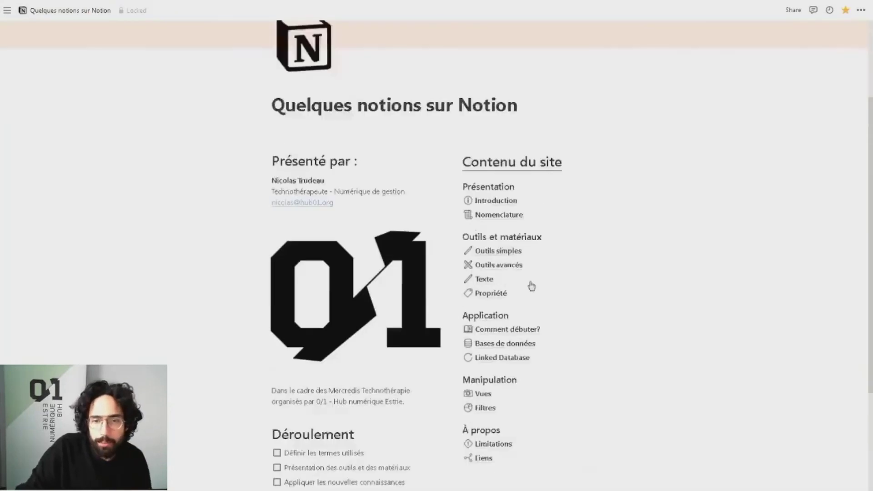
scroll(531, 286, down, 1)
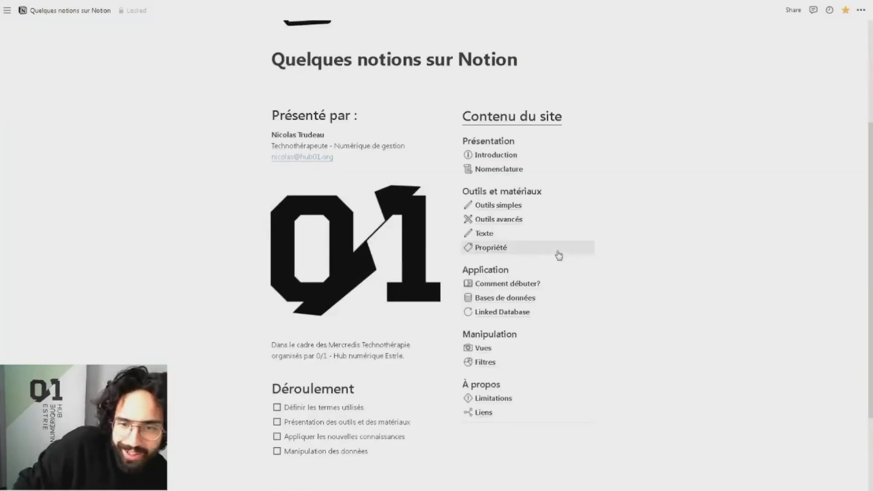
click(483, 348)
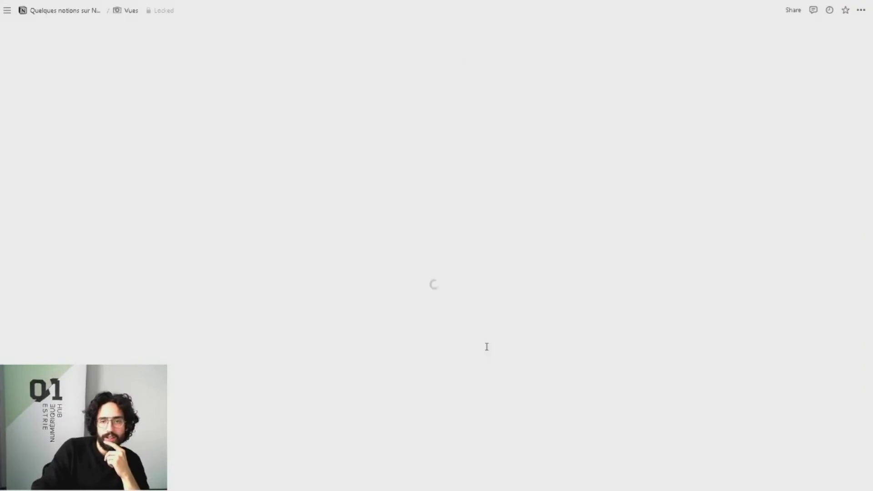
scroll(473, 290, up, 3)
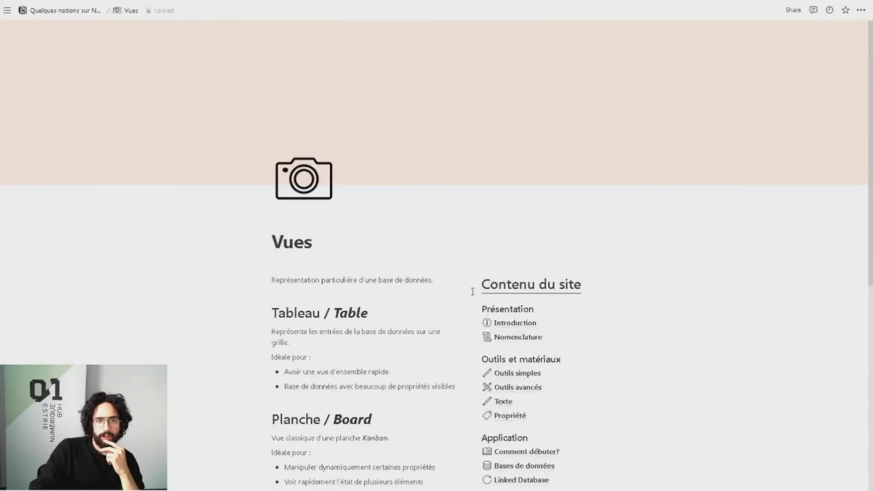
- Return to the Exemple BD page through Bases de données and check off Créer une base de données
scroll(473, 286, down, 1)
click(515, 420)
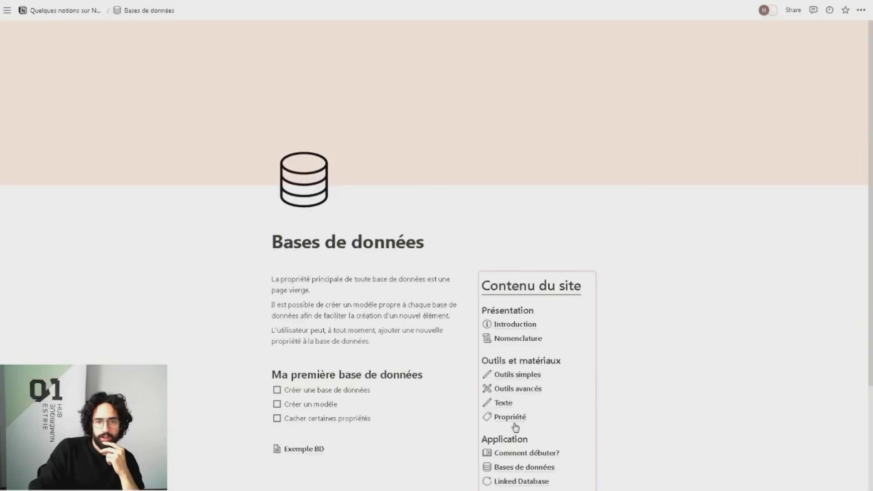
click(300, 450)
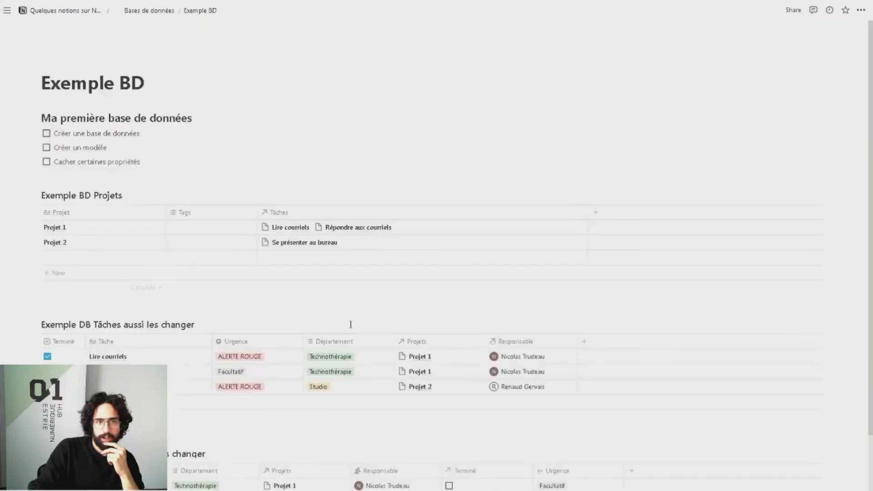
click(47, 135)
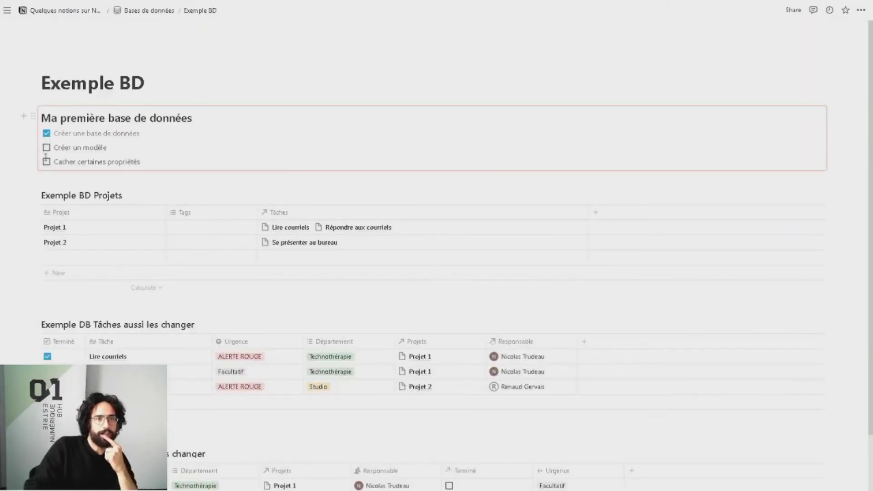
- Open the Vues page from the home page and review its descriptions of the database view types and their ideal uses
click(80, 10)
scroll(441, 324, down, 4)
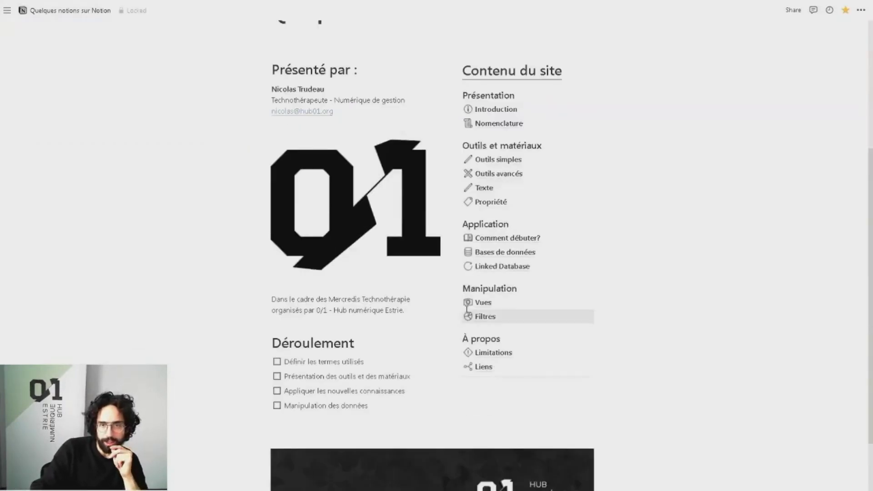
click(480, 302)
scroll(477, 303, down, 2)
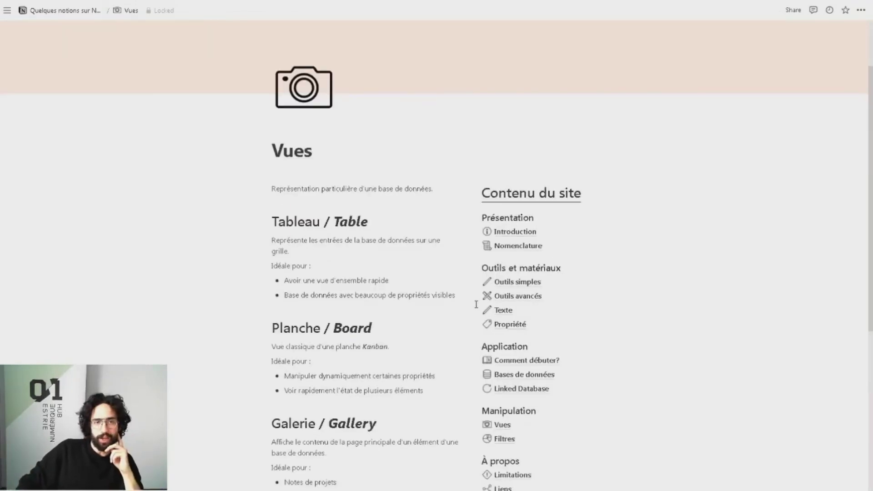
scroll(477, 305, down, 8)
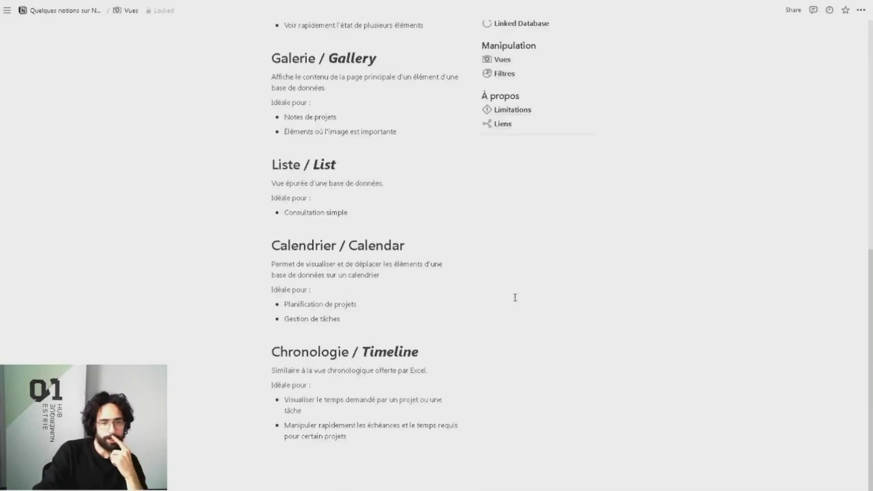
scroll(515, 296, up, 6)
scroll(516, 298, up, 1)
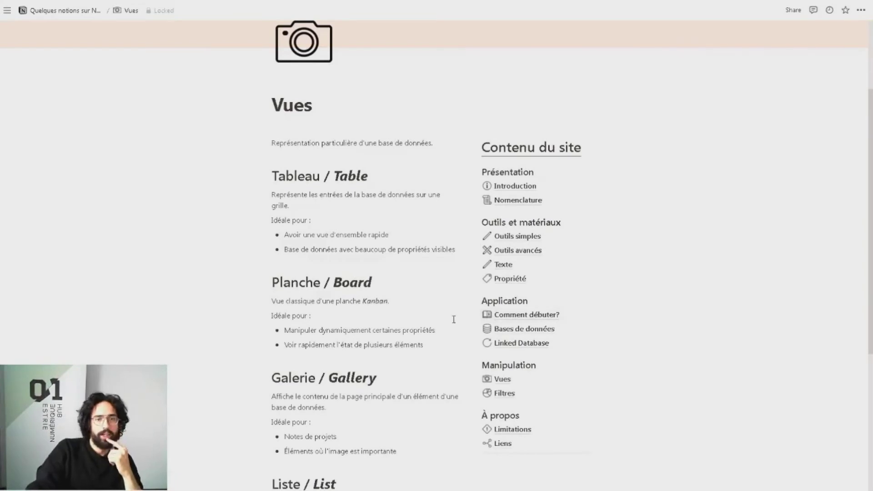
scroll(358, 305, down, 2)
scroll(357, 305, up, 1)
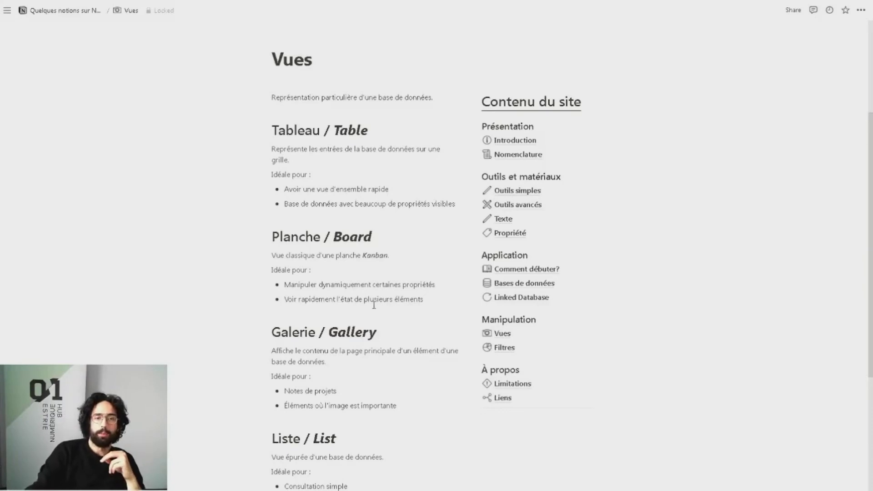
scroll(373, 303, down, 1)
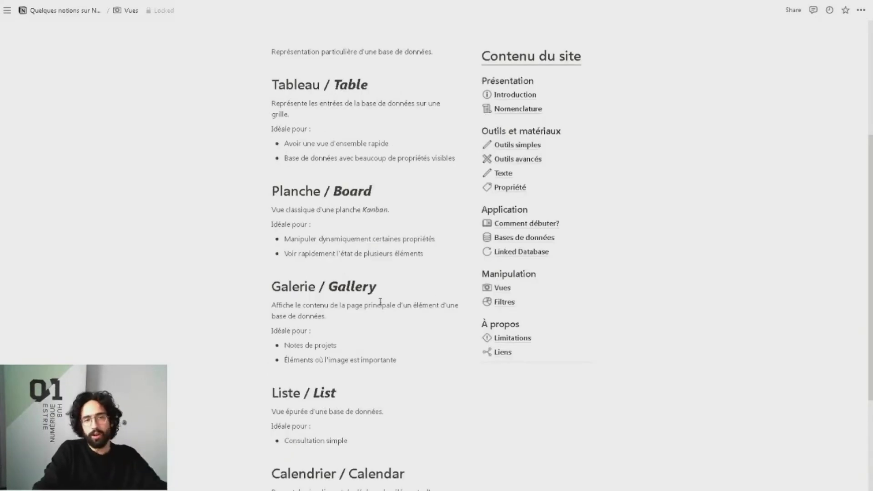
- Review the Galerie, Liste and Calendrier view descriptions and their ideal uses on the Vues page
scroll(380, 302, down, 2)
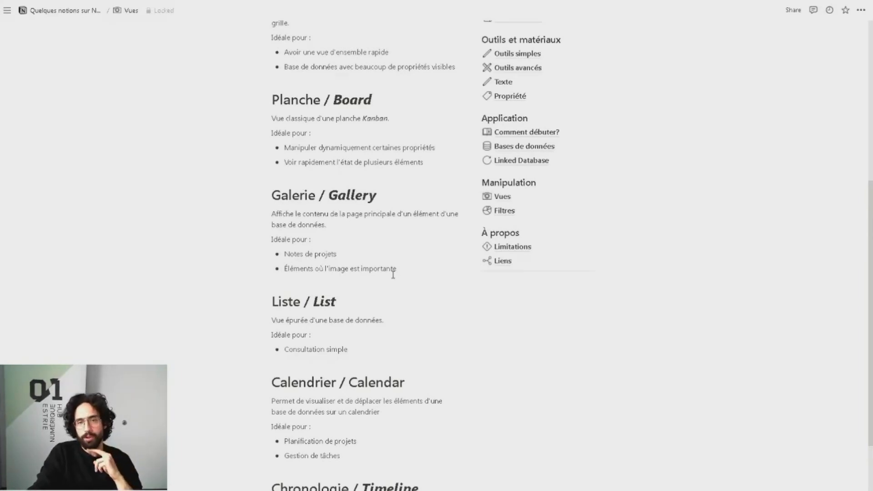
drag(396, 271, 287, 253)
click(421, 294)
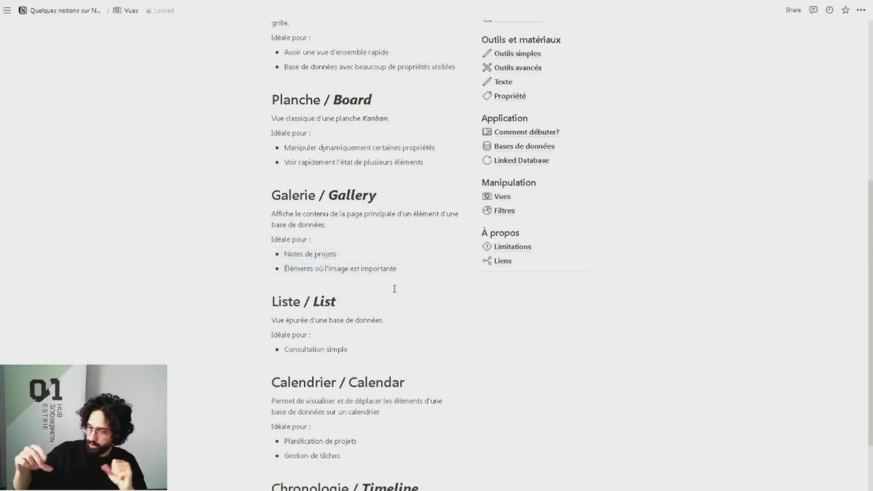
scroll(432, 282, down, 3)
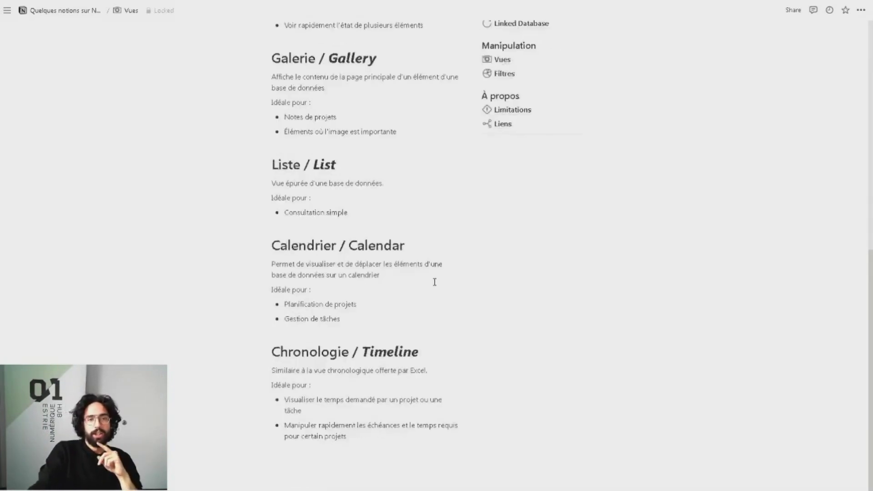
scroll(432, 283, up, 2)
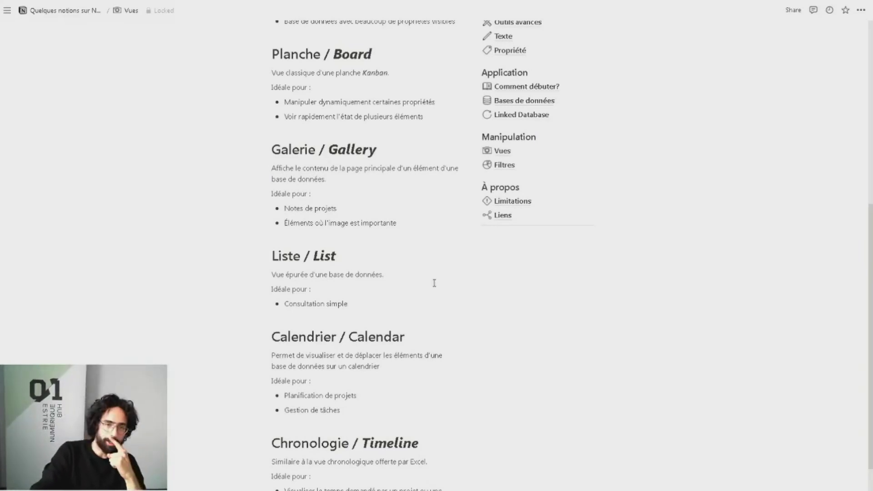
scroll(305, 289, down, 1)
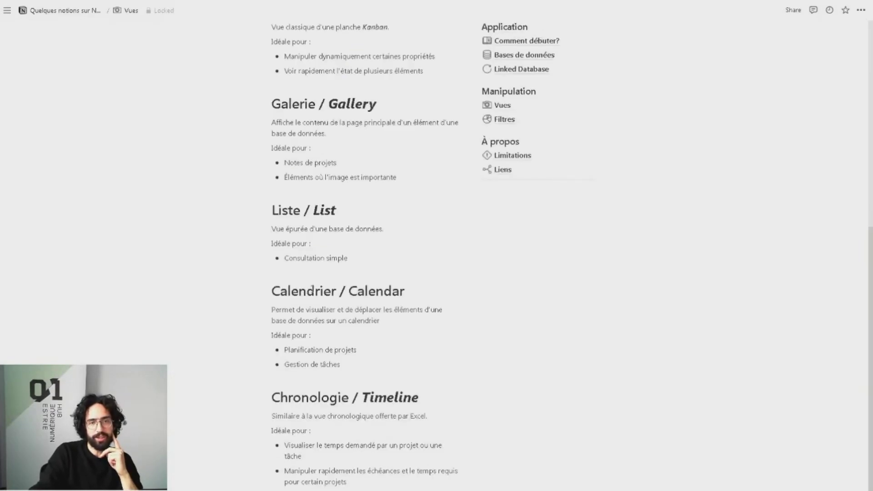
scroll(365, 296, down, 1)
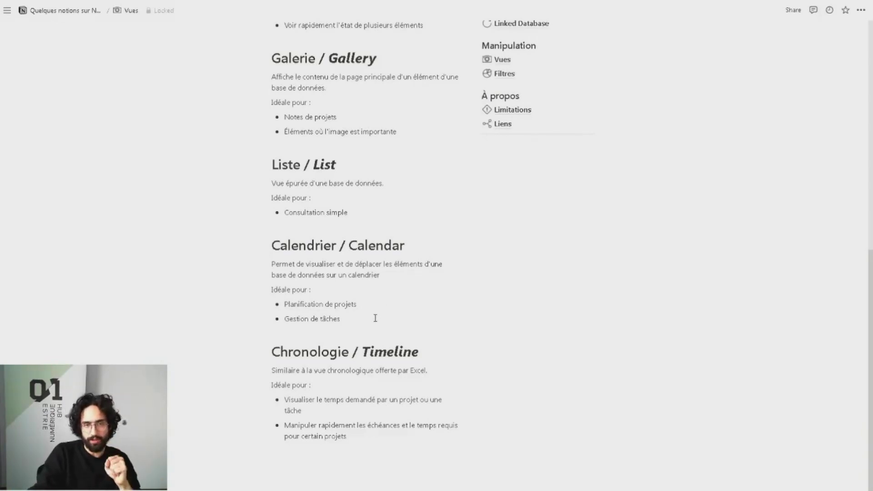
scroll(373, 319, down, 1)
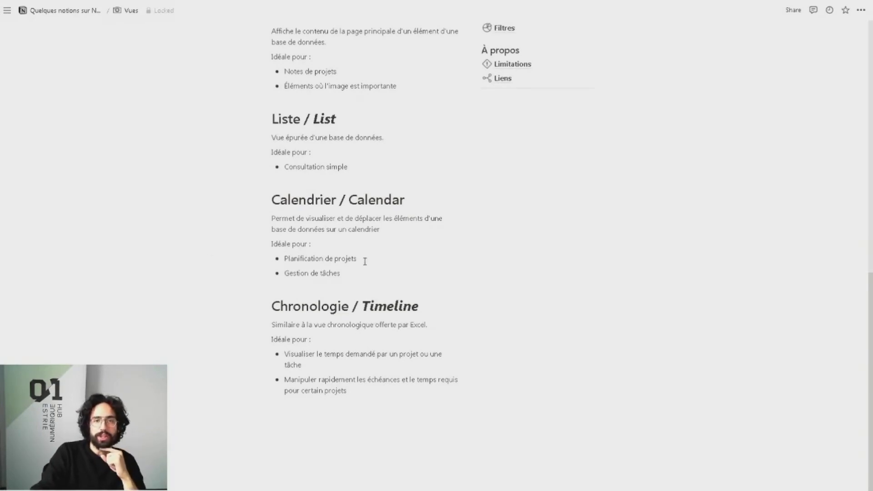
scroll(380, 337, down, 1)
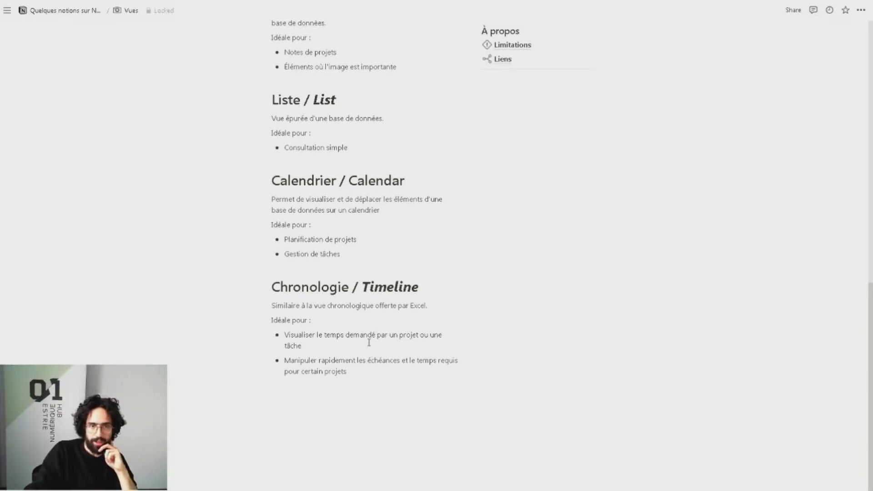
- Examine the Chronologie / Timeline section's description and the uses it is recommended for
drag(367, 344, 363, 381)
click(271, 306)
click(430, 384)
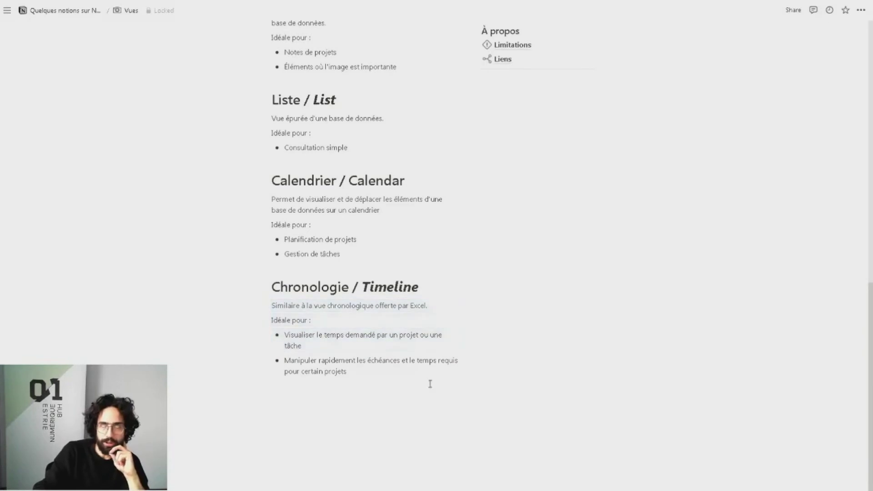
drag(432, 384, 253, 306)
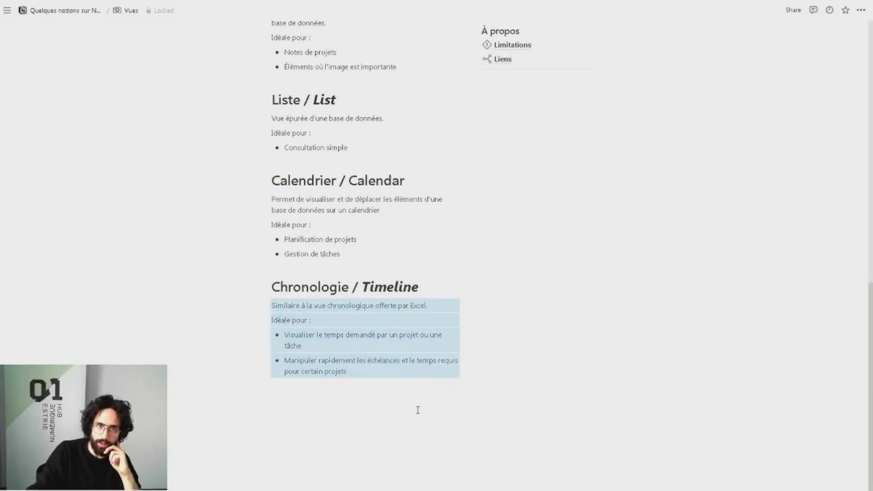
click(472, 405)
- Return to the Exemple BD page through the Bases de données page
scroll(479, 405, up, 3)
scroll(479, 405, up, 3)
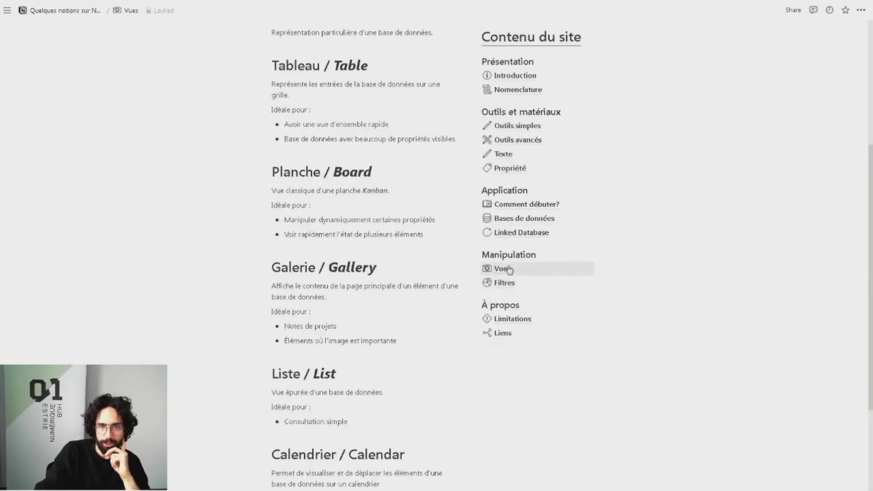
scroll(513, 258, down, 2)
scroll(512, 258, up, 5)
scroll(514, 262, down, 4)
scroll(515, 262, up, 1)
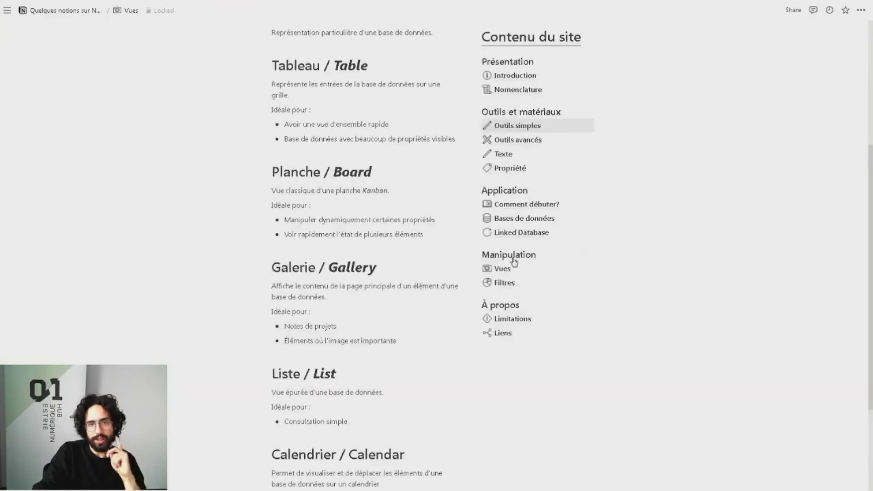
click(522, 219)
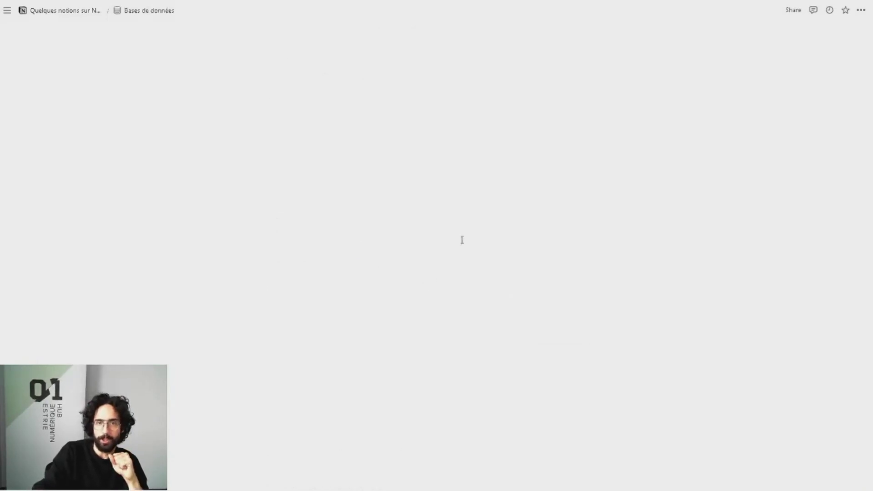
click(298, 451)
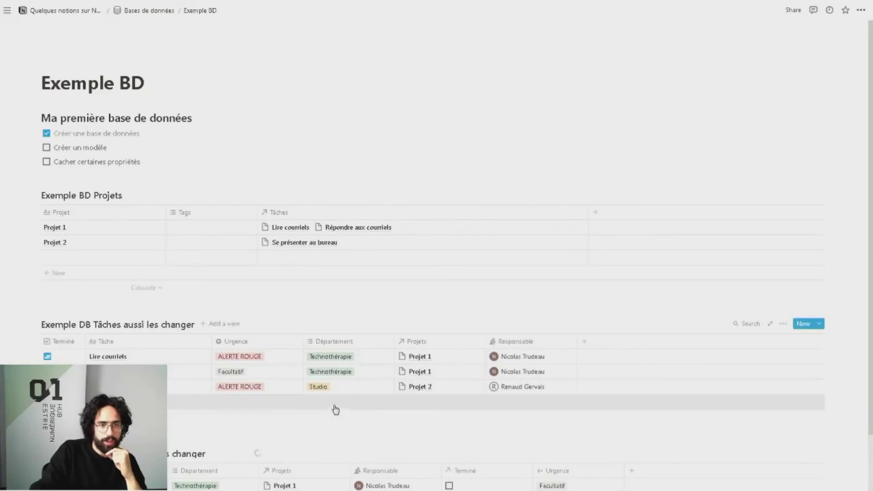
- Remove both the Responsable and Terminé filters from the linked tasks view
scroll(254, 364, down, 3)
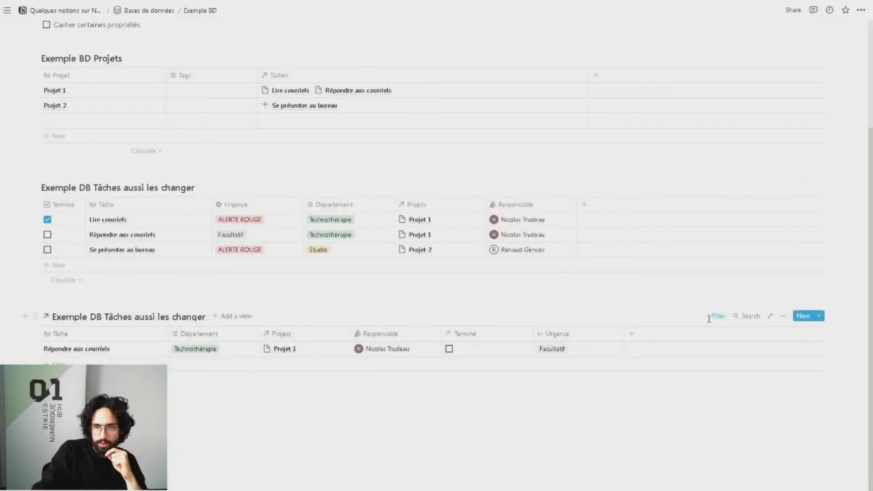
click(716, 316)
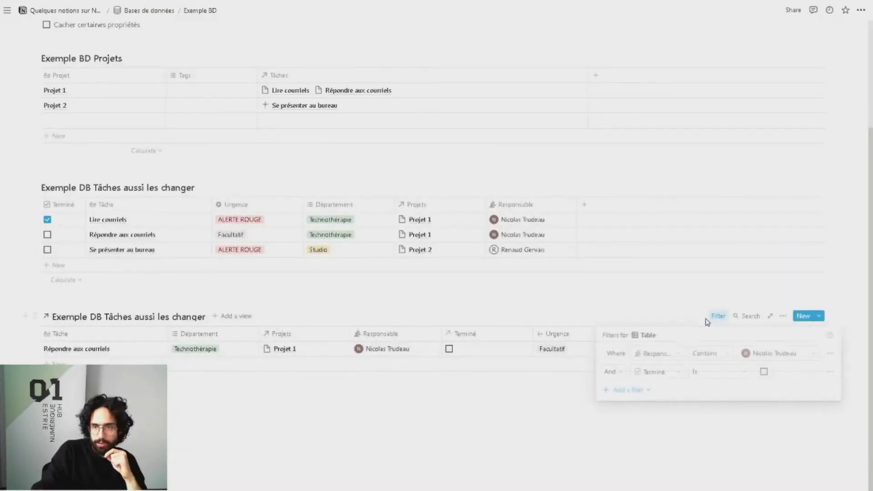
click(831, 353)
click(828, 370)
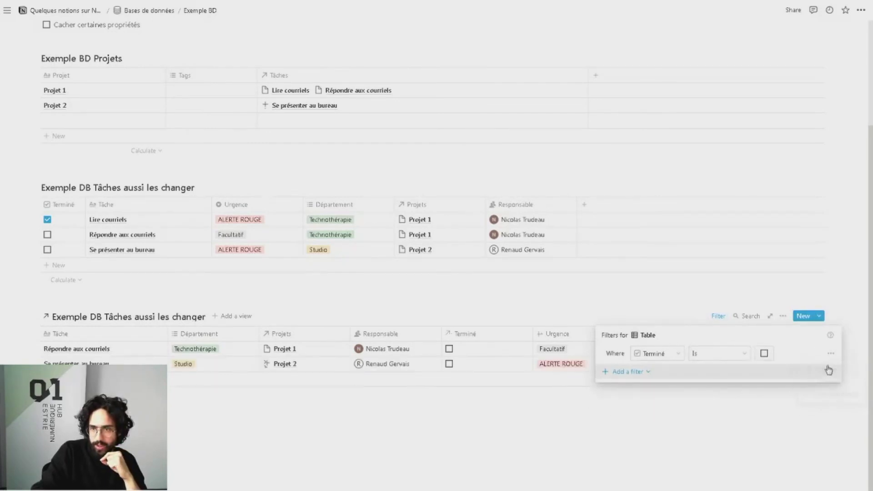
click(831, 353)
click(809, 370)
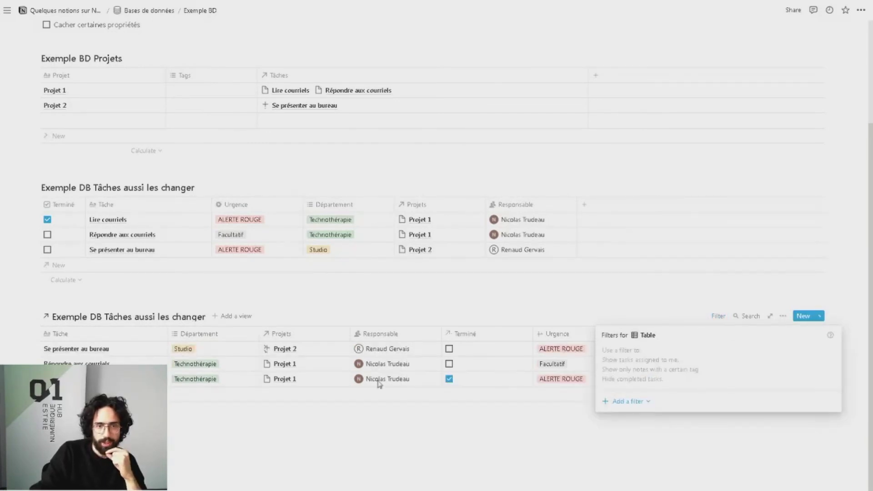
click(545, 440)
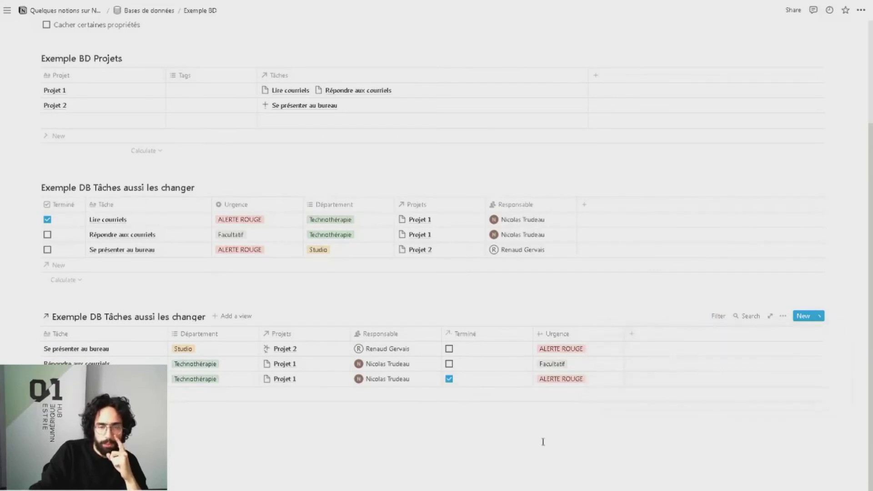
- Add a date-type property named Date to the original Exemple DB Tâches database
click(583, 208)
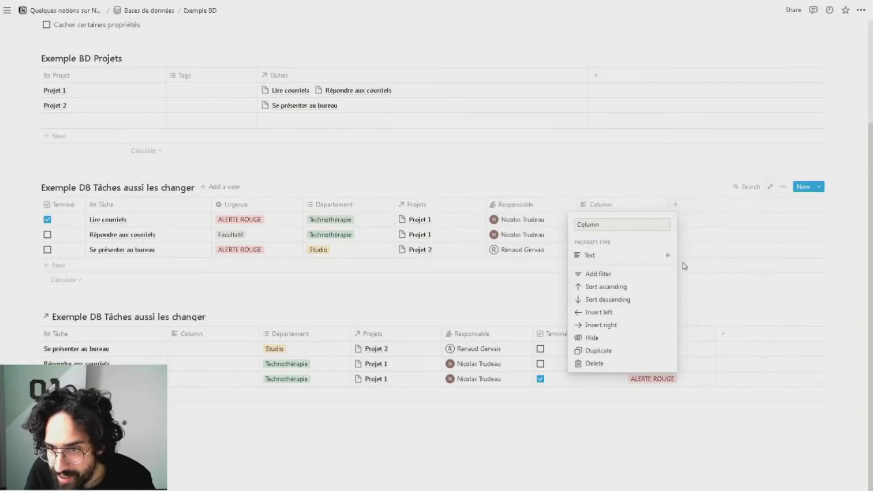
mouse_move(669, 257)
click(725, 225)
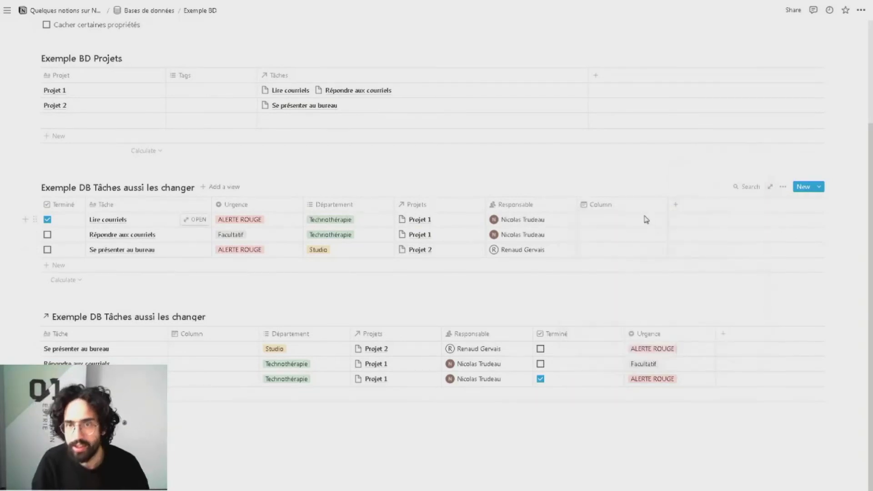
click(630, 204)
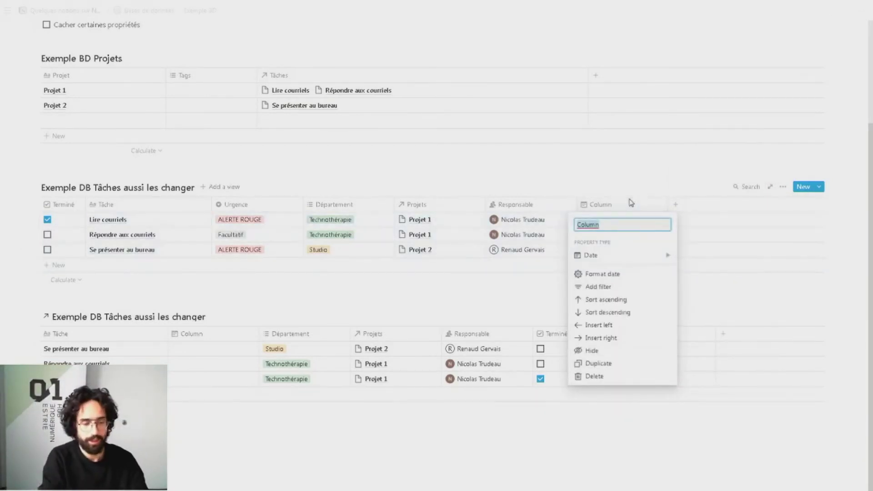
text(Date prévu)
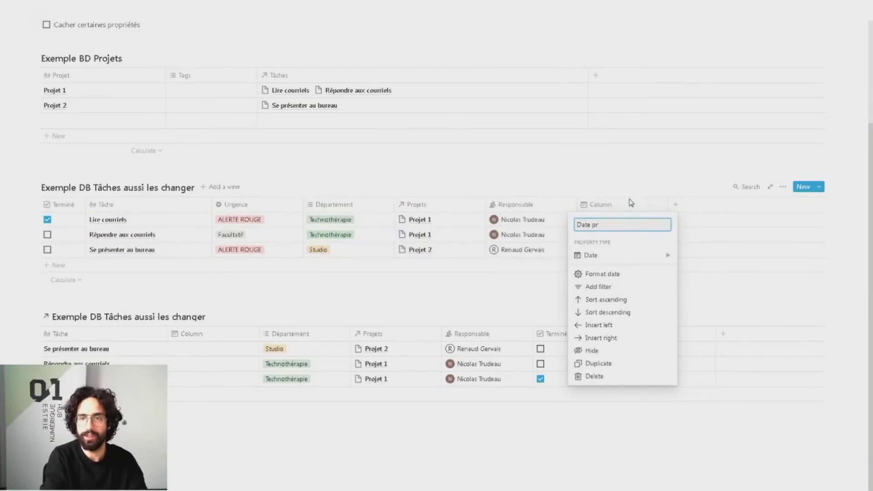
key(Return)
- Set the dates for Lire courriels to November 18, 2021, Répondre aux courriels to November 21, 2021, and Se présenter au bureau to November 19, 2021
click(623, 220)
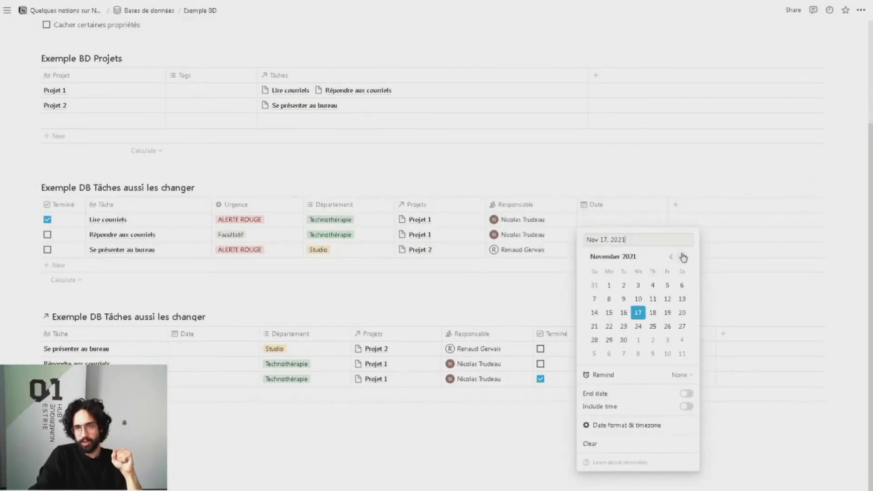
click(652, 312)
click(530, 301)
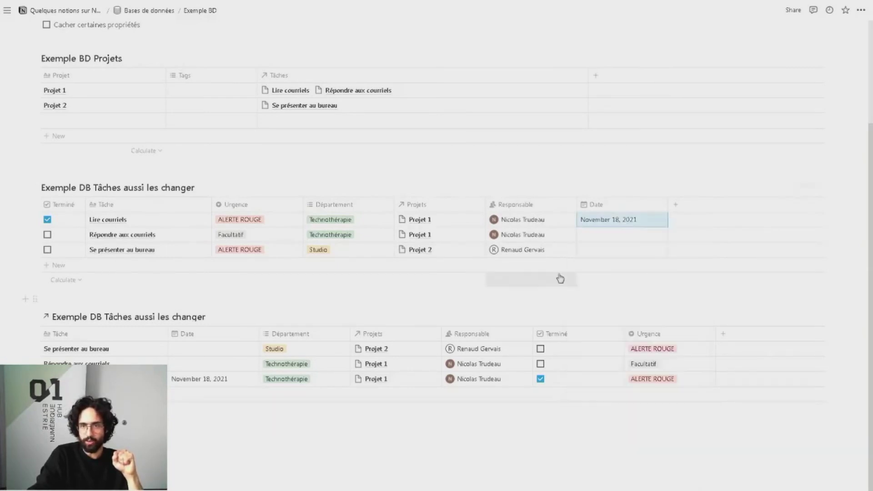
click(602, 236)
click(593, 342)
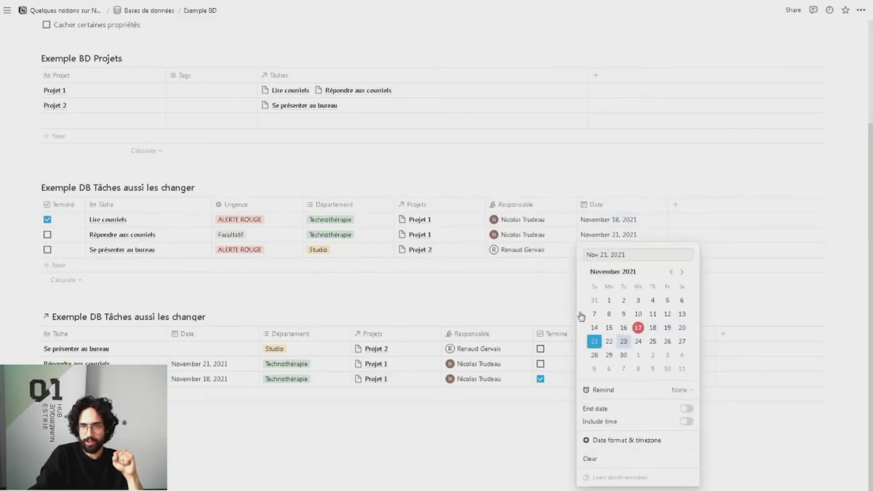
click(585, 265)
click(591, 250)
click(667, 342)
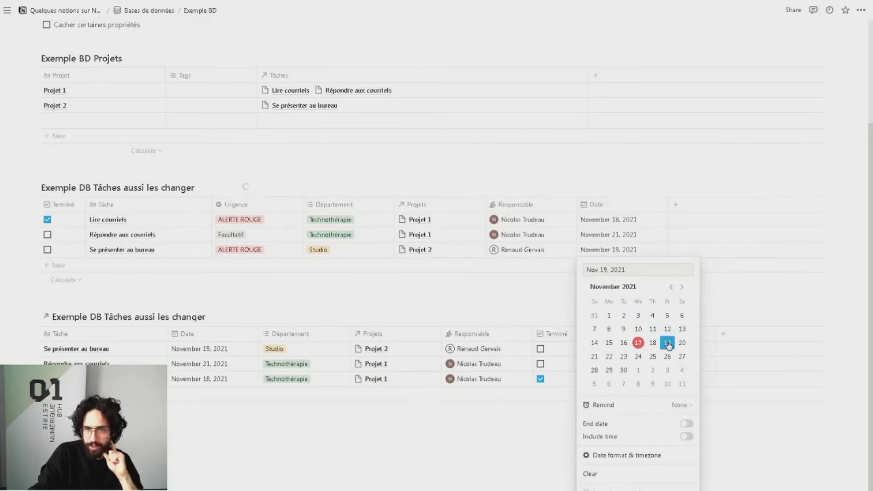
- Give the Se présenter au bureau date an end date of December 3, 2021, leaving the time excluded
click(686, 437)
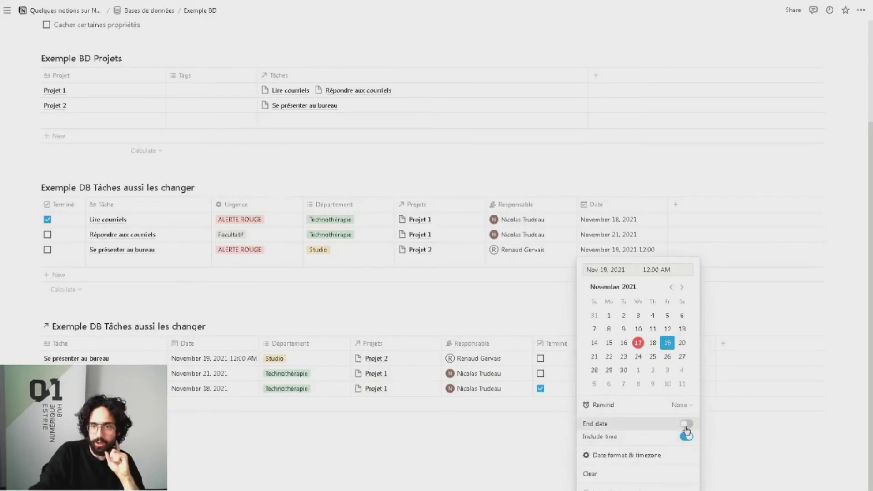
click(686, 423)
click(686, 452)
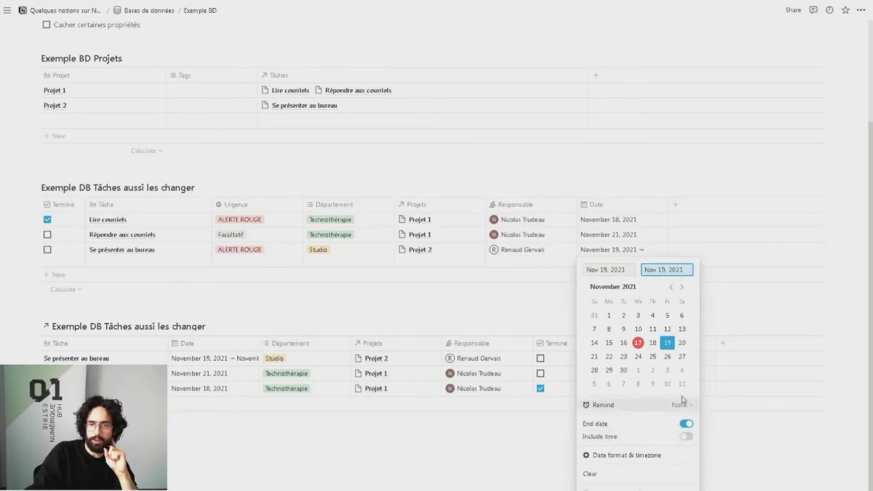
click(673, 375)
key(Escape)
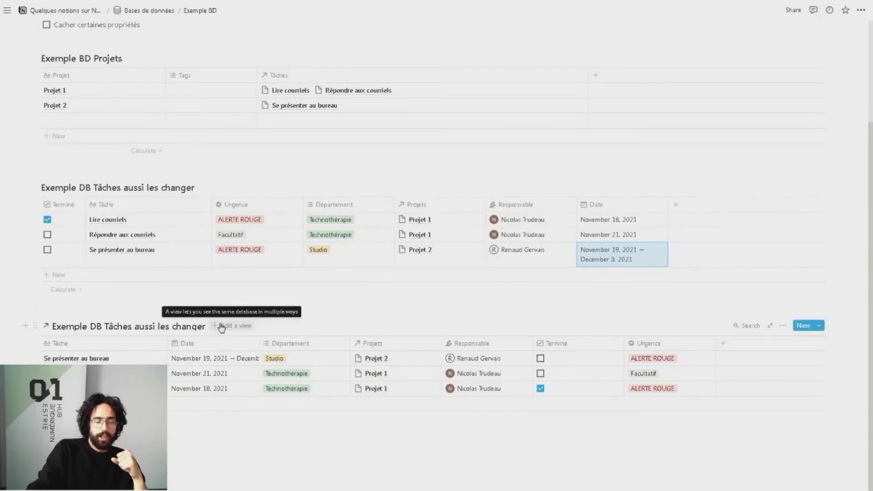
- Add a Board view to the linked tasks database, keeping the view name blank
click(221, 327)
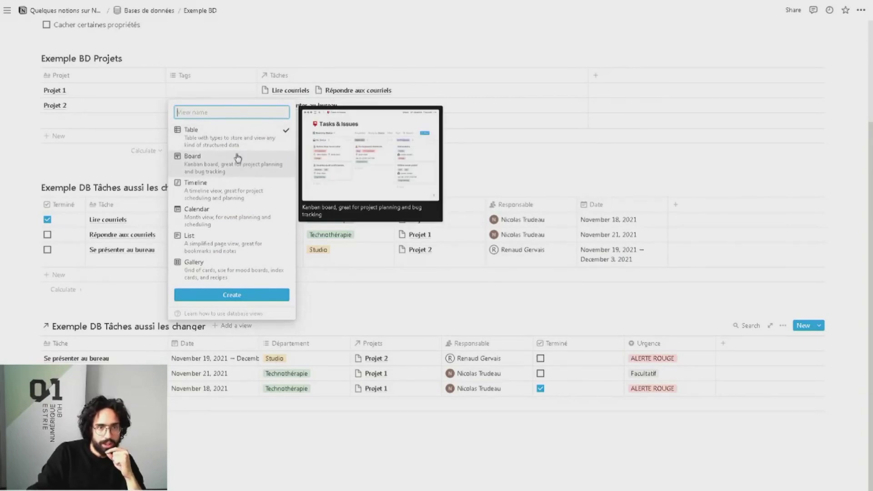
click(232, 171)
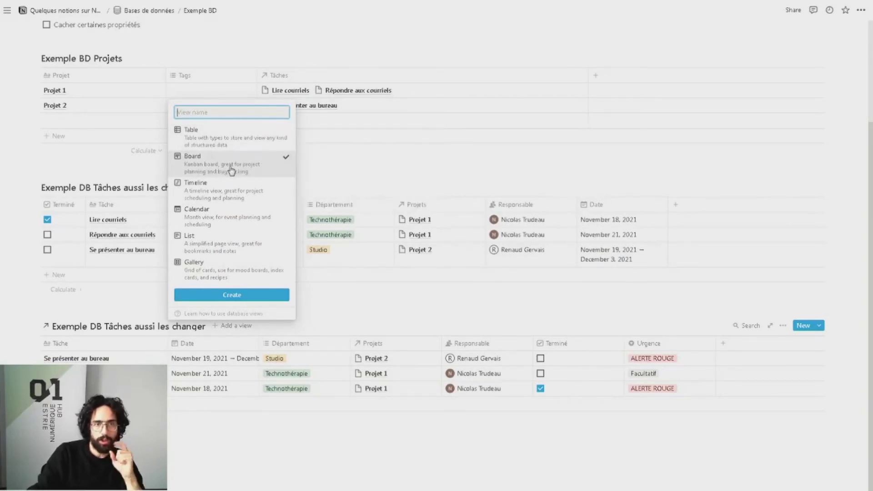
click(247, 295)
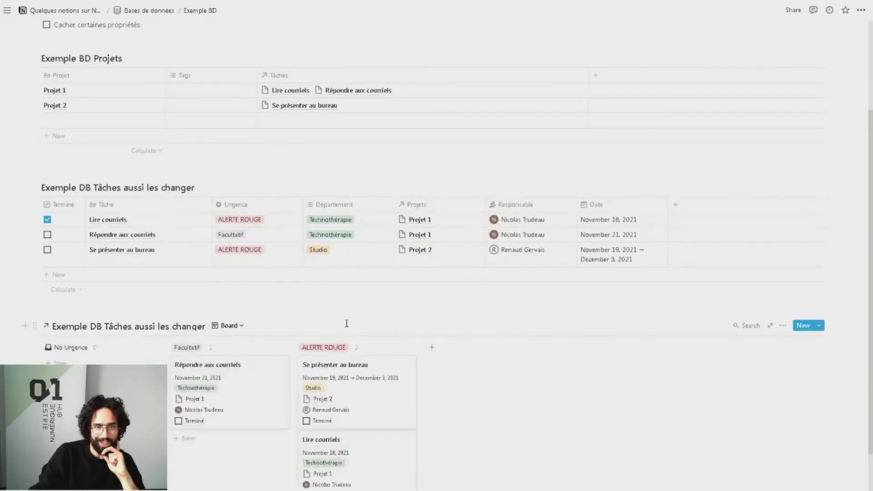
- Group the linked tasks board by Département
scroll(581, 346, down, 2)
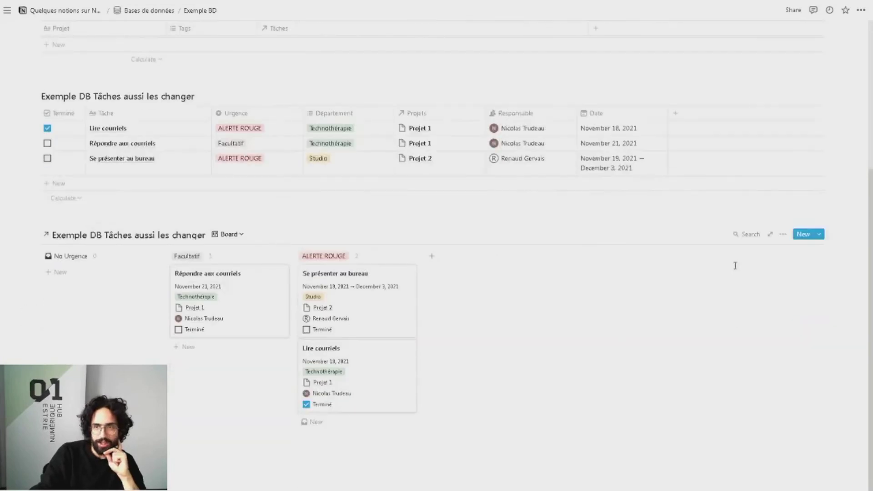
click(783, 235)
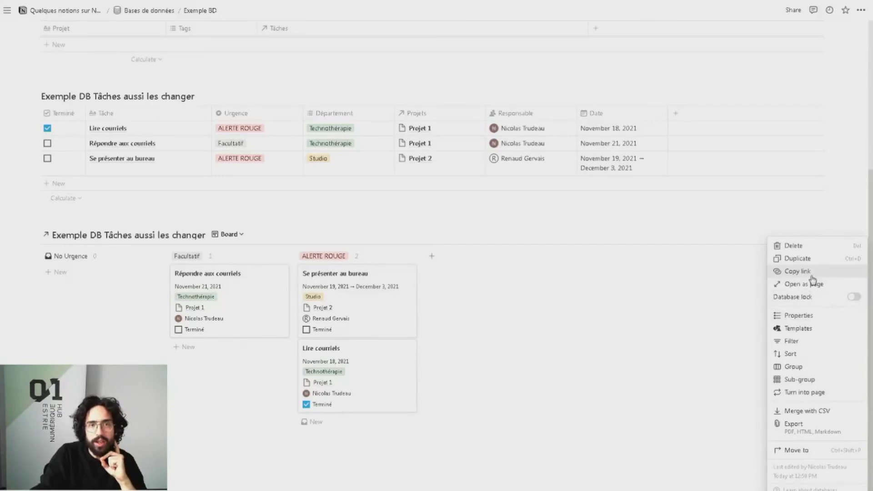
click(798, 272)
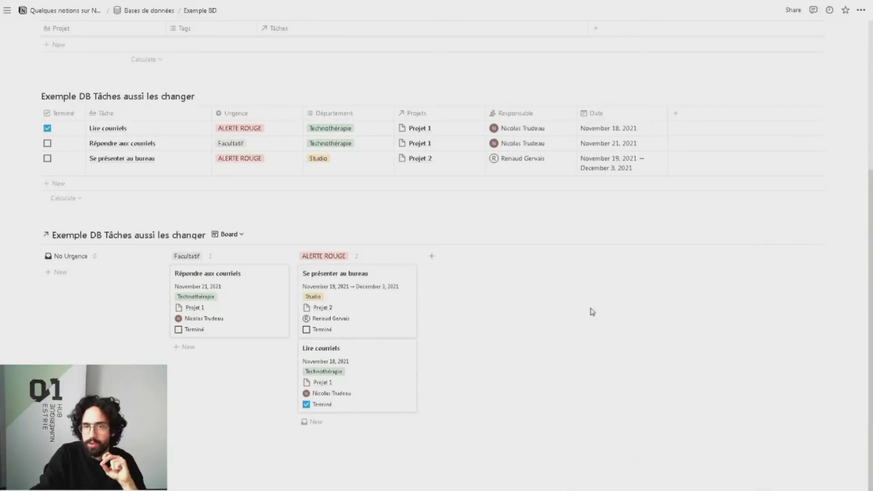
click(786, 237)
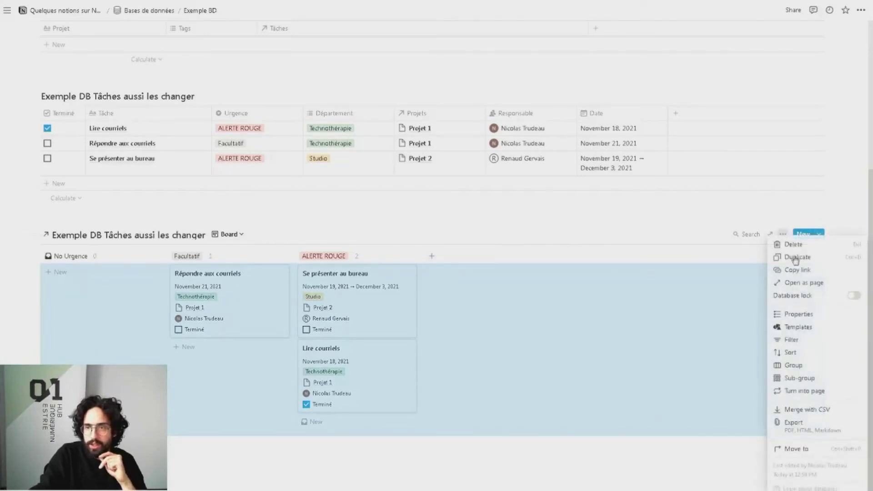
click(810, 369)
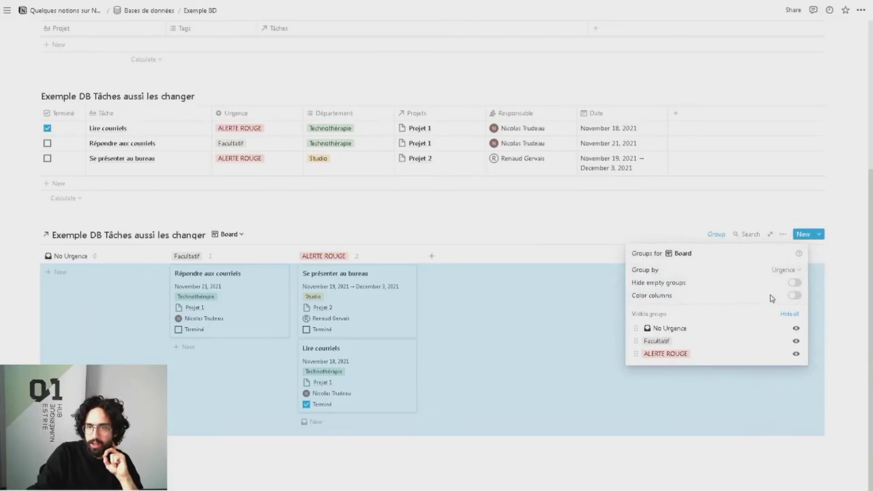
click(789, 270)
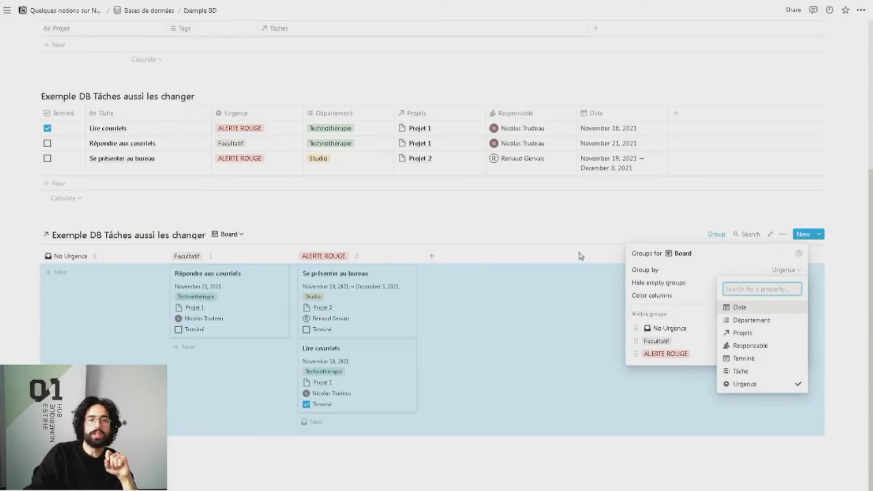
click(761, 323)
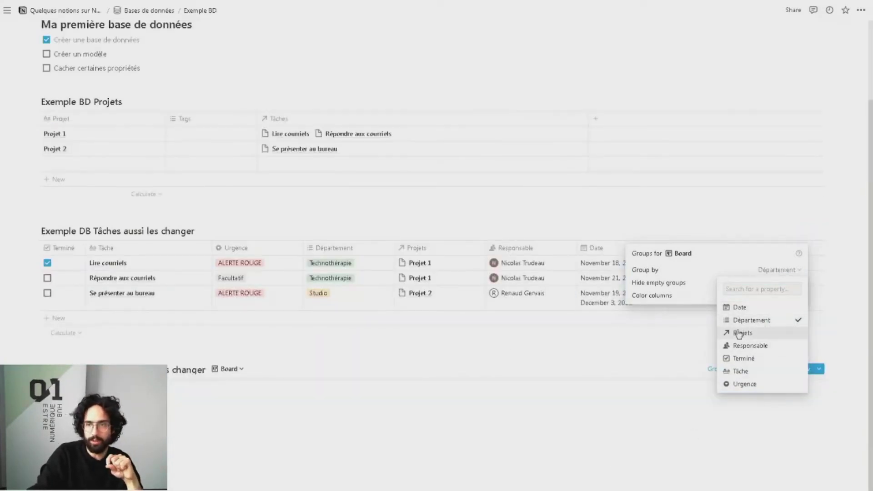
- Set the linked tasks board's grouping back to Urgence and close the group settings
click(757, 384)
click(563, 405)
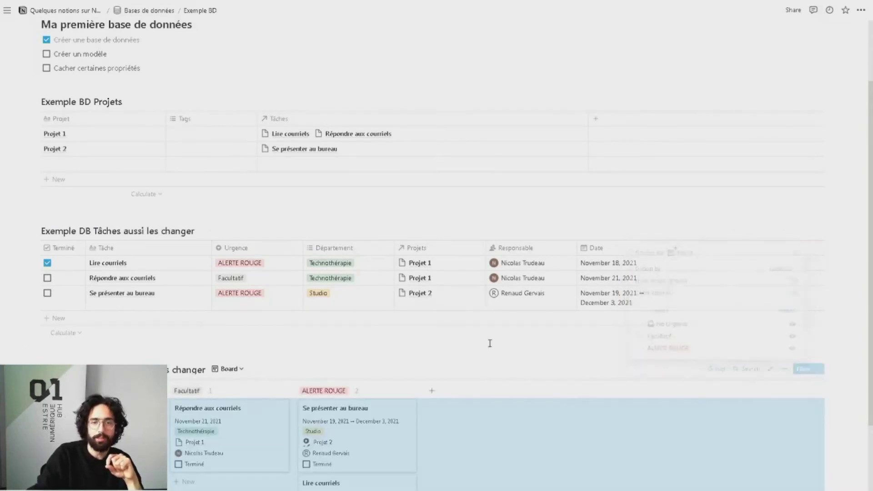
click(485, 350)
scroll(489, 345, down, 4)
scroll(327, 184, up, 2)
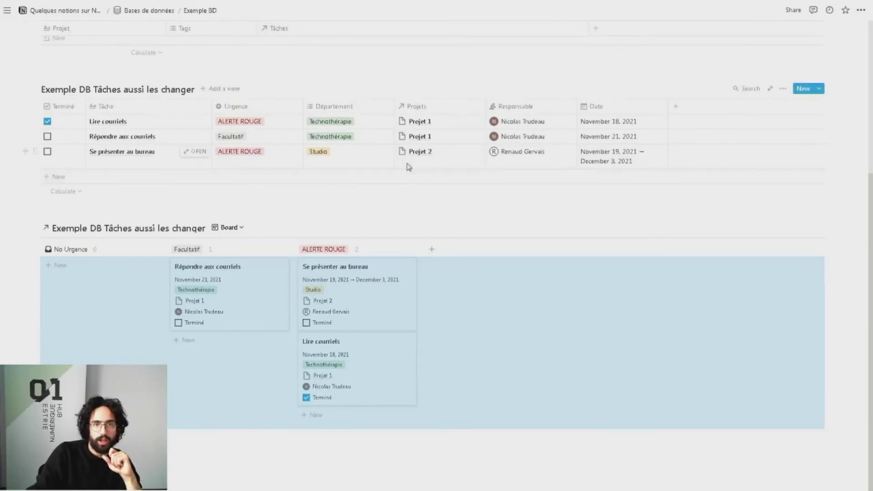
click(317, 450)
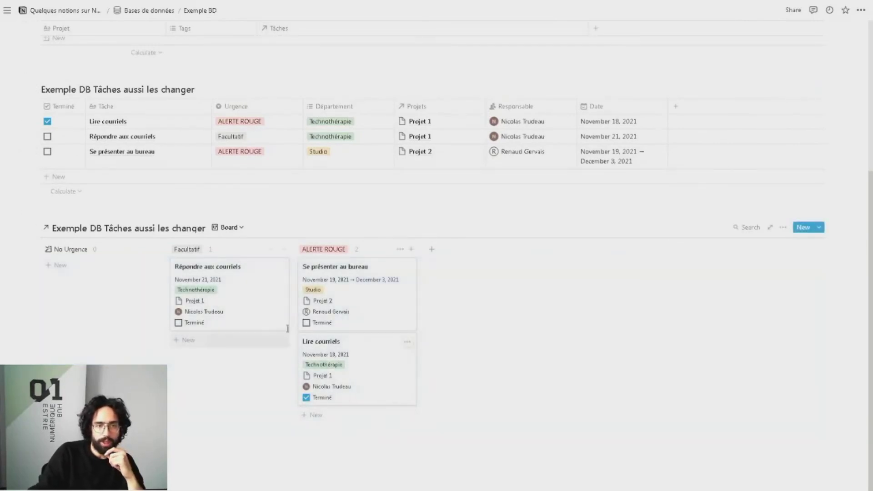
- Move the Lire courriels card from the ALERTE ROUGE group to Facultatif on the board
drag(401, 379, 282, 380)
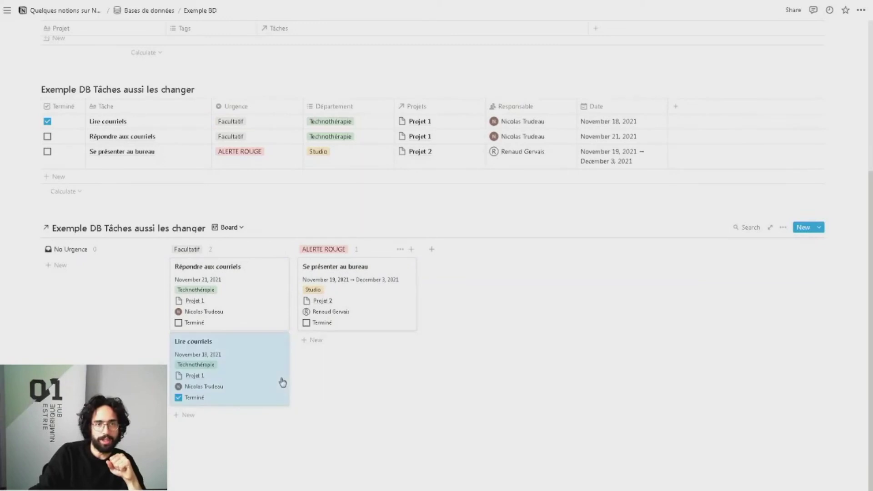
scroll(247, 176, up, 4)
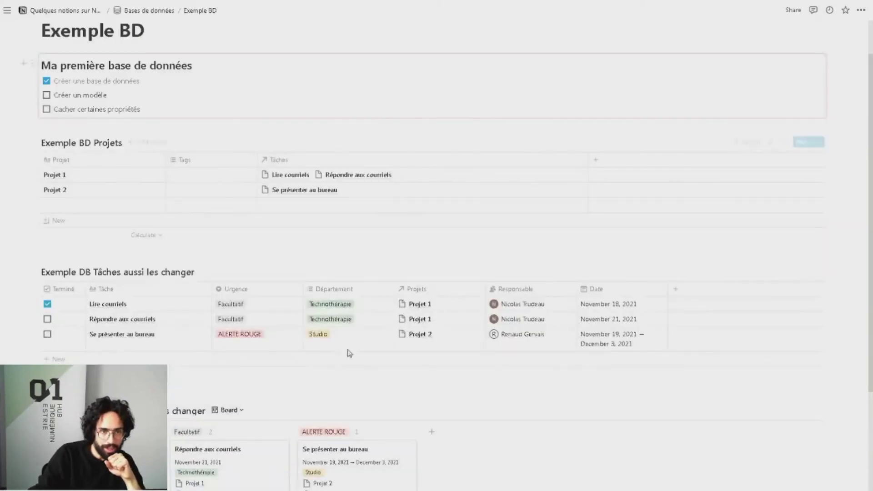
scroll(349, 353, down, 3)
- Try to move the Lire courriels and Répondre aux courriels cards on the board, and undo both moves
drag(253, 370, 265, 357)
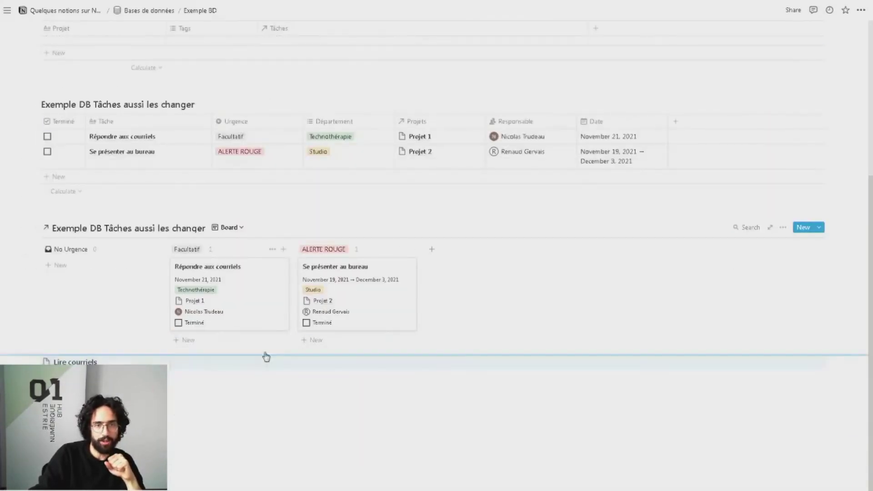
drag(243, 318, 383, 396)
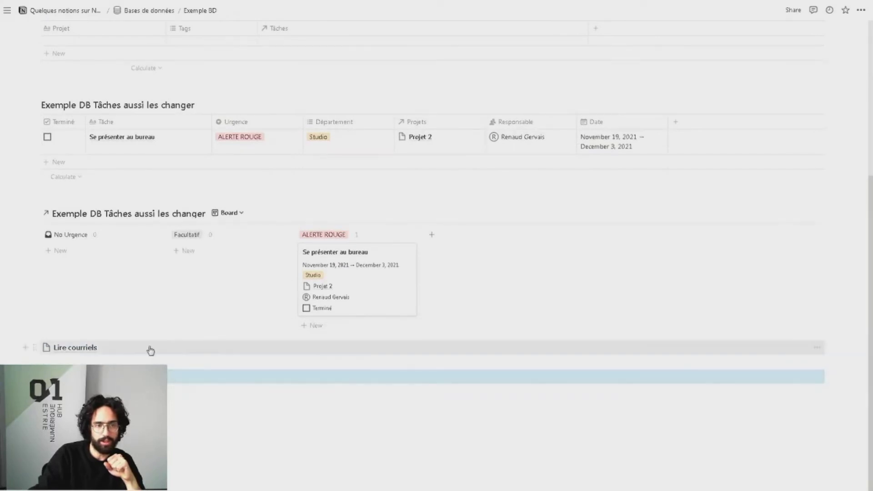
key(ctrl+z)
key(ctrl+z)
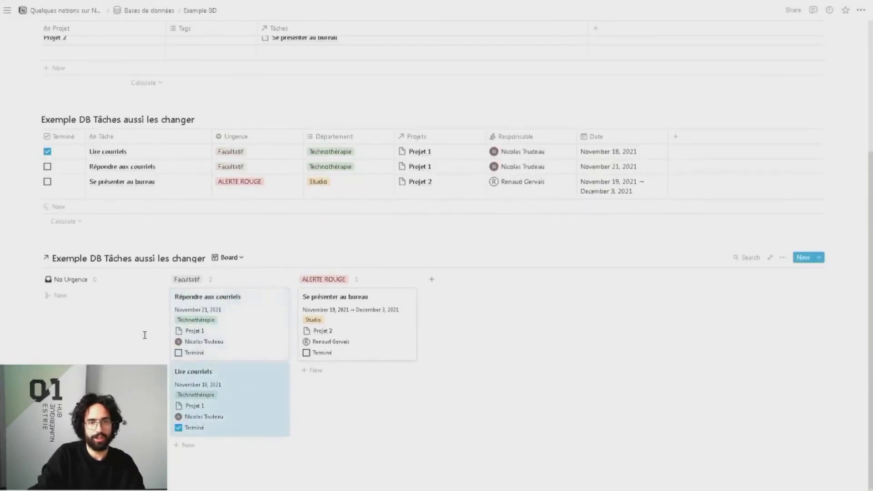
- Move the Lire courriels card back to the ALERTE ROUGE group, above Se présenter au bureau
drag(298, 330, 368, 323)
mouse_move(245, 335)
mouse_down()
mouse_move(353, 350)
mouse_move(356, 362)
mouse_move(202, 327)
mouse_move(243, 345)
mouse_up()
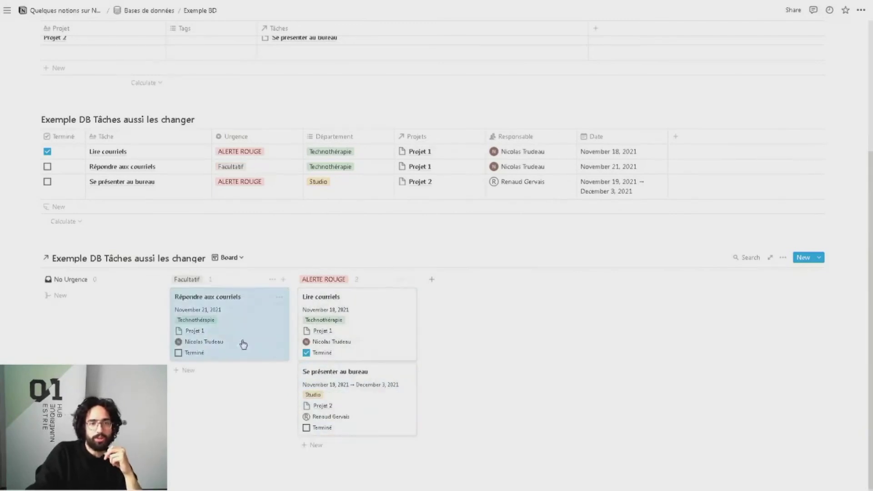
- Add a Timeline view to the linked tasks database, keeping the view name blank
click(243, 262)
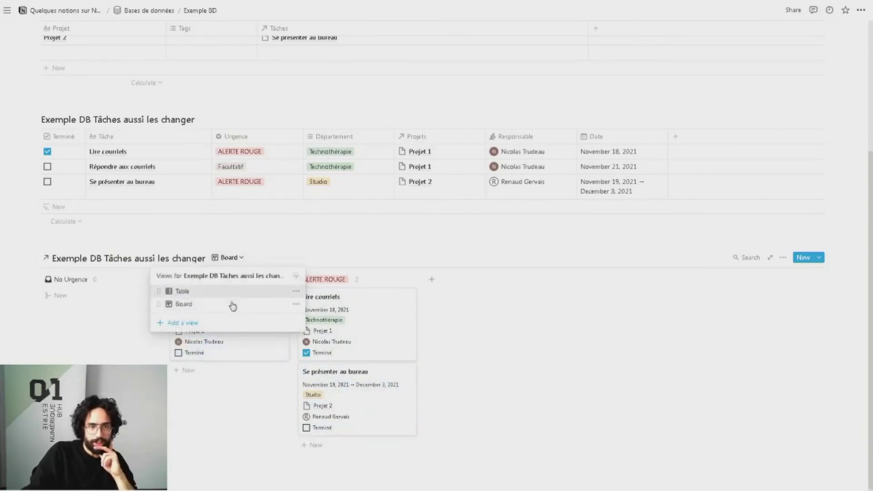
click(188, 321)
click(363, 303)
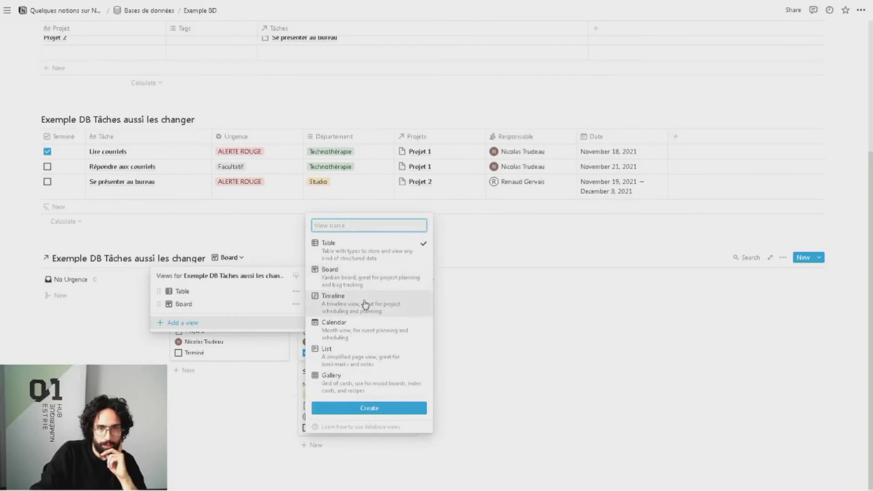
click(362, 407)
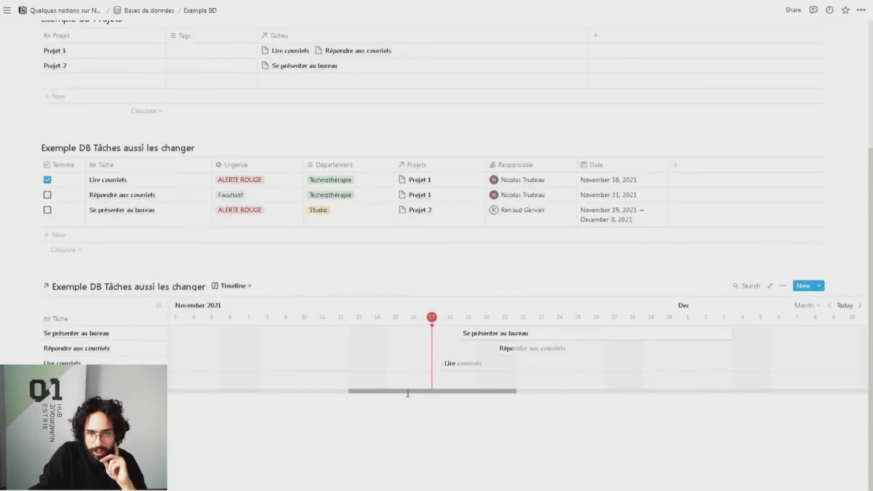
- Reschedule Se présenter au bureau on the timeline to run from November 15 to November 17, 2021
drag(408, 391, 433, 392)
drag(404, 341, 331, 341)
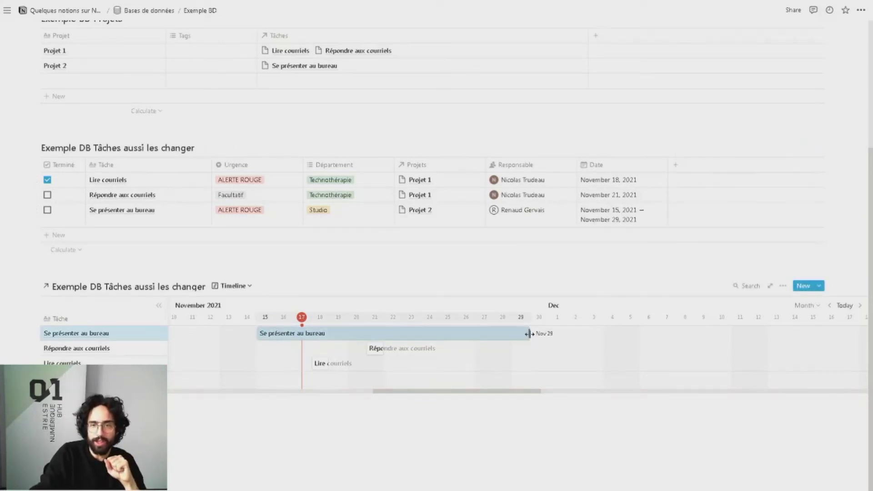
drag(529, 334, 355, 342)
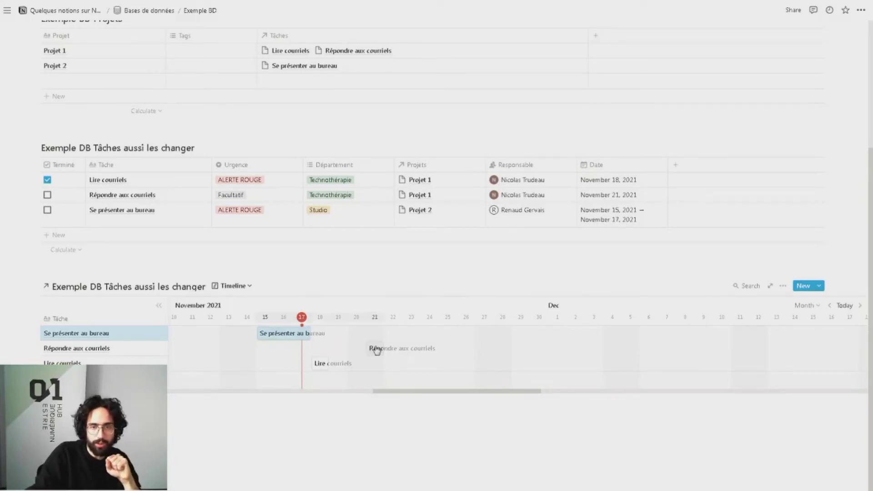
- Extend Répondre aux courriels on the timeline to span November 12 to December 3, 2021, and briefly view the Lire courriels task page
drag(366, 348, 209, 364)
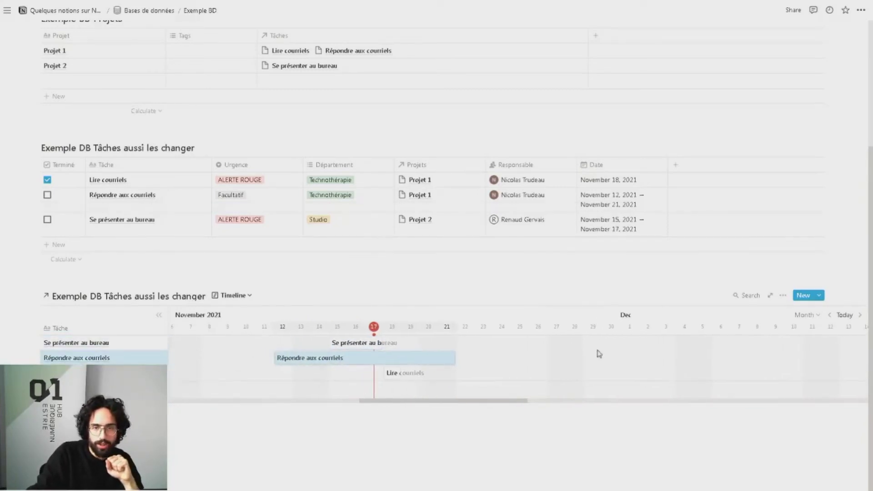
drag(455, 363, 668, 362)
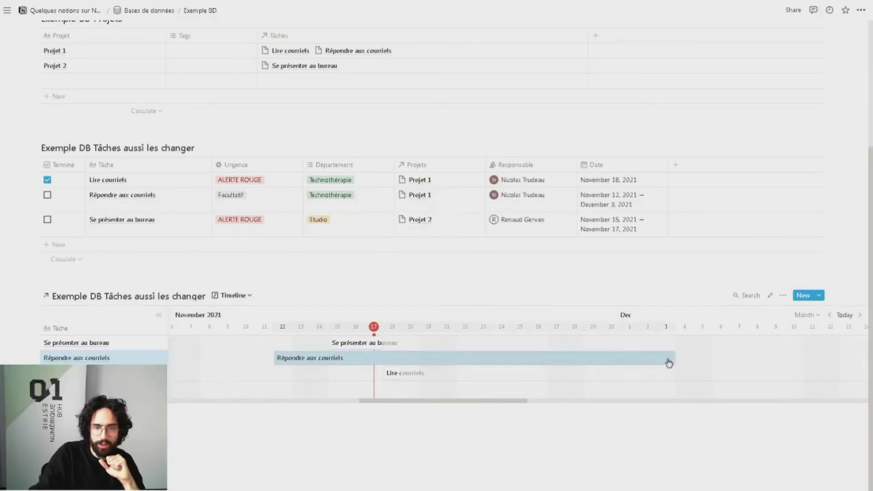
click(401, 373)
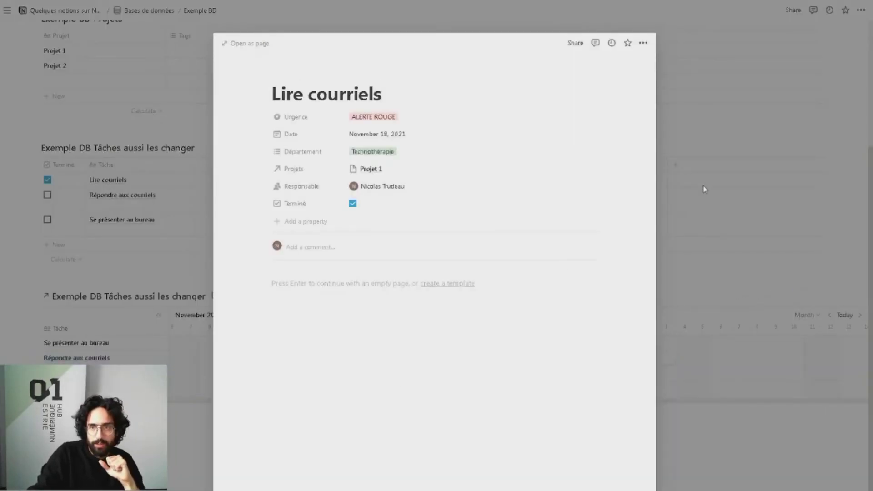
click(704, 186)
- Add a Calendar view to the linked tasks database, keeping the view name blank
click(228, 300)
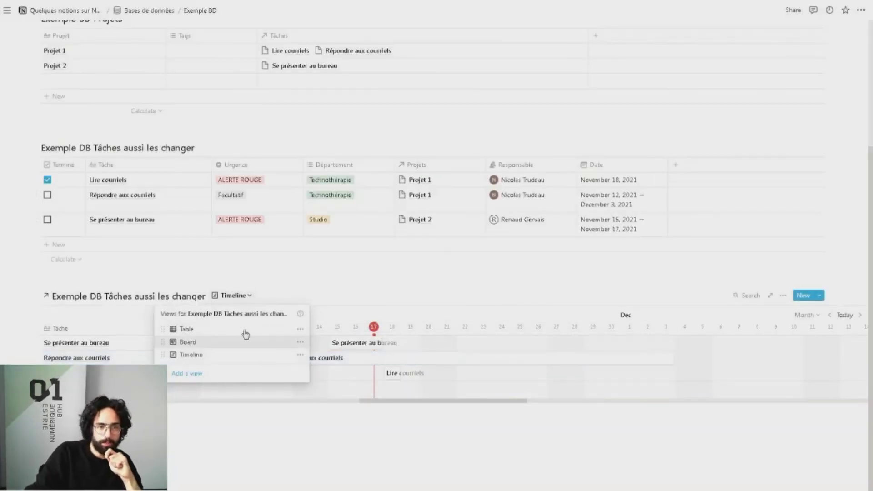
click(220, 373)
click(374, 376)
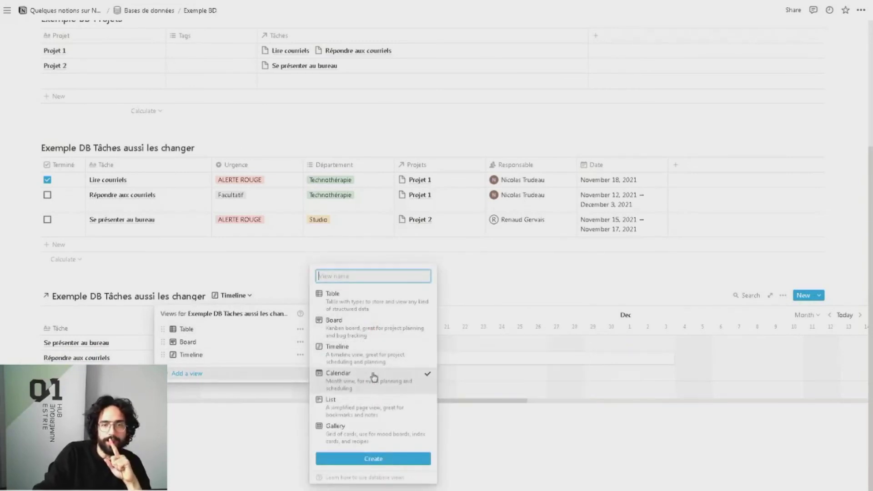
click(372, 459)
scroll(450, 355, down, 2)
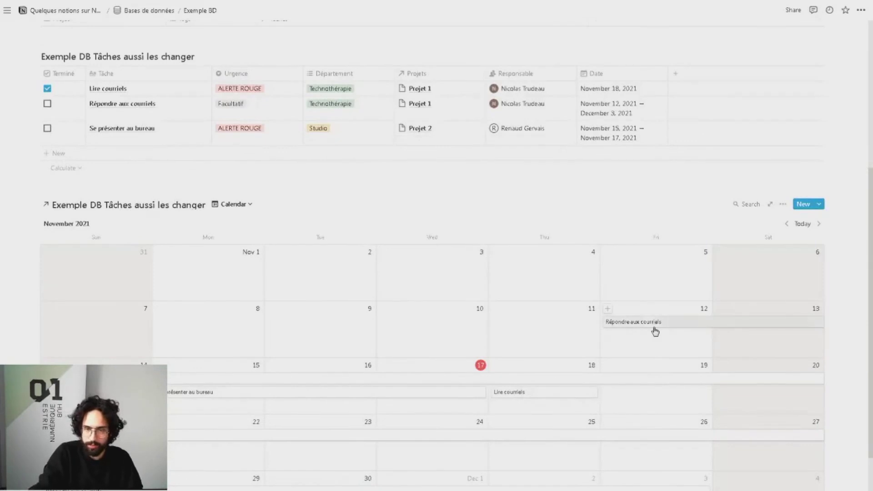
scroll(655, 331, down, 1)
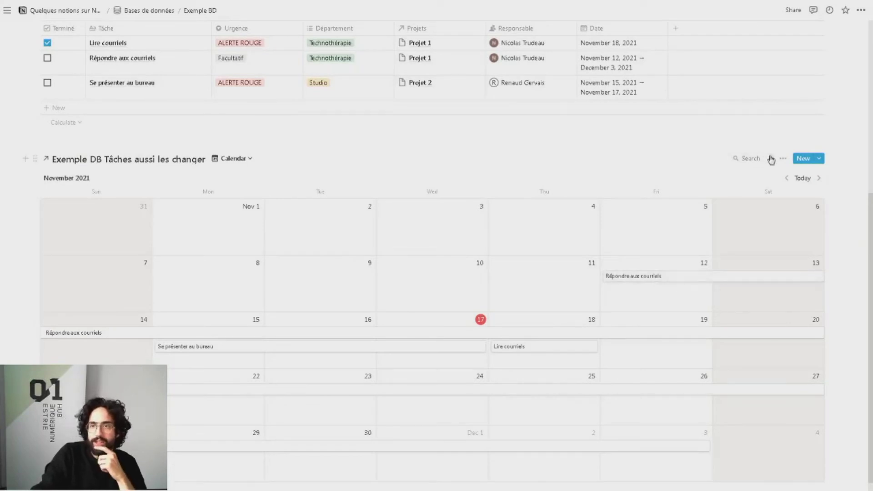
click(783, 160)
click(776, 237)
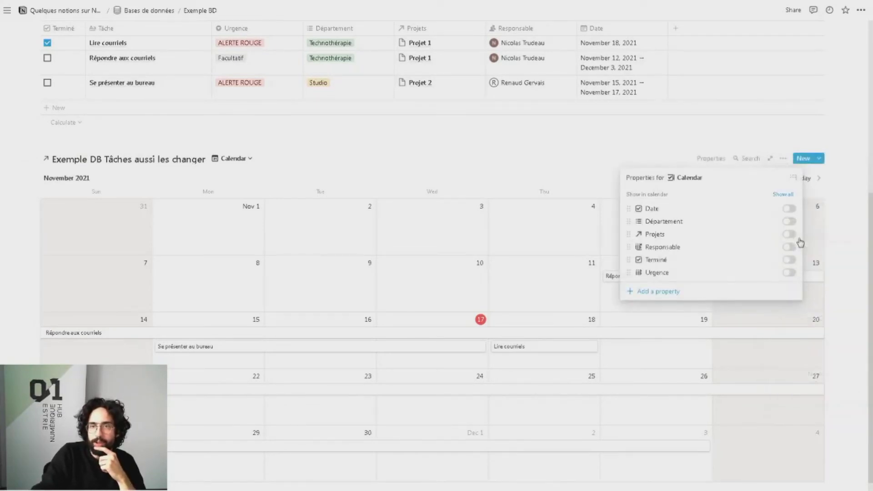
click(708, 127)
- Show the Terminé, Urgence and Département properties on the calendar's task cards
click(782, 159)
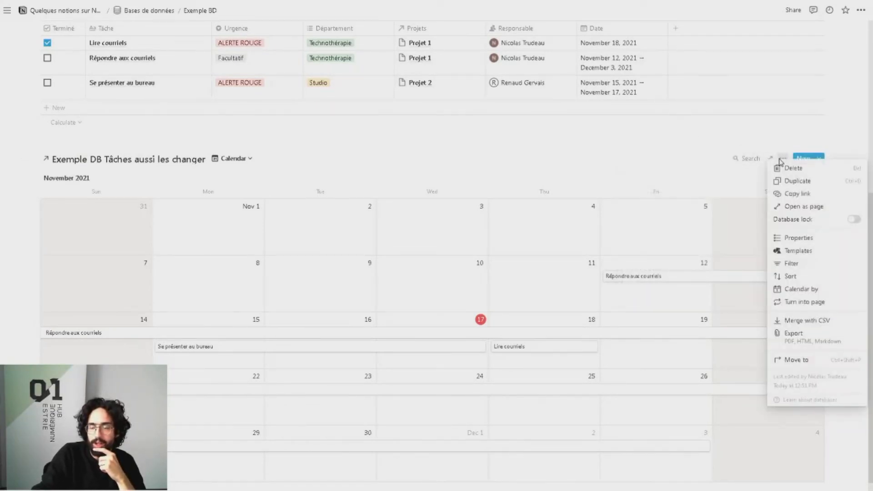
click(780, 237)
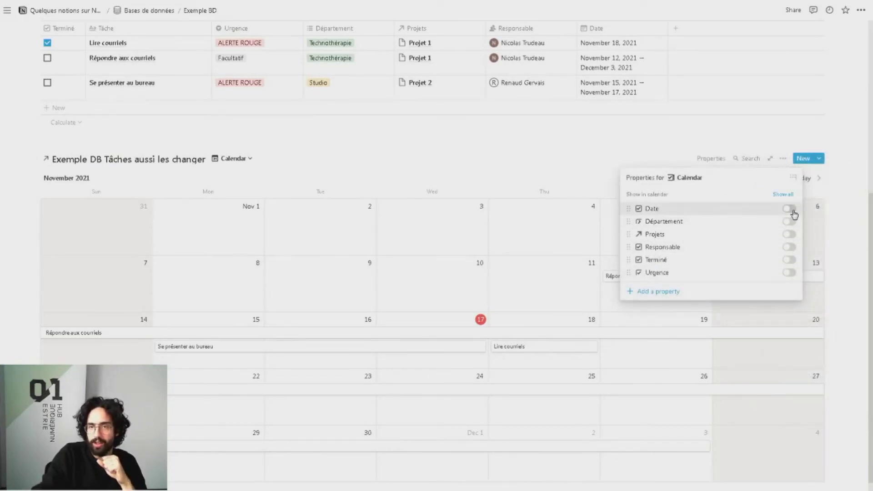
click(791, 260)
click(792, 260)
click(792, 260)
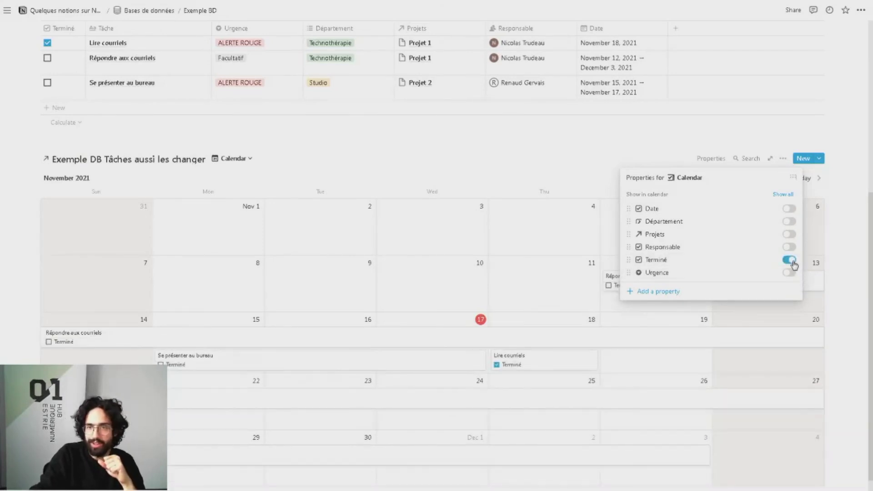
click(791, 273)
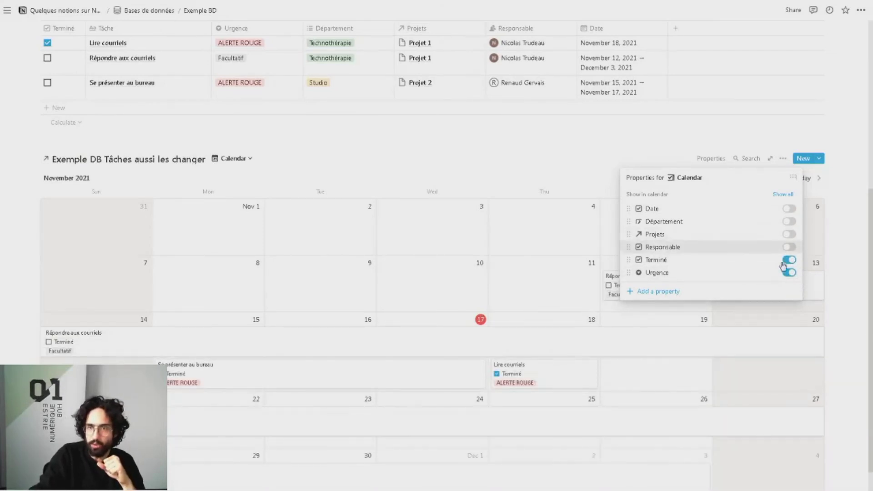
click(791, 221)
click(541, 354)
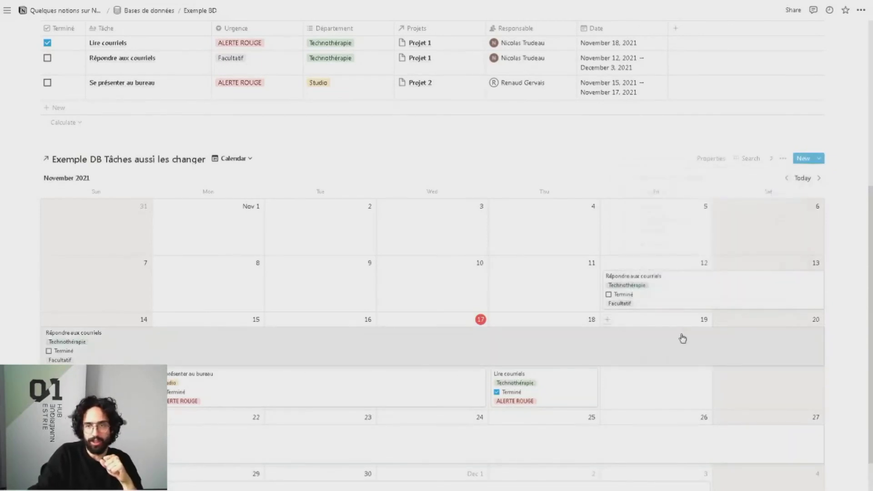
- Add a List view to the linked tasks database, keeping the view name blank
click(232, 158)
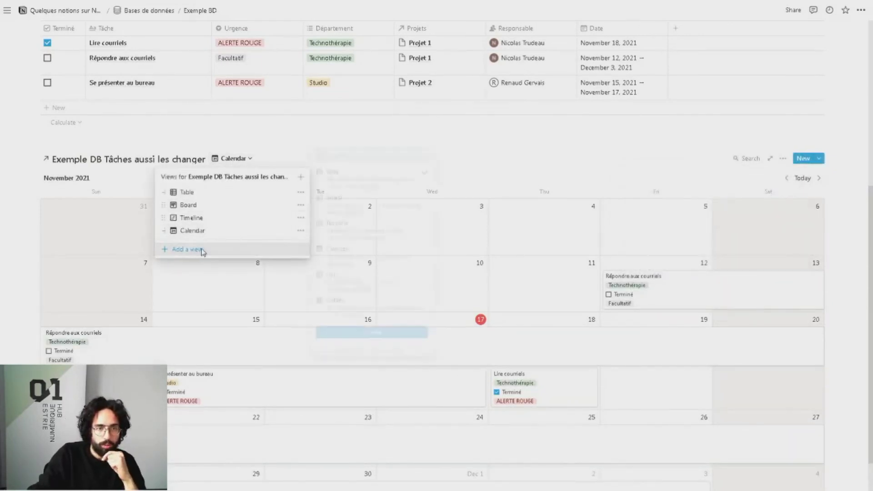
click(187, 249)
click(359, 291)
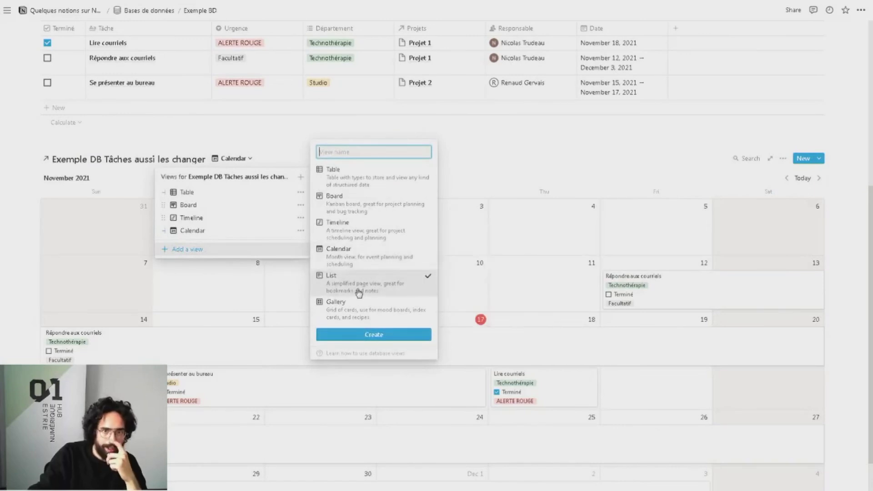
click(371, 335)
scroll(193, 361, down, 2)
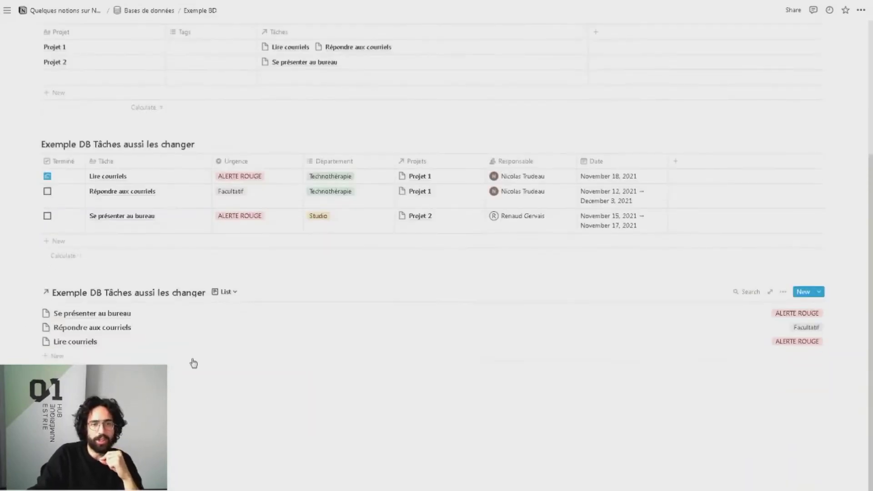
scroll(193, 362, up, 1)
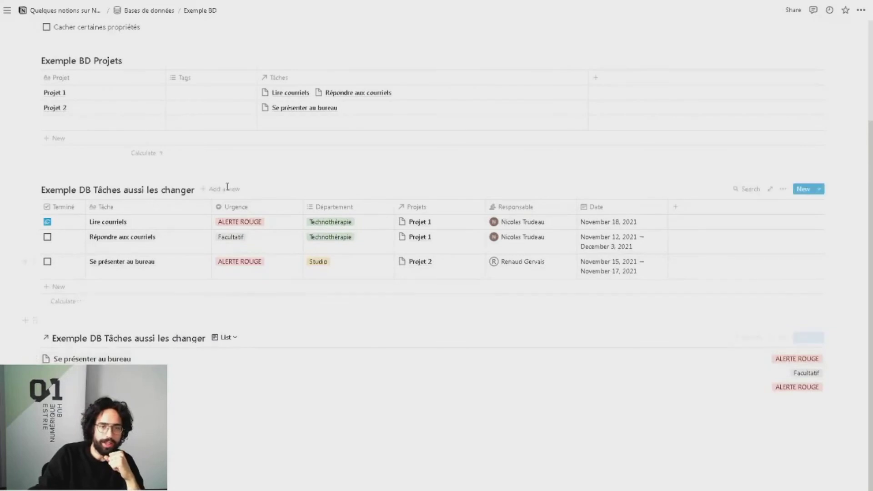
drag(222, 242, 212, 268)
right_click(212, 268)
click(268, 436)
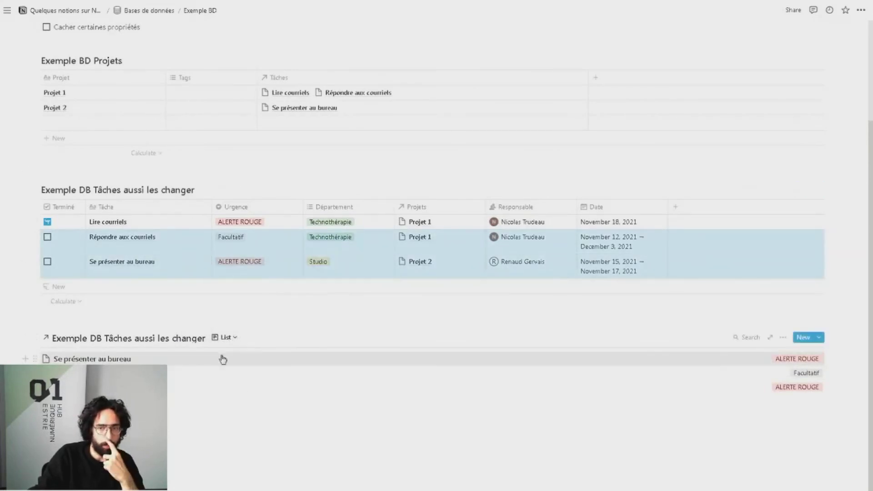
click(291, 425)
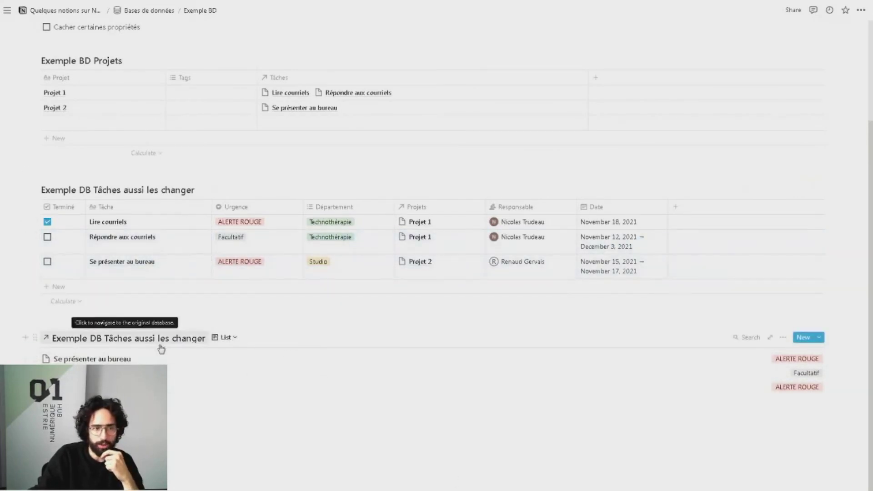
- View the Se présenter au bureau task page from the list, and close it
click(165, 360)
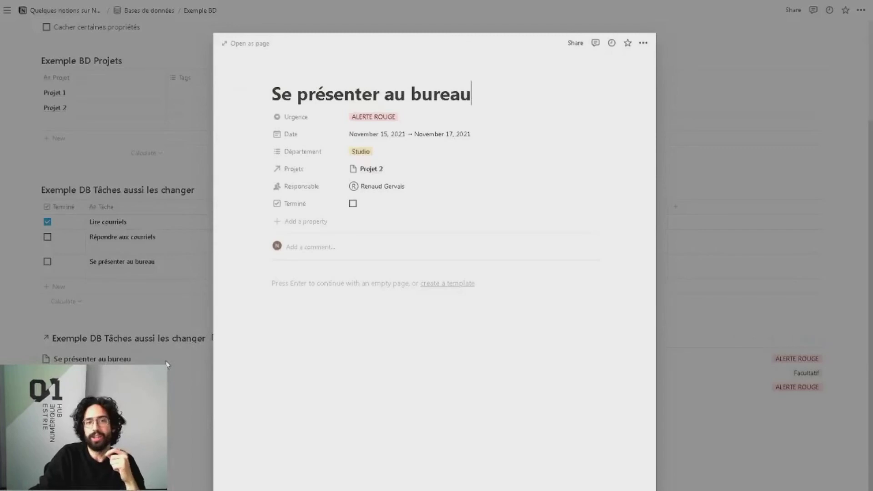
click(177, 451)
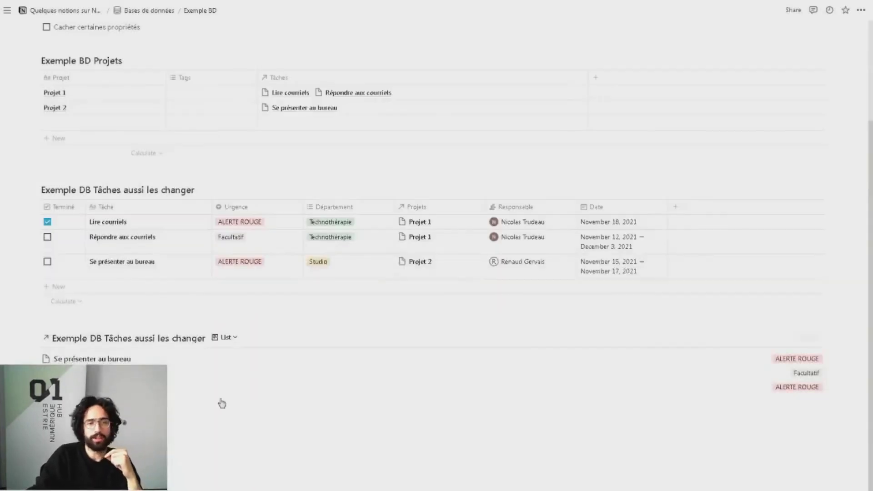
- Add a Gallery view to the linked tasks database, keeping the view name blank
click(226, 337)
click(190, 441)
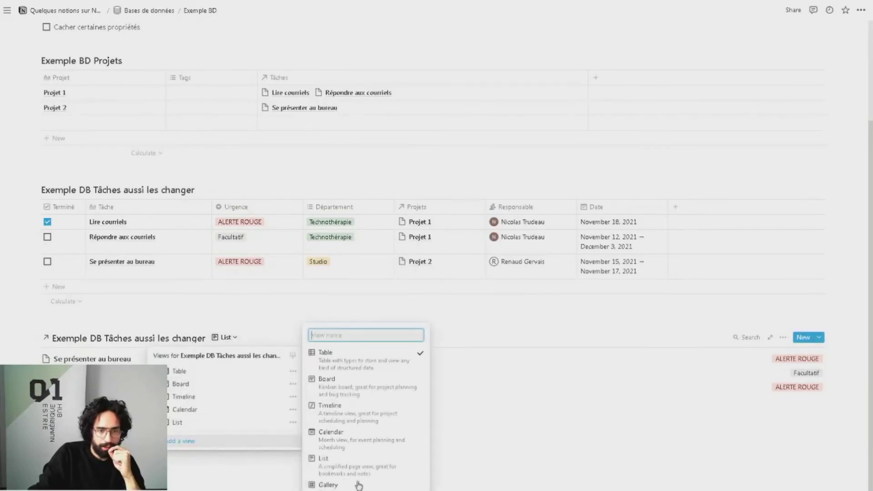
click(362, 485)
click(366, 490)
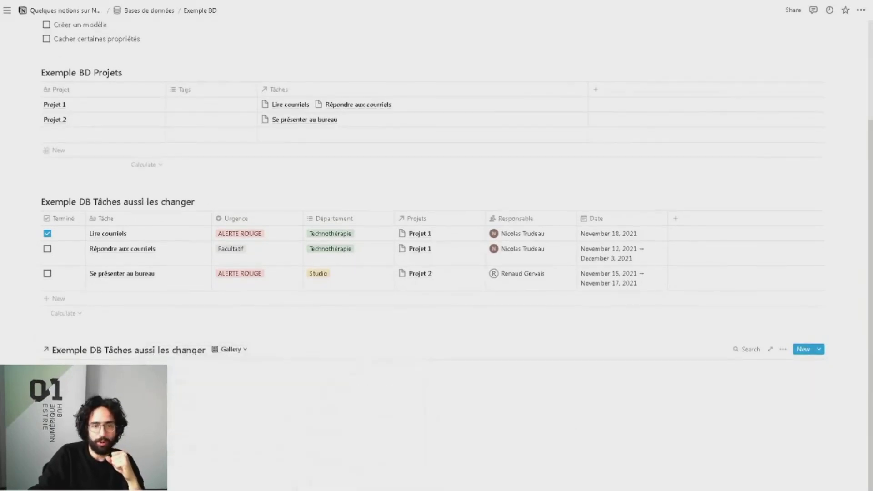
scroll(359, 416, down, 2)
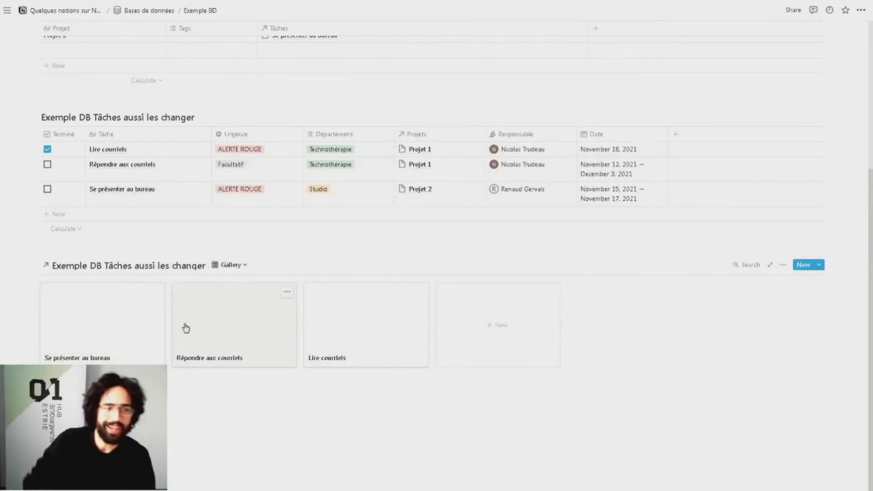
- Write "Je me suis présenté" in the body of the Se présenter au bureau task page, and close the page
click(107, 336)
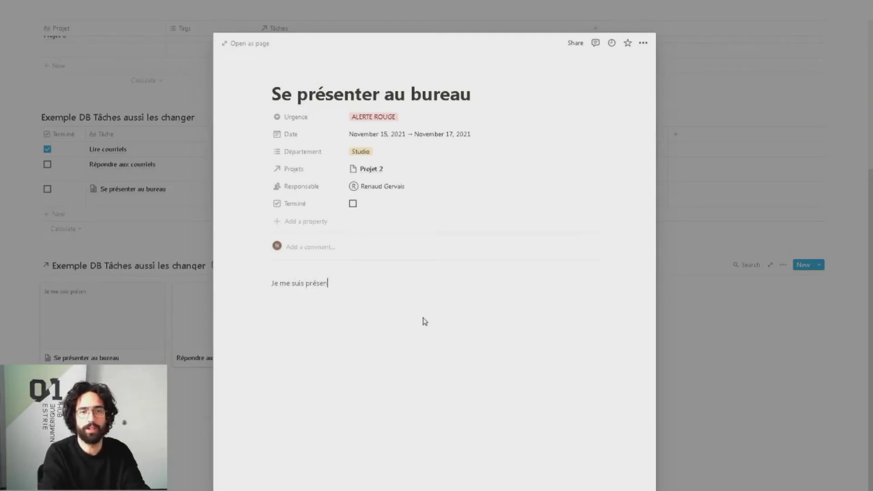
click(113, 410)
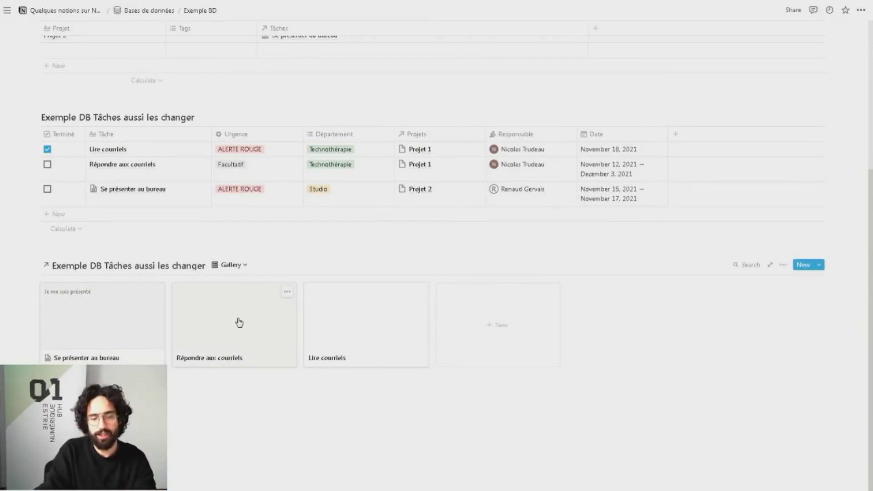
- Leave full screen, switch to the other browser tab and search Google for "arbre"
key(F11)
click(119, 8)
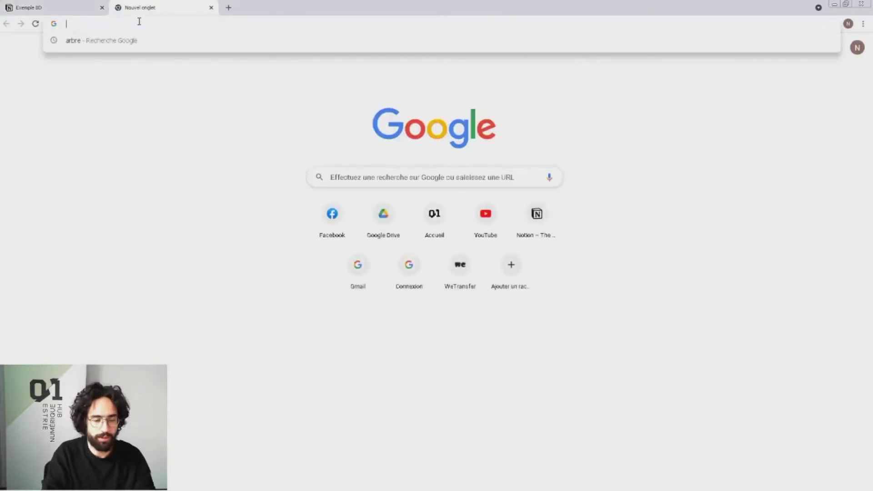
click(495, 177)
text(arbre)
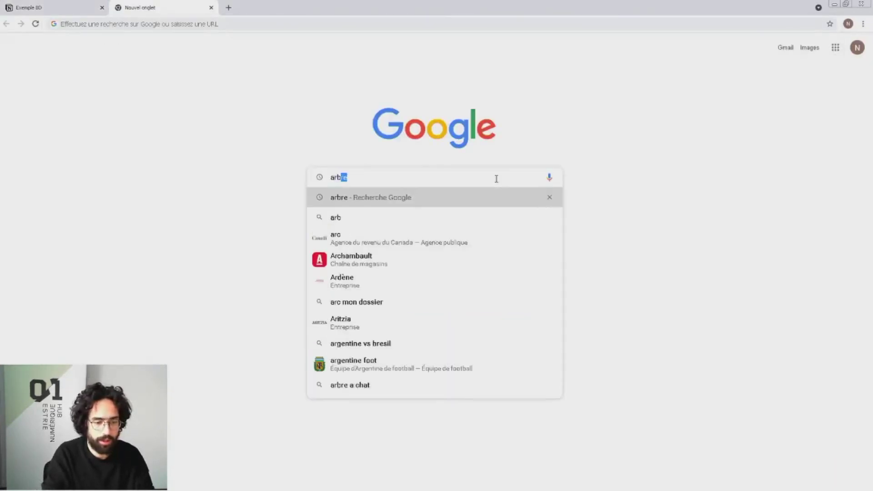
key(Return)
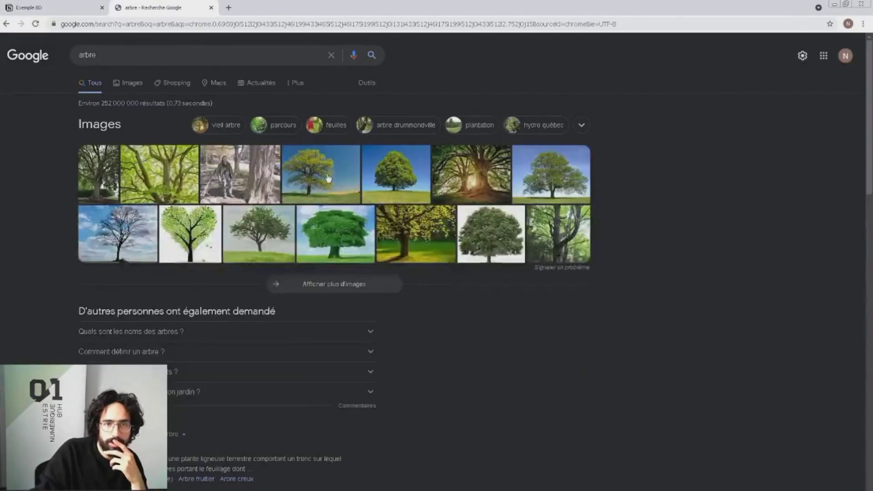
- Open the Jardiner Malin linden tree image in its own browser tab and copy its image address
click(411, 173)
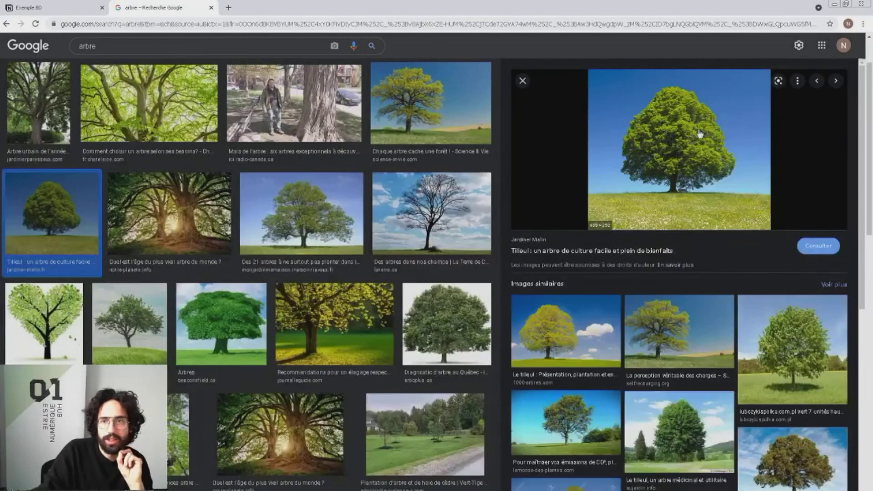
right_click(699, 132)
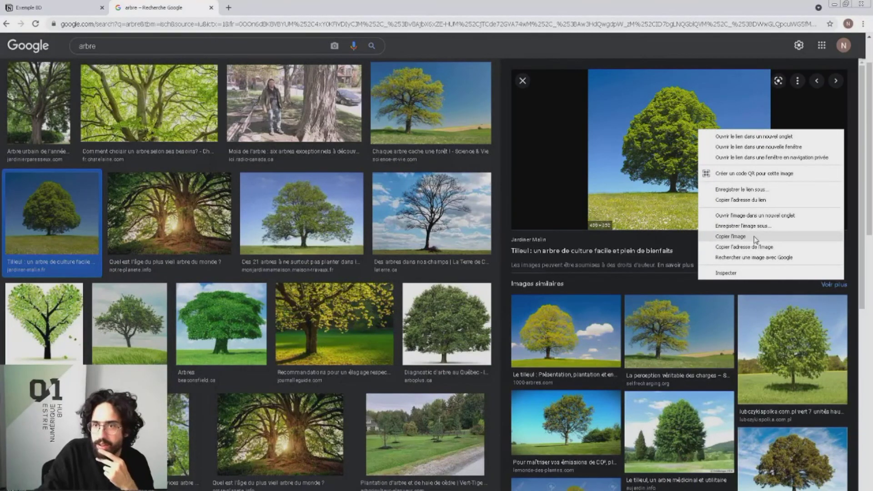
click(753, 216)
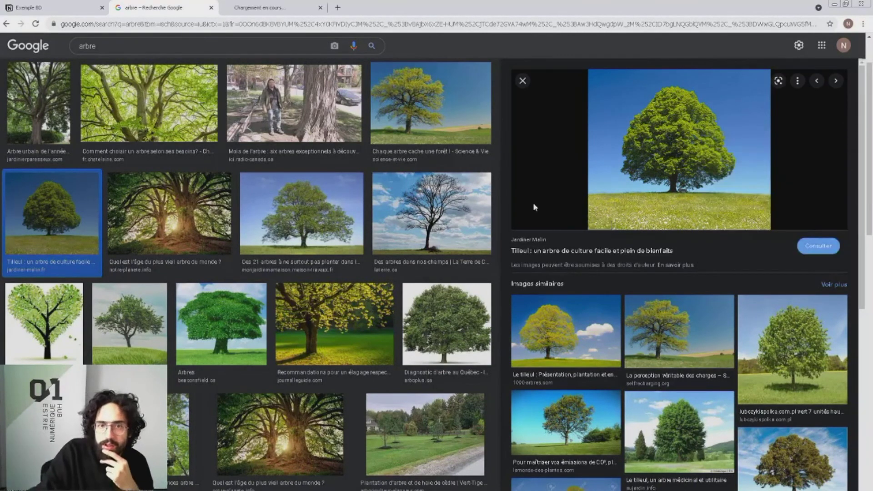
click(278, 5)
right_click(402, 305)
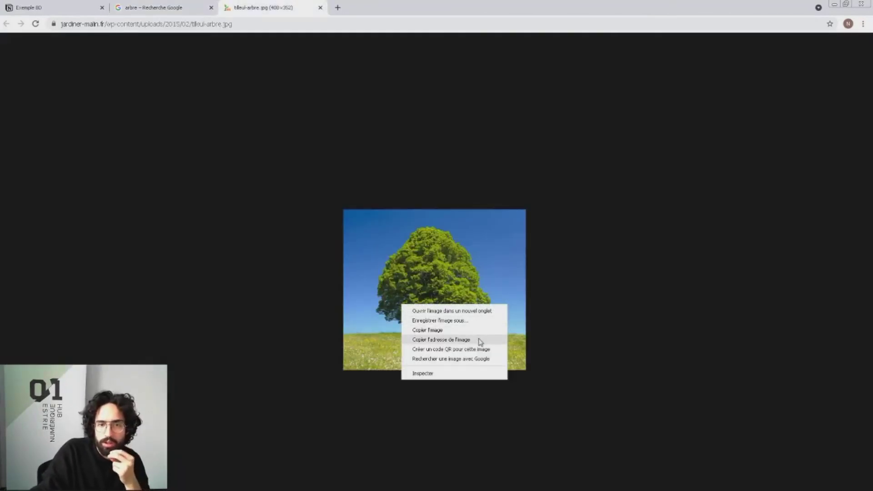
click(478, 341)
- Return to the Notion page in full screen and embed the tilleul-arbre.jpg image from its copied address in the Répondre aux courriels task page
click(101, 4)
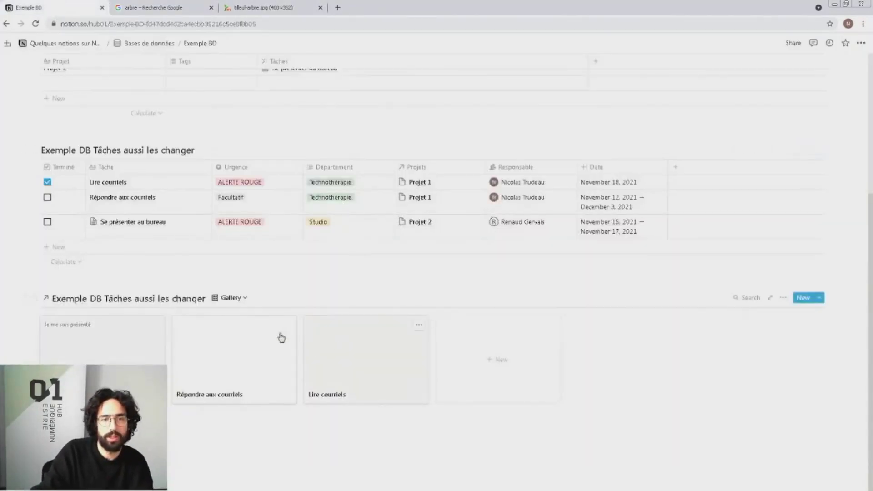
key(F11)
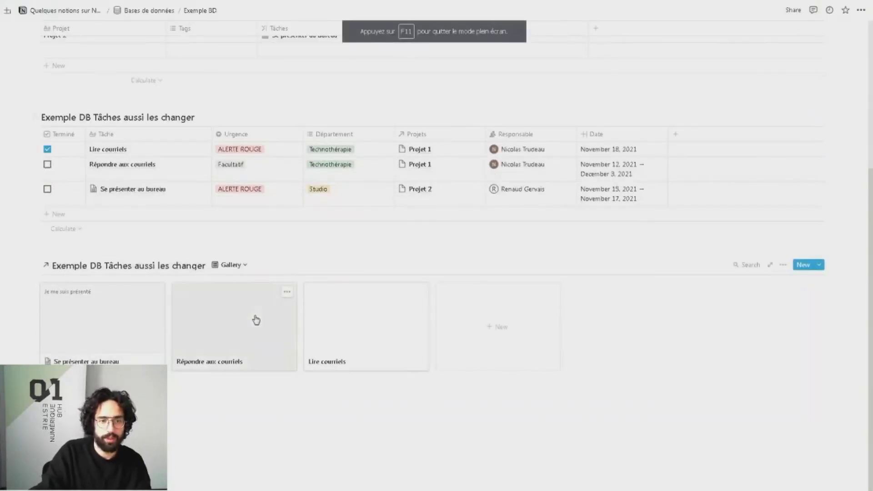
click(256, 321)
click(353, 348)
text(https://www.jardiner-malin.fr/wp-content/uploads/2015/02/tilleul-arbre.jpg)
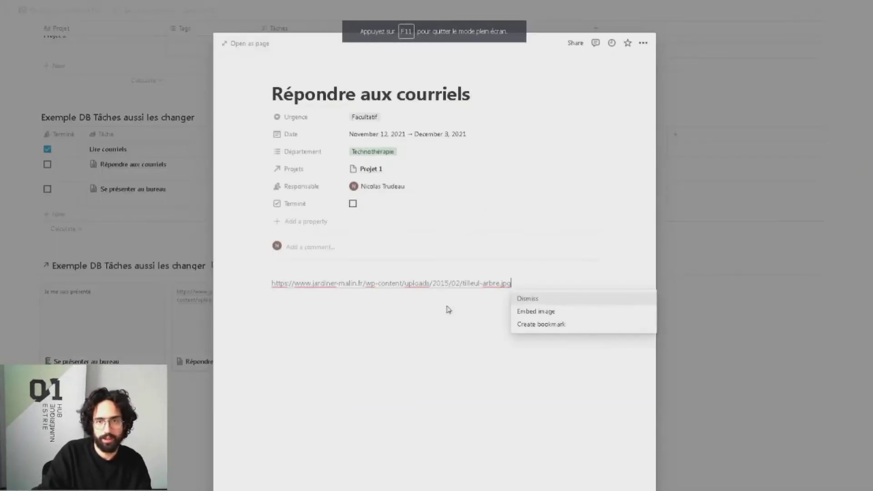
click(539, 314)
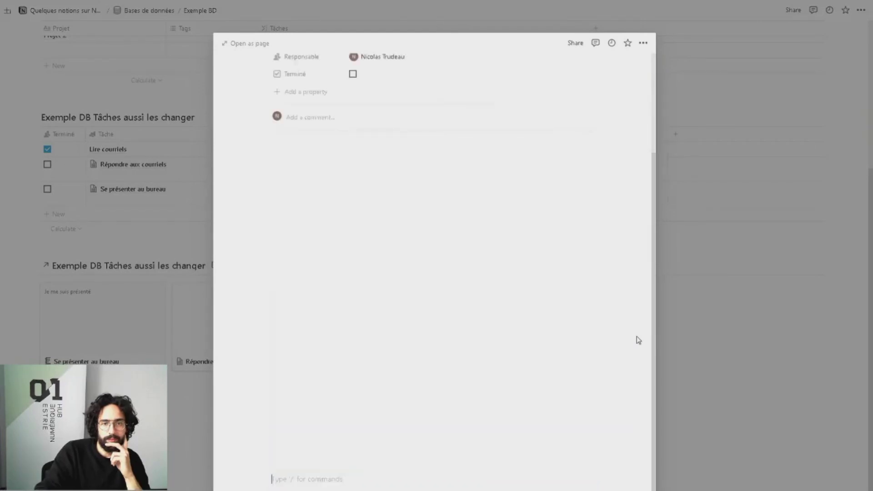
right_click(235, 369)
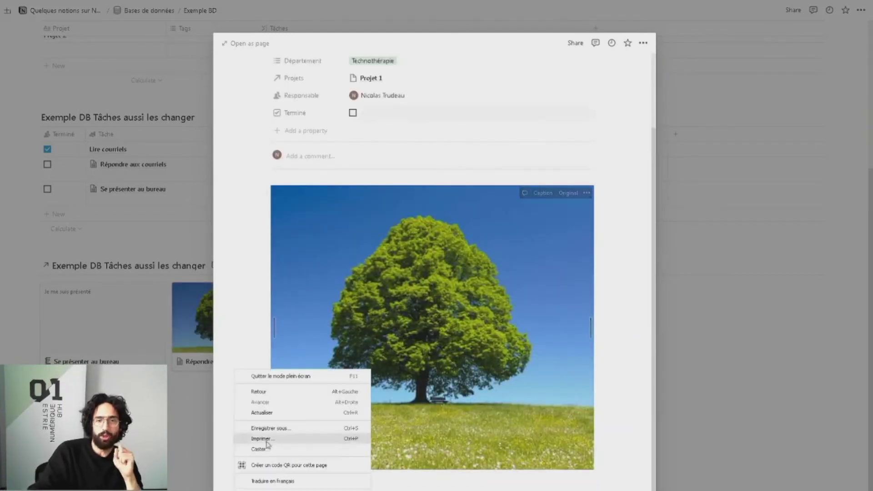
click(259, 391)
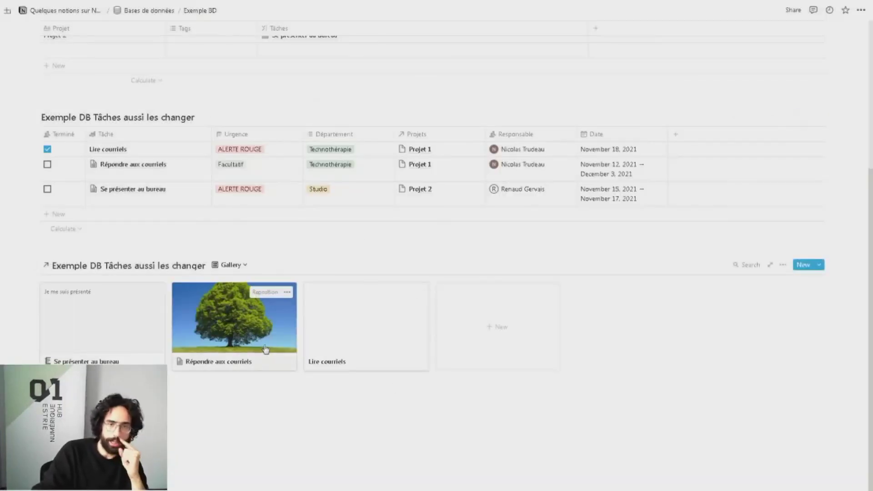
- Open the gallery view's property settings and try the Fit image option on and off
click(784, 266)
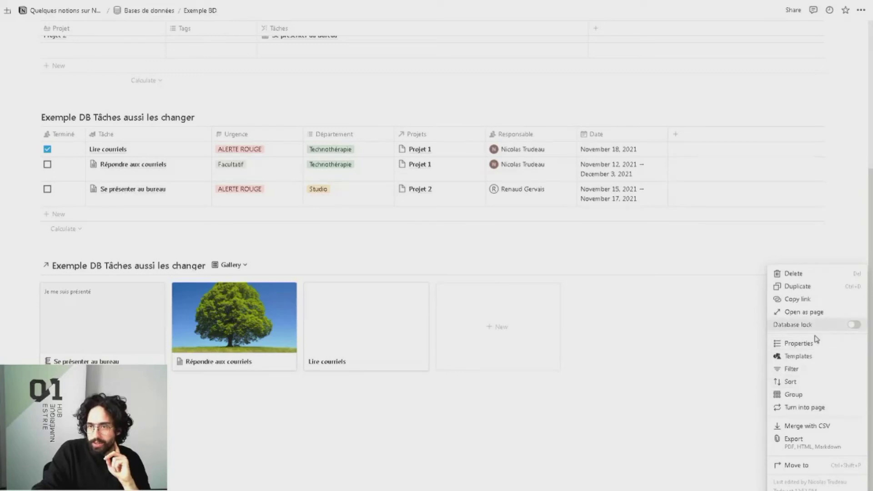
click(814, 343)
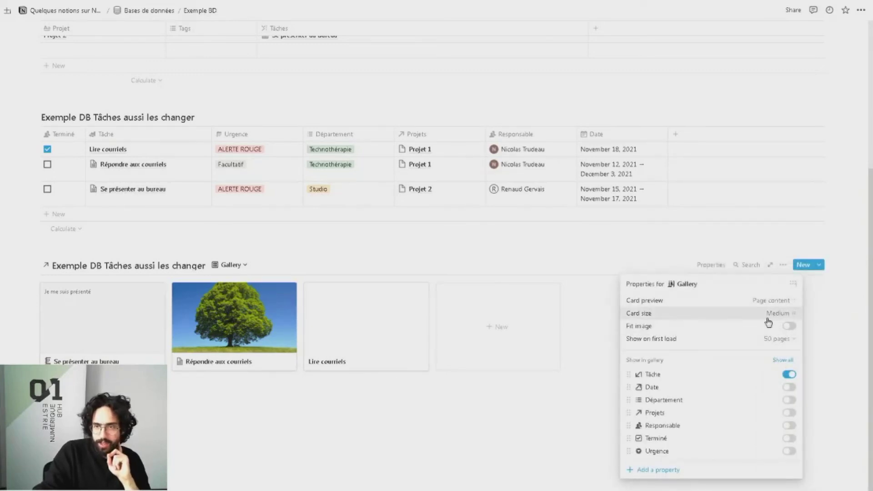
click(790, 328)
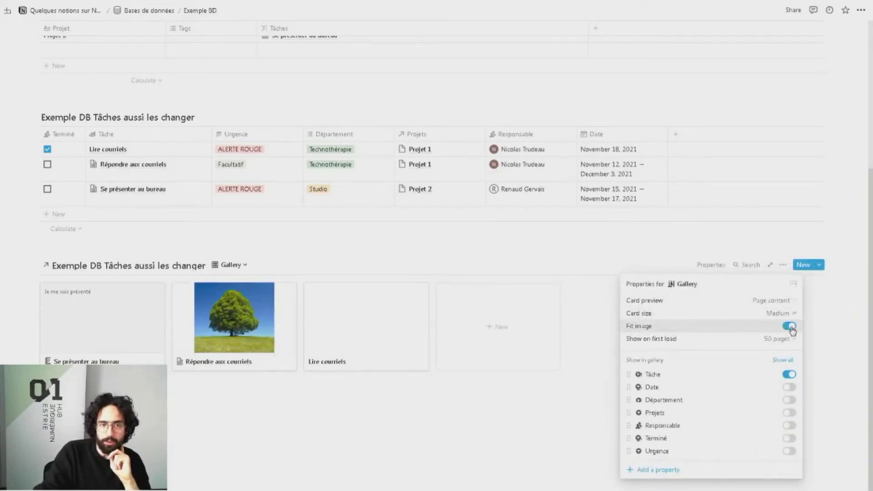
click(791, 328)
click(792, 328)
click(791, 327)
- Try the Small and Large card sizes in the gallery, and set the card size back to Medium
click(779, 313)
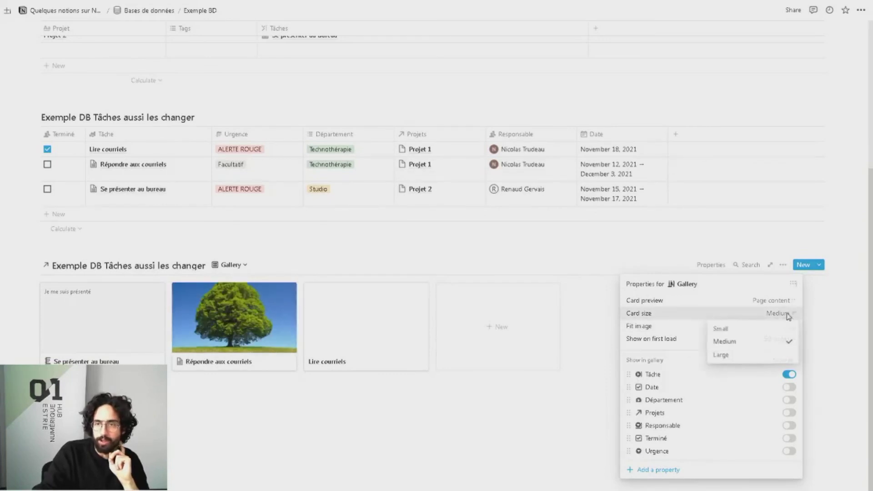
click(760, 330)
click(779, 314)
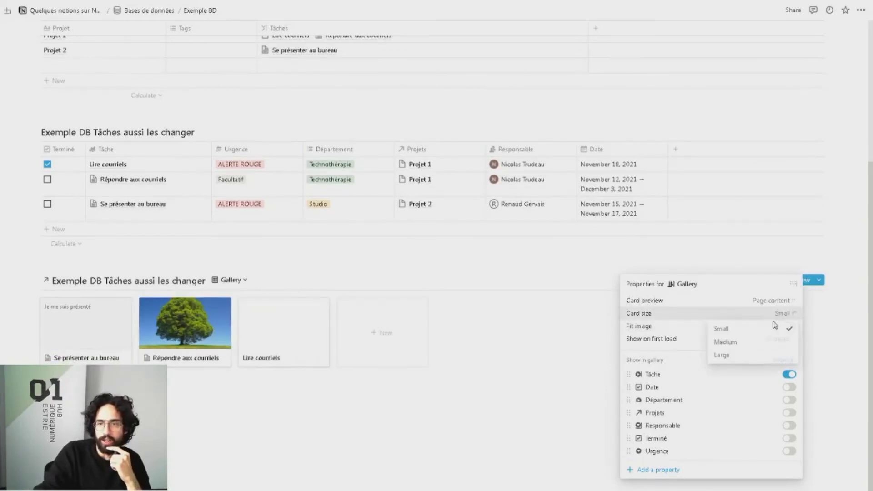
click(753, 354)
click(780, 314)
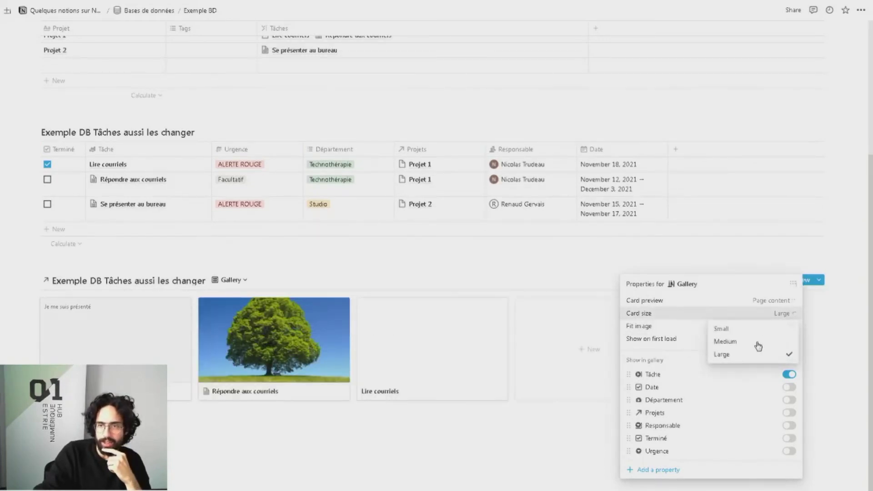
click(753, 340)
- Try the None card preview in the gallery view, and switch the card preview to Page cover
click(778, 301)
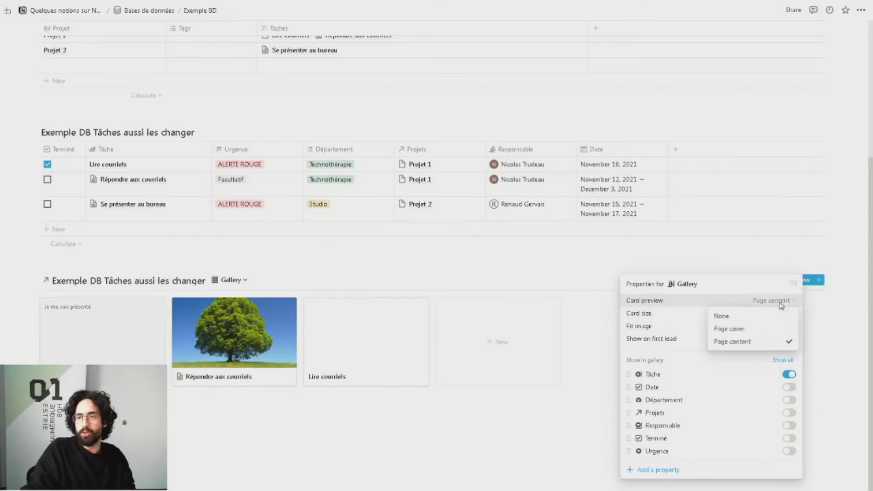
click(755, 317)
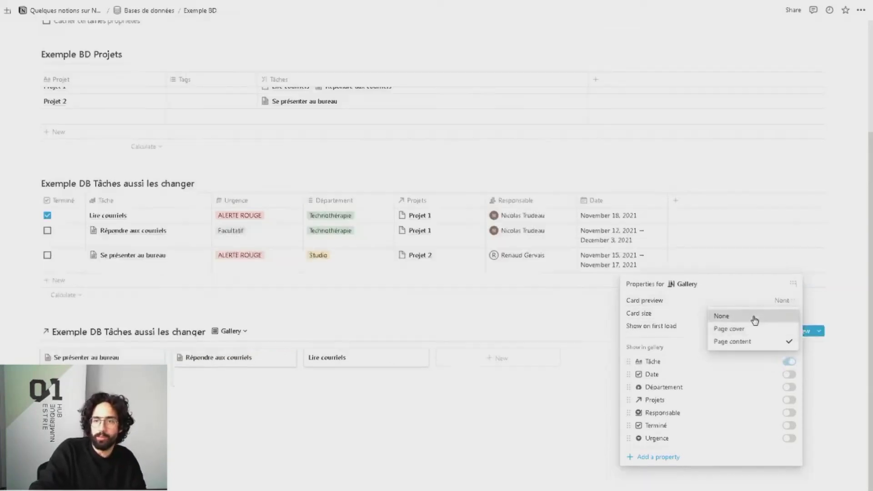
click(782, 301)
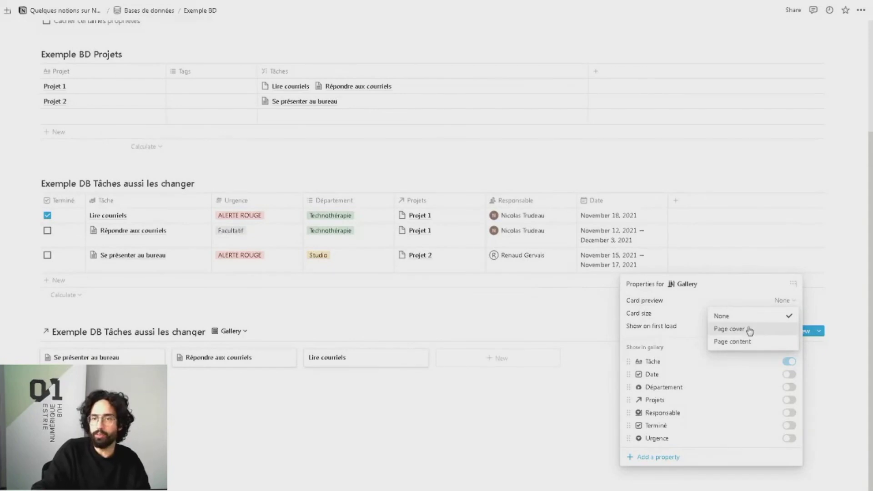
click(751, 329)
click(358, 390)
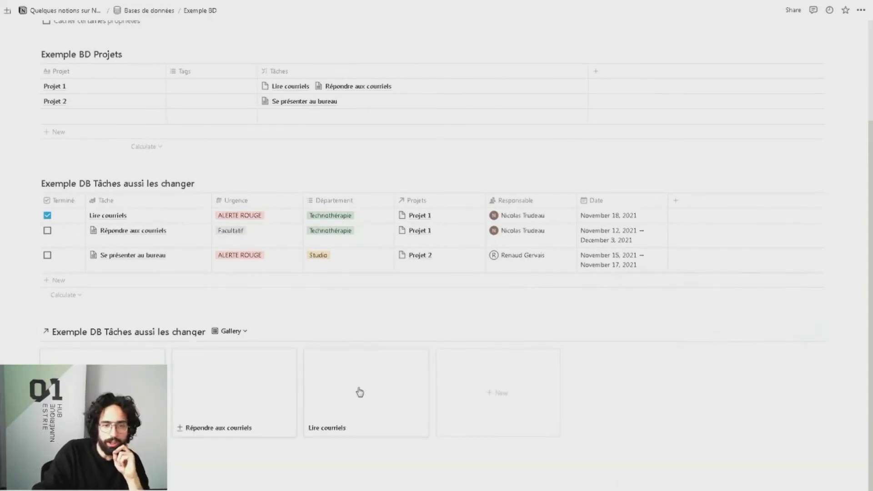
- Add a cover image to the Lire courriels task page from its gallery card and return to the gallery
click(357, 390)
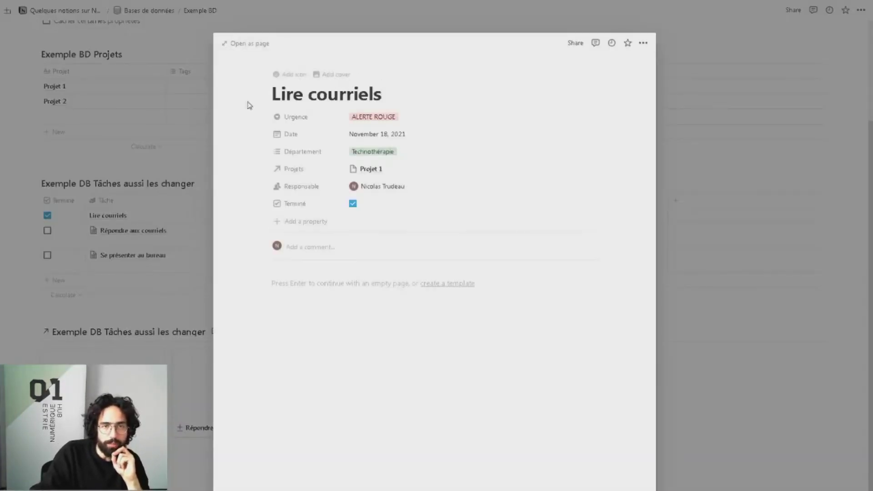
click(344, 77)
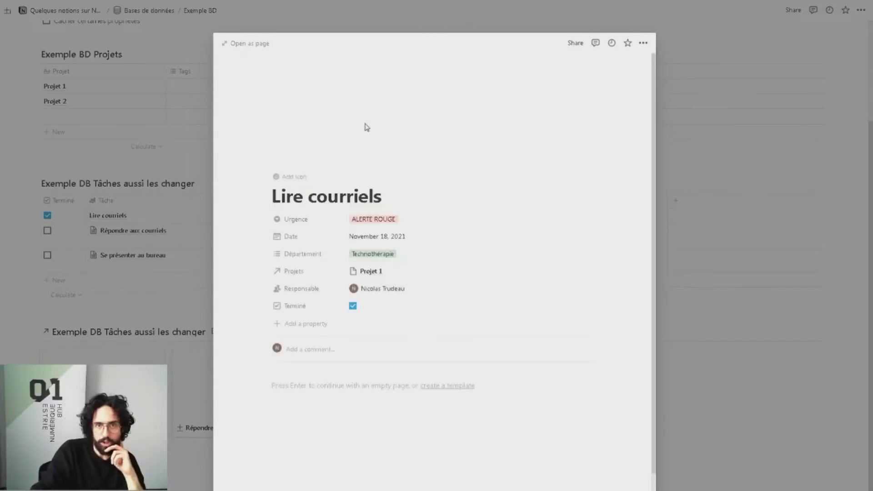
mouse_move(376, 148)
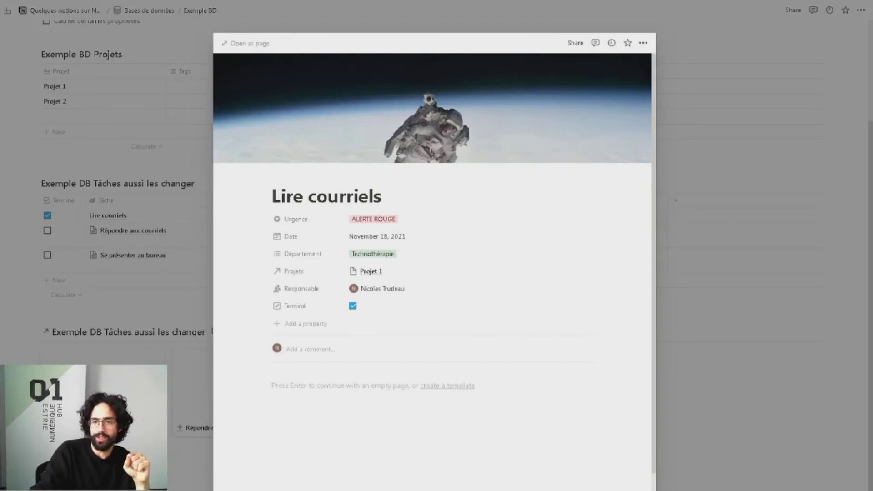
click(718, 474)
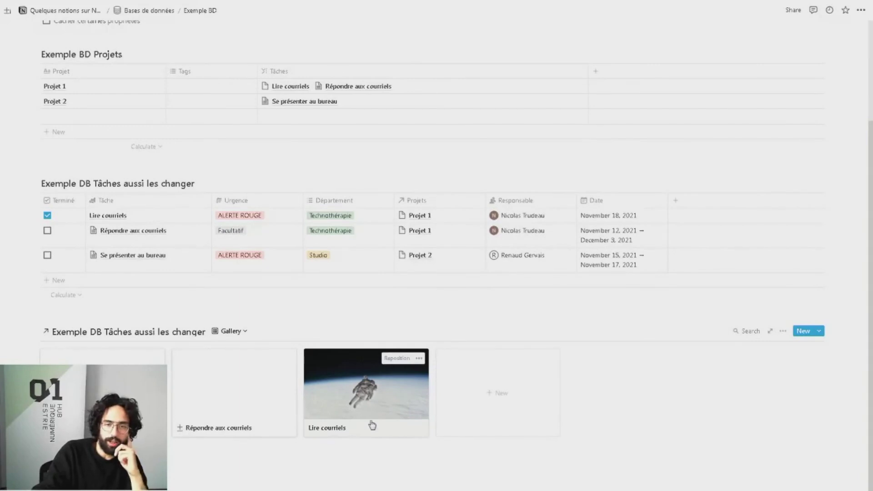
- Reopen the gallery's property settings, try the None card preview again, and set the card preview to Page content
click(783, 331)
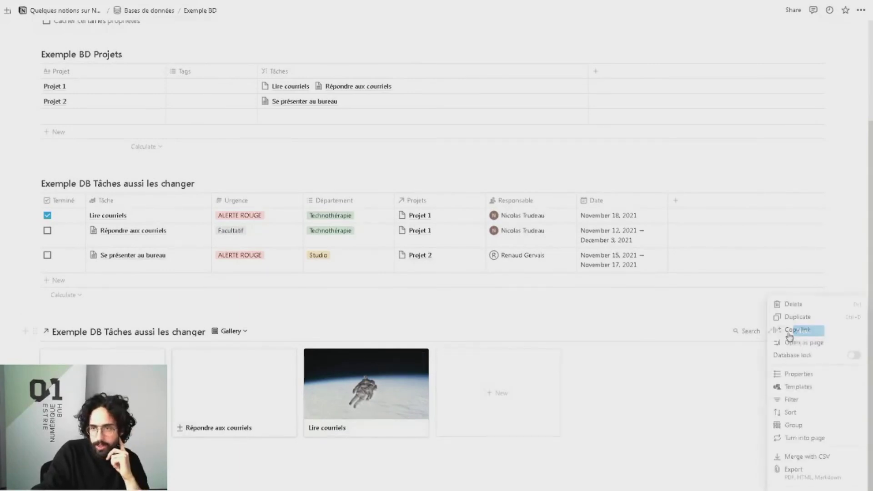
click(814, 373)
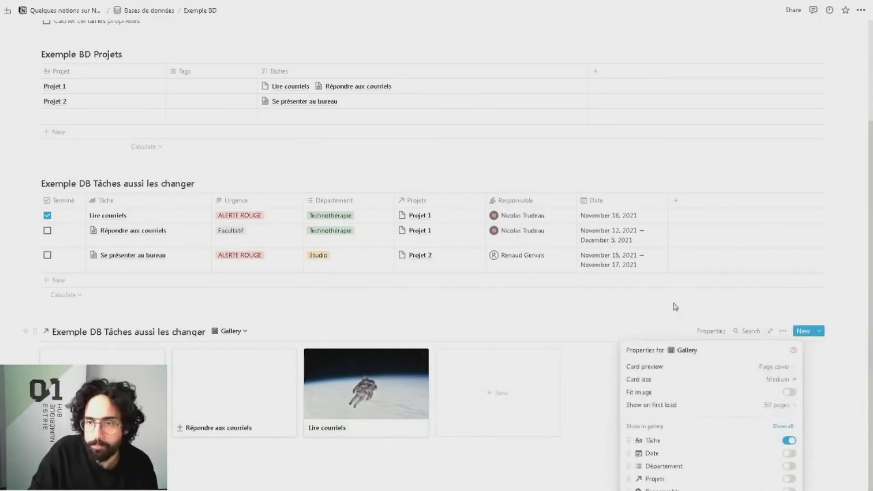
click(788, 373)
click(768, 384)
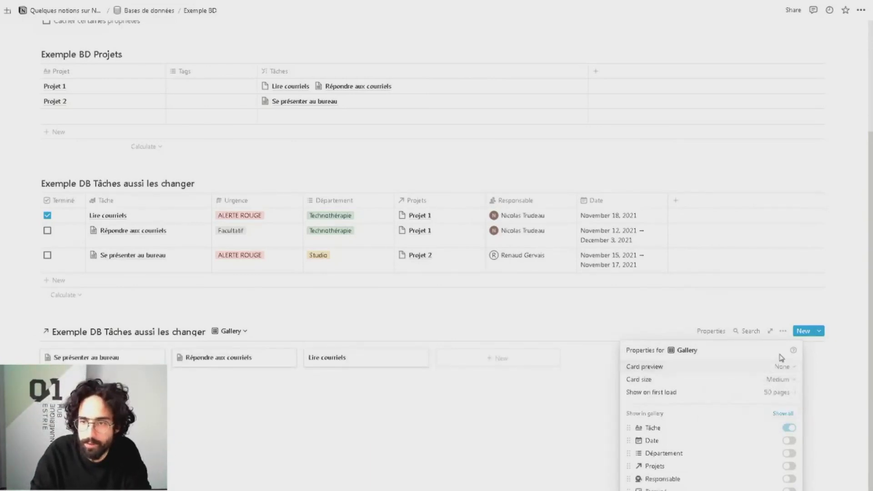
click(786, 367)
click(771, 405)
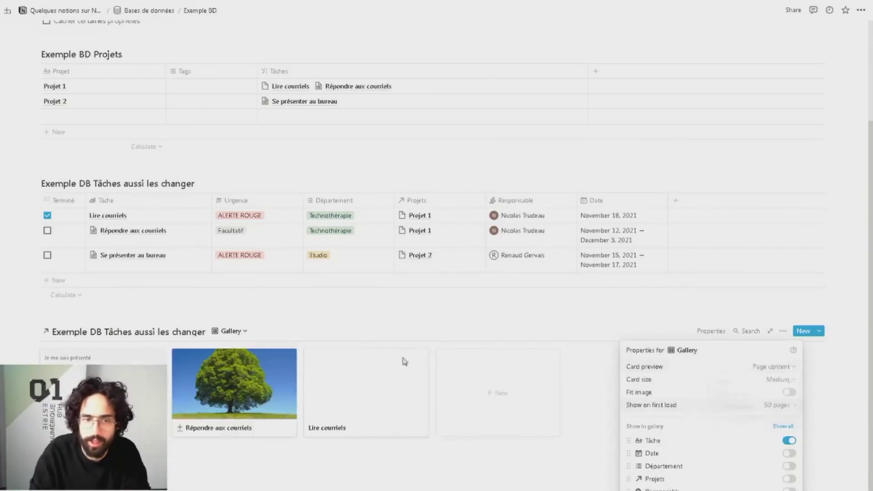
- Show the linked tasks database in Table view and compare it with the original tasks table, briefly selecting its two unfinished tasks
click(231, 333)
click(242, 306)
click(232, 331)
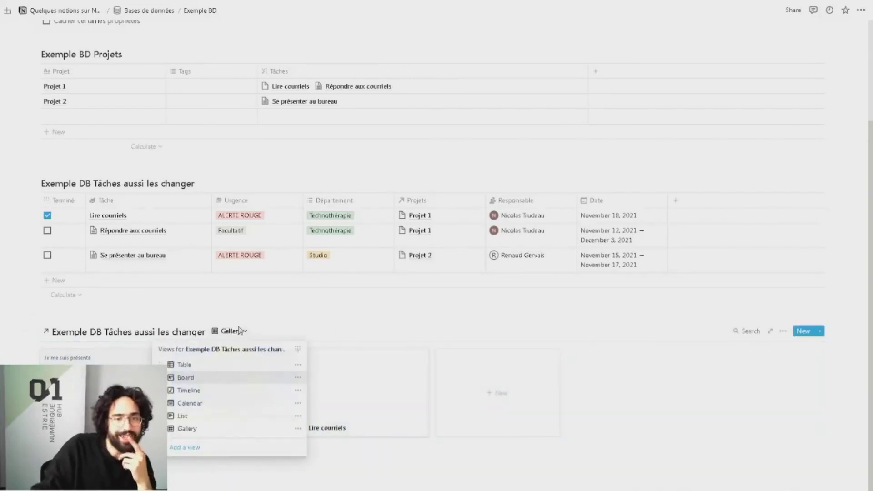
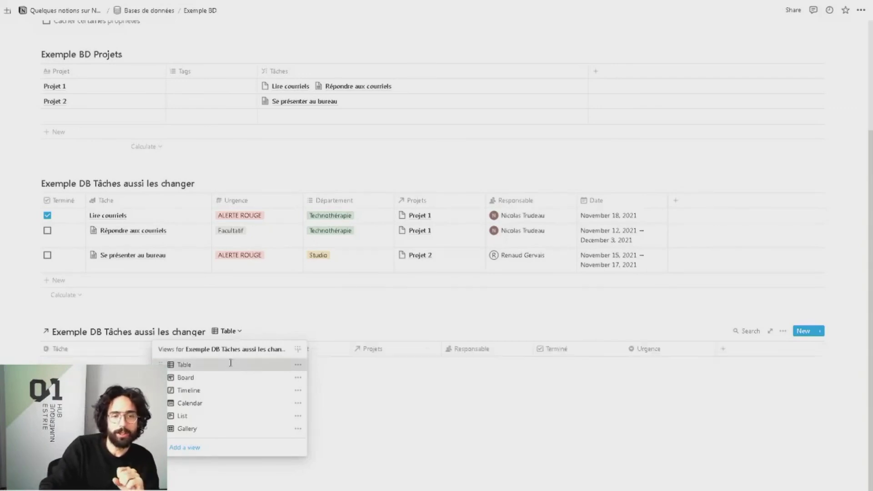
click(184, 365)
drag(673, 278, 539, 230)
right_click(538, 230)
click(692, 314)
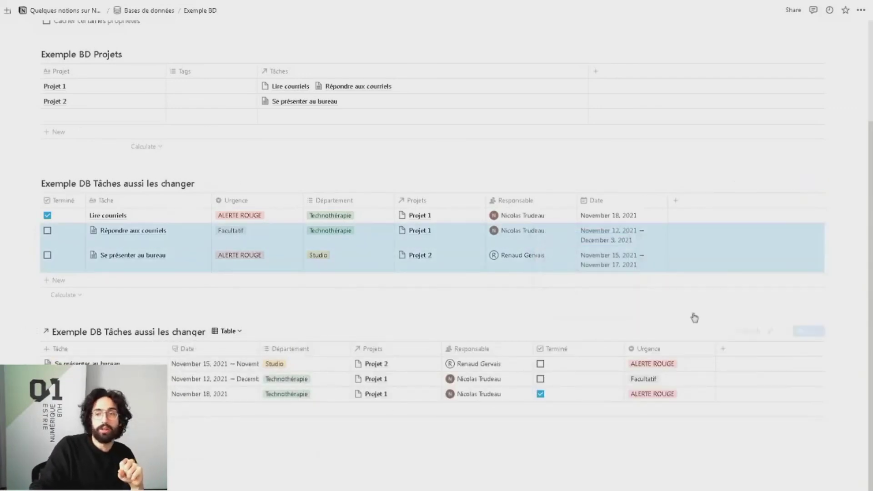
- Switch the linked tasks database to Board view
click(229, 331)
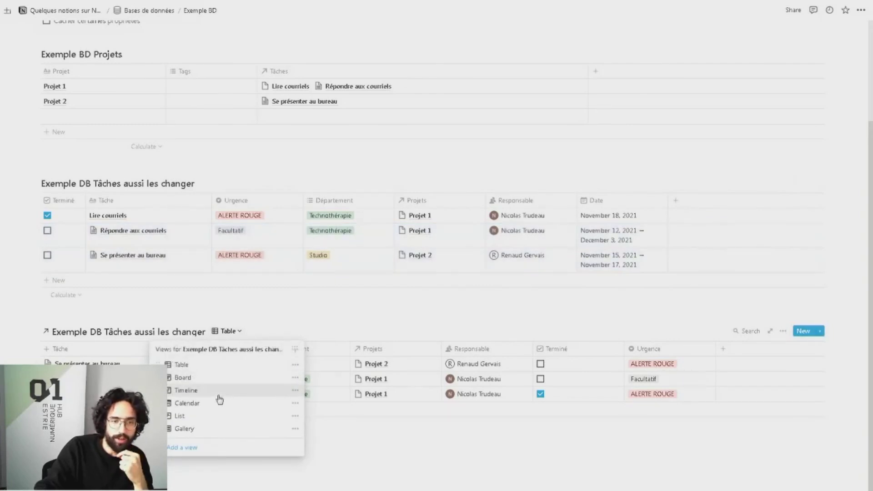
click(220, 378)
scroll(480, 365, down, 1)
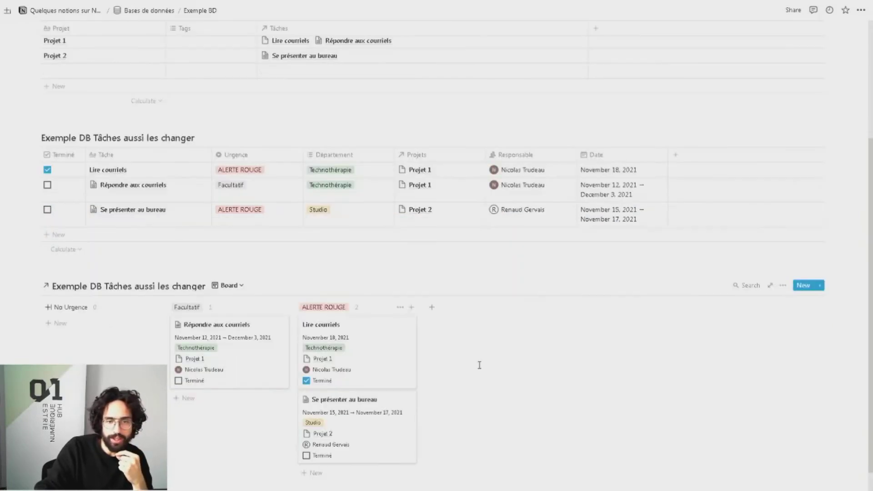
- Add a filter to the board view based on the Département property
click(782, 285)
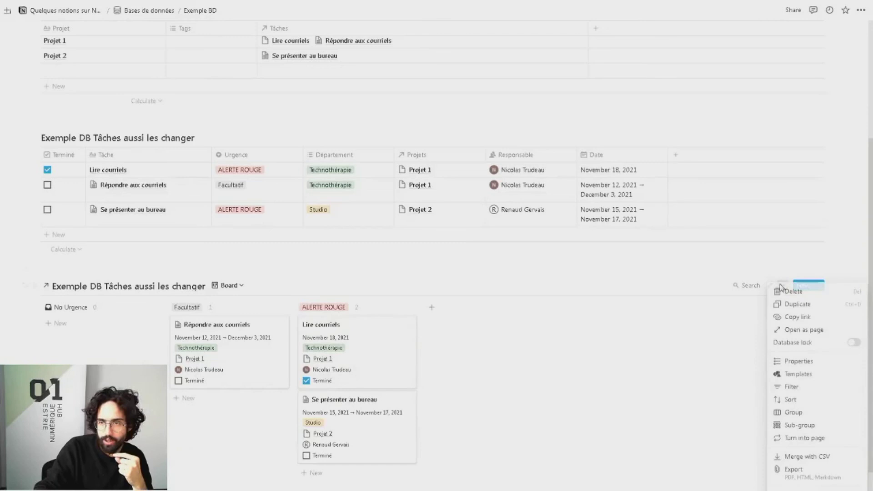
click(809, 388)
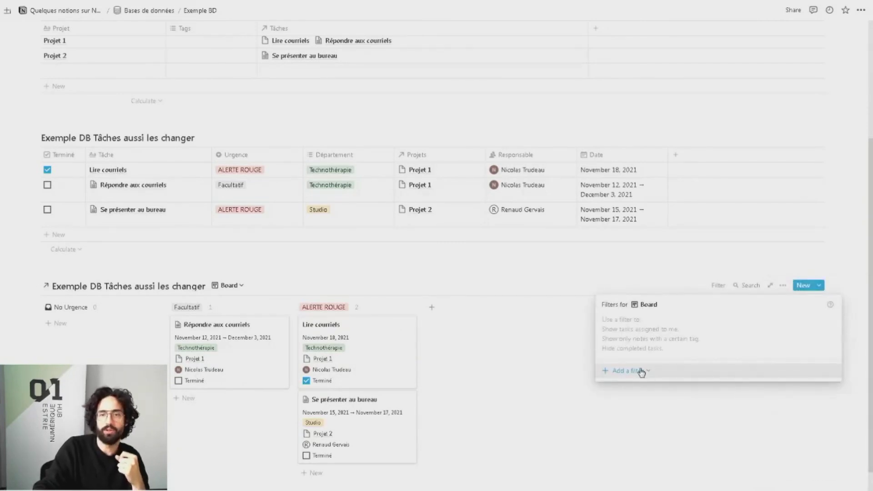
click(639, 371)
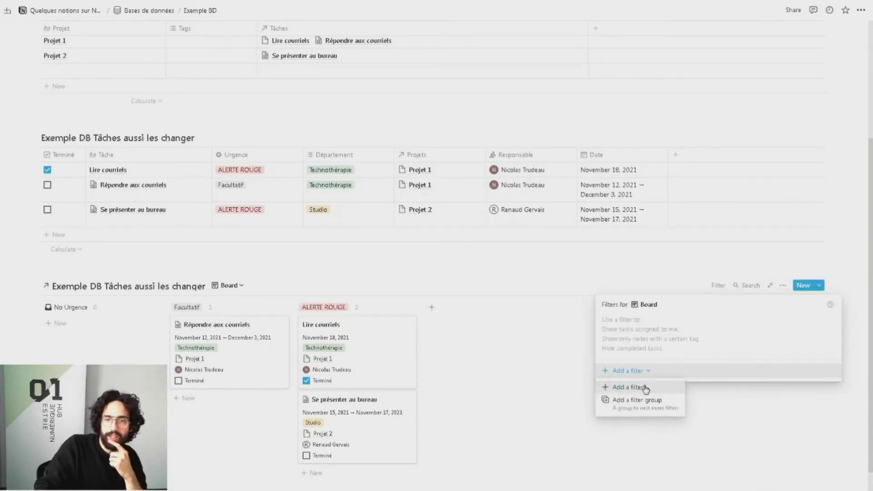
click(646, 388)
click(665, 324)
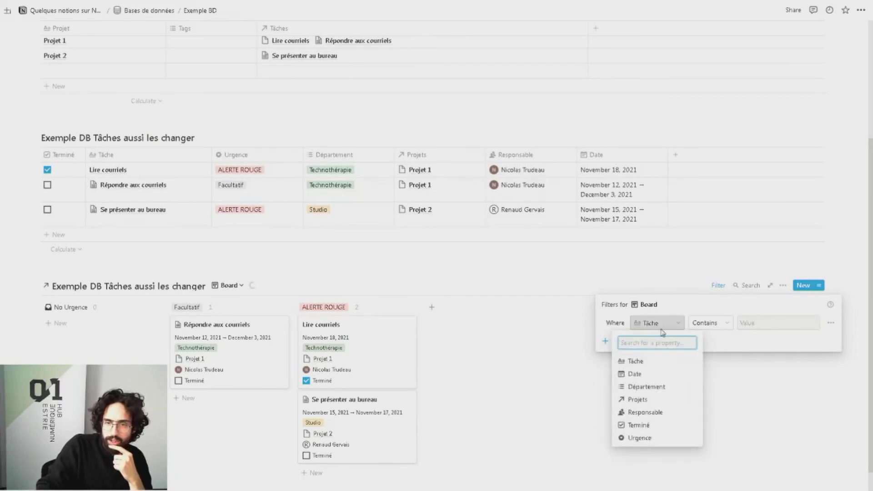
click(648, 386)
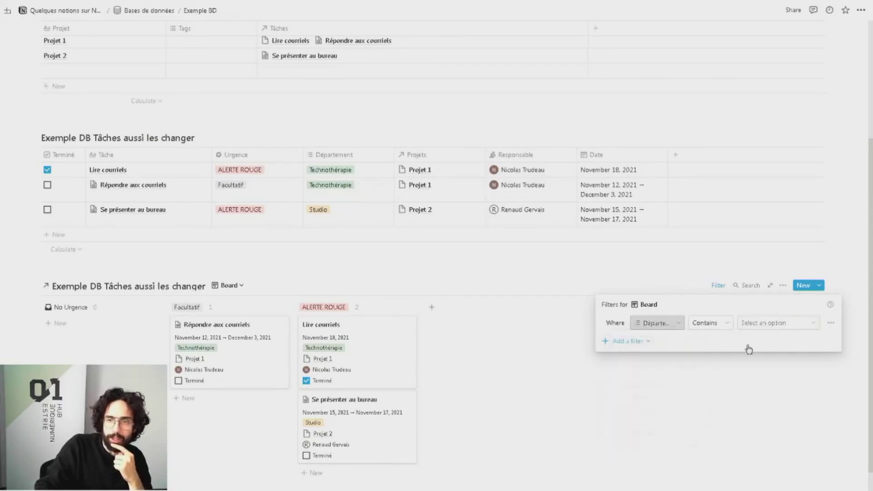
- Set the board's Département filter to Does not contain Studio and close the filter settings
click(775, 327)
click(724, 329)
click(724, 328)
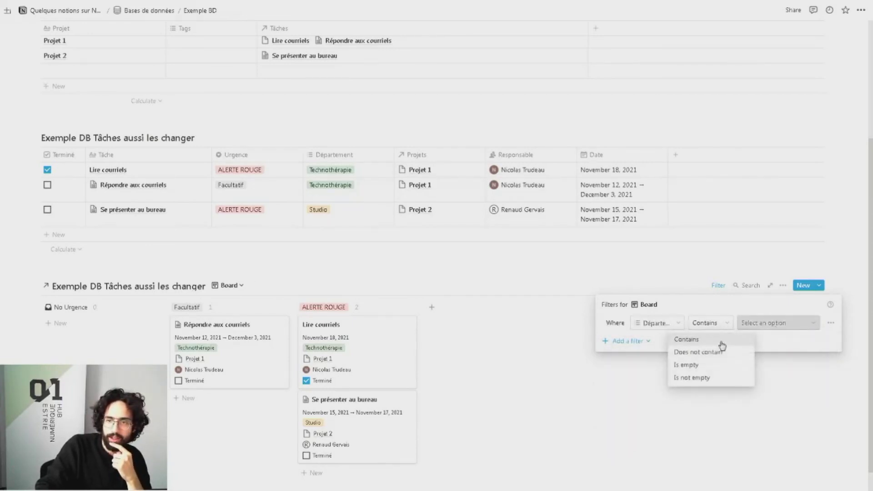
click(721, 352)
click(728, 324)
click(779, 388)
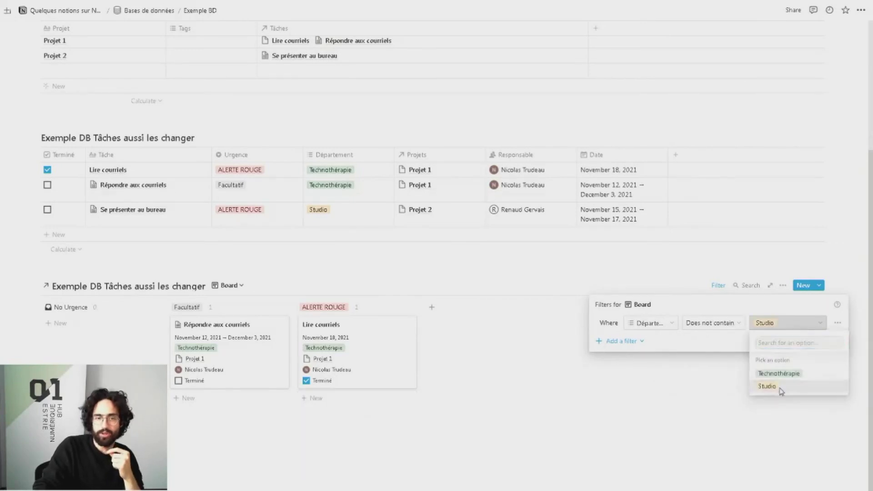
click(669, 423)
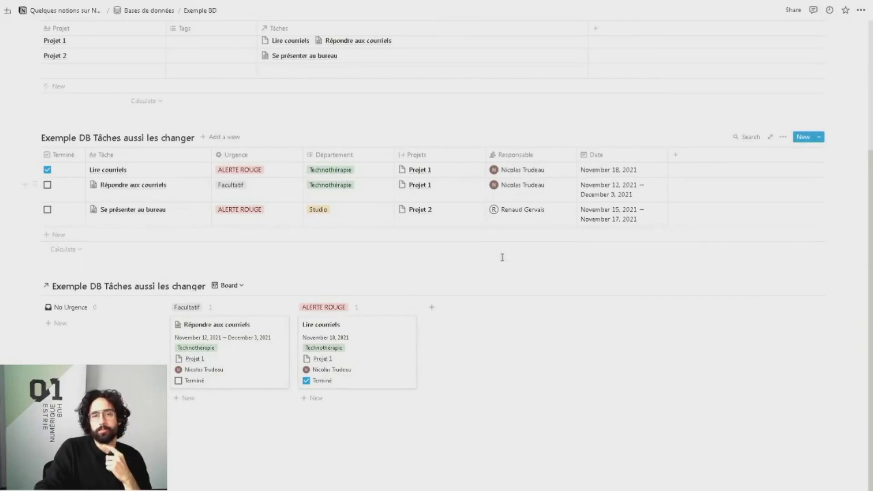
- Look through the Bases de données and Comment débuter? pages of the site, and return to the Exemple BD page
scroll(503, 257, up, 4)
click(136, 10)
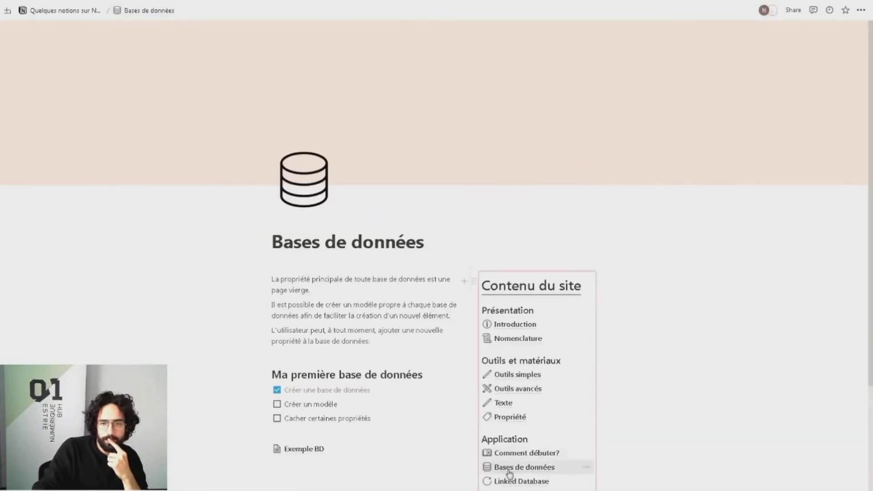
scroll(507, 438, down, 1)
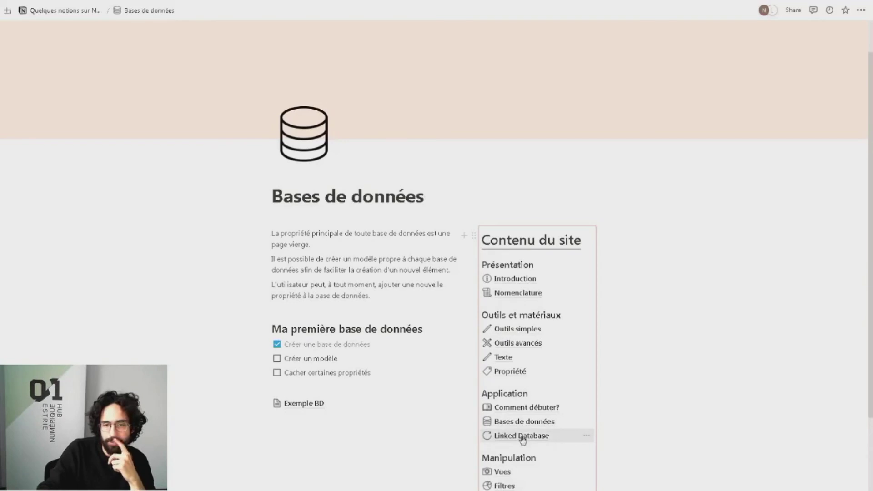
click(523, 408)
scroll(476, 384, down, 3)
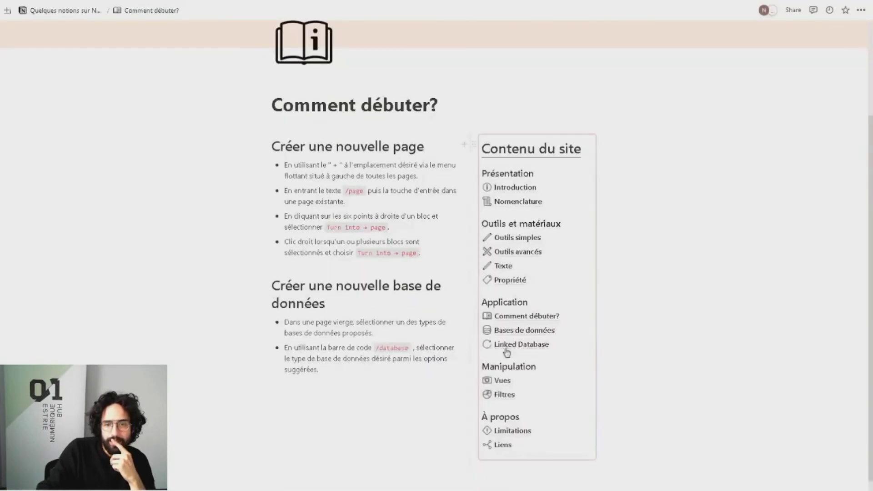
click(523, 330)
scroll(442, 323, down, 2)
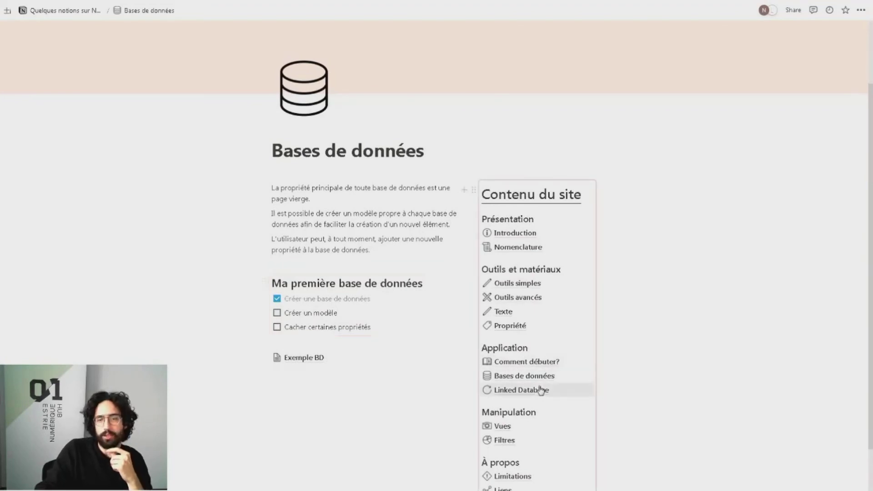
scroll(245, 395, down, 3)
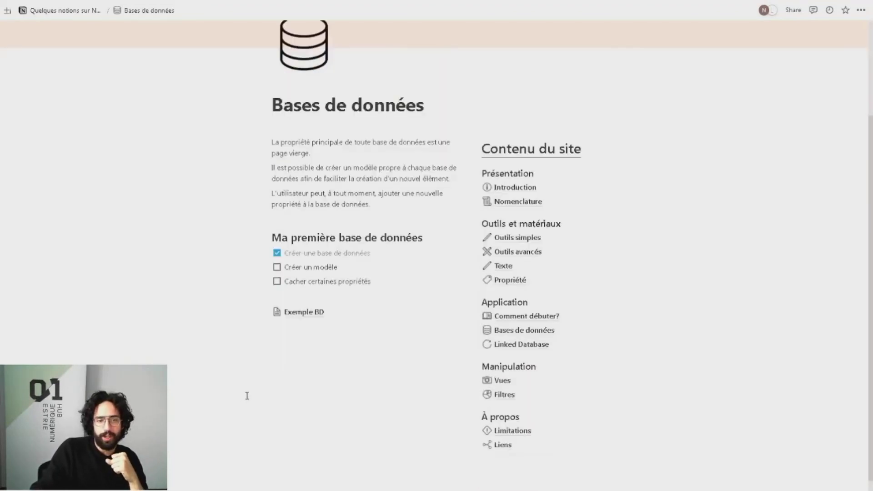
scroll(265, 394, up, 1)
click(300, 267)
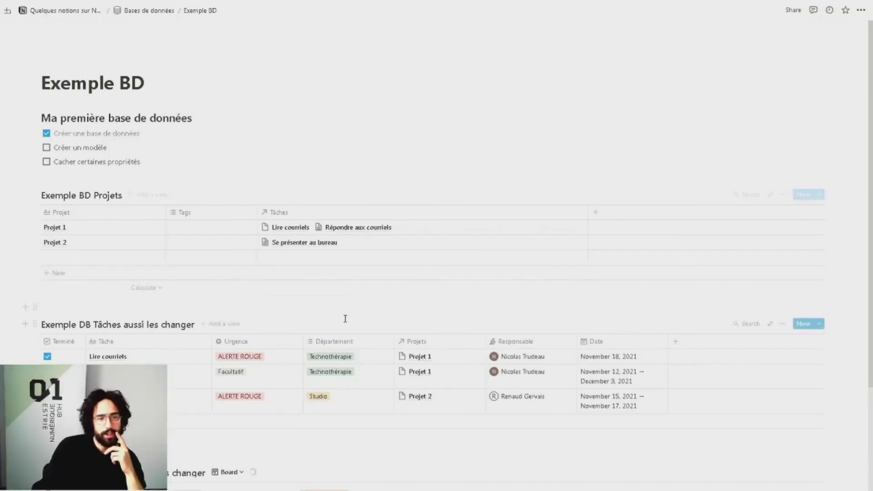
scroll(345, 318, down, 4)
scroll(346, 319, up, 3)
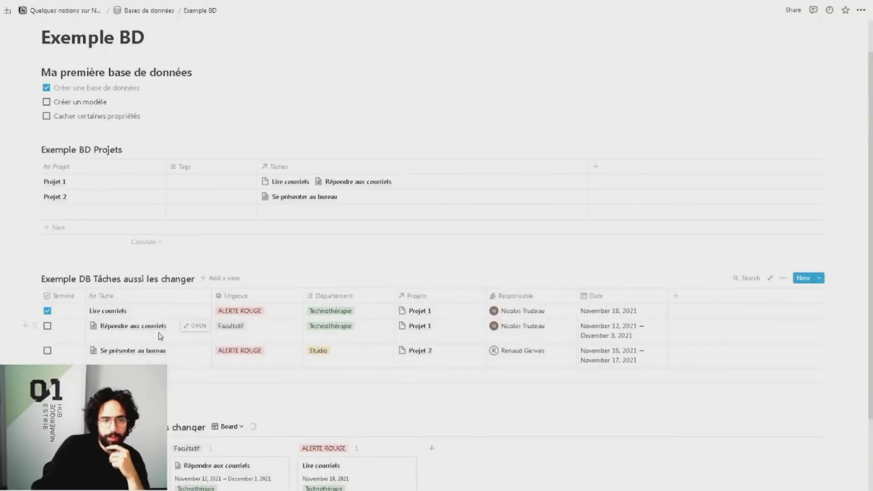
- View the Répondre aux courriels task page and the Projet 1 page from their tables, closing each one
click(191, 325)
scroll(466, 338, down, 2)
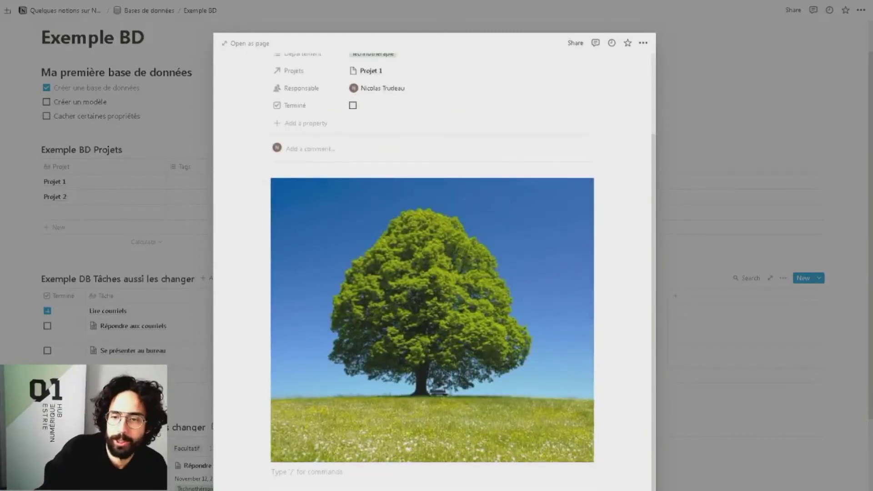
click(183, 201)
click(152, 182)
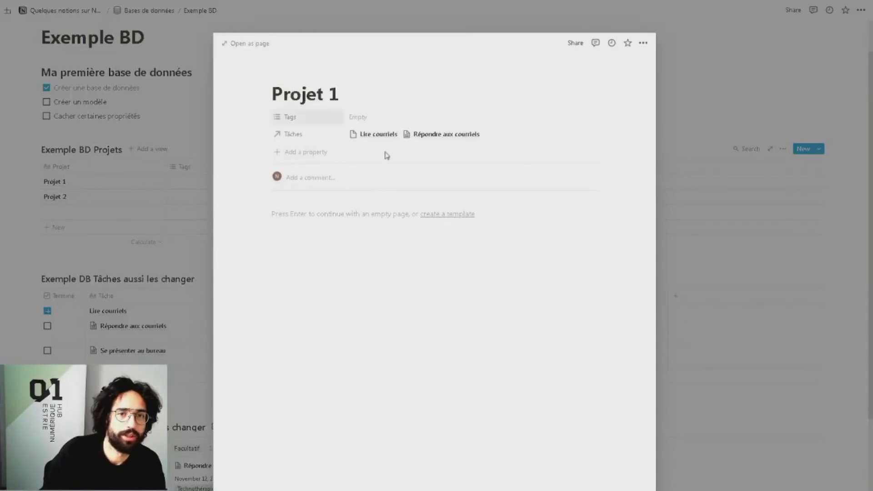
click(66, 256)
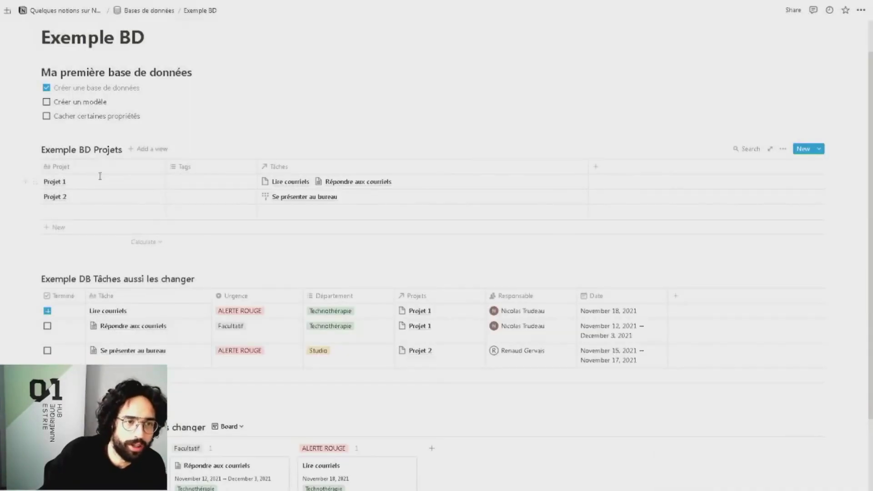
- Create a new template named Modele for the Exemple BD Projets database from the Projet 1 page
click(150, 182)
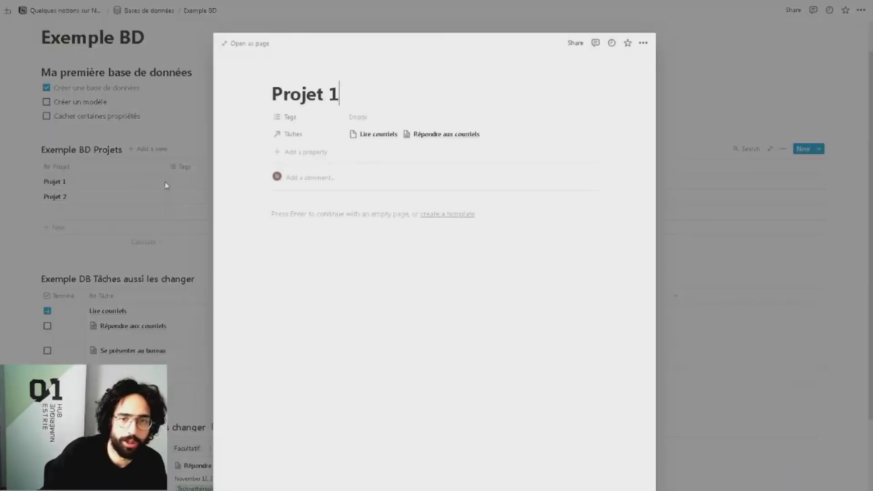
click(460, 215)
text(M)
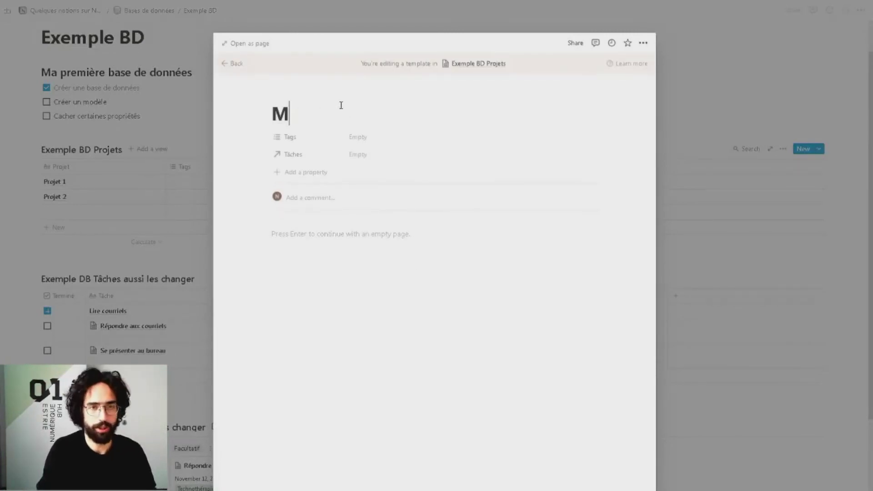
text(odele)
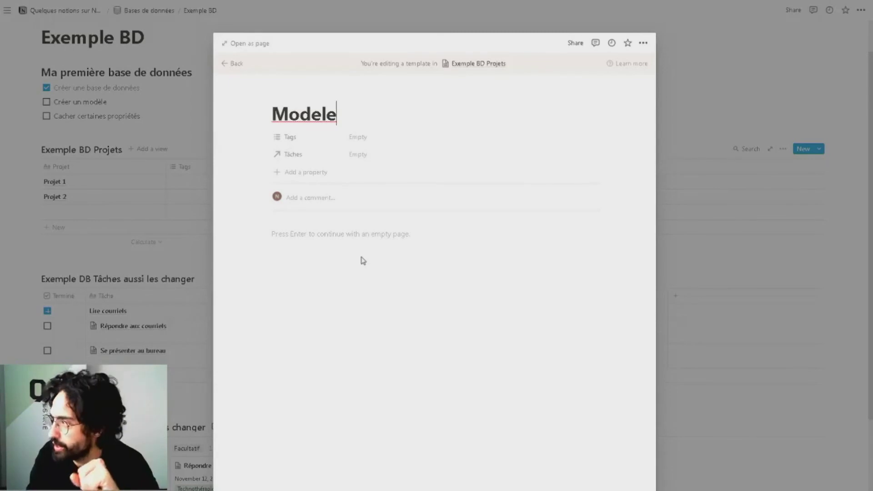
key(Return)
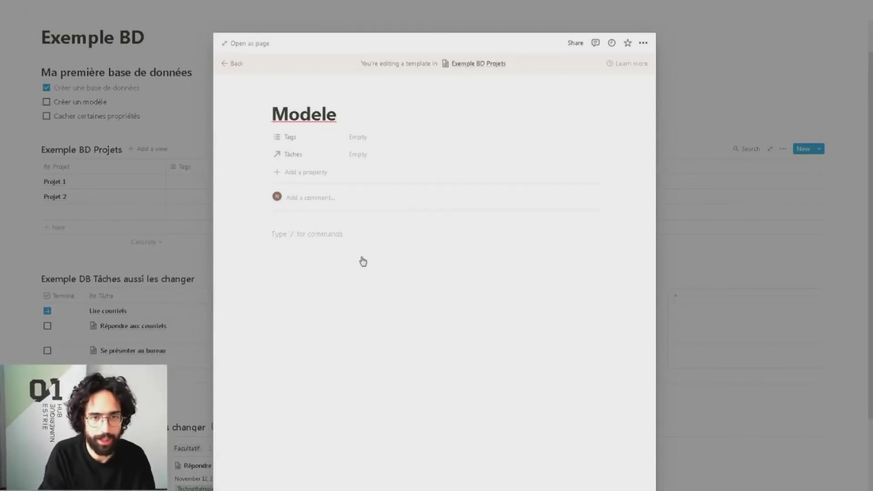
- Add a large heading TITRE and a smaller heading Autre chose to the template's body, and close the template
text(@)
click(432, 236)
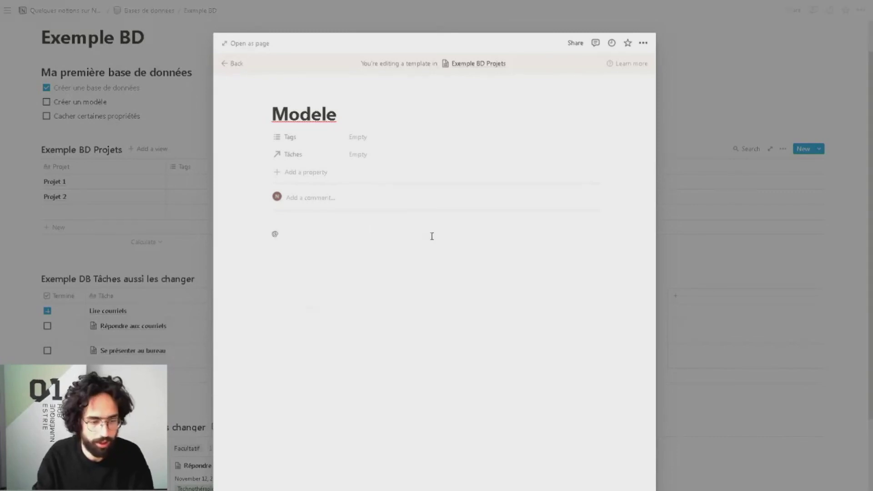
key(BackSpace)
text(# TITRE)
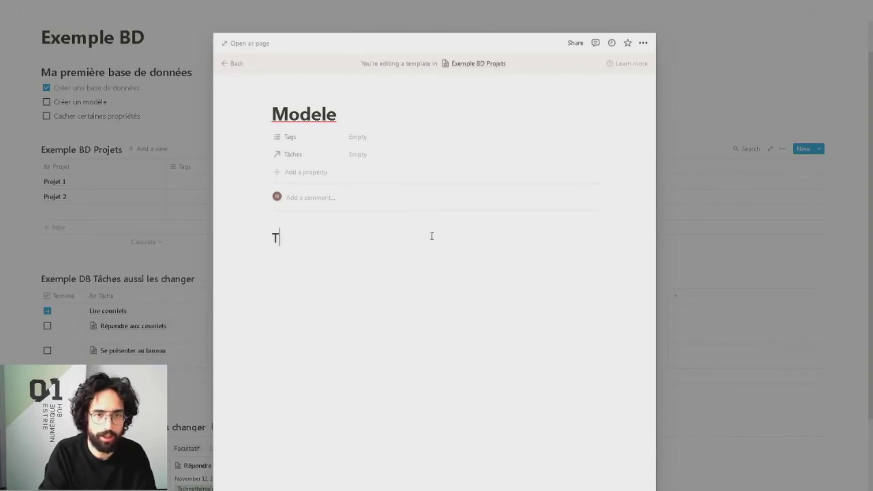
key(Return)
key(Return)
text(#)
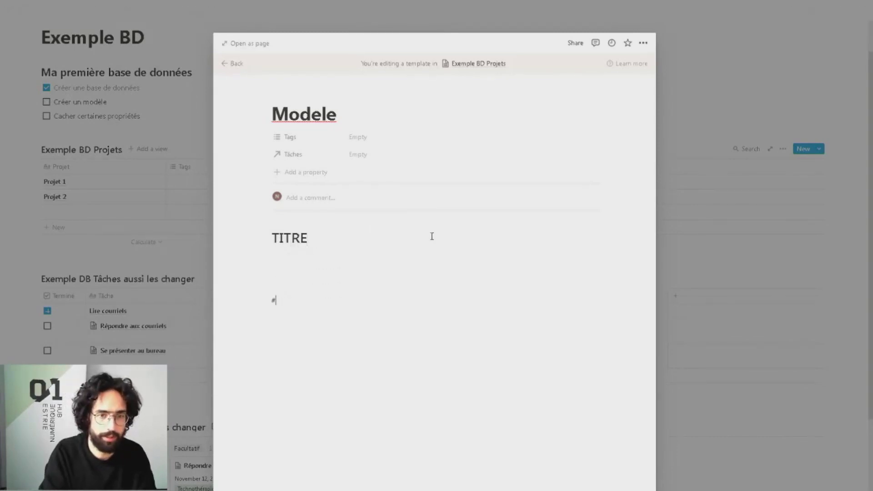
text(## Autre chos)
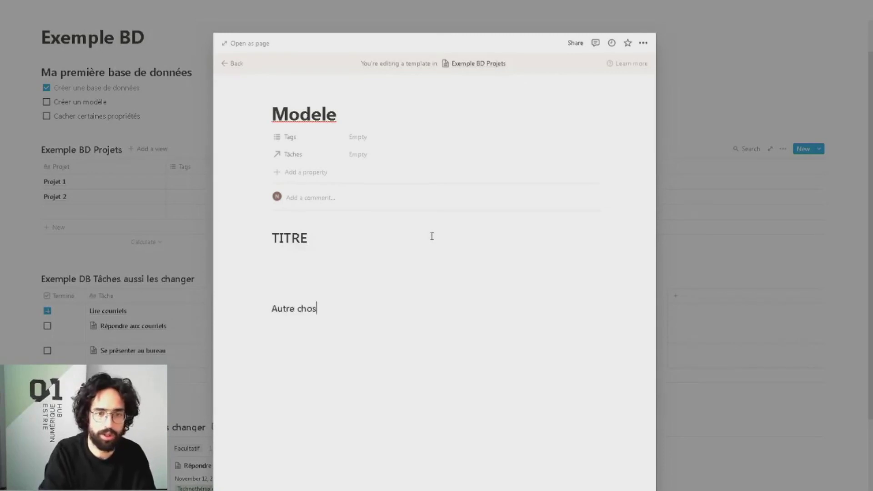
text(e)
key(Return)
click(731, 250)
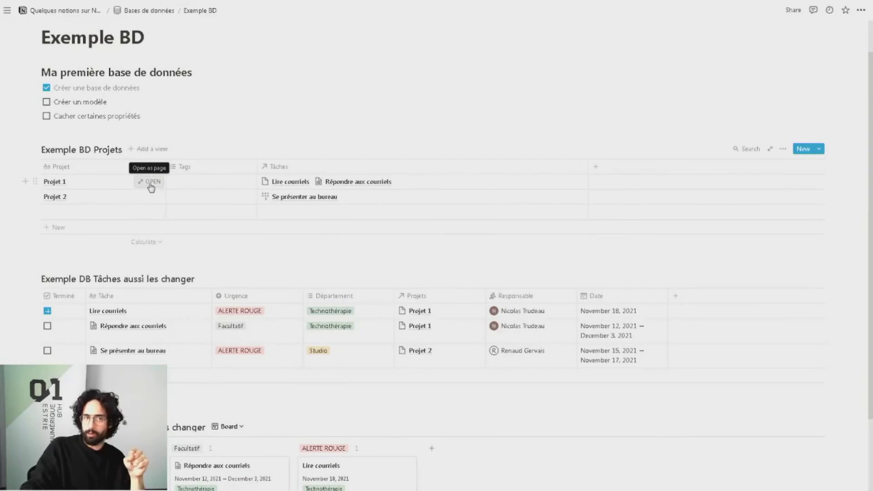
- Apply the Modele template to the Projet 1 page and close the page
click(151, 181)
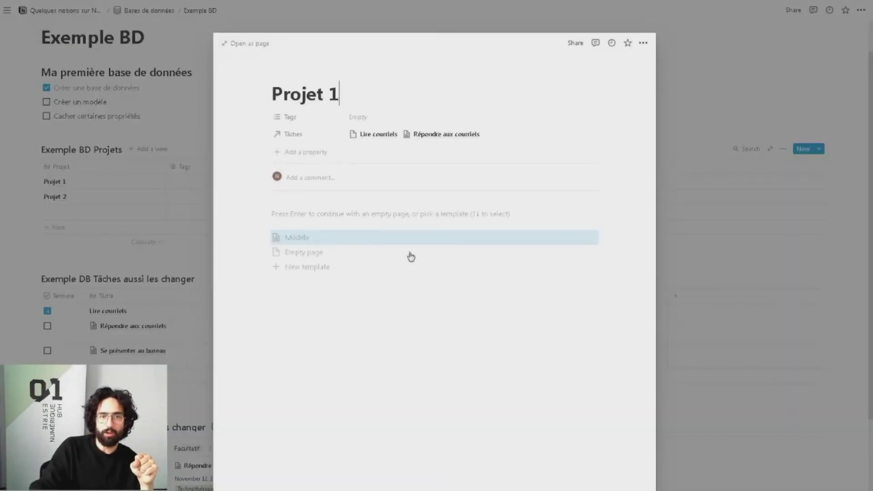
click(326, 247)
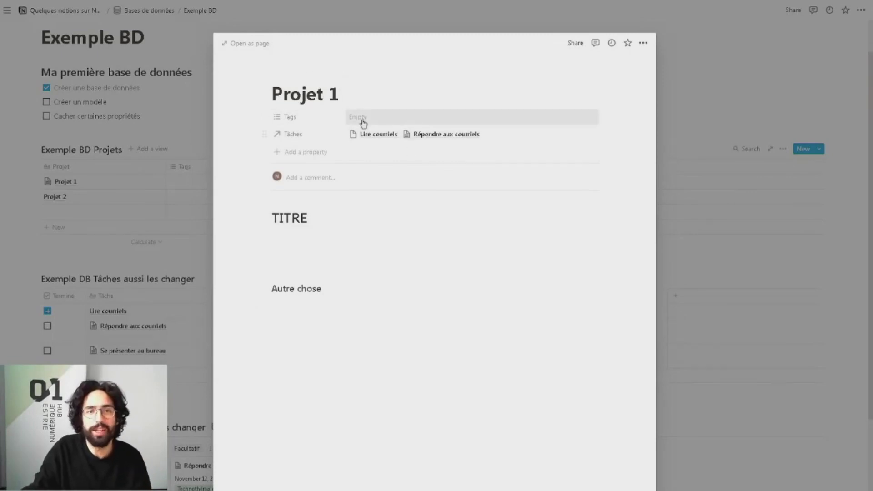
click(703, 262)
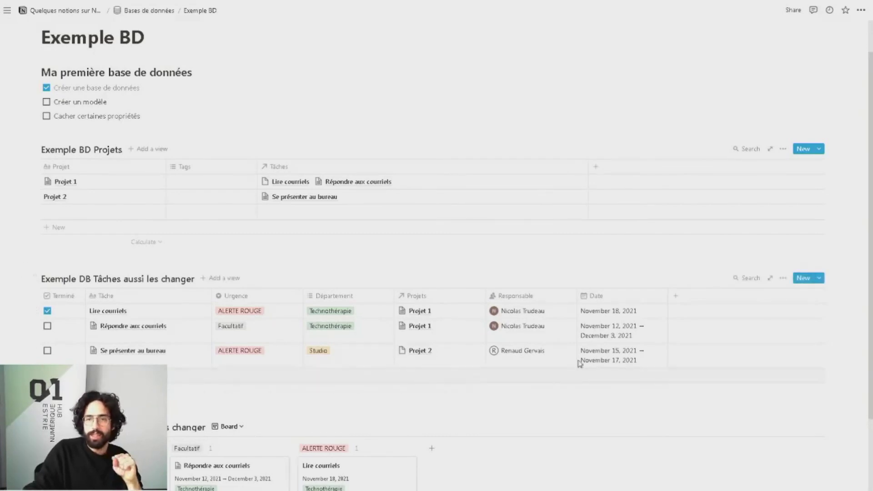
scroll(600, 352, down, 1)
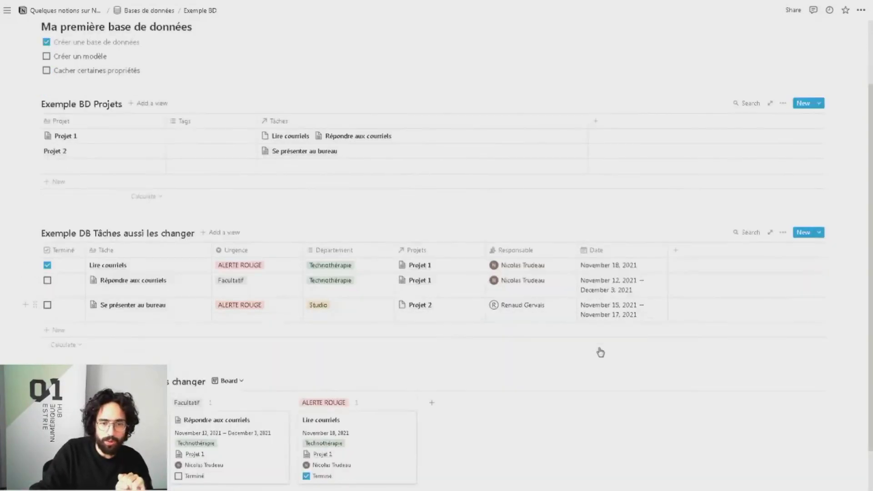
scroll(627, 317, up, 2)
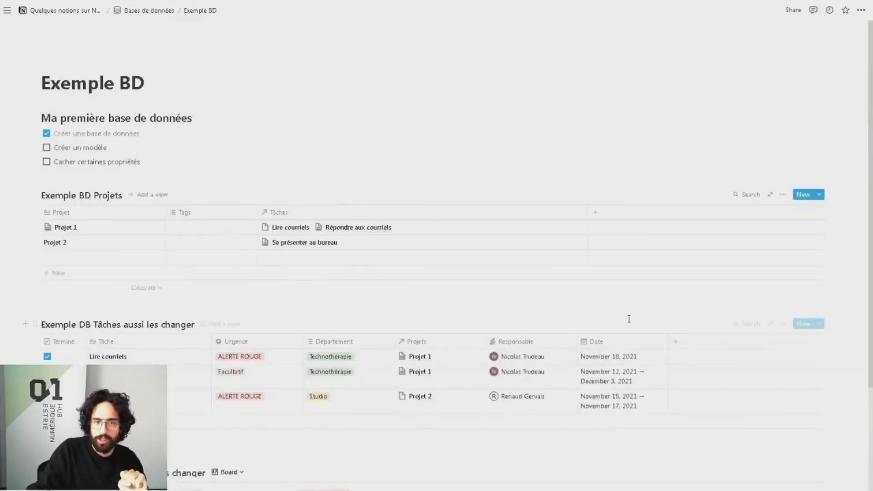
click(786, 325)
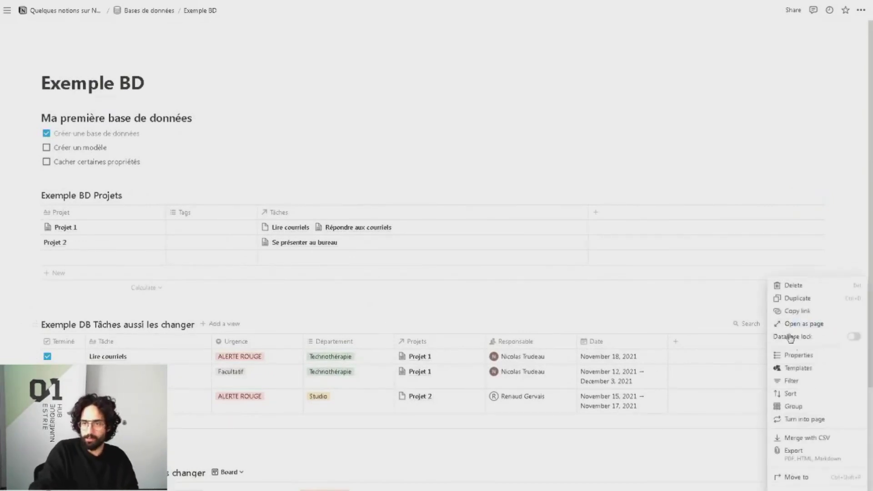
click(803, 355)
click(838, 293)
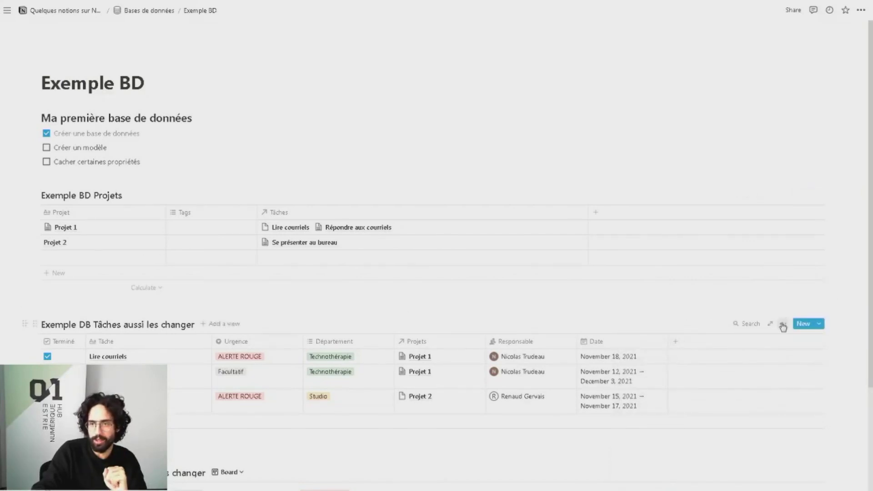
- Hide the Terminé, Urgence, Département, Projets, Responsable and Date properties in the original tasks table, leaving only Tâche shown
click(783, 325)
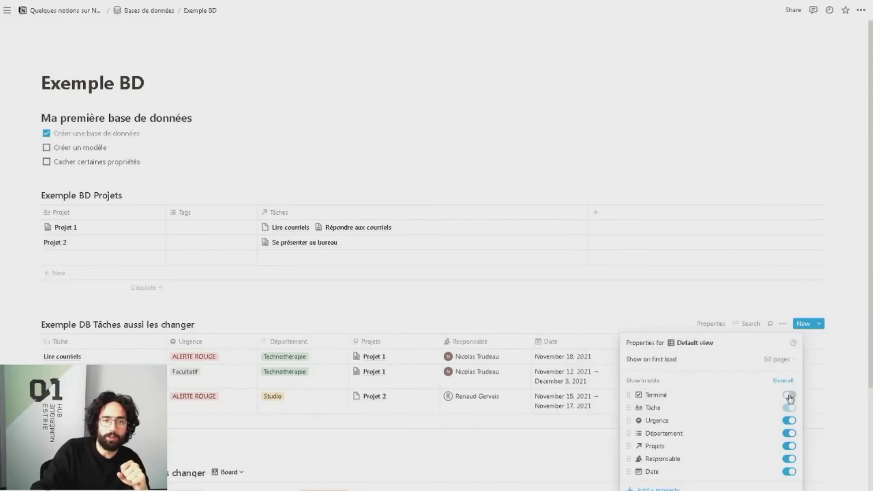
click(759, 407)
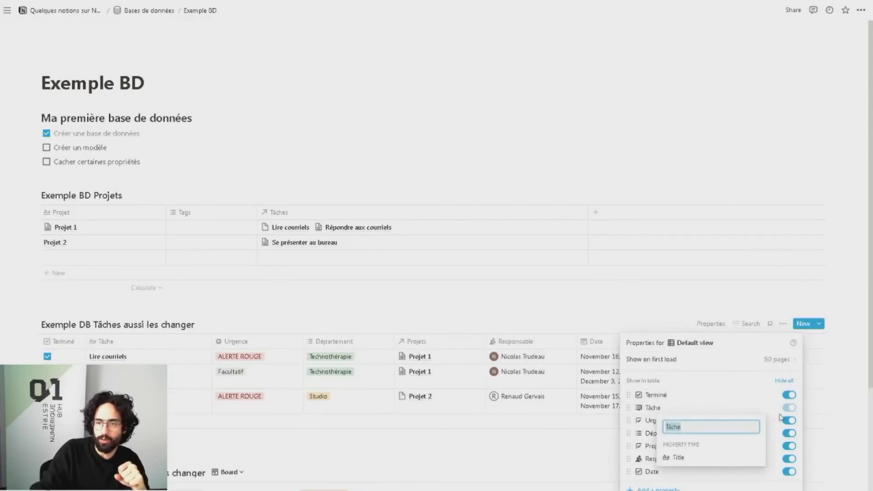
click(790, 429)
click(789, 420)
click(789, 433)
click(790, 446)
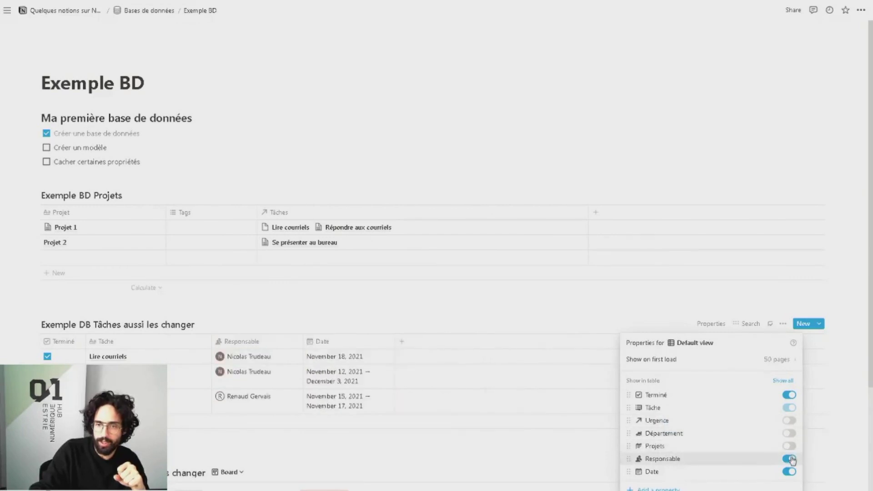
click(791, 458)
click(790, 471)
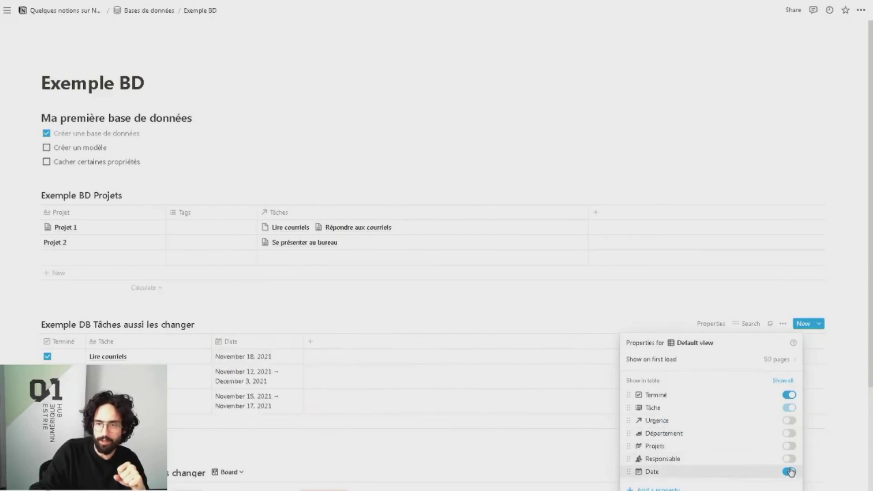
click(789, 394)
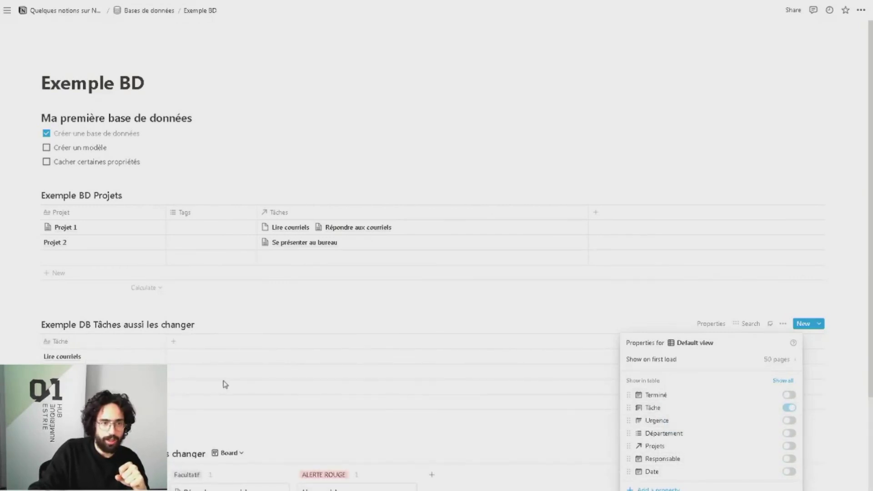
click(547, 441)
- Check off Créer un modèle and Cacher certaines propriétés in the checklist on the Bases de données page
scroll(546, 440, down, 2)
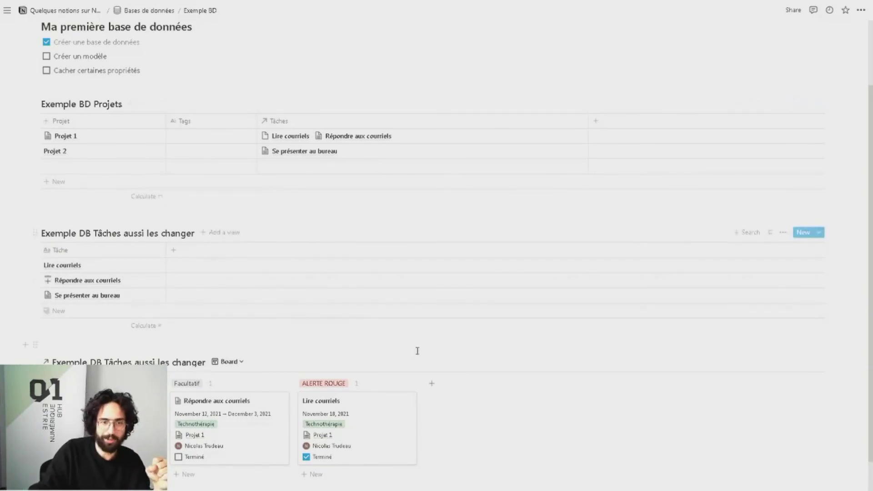
scroll(417, 353, down, 3)
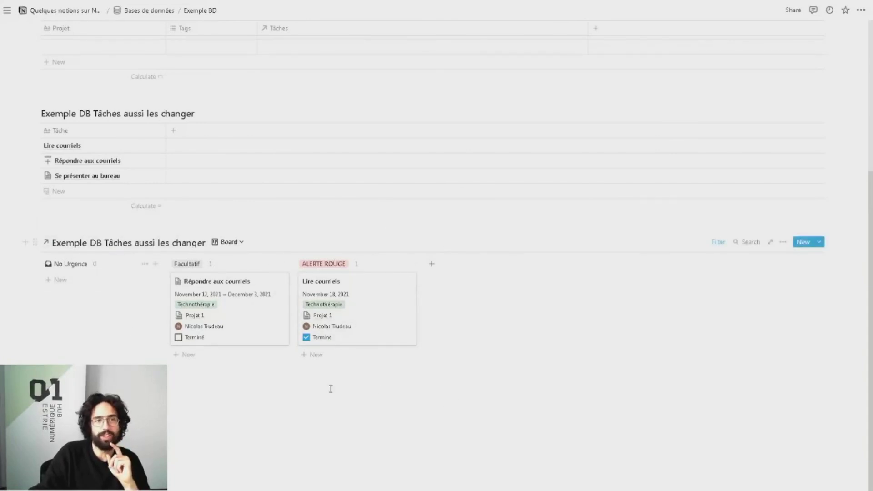
scroll(382, 391, up, 3)
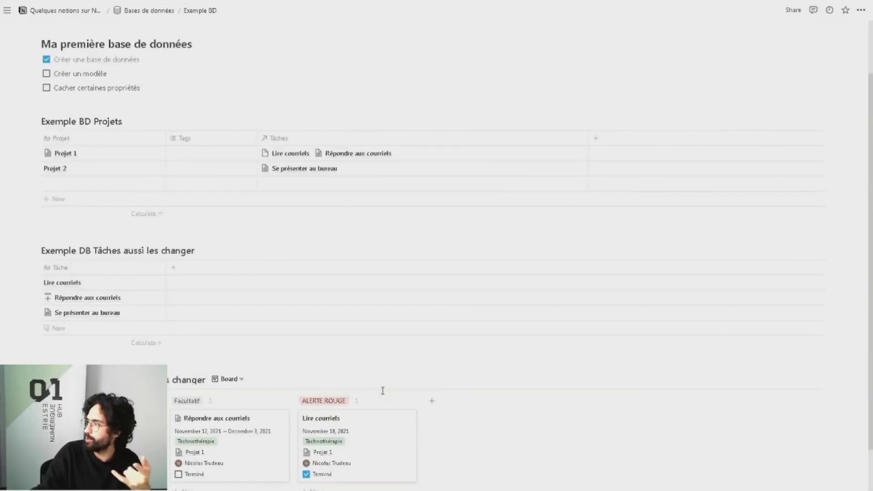
scroll(287, 131, up, 2)
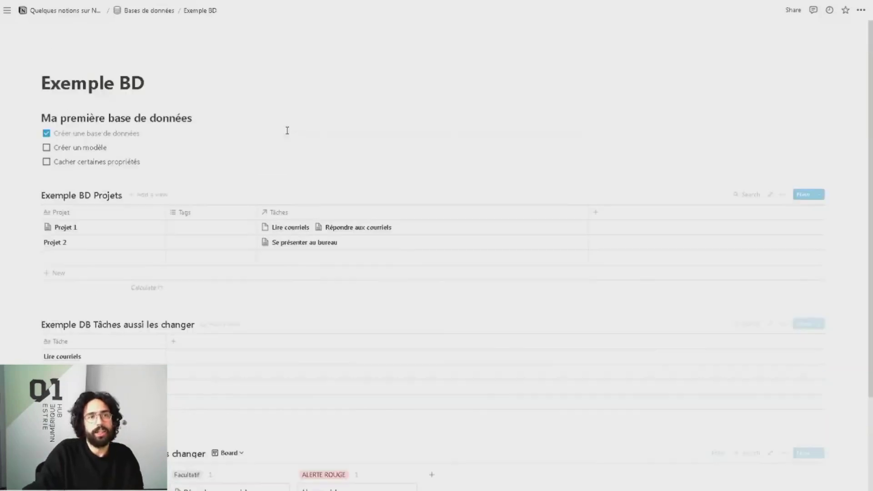
click(136, 10)
scroll(389, 149, down, 4)
click(277, 222)
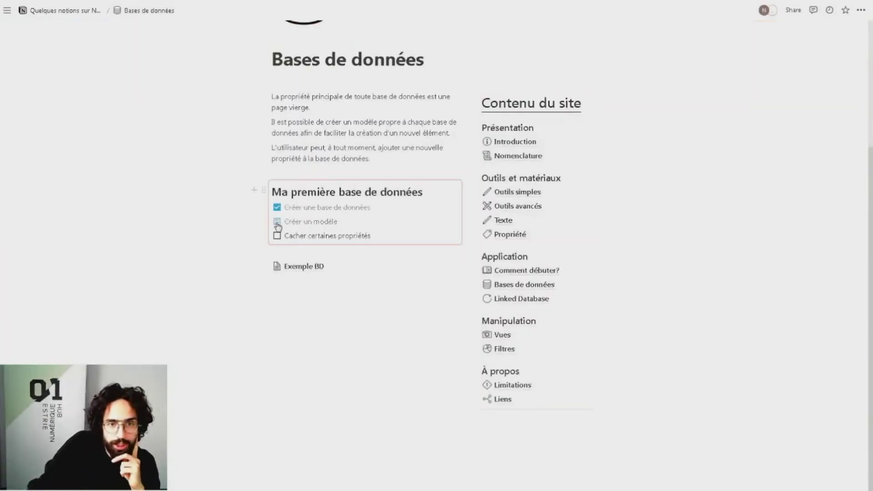
click(277, 235)
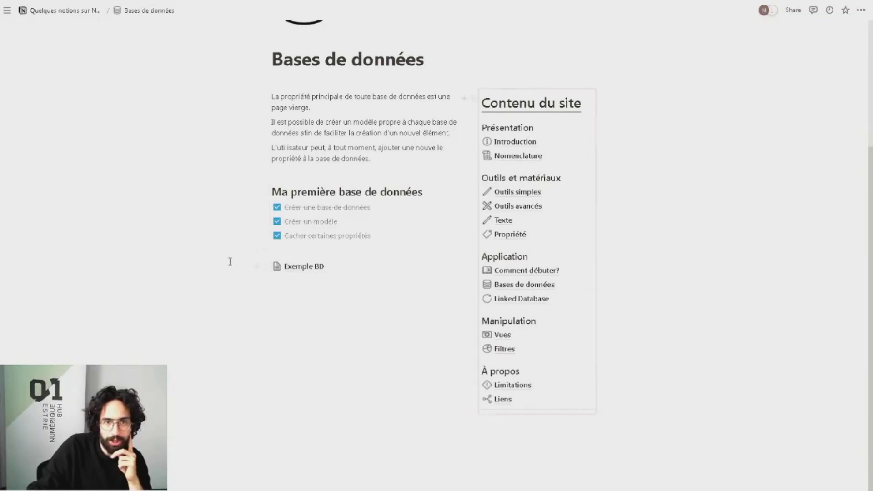
- View the Exemple BD page again and return to the Bases de données page
click(321, 273)
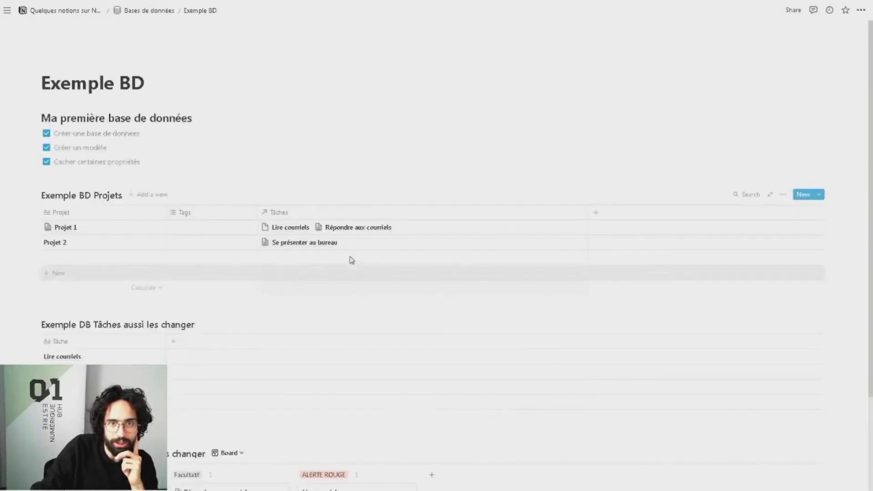
click(137, 10)
scroll(363, 374, down, 3)
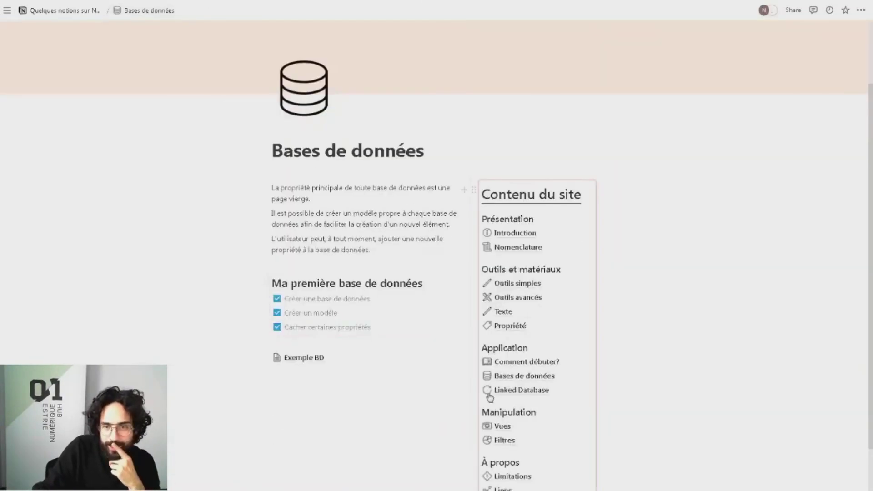
- Look through the Vues, Filtres and Limitations pages of the site, and open the Liens page
click(503, 335)
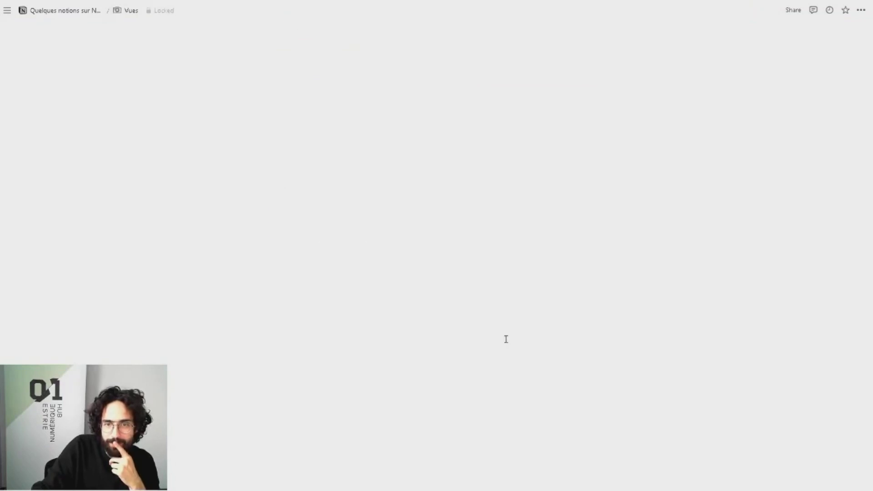
scroll(508, 346, down, 6)
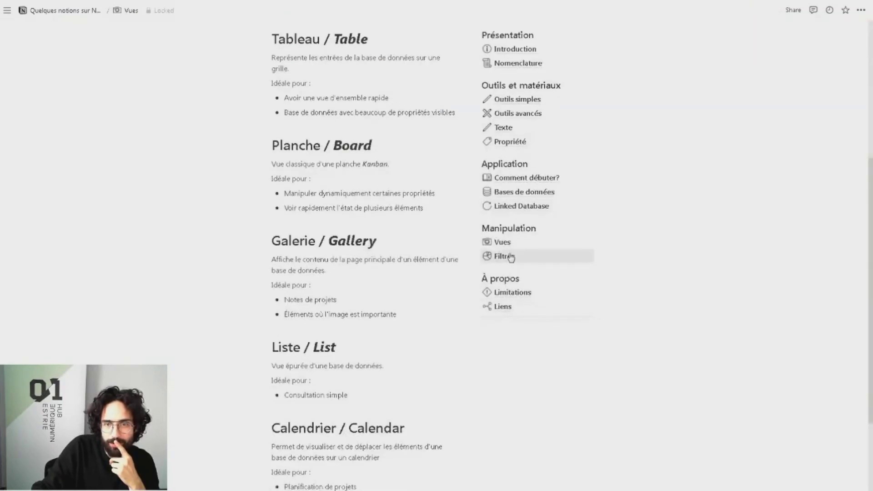
click(507, 253)
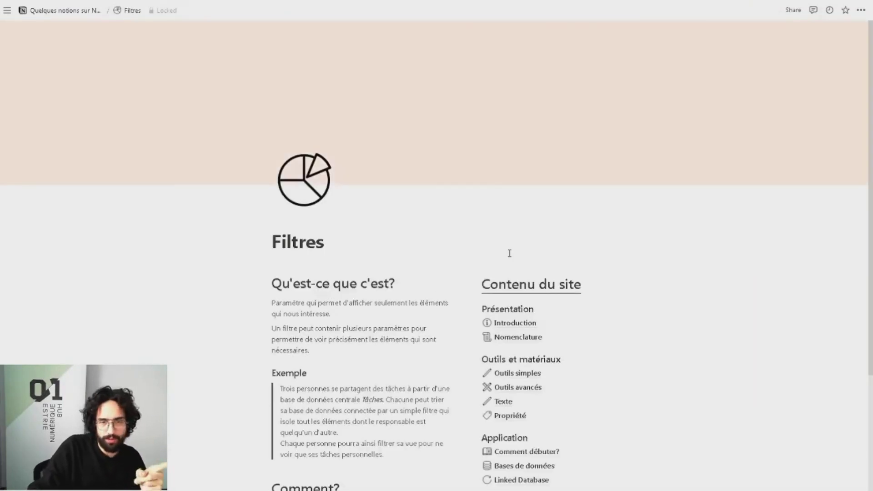
scroll(510, 253, down, 4)
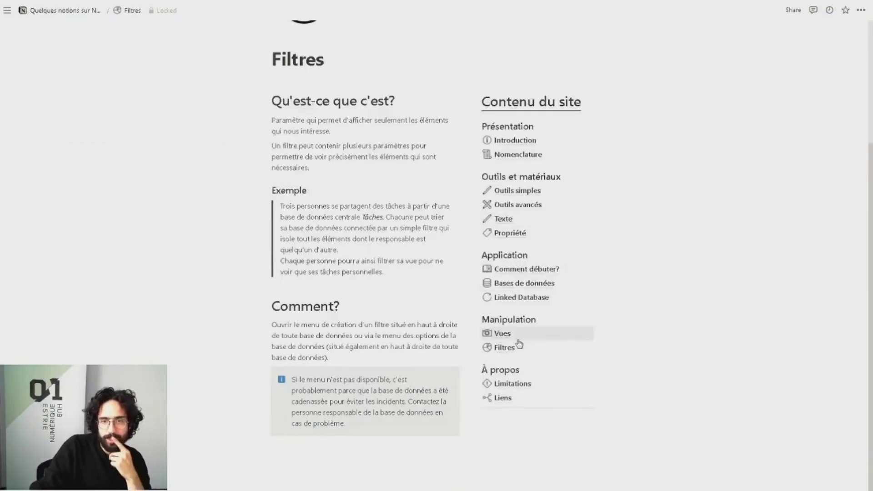
click(512, 383)
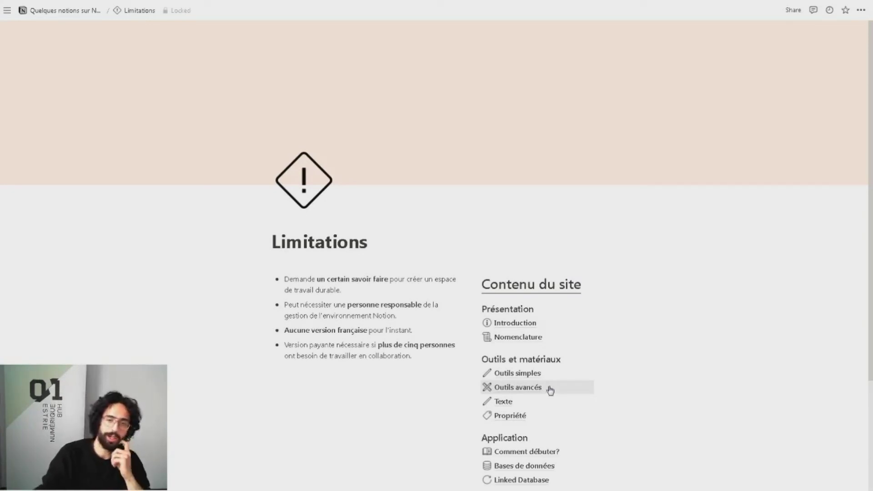
scroll(548, 391, down, 5)
click(503, 338)
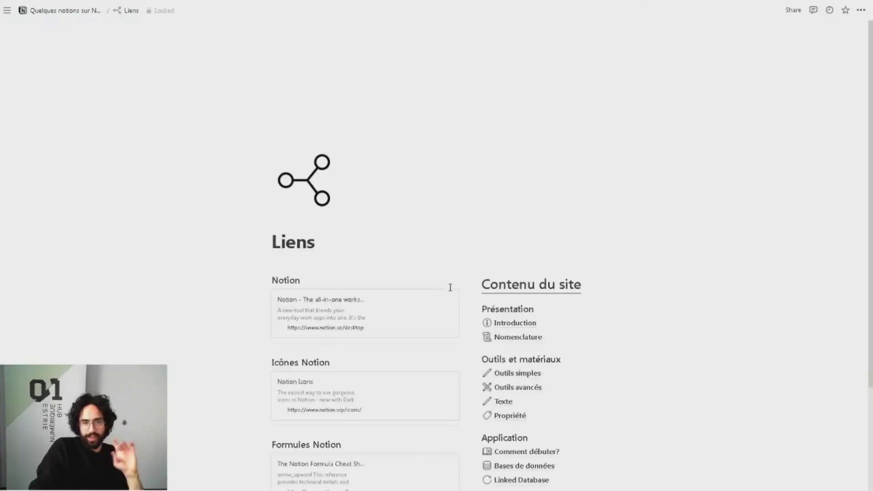
- Look over the resource links on the Liens page, then examine its sharing settings and the access levels available when inviting people
scroll(455, 296, down, 3)
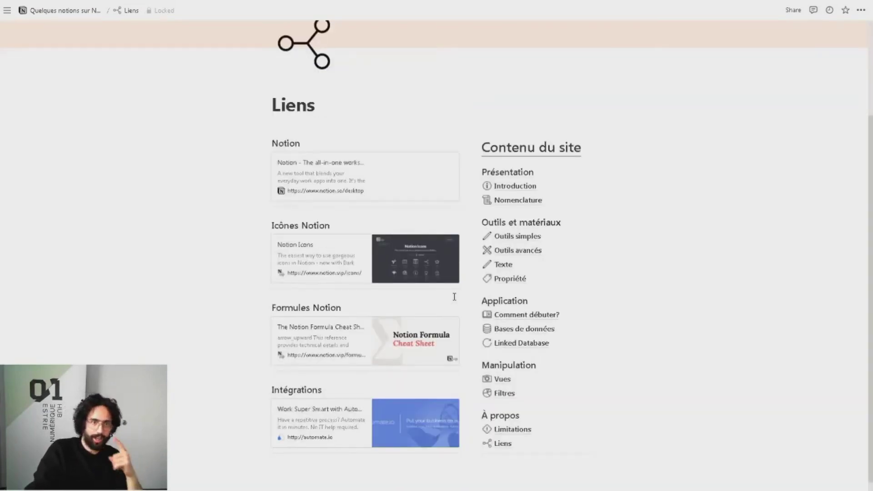
scroll(453, 295, up, 1)
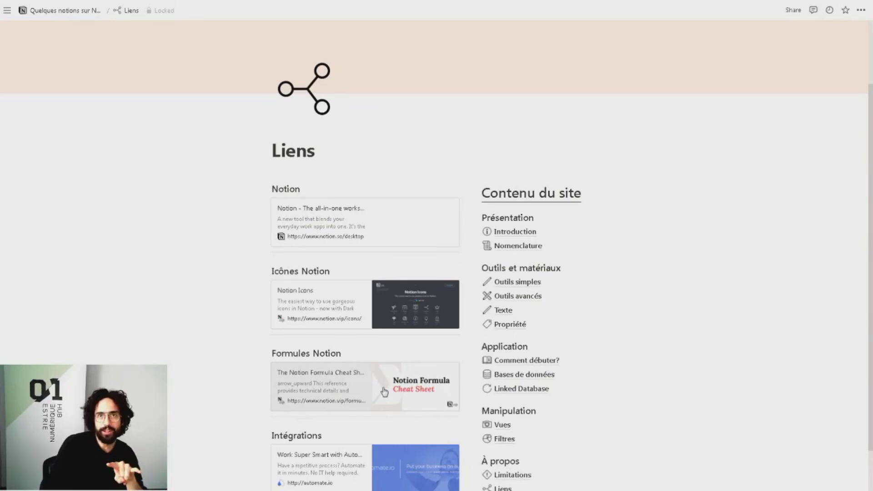
scroll(384, 391, down, 2)
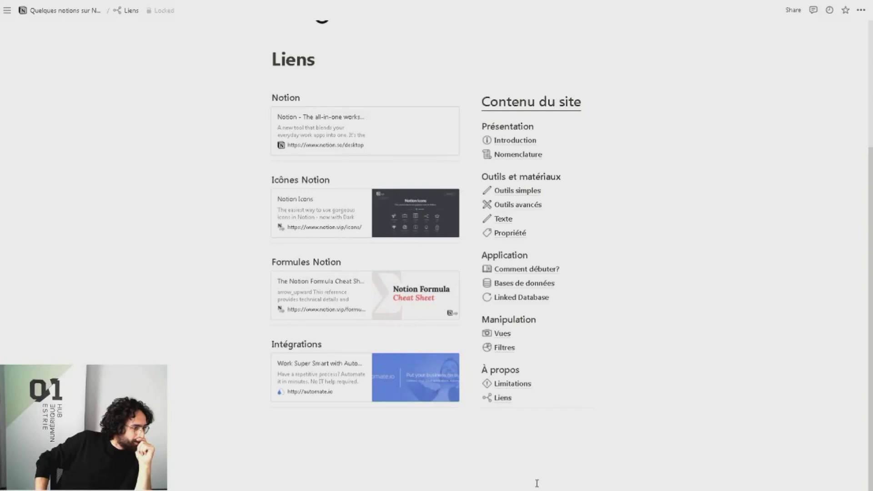
click(792, 11)
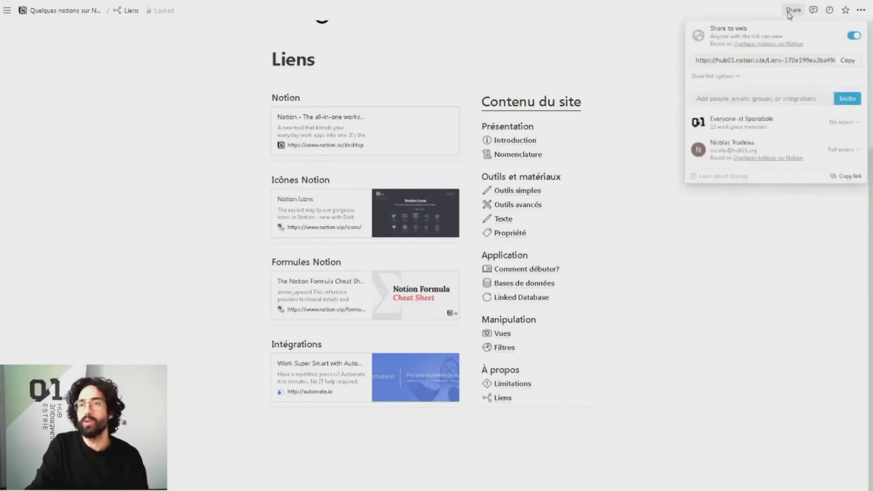
click(765, 97)
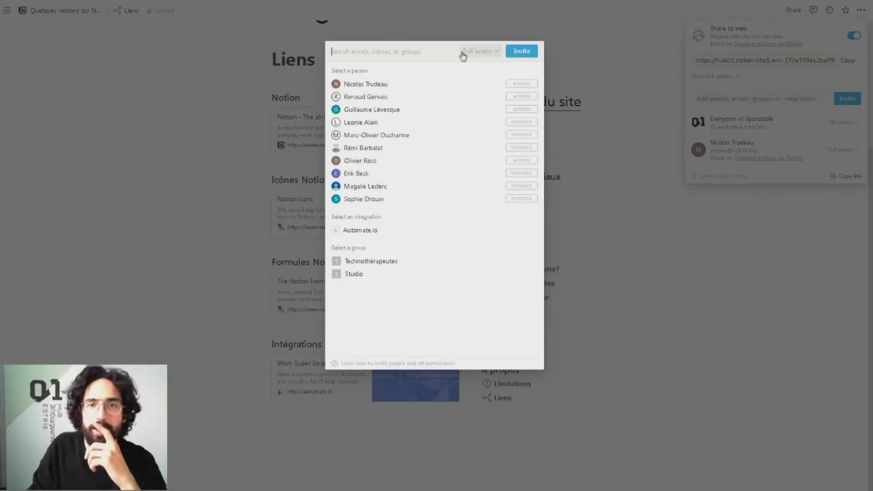
click(477, 51)
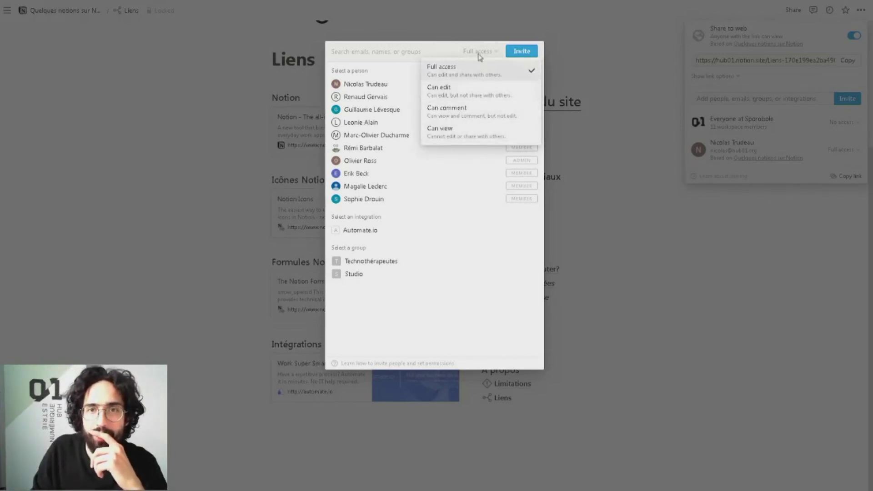
click(480, 53)
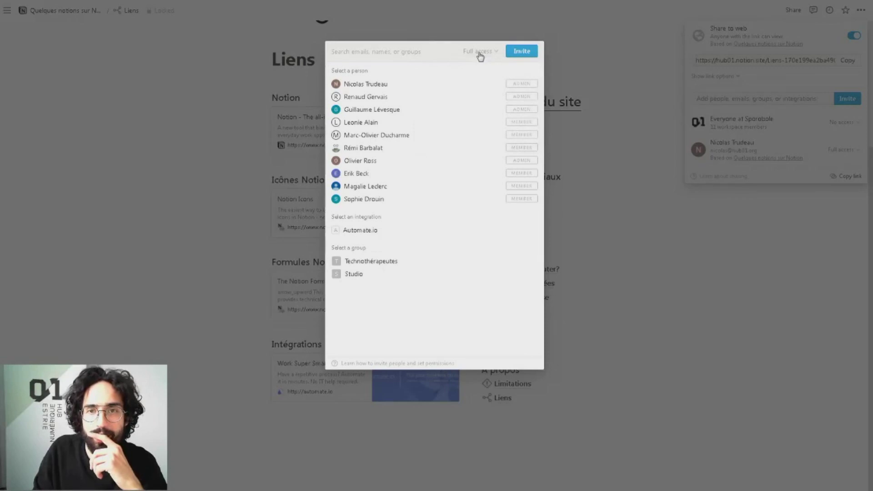
click(740, 233)
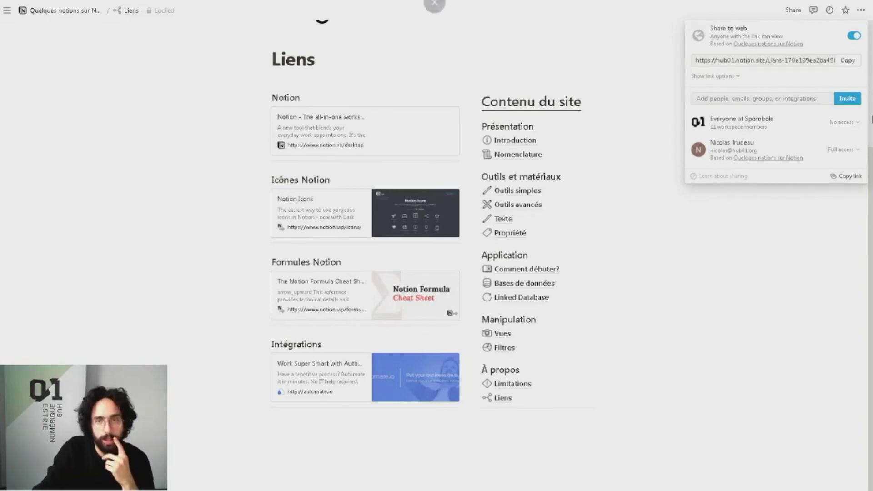
- Open the Introduction page and unlock it for editing
click(513, 145)
click(512, 144)
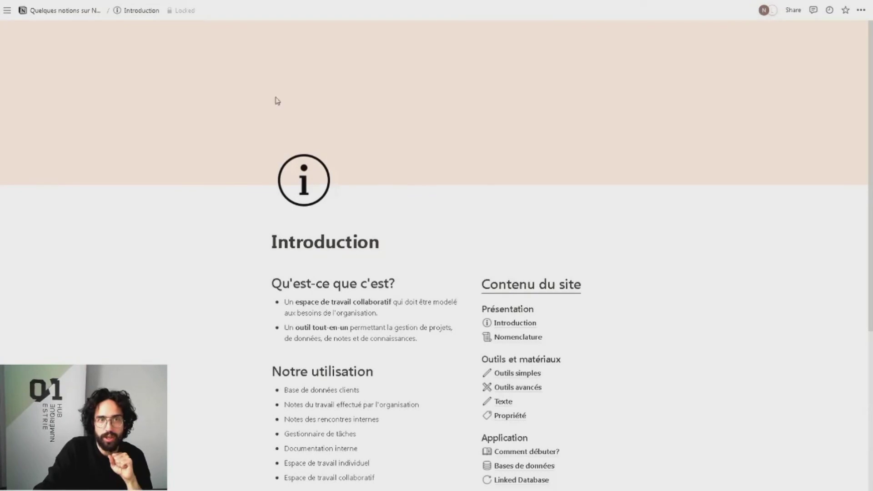
click(181, 10)
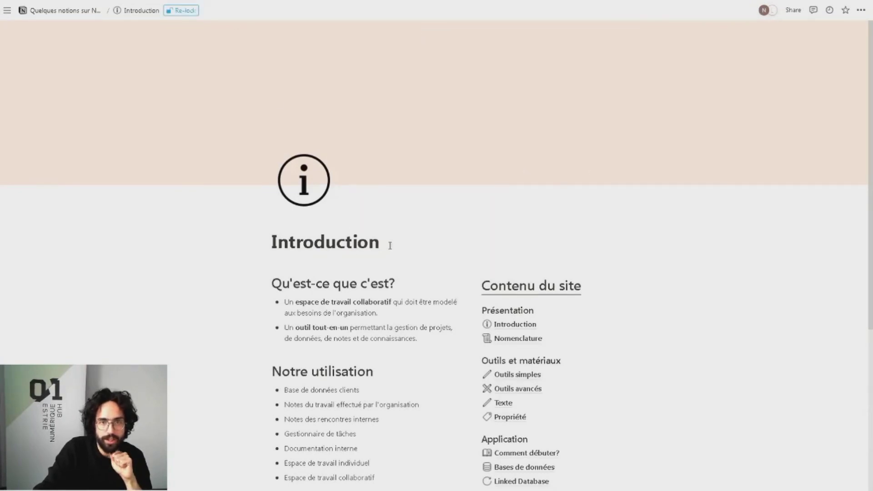
- Turn the "Qu'est-ce que c'est?" heading on the Introduction page into a to-do list item
drag(396, 282, 270, 283)
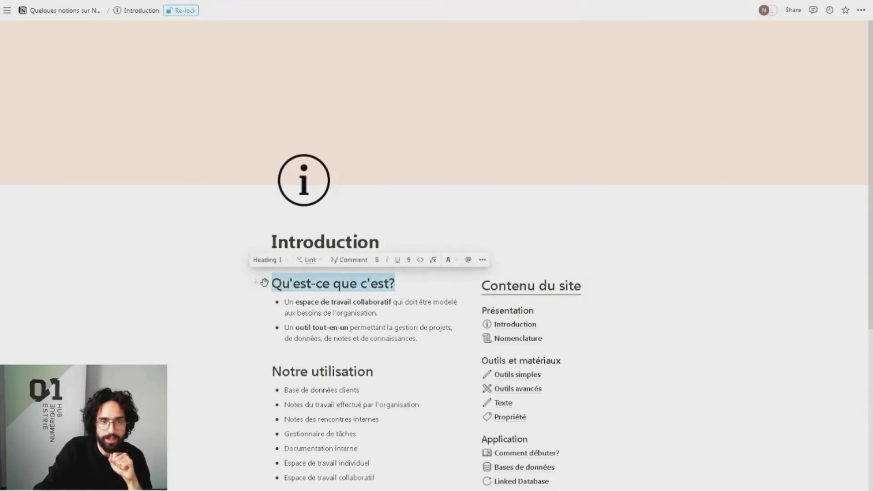
click(266, 284)
mouse_move(241, 255)
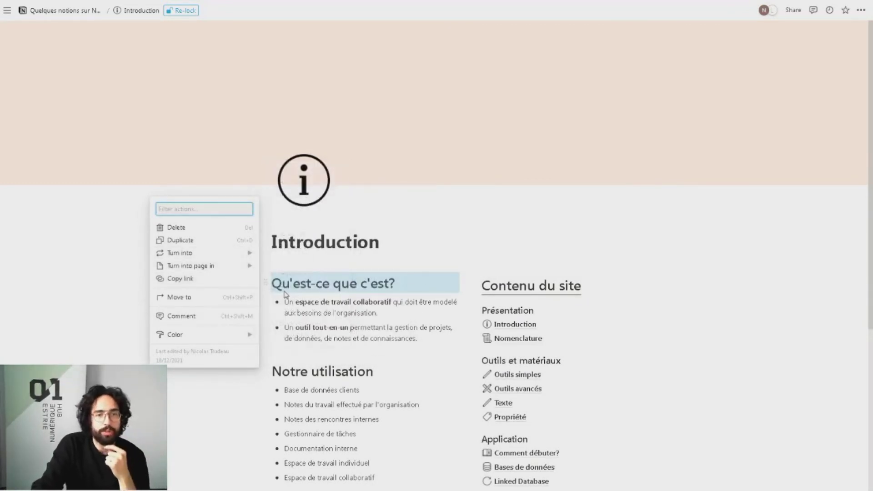
click(266, 282)
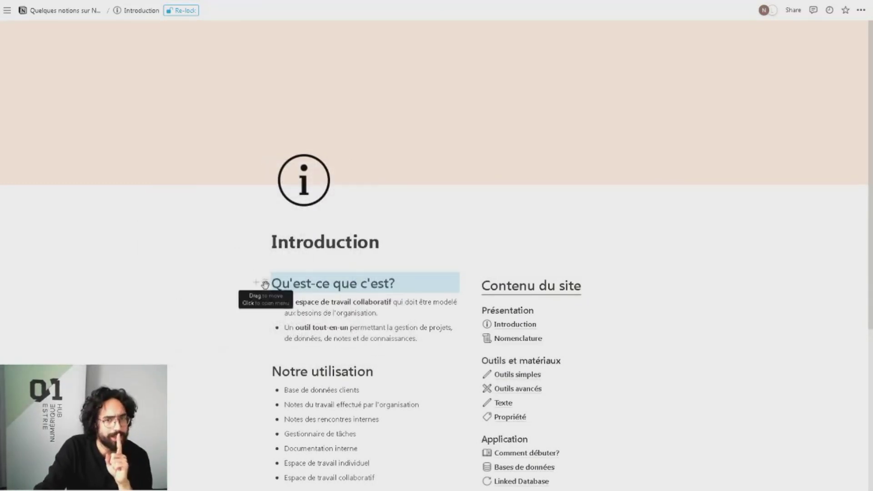
click(266, 282)
mouse_move(232, 262)
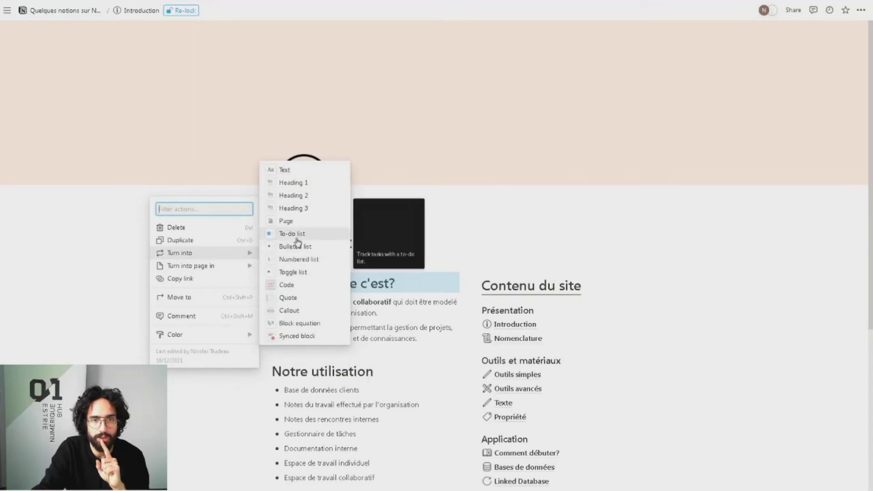
click(298, 234)
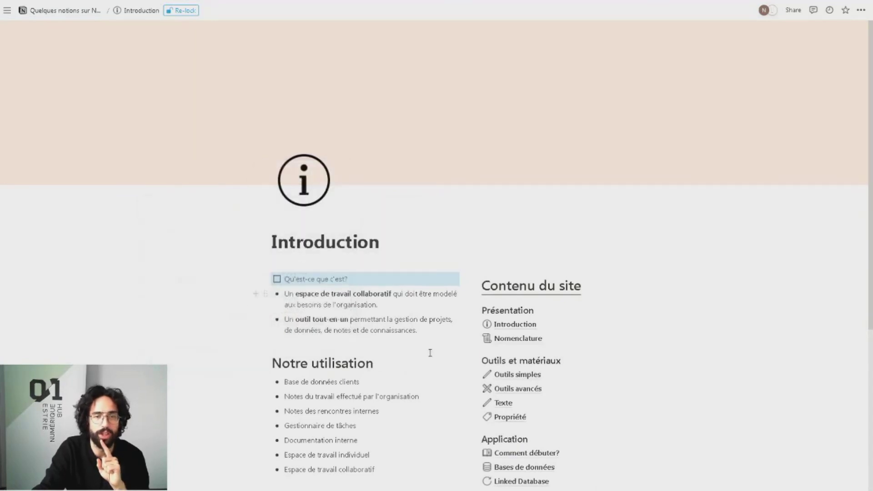
drag(431, 353, 289, 305)
click(351, 349)
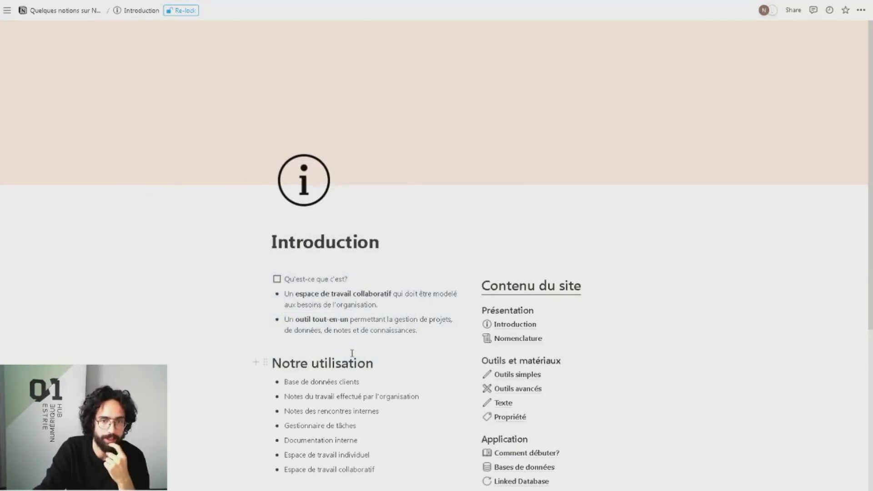
- Format the "Un outil tout-en-un" bullet as bold, italic, underlined and struck through, with a yellow background
drag(420, 336, 286, 316)
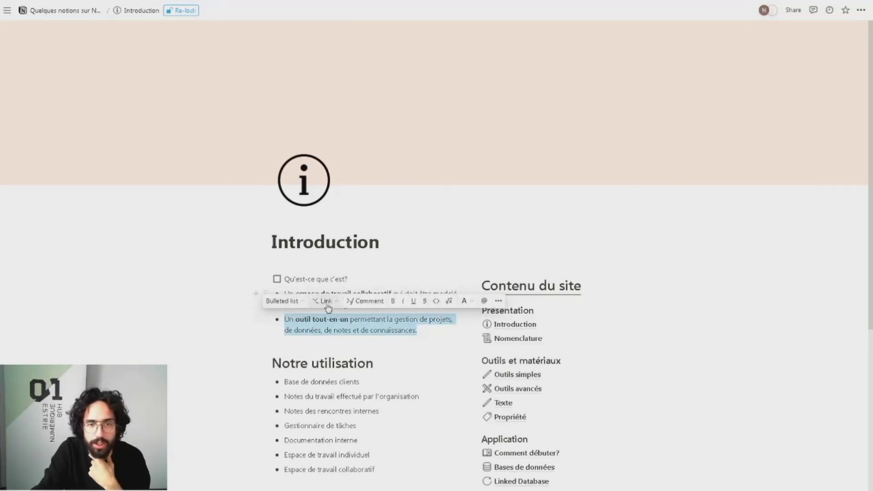
click(393, 302)
click(403, 302)
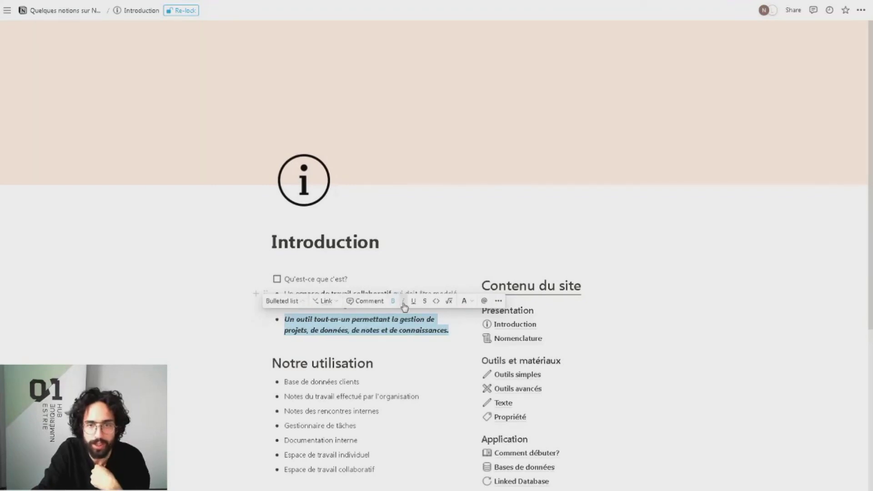
click(414, 302)
click(425, 304)
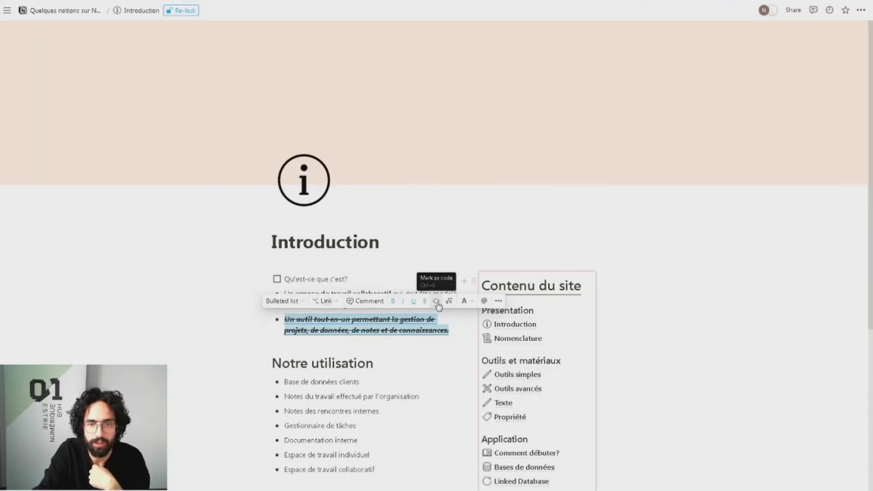
click(436, 302)
click(437, 302)
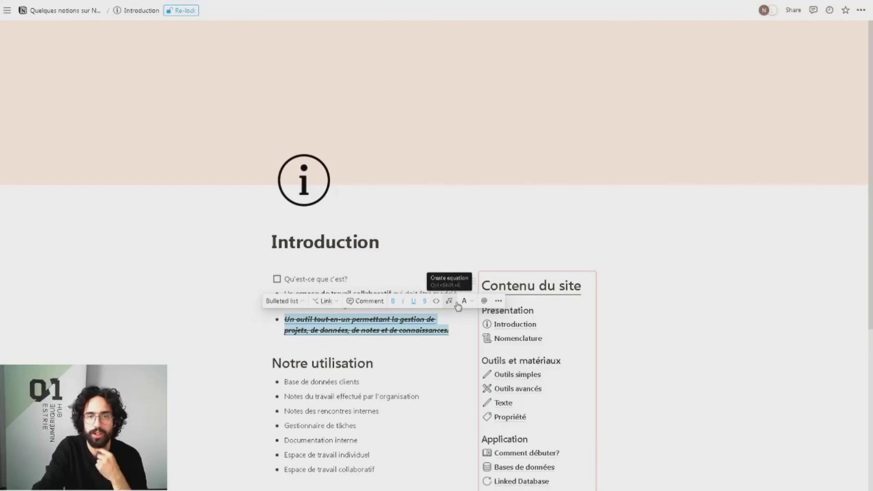
click(463, 301)
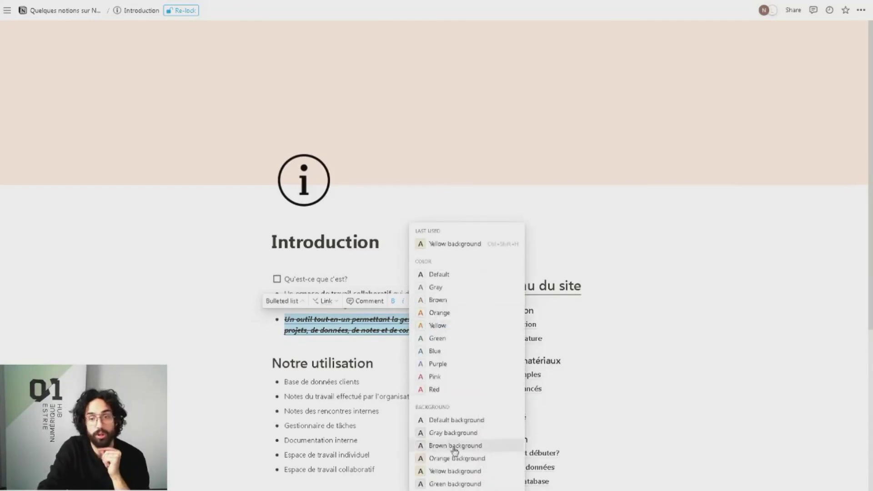
click(453, 468)
click(258, 314)
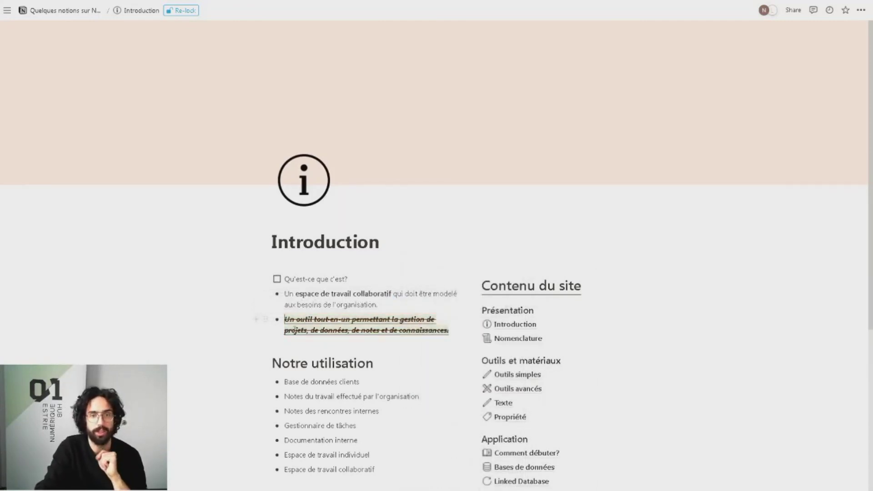